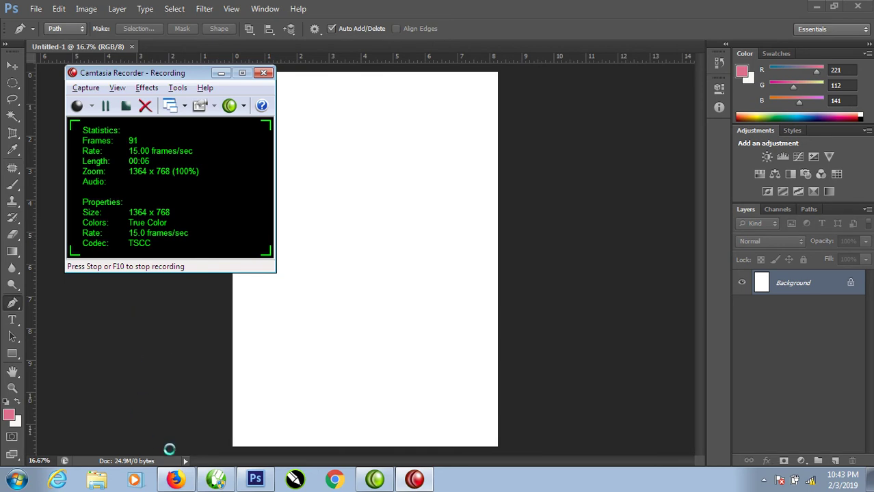
Place the suave portrait photo into the blank document as a layer named 'suave'.
{"action": "left_click", "coordinate": [249, 478]}
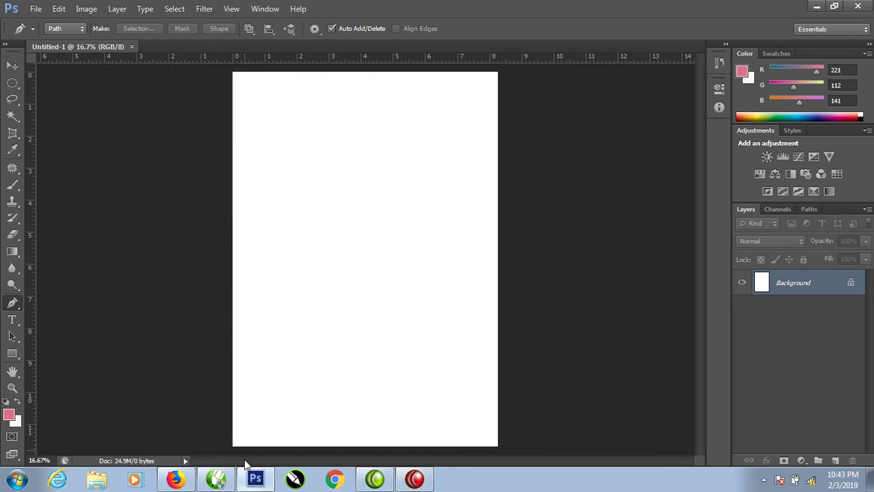
{"action": "left_click", "coordinate": [37, 9]}
{"action": "left_click", "coordinate": [67, 220]}
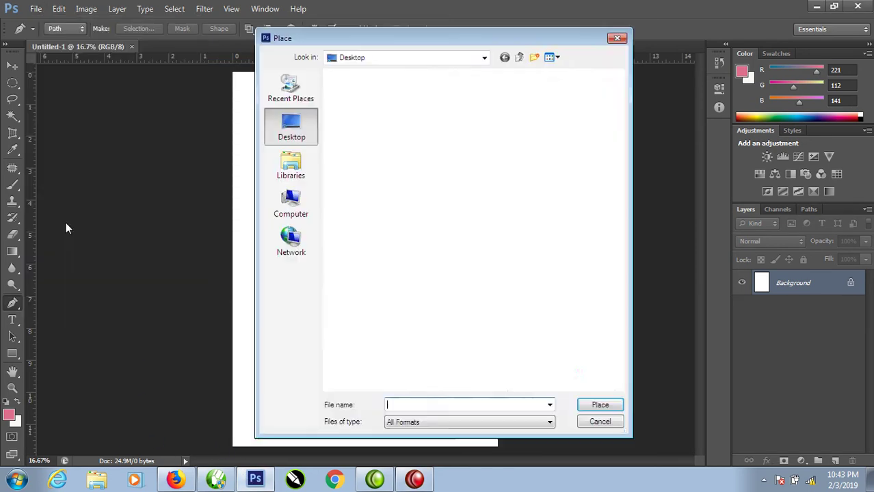
{"action": "left_click_drag", "start_coordinate": [618, 85], "coordinate": [619, 376]}
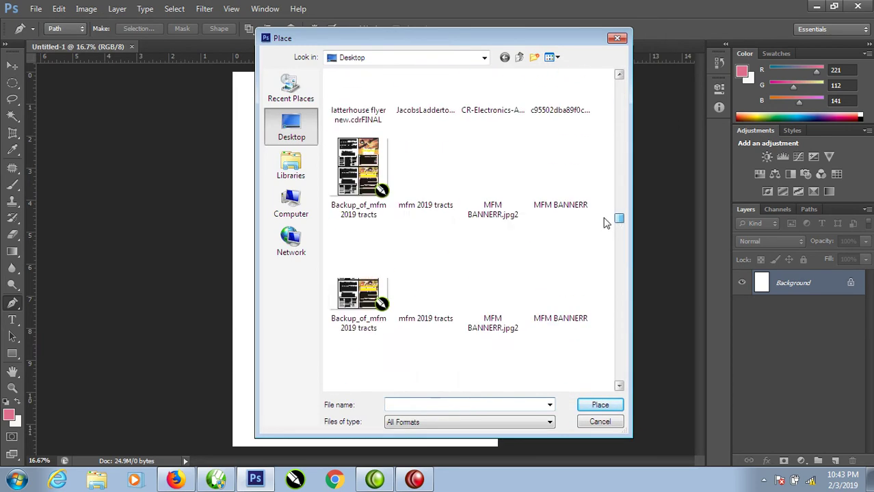
{"action": "double_click", "coordinate": [479, 342]}
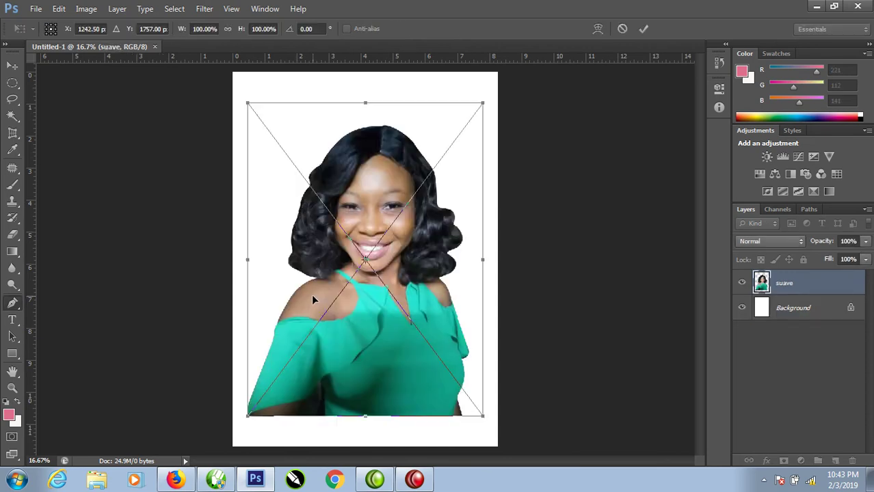
{"action": "key", "text": "Return"}
Rasterize the suave layer and rotate the canvas 90° clockwise to landscape.
{"action": "key", "text": "p"}
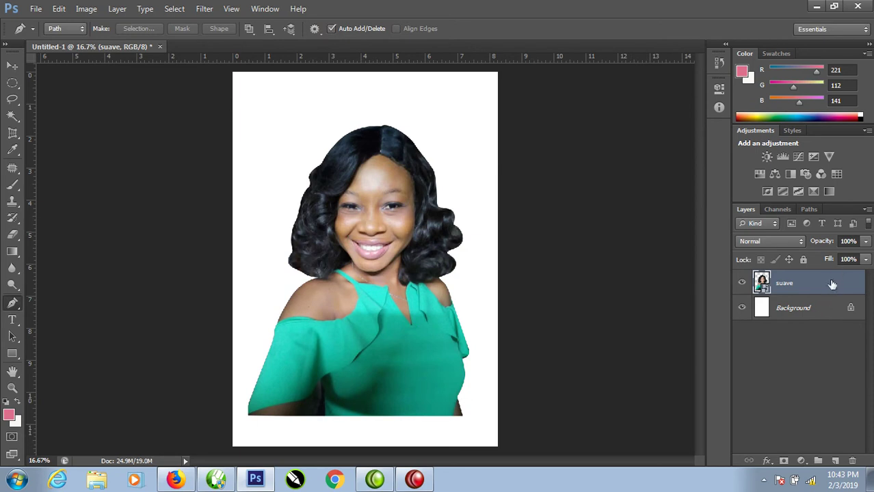
{"action": "right_click", "coordinate": [830, 284]}
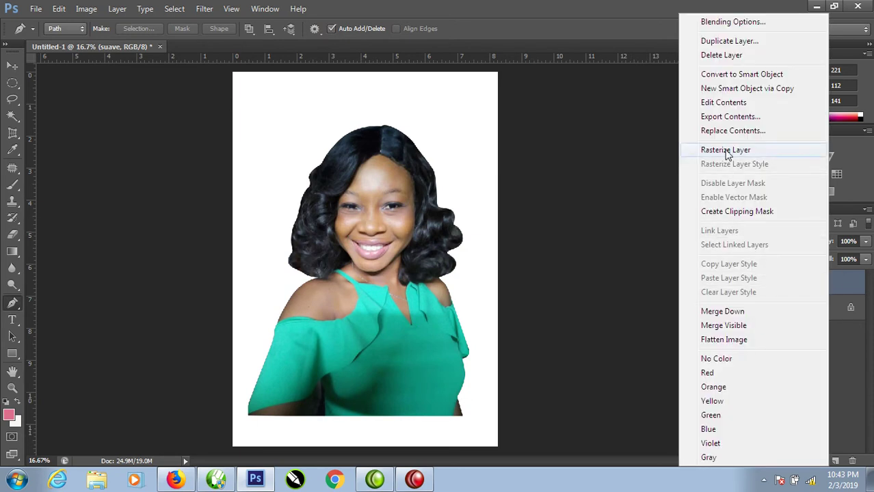
{"action": "left_click", "coordinate": [726, 150]}
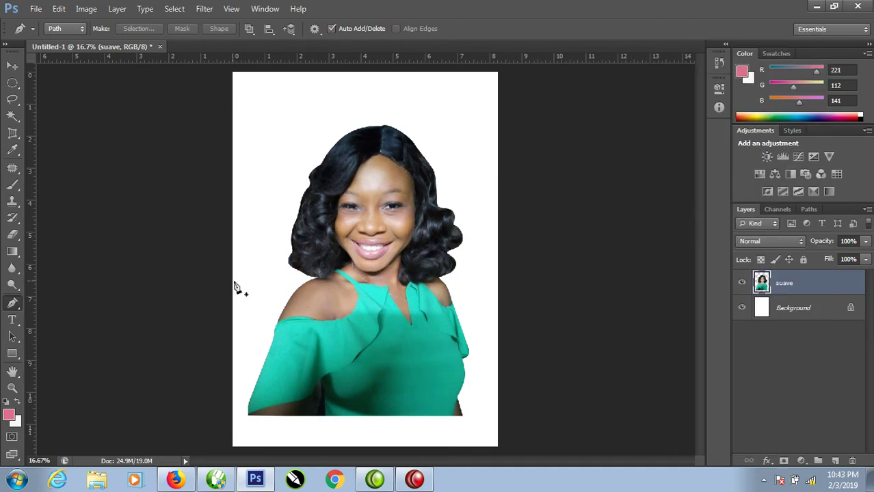
{"action": "left_click", "coordinate": [86, 9]}
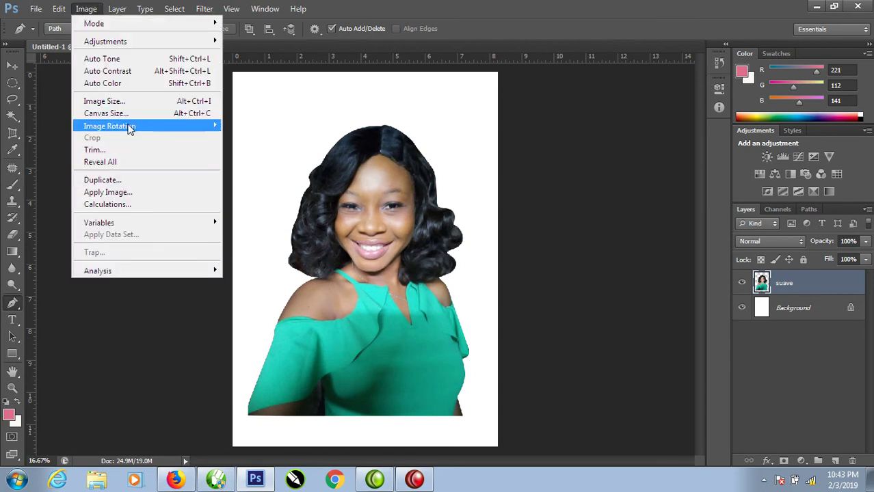
{"action": "mouse_move", "coordinate": [110, 125]}
{"action": "left_click", "coordinate": [288, 139]}
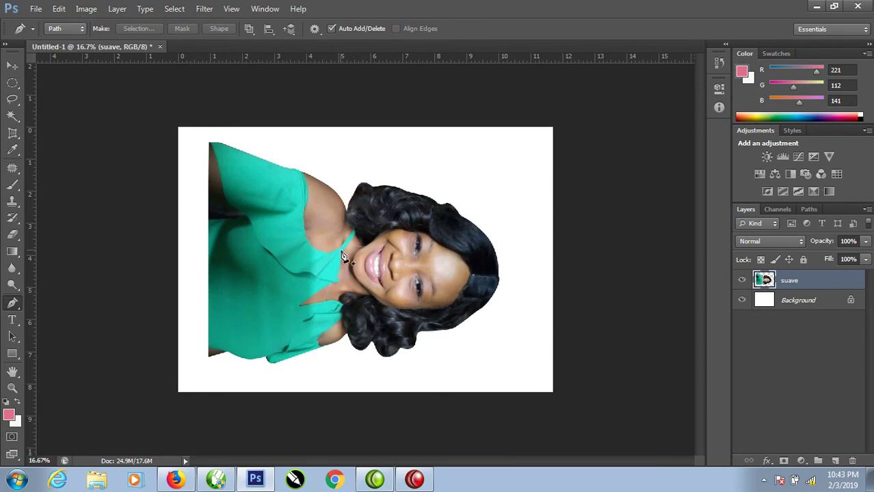
Rotate the portrait -90° upright, scale it to about 84% and shift it right.
{"action": "key", "text": "ctrl+t"}
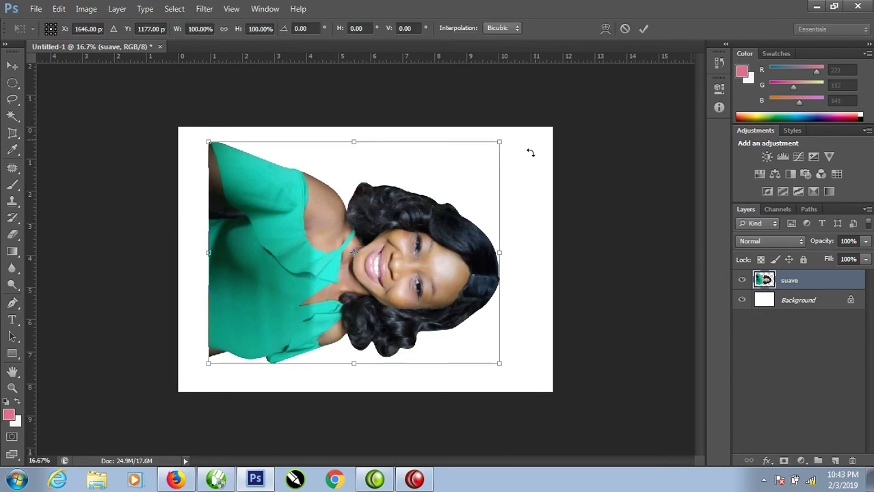
{"action": "left_click_drag", "start_coordinate": [508, 141], "coordinate": [238, 97]}
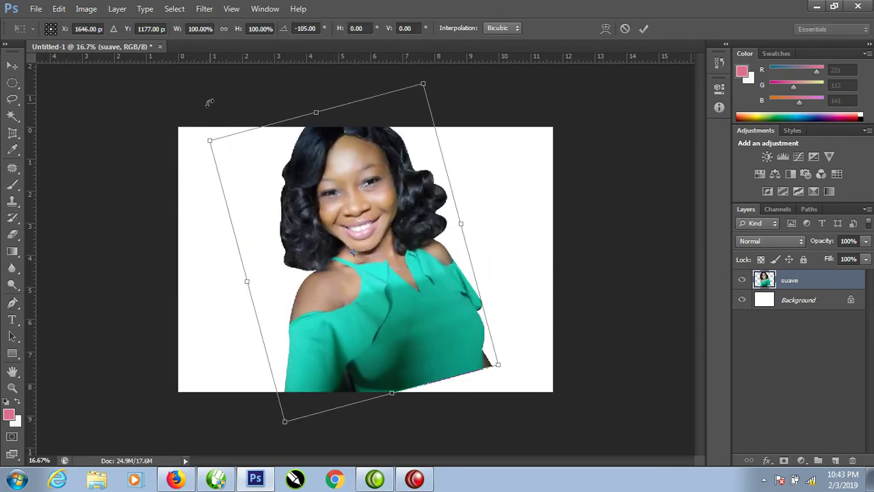
{"action": "mouse_move", "coordinate": [465, 107]}
{"action": "left_mouse_down"}
{"action": "mouse_move", "coordinate": [404, 186]}
{"action": "mouse_move", "coordinate": [432, 150]}
{"action": "left_mouse_up"}
{"action": "mouse_move", "coordinate": [351, 241]}
{"action": "left_mouse_down"}
{"action": "mouse_move", "coordinate": [472, 246]}
{"action": "mouse_move", "coordinate": [477, 269]}
{"action": "mouse_move", "coordinate": [468, 270]}
{"action": "left_mouse_up"}
Commit the transform and Alt-drag a duplicate portrait onto the left half.
{"action": "key", "text": "p"}
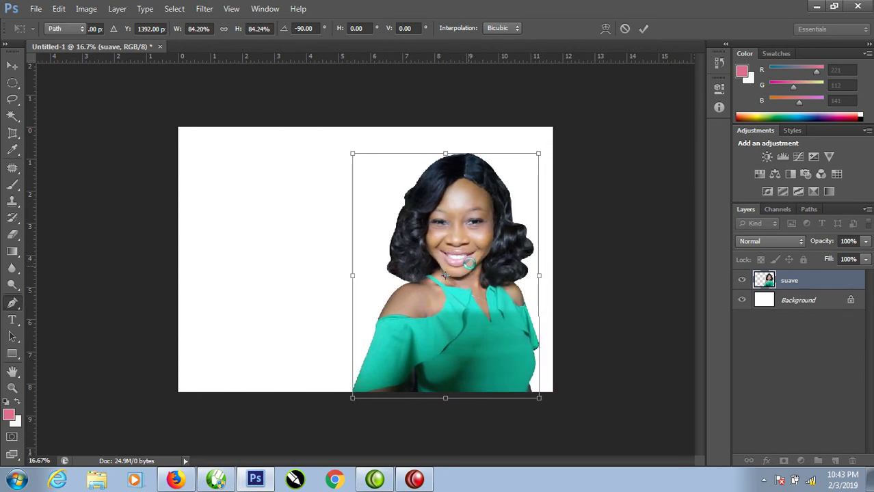
{"action": "left_click_drag", "start_coordinate": [409, 282], "coordinate": [360, 283]}
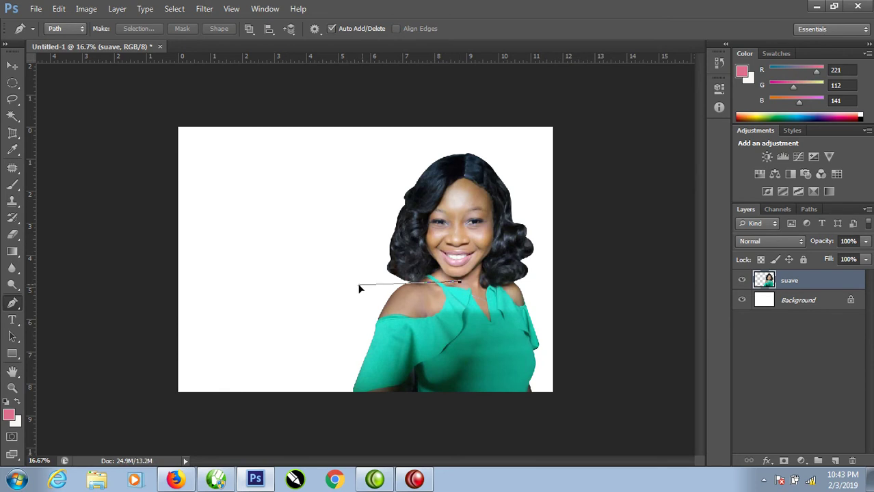
{"action": "key", "text": "ctrl+z"}
{"action": "left_click", "coordinate": [13, 67]}
{"action": "left_click_drag", "start_coordinate": [477, 322], "coordinate": [295, 332]}
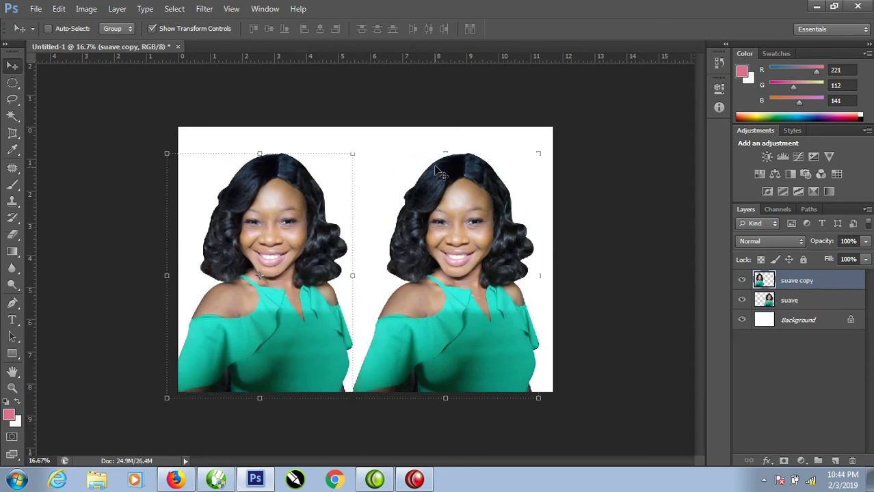
Add an empty Layer 1 above the original suave layer.
{"action": "left_click", "coordinate": [832, 304]}
{"action": "key", "text": "ctrl+shift+n"}
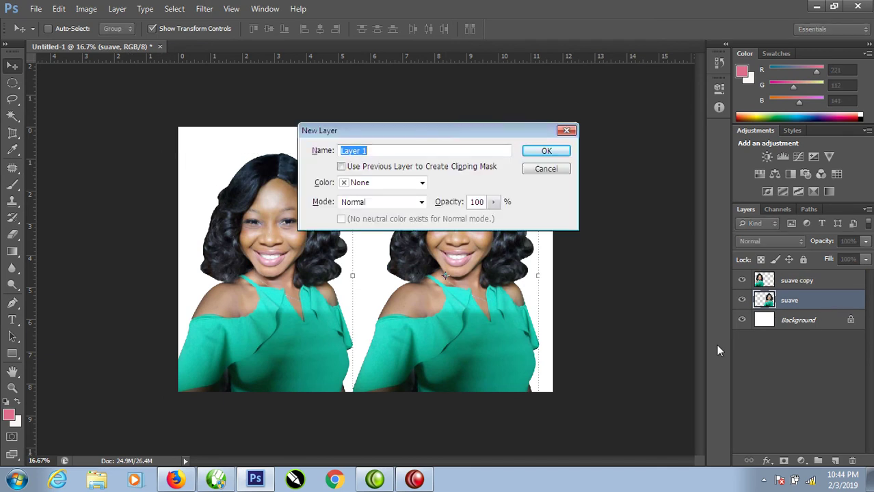
{"action": "left_click", "coordinate": [559, 152]}
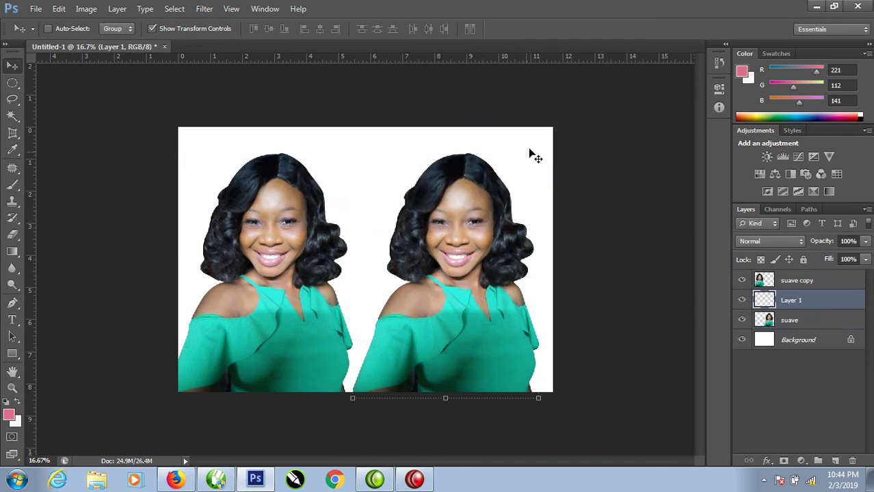
Zoom in and trace a closed curved path around the right portrait's viewer-left eyelids.
{"action": "scroll", "coordinate": [431, 199], "scroll_direction": "up", "scroll_amount": 5}
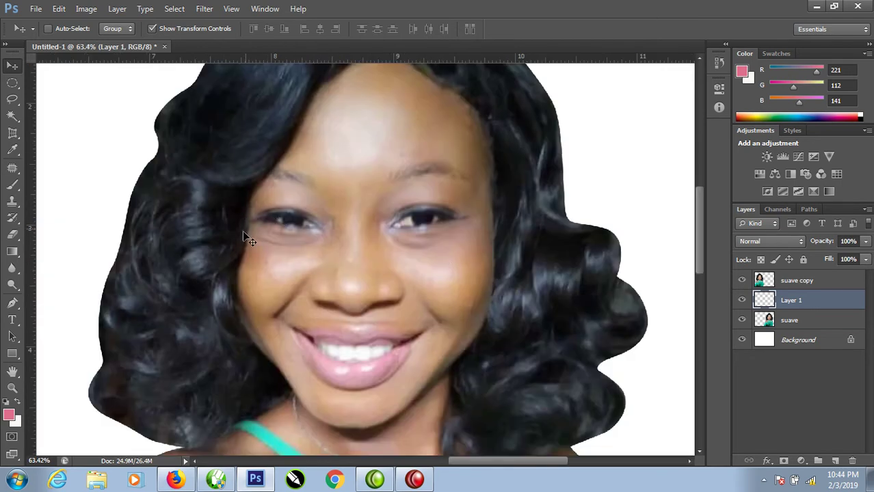
{"action": "scroll", "coordinate": [283, 260], "scroll_direction": "up", "scroll_amount": 3}
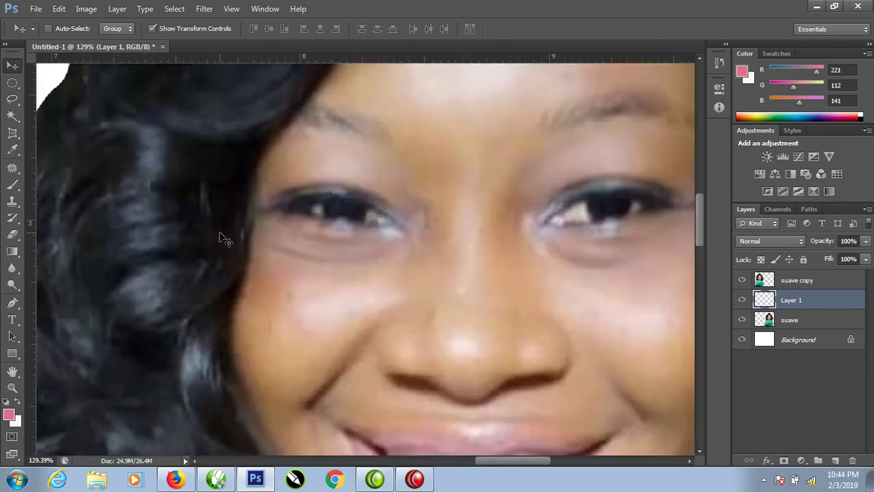
{"action": "key", "text": "p"}
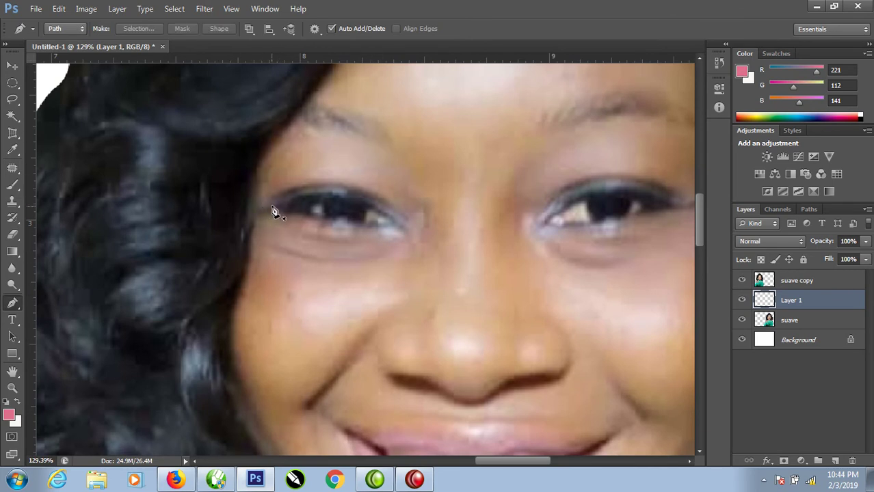
{"action": "left_click", "coordinate": [271, 205]}
{"action": "left_click_drag", "start_coordinate": [330, 193], "coordinate": [354, 198]}
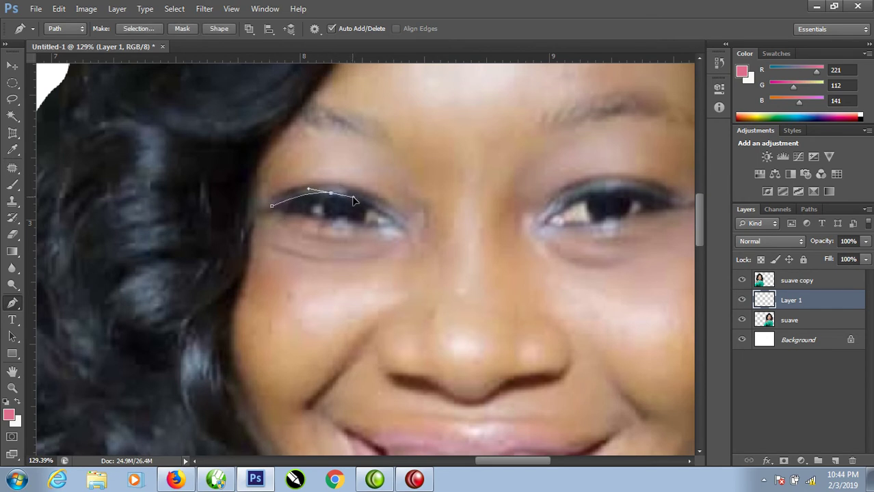
{"action": "left_click", "coordinate": [391, 215]}
{"action": "left_click", "coordinate": [304, 224]}
{"action": "left_click_drag", "start_coordinate": [304, 224], "coordinate": [302, 217]}
{"action": "left_click", "coordinate": [272, 207]}
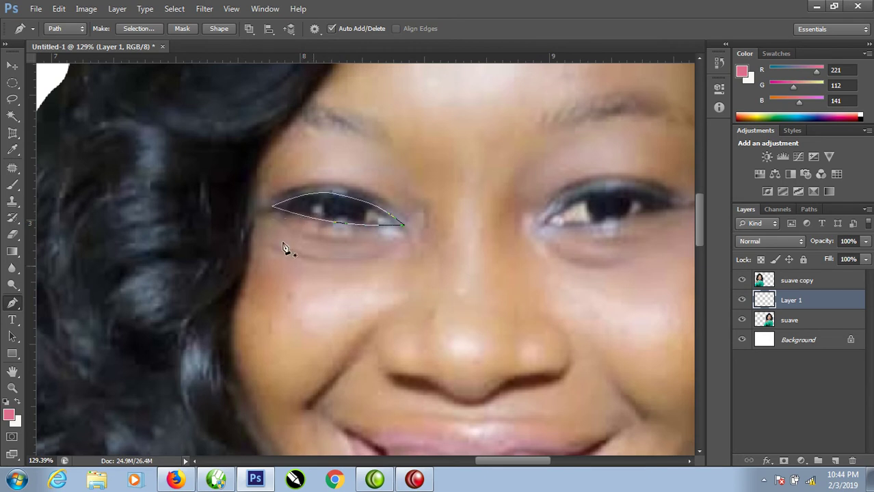
{"action": "right_click", "coordinate": [291, 203]}
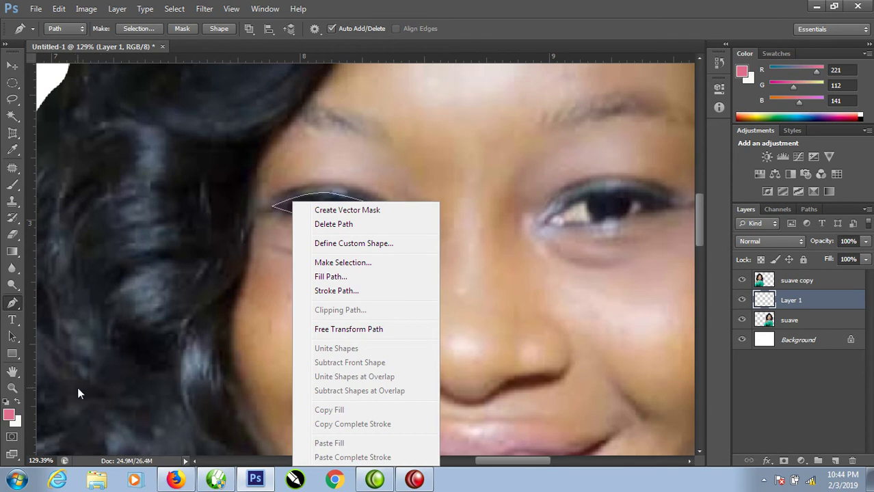
Set the foreground colour to near-black 040404.
{"action": "left_click", "coordinate": [18, 419]}
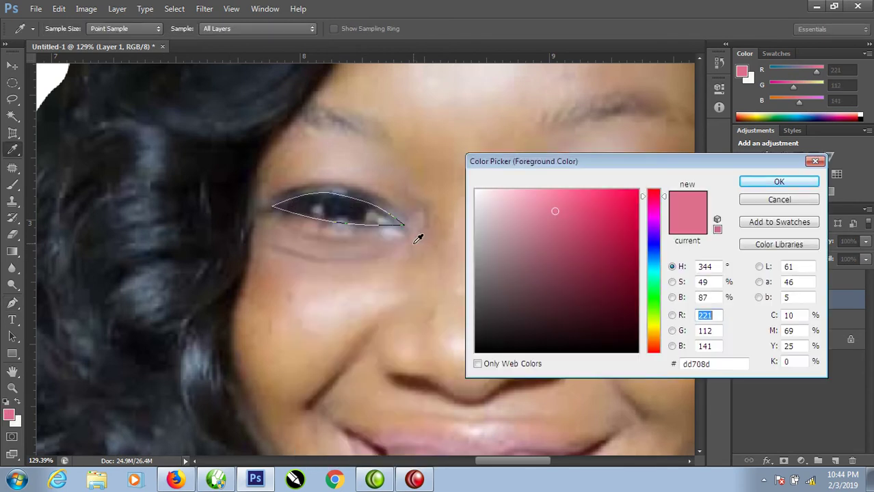
{"action": "left_click", "coordinate": [480, 352]}
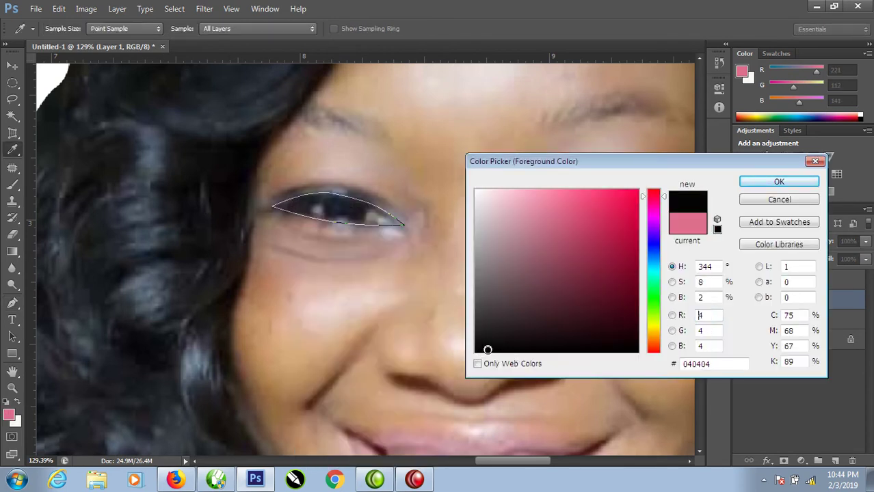
{"action": "left_click", "coordinate": [786, 182]}
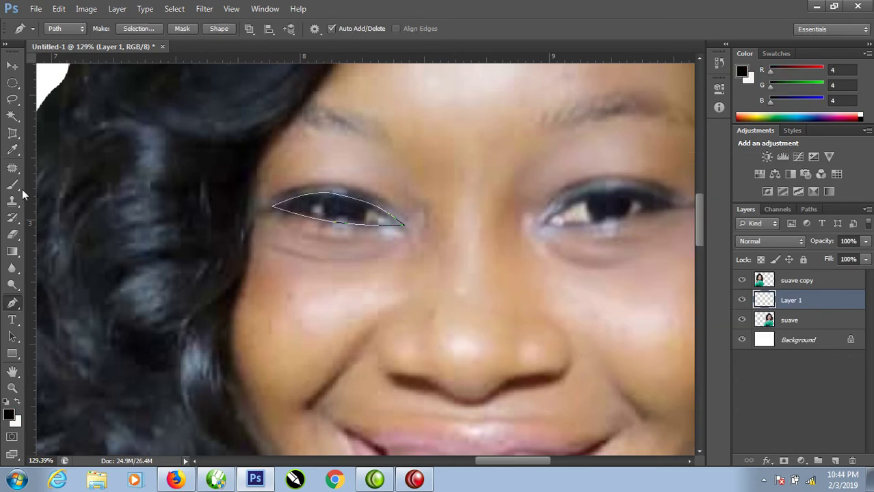
Choose a hard round 5 px brush with 100% flow and 100% opacity.
{"action": "key", "text": "b"}
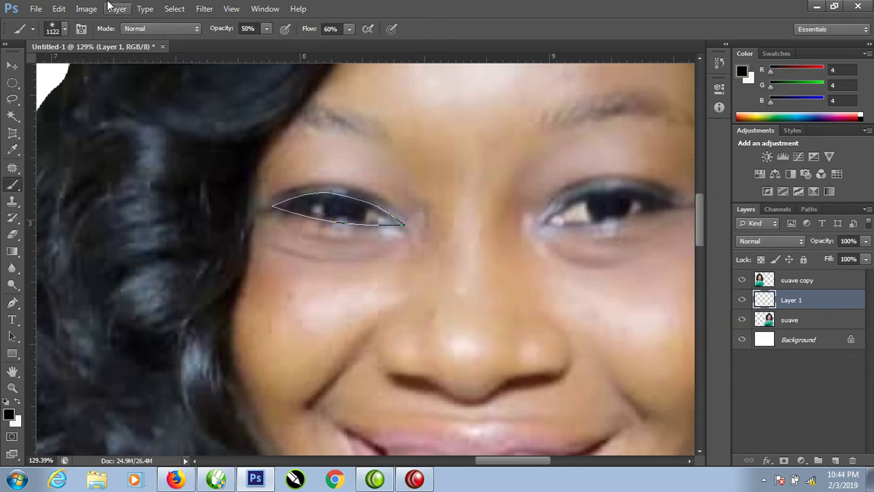
{"action": "left_click", "coordinate": [57, 32]}
{"action": "left_click", "coordinate": [46, 134]}
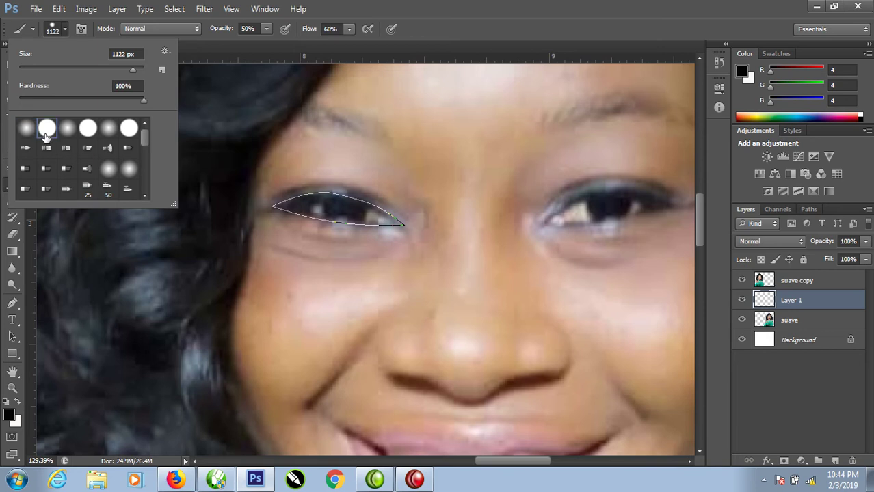
{"action": "left_click", "coordinate": [24, 67]}
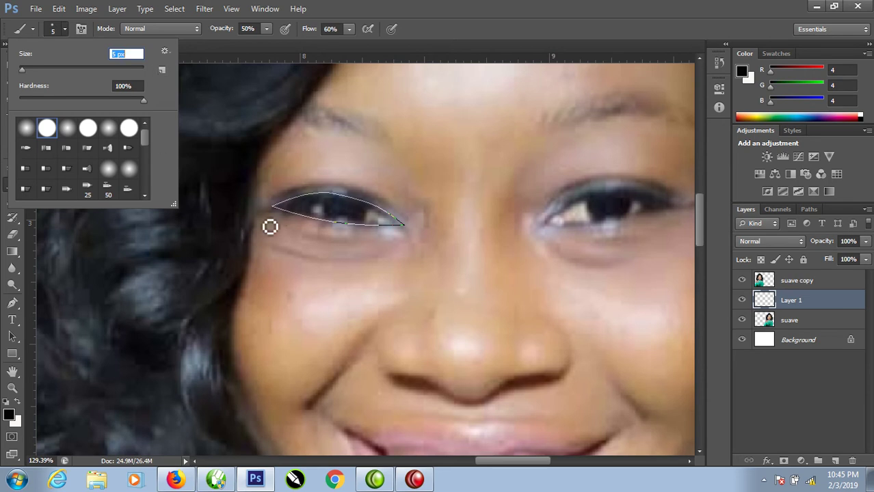
{"action": "left_click", "coordinate": [270, 227]}
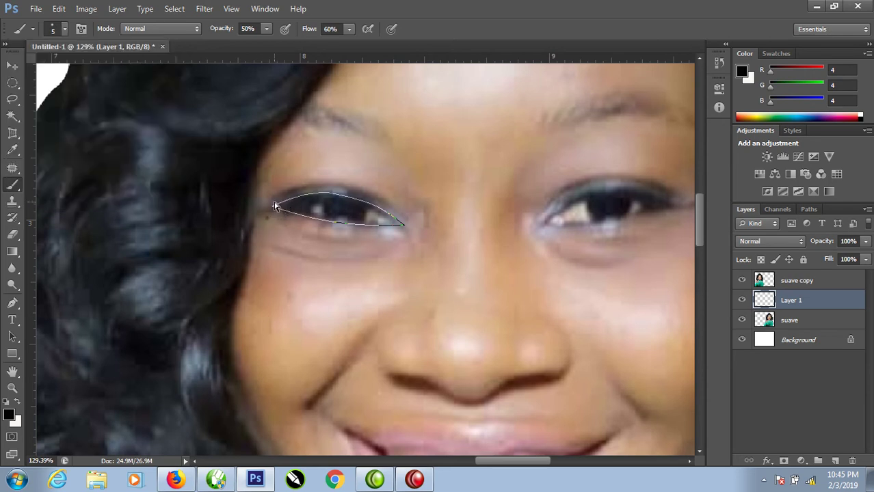
{"action": "left_click", "coordinate": [348, 29]}
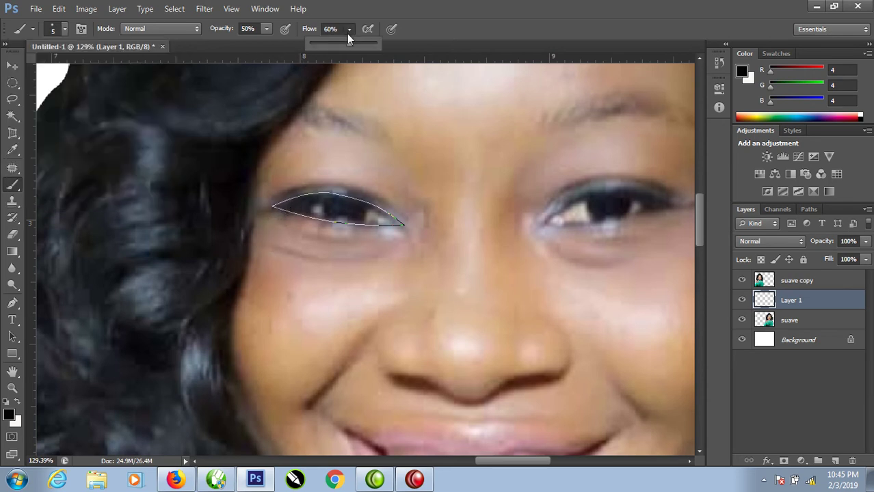
{"action": "left_click_drag", "start_coordinate": [351, 44], "coordinate": [374, 43]}
{"action": "left_click", "coordinate": [264, 31]}
{"action": "left_click_drag", "start_coordinate": [267, 42], "coordinate": [348, 45]}
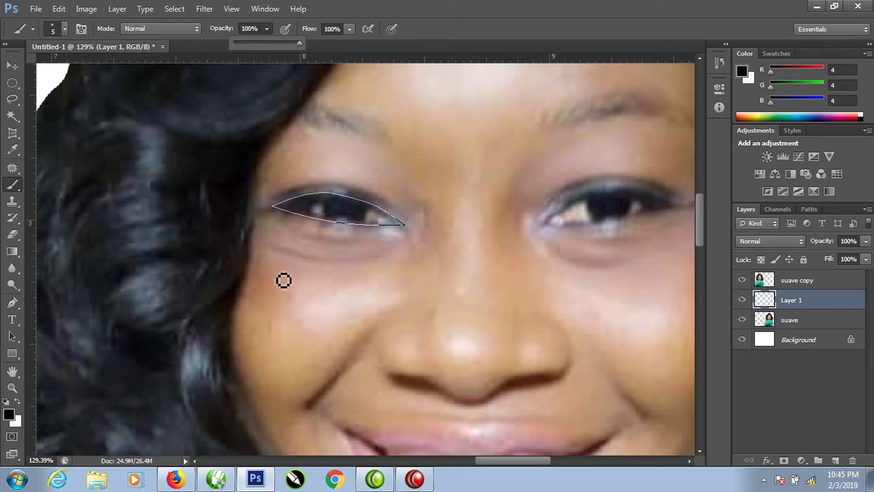
Stroke the eye path with the near-black 5 px brush, then hide the path.
{"action": "key", "text": "p"}
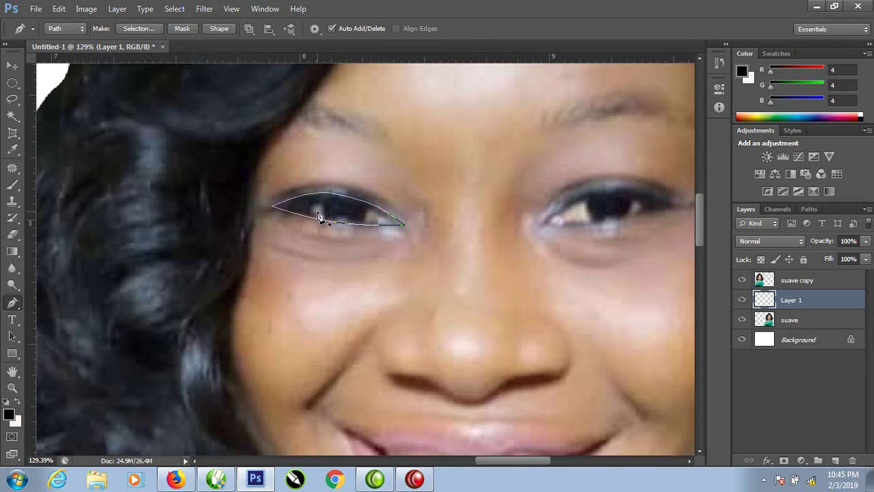
{"action": "right_click", "coordinate": [318, 184]}
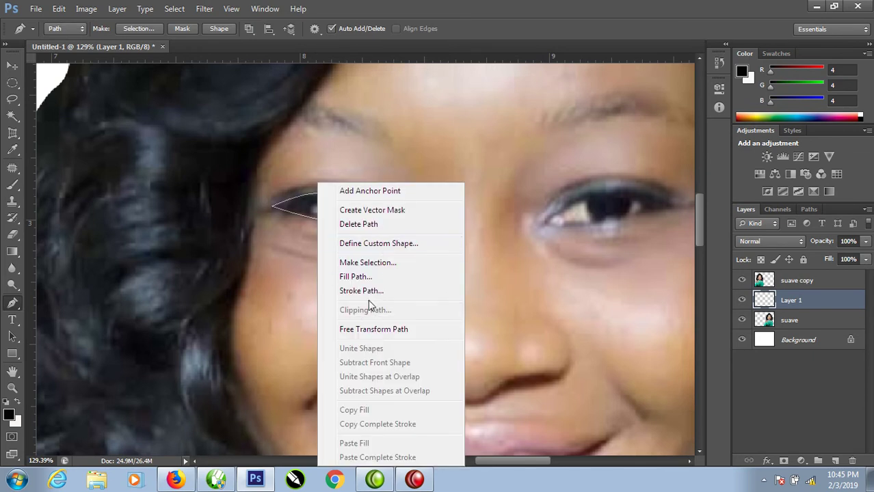
{"action": "left_click", "coordinate": [360, 290]}
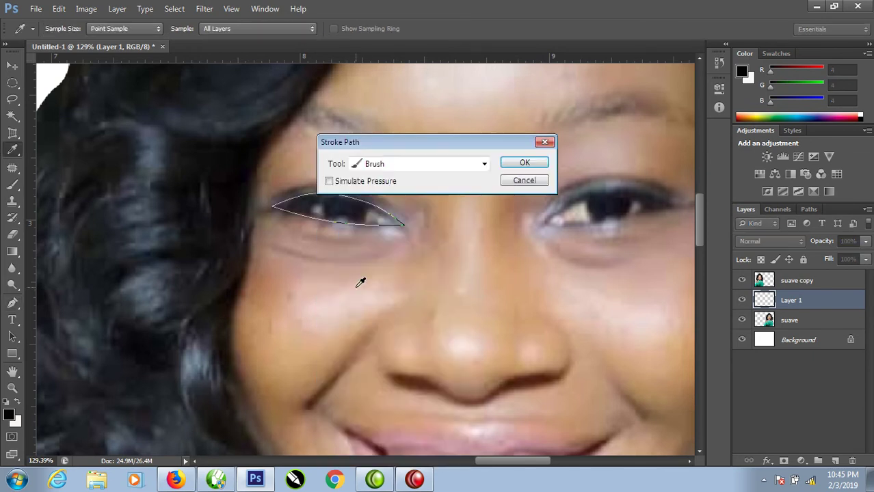
{"action": "left_click", "coordinate": [524, 165]}
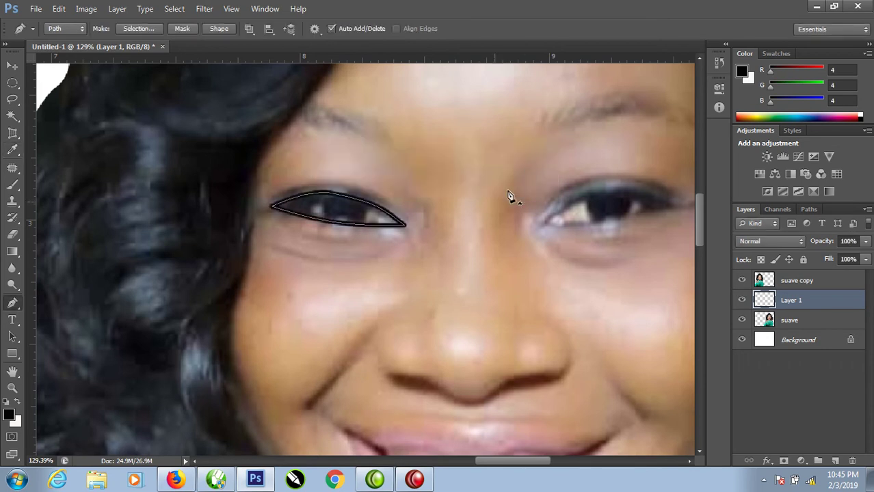
{"action": "key", "text": "Return"}
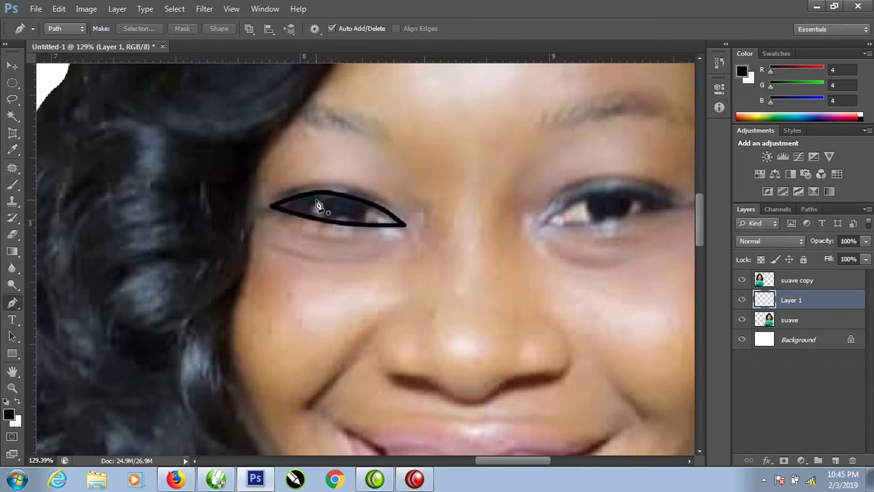
Draw and refine a closed curved path over the left eye's upper lid.
{"action": "left_click", "coordinate": [271, 194]}
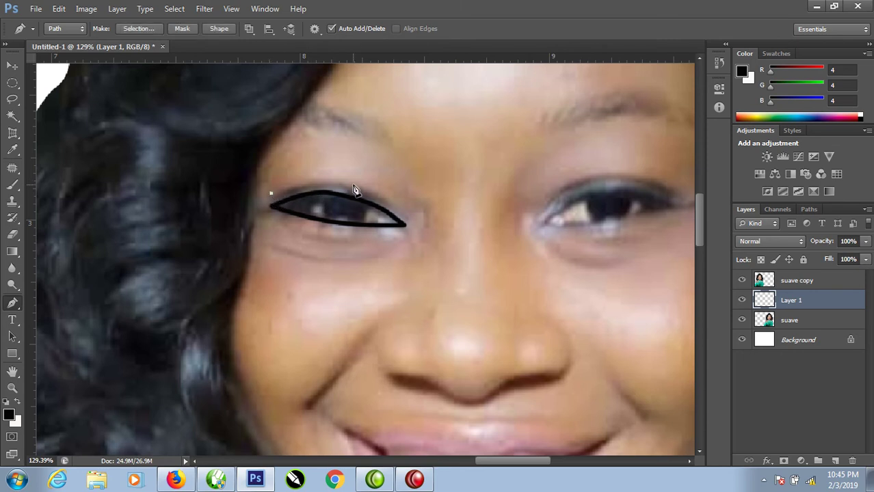
{"action": "left_click_drag", "start_coordinate": [353, 184], "coordinate": [389, 198]}
{"action": "left_click_drag", "start_coordinate": [336, 191], "coordinate": [298, 194]}
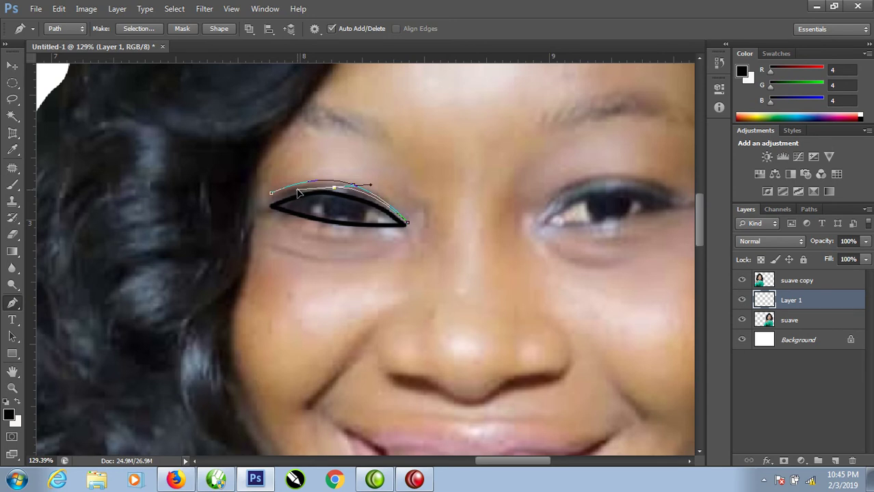
{"action": "left_click", "coordinate": [270, 202]}
{"action": "left_click", "coordinate": [271, 203]}
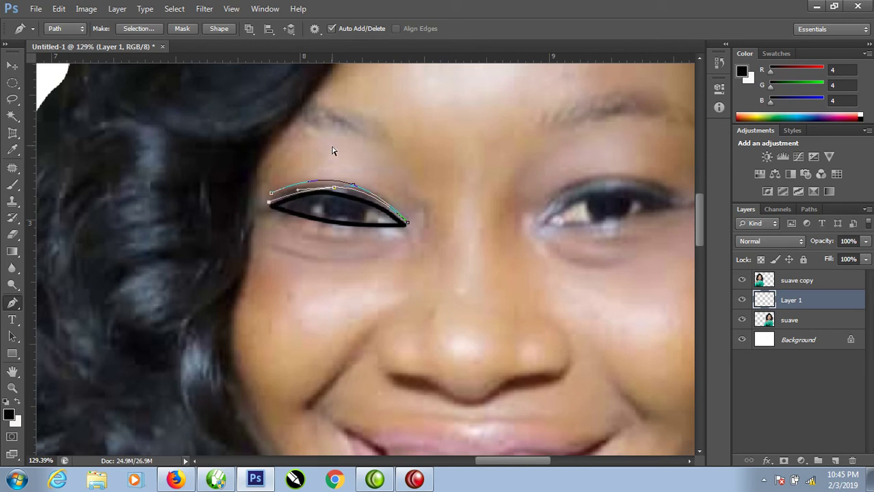
{"action": "left_click", "coordinate": [333, 192]}
{"action": "left_click_drag", "start_coordinate": [329, 191], "coordinate": [377, 179]}
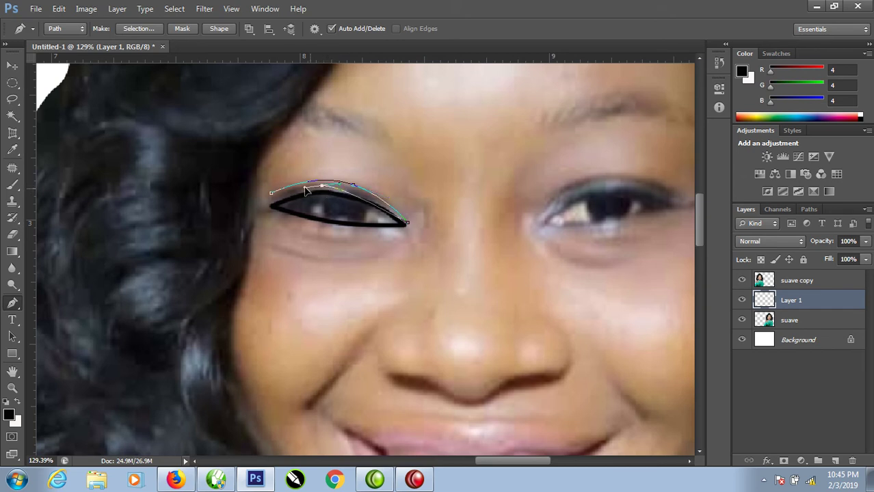
{"action": "left_click_drag", "start_coordinate": [268, 194], "coordinate": [270, 192]}
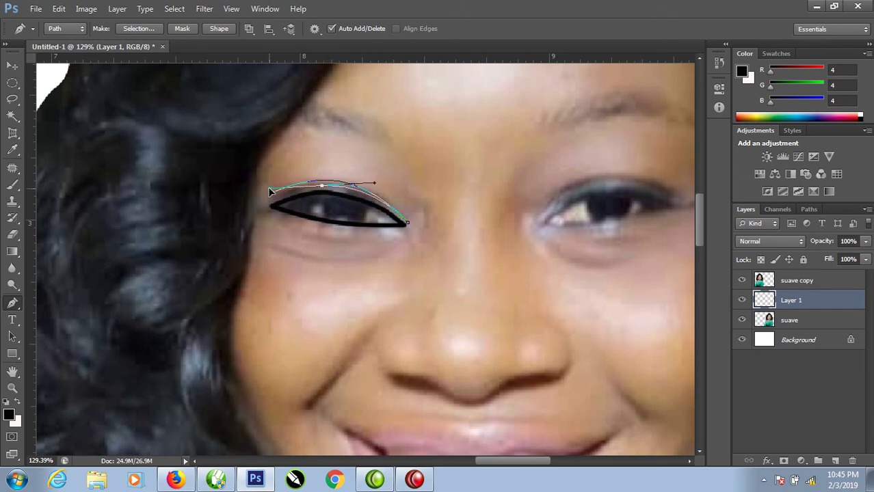
{"action": "left_click", "coordinate": [273, 199]}
{"action": "left_click", "coordinate": [273, 199]}
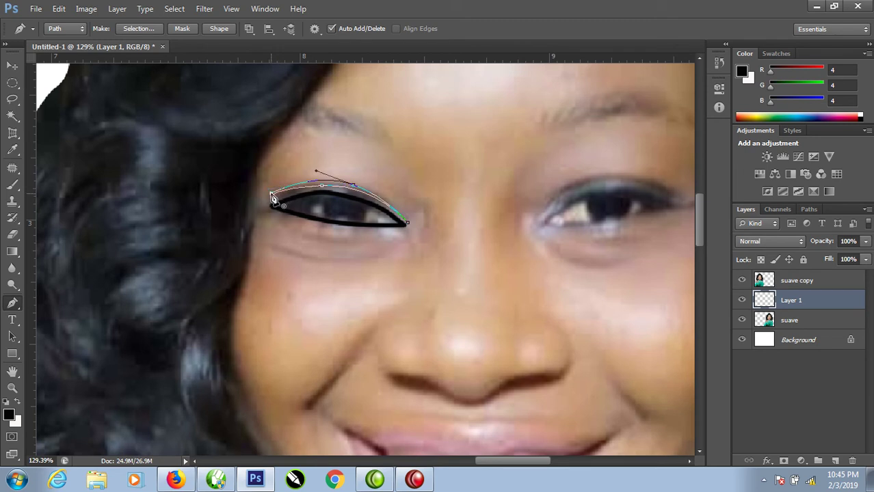
Fill the upper-lid path with black and hide the path.
{"action": "right_click", "coordinate": [338, 184]}
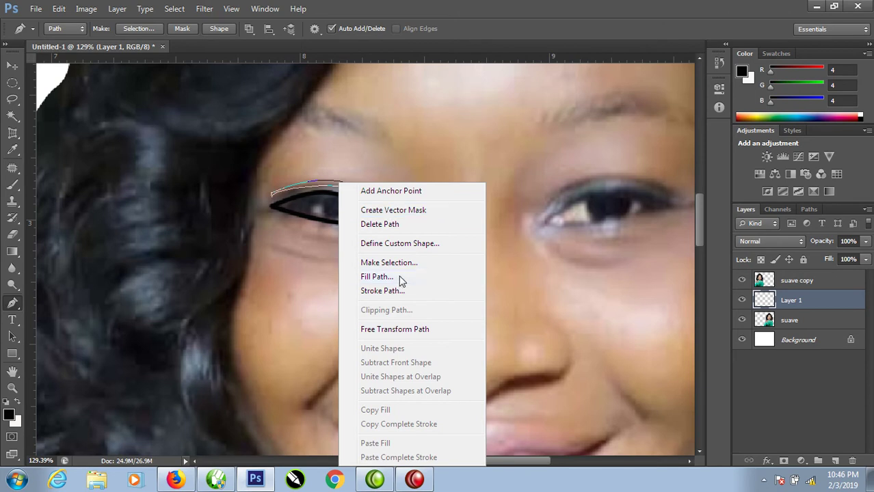
{"action": "left_click", "coordinate": [399, 280]}
{"action": "left_click", "coordinate": [523, 115]}
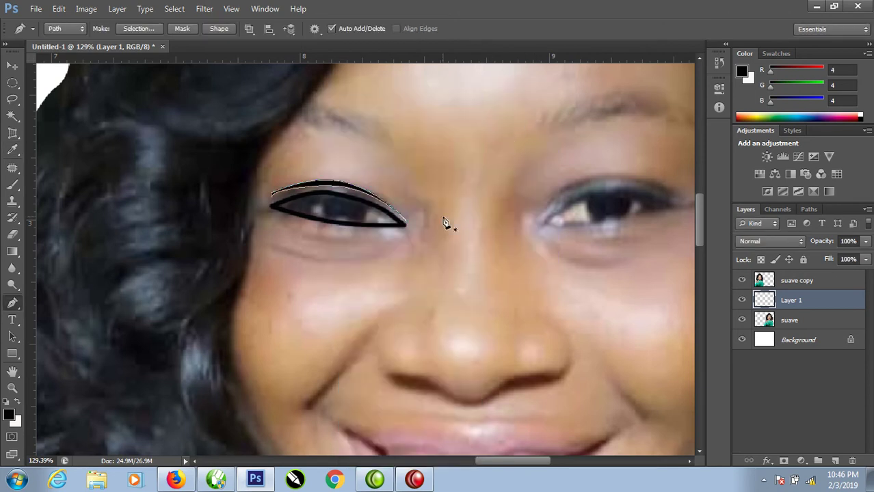
{"action": "key", "text": "ctrl+Return"}
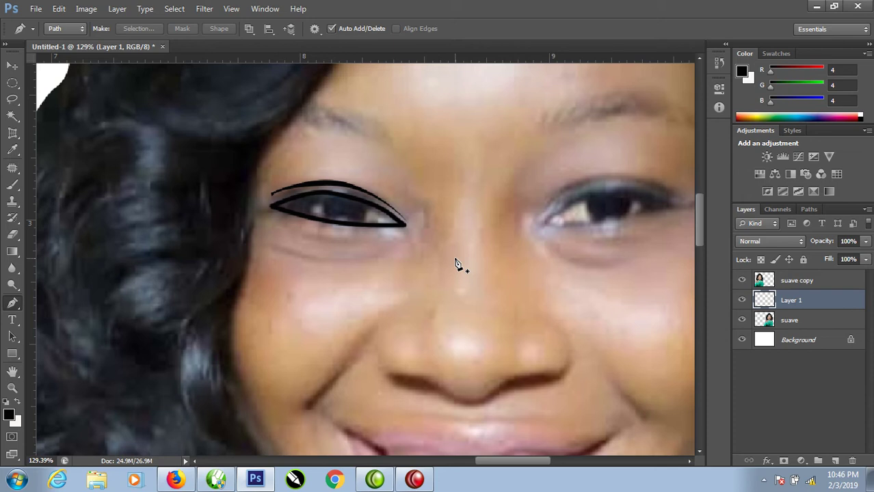
Draw a closed curved path along the left eye's lower lid.
{"action": "left_click", "coordinate": [272, 223]}
{"action": "left_click_drag", "start_coordinate": [374, 236], "coordinate": [408, 231]}
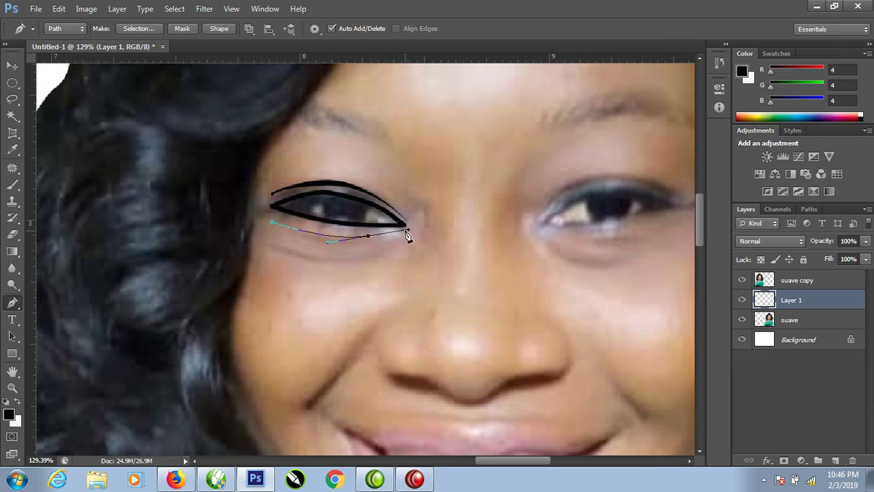
{"action": "left_click_drag", "start_coordinate": [308, 239], "coordinate": [236, 224]}
{"action": "left_click", "coordinate": [272, 225]}
Fill the lower-lid path black, hide it, and pan the view toward the right eye.
{"action": "right_click", "coordinate": [337, 245]}
{"action": "left_click", "coordinate": [381, 278]}
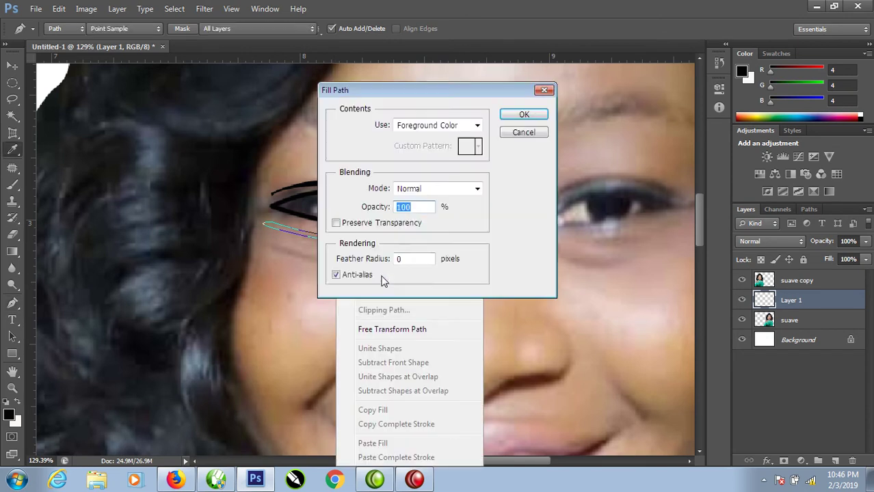
{"action": "left_click", "coordinate": [521, 116]}
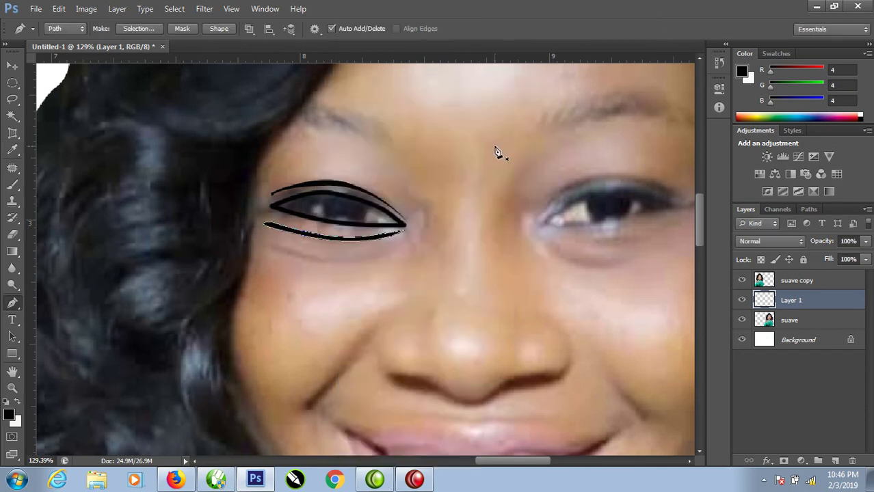
{"action": "key", "text": "Escape"}
{"action": "mouse_move", "coordinate": [592, 243]}
{"action": "left_mouse_down"}
{"action": "mouse_move", "coordinate": [471, 246]}
{"action": "mouse_move", "coordinate": [428, 234]}
{"action": "left_mouse_up"}
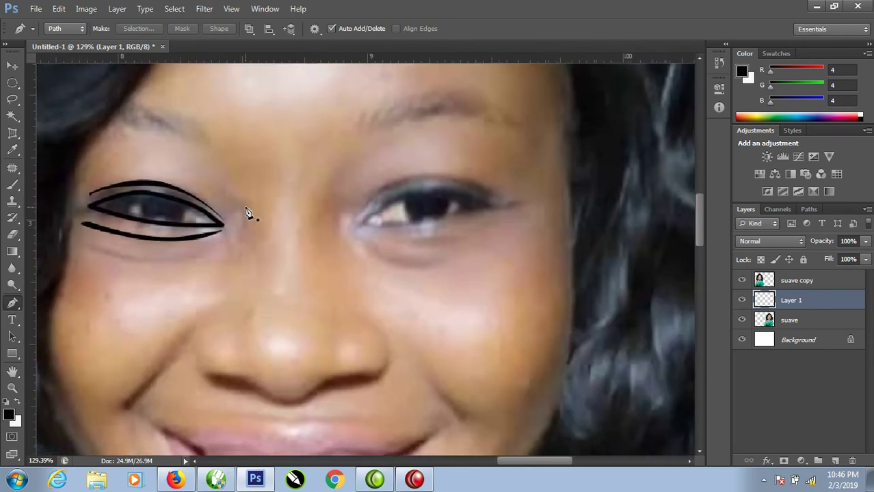
Trace a closed path around the left iris and fill it with the black foreground colour.
{"action": "left_click", "coordinate": [145, 194]}
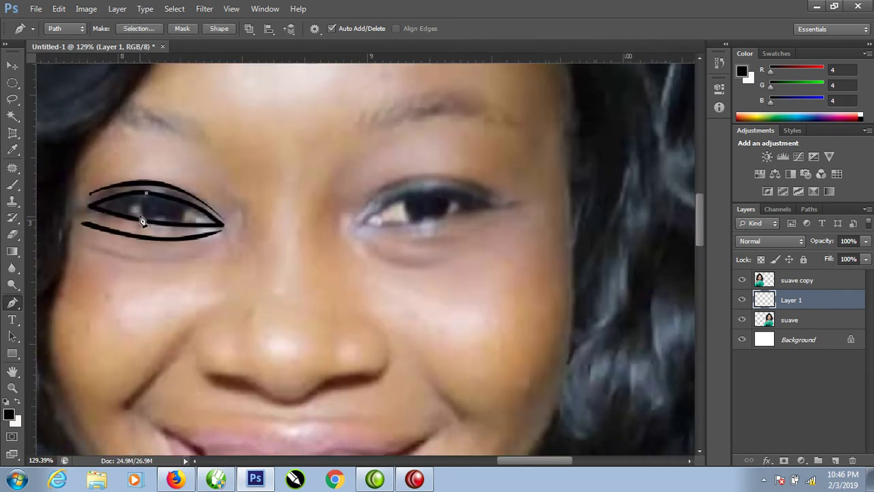
{"action": "mouse_move", "coordinate": [140, 218]}
{"action": "left_mouse_down"}
{"action": "mouse_move", "coordinate": [176, 232]}
{"action": "mouse_move", "coordinate": [174, 197]}
{"action": "left_mouse_up"}
{"action": "left_click", "coordinate": [145, 194]}
{"action": "right_click", "coordinate": [171, 200]}
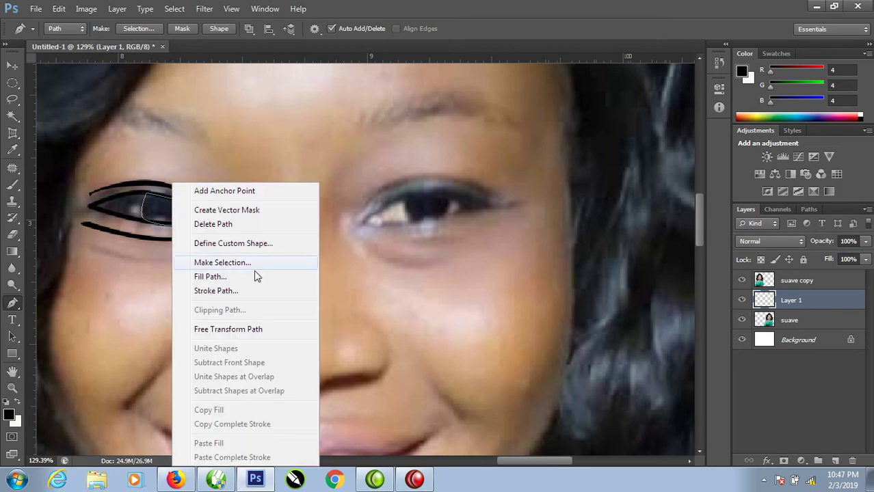
{"action": "left_click", "coordinate": [202, 277]}
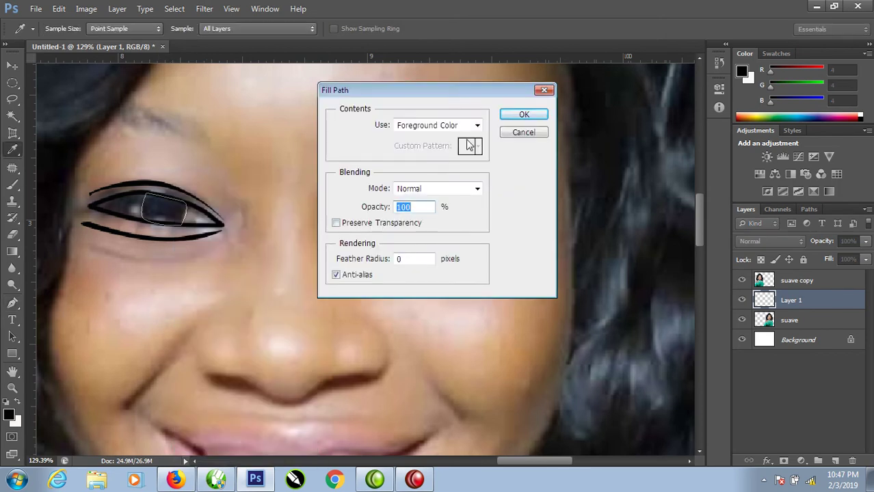
{"action": "left_click", "coordinate": [510, 120]}
{"action": "key", "text": "Return"}
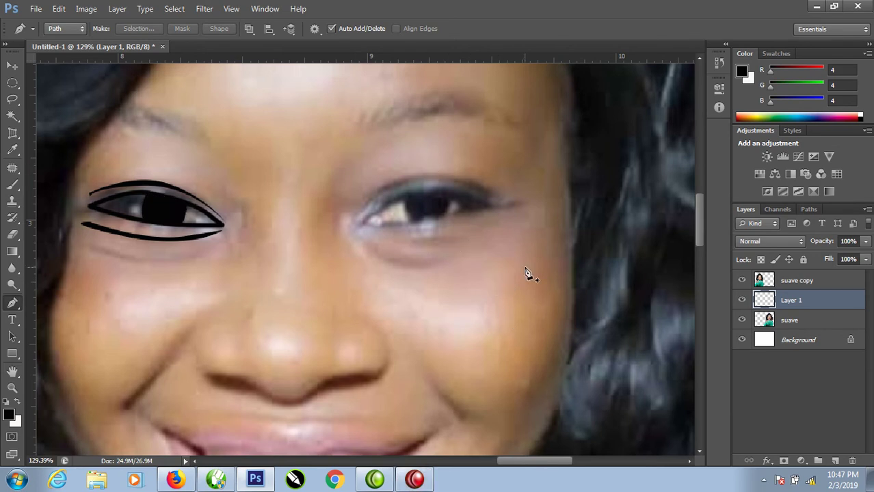
Trace a closed path around the right eye's upper and lower lids.
{"action": "left_click", "coordinate": [360, 221]}
{"action": "left_click_drag", "start_coordinate": [431, 191], "coordinate": [476, 198]}
{"action": "left_click", "coordinate": [491, 207]}
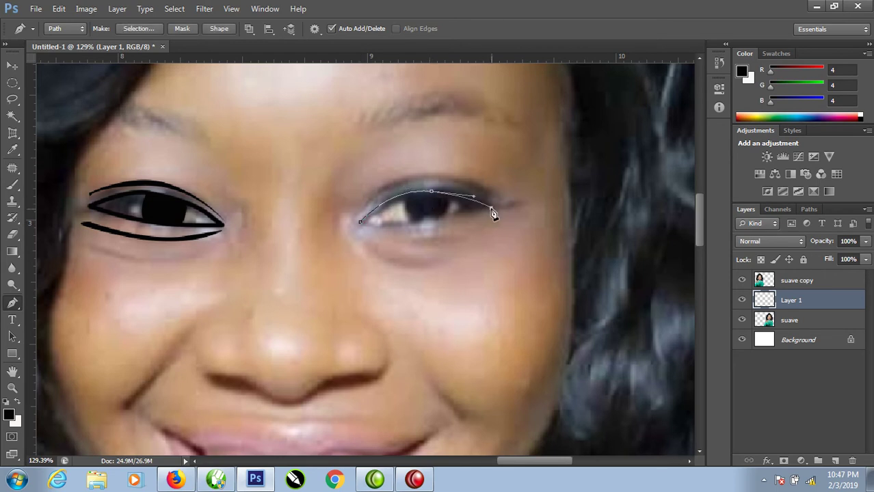
{"action": "left_click_drag", "start_coordinate": [424, 222], "coordinate": [388, 233]}
{"action": "left_click", "coordinate": [360, 221]}
Stroke the right eye path with the black brush and clear the selection.
{"action": "right_click", "coordinate": [407, 208]}
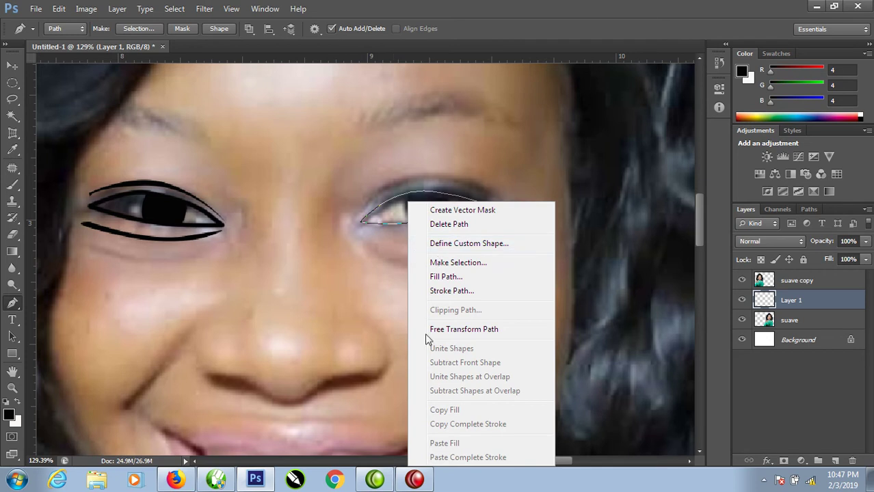
{"action": "left_click", "coordinate": [446, 290]}
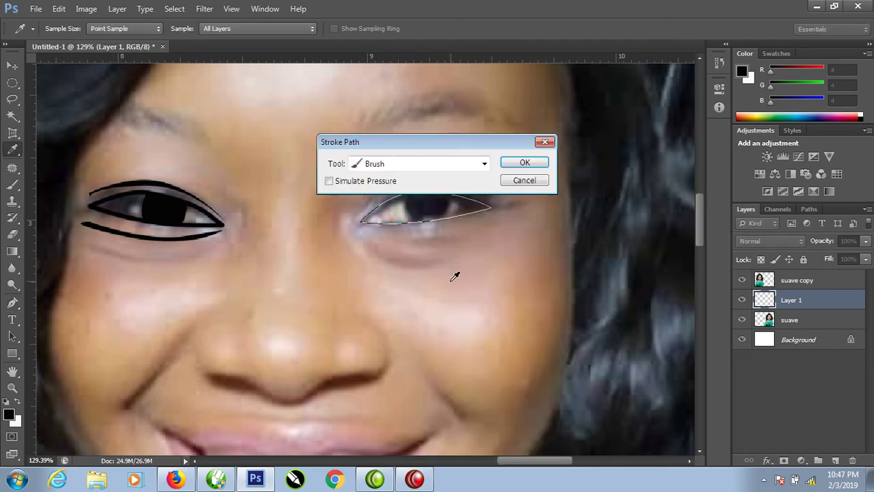
{"action": "left_click", "coordinate": [528, 163]}
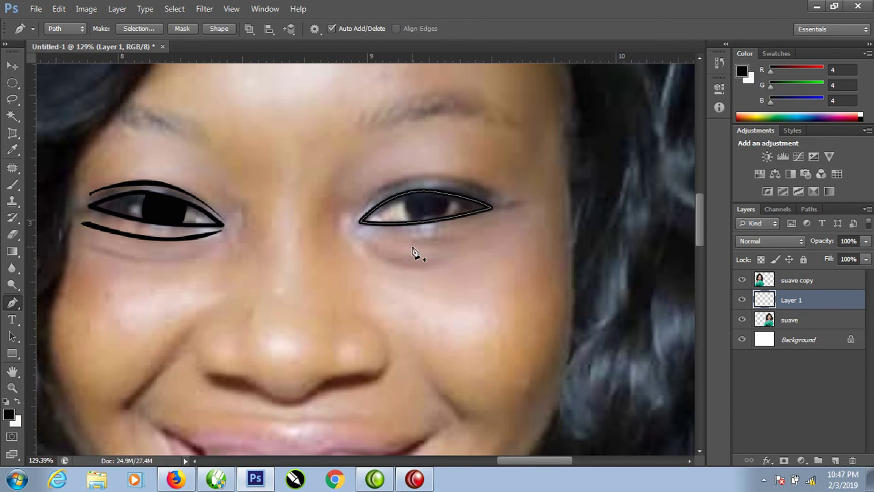
{"action": "key", "text": "ctrl+Return"}
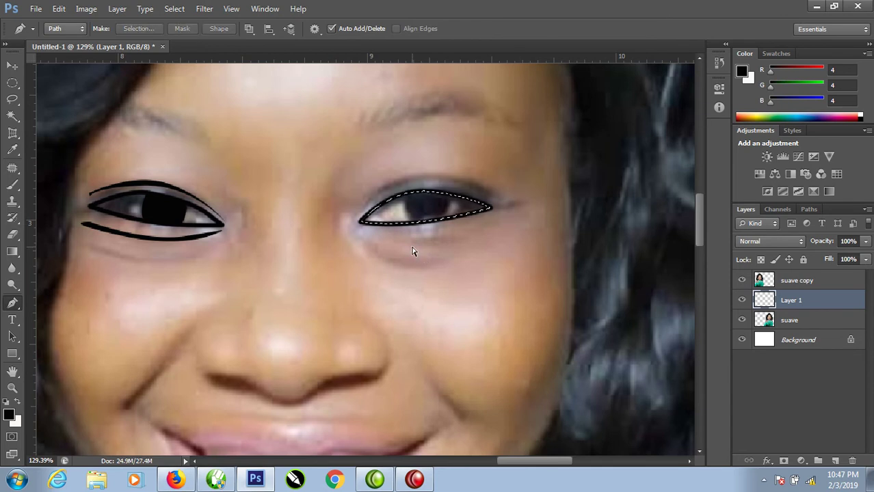
{"action": "key", "text": "ctrl+d"}
Pen-trace a winged lid shape over the right eye, from inner to outer corner, and fill it black.
{"action": "left_click", "coordinate": [359, 216]}
{"action": "left_click_drag", "start_coordinate": [408, 177], "coordinate": [445, 175]}
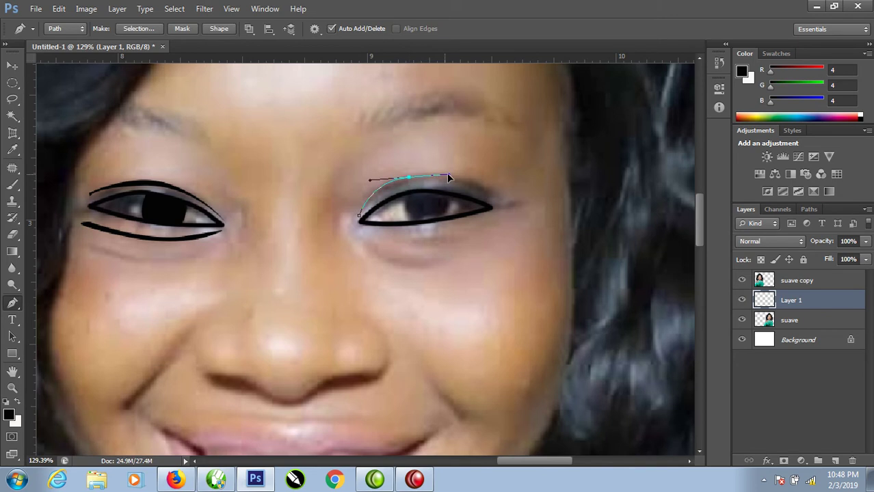
{"action": "left_click", "coordinate": [498, 194]}
{"action": "left_click_drag", "start_coordinate": [481, 203], "coordinate": [429, 189]}
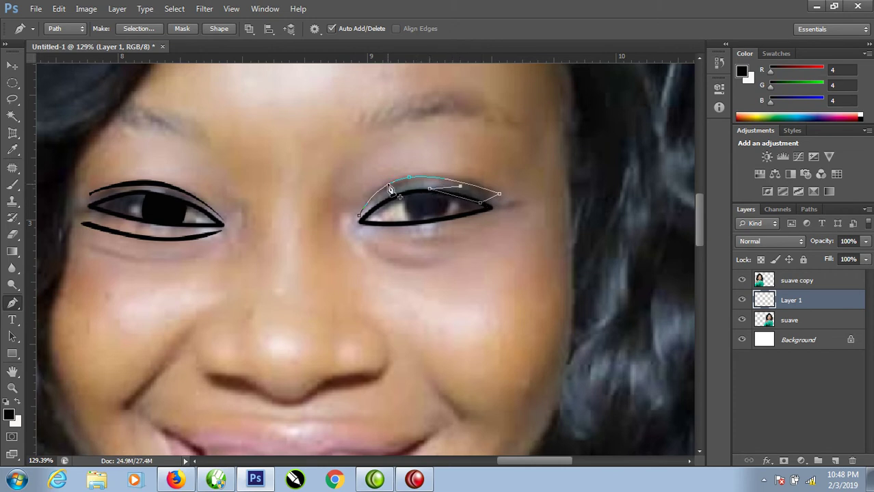
{"action": "left_click_drag", "start_coordinate": [396, 190], "coordinate": [369, 200]}
{"action": "right_click", "coordinate": [374, 184]}
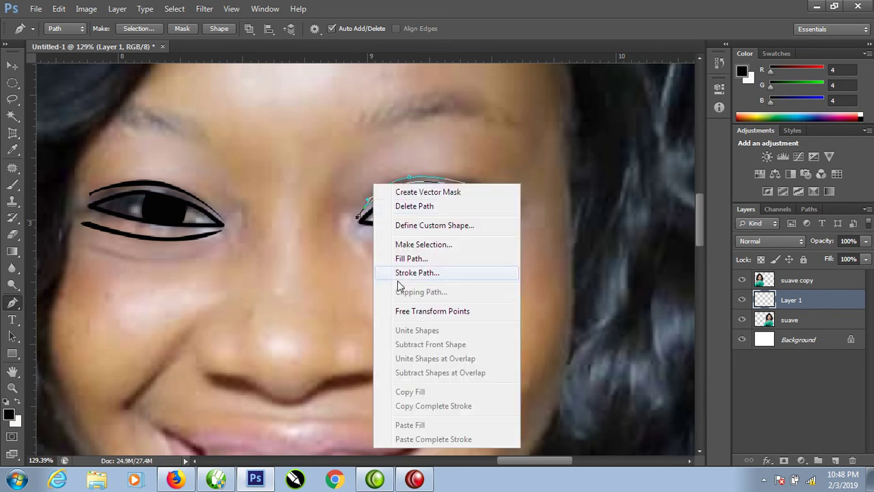
{"action": "left_click", "coordinate": [409, 260]}
{"action": "left_click", "coordinate": [521, 112]}
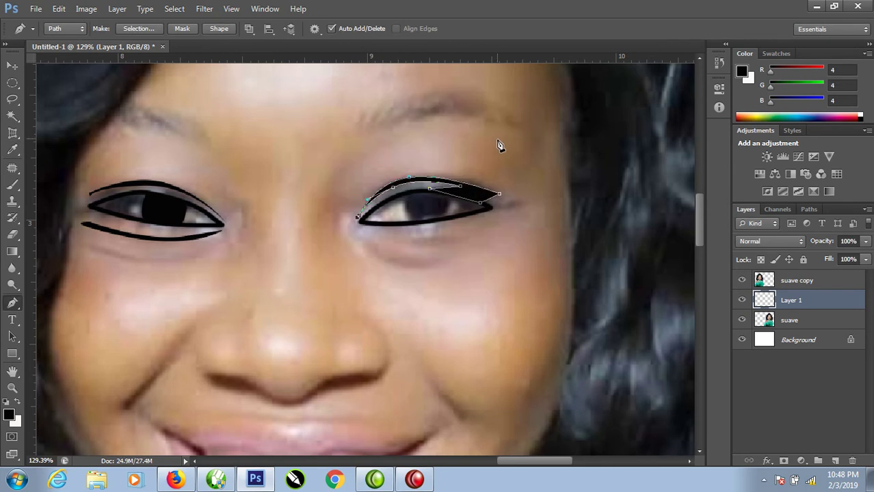
{"action": "key", "text": "ctrl+Return"}
{"action": "key", "text": "ctrl+d"}
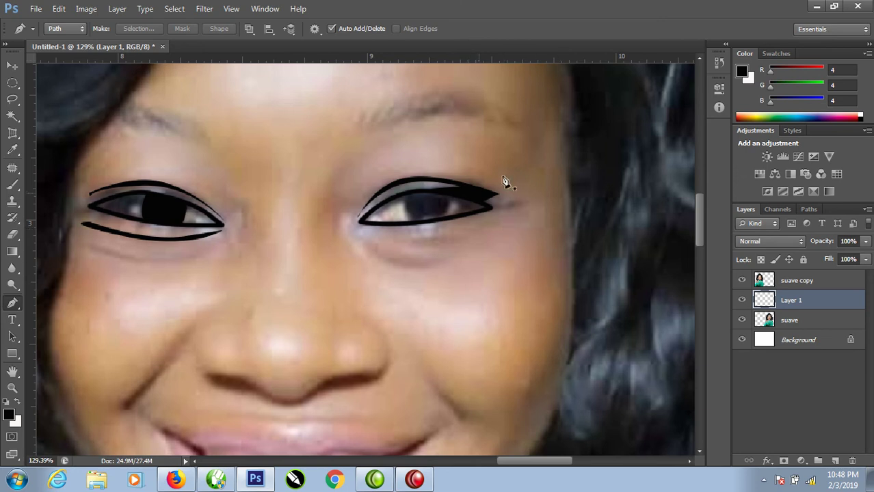
Trace a closed path around the right iris and fill it solid black.
{"action": "left_click", "coordinate": [406, 194]}
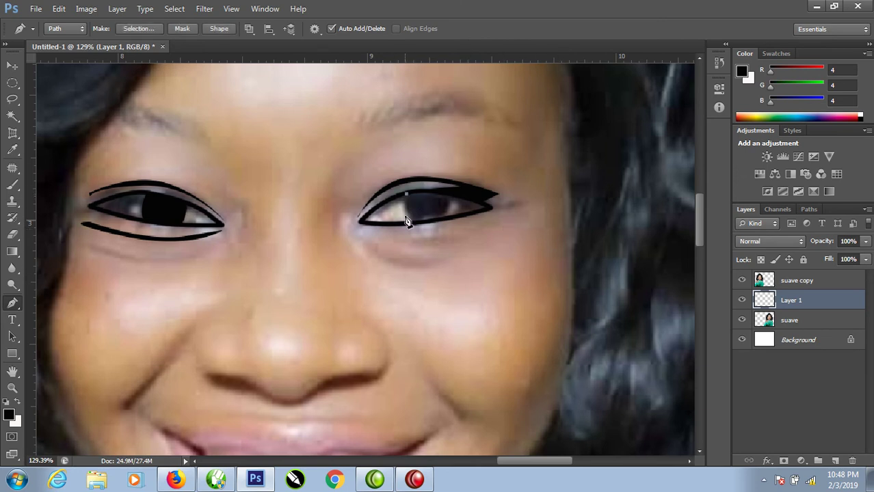
{"action": "left_click", "coordinate": [411, 222]}
{"action": "left_click", "coordinate": [440, 219]}
{"action": "left_click", "coordinate": [451, 203]}
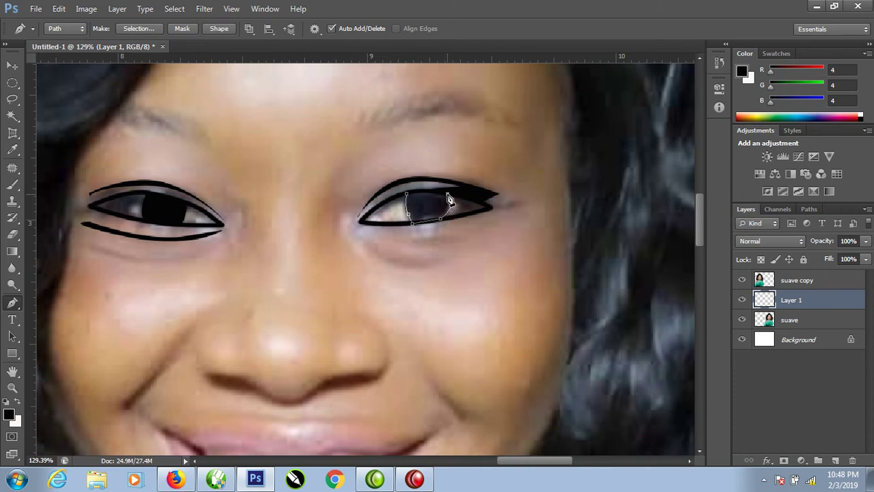
{"action": "left_click", "coordinate": [407, 197]}
{"action": "right_click", "coordinate": [427, 201]}
{"action": "left_click", "coordinate": [477, 276]}
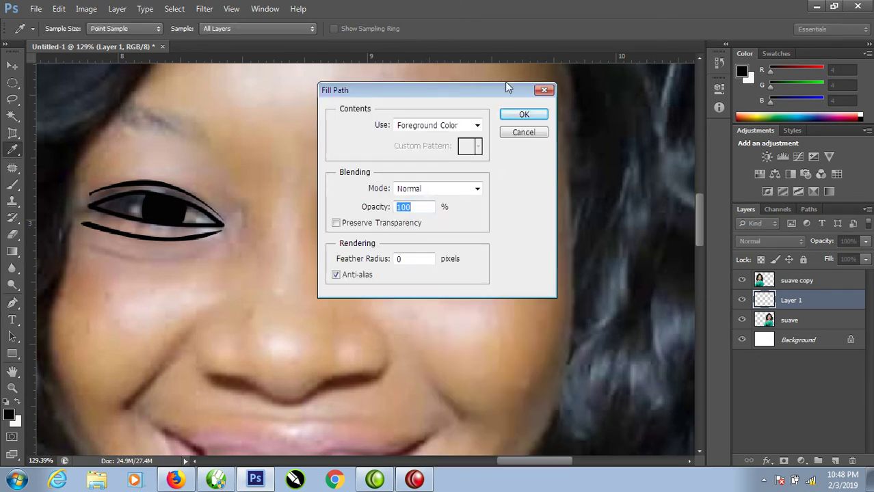
{"action": "left_click", "coordinate": [524, 114]}
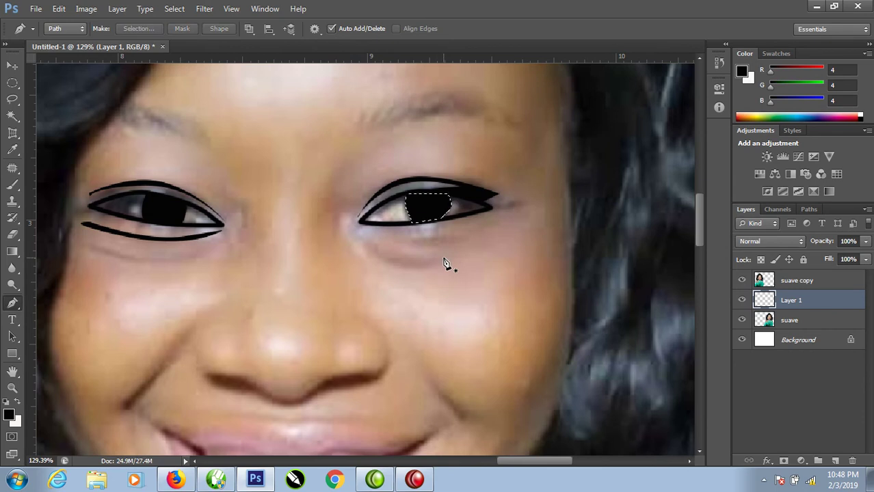
{"action": "key", "text": "ctrl+d"}
Close a triangular path at the right eye's outer corner and fill it black.
{"action": "left_click", "coordinate": [454, 197]}
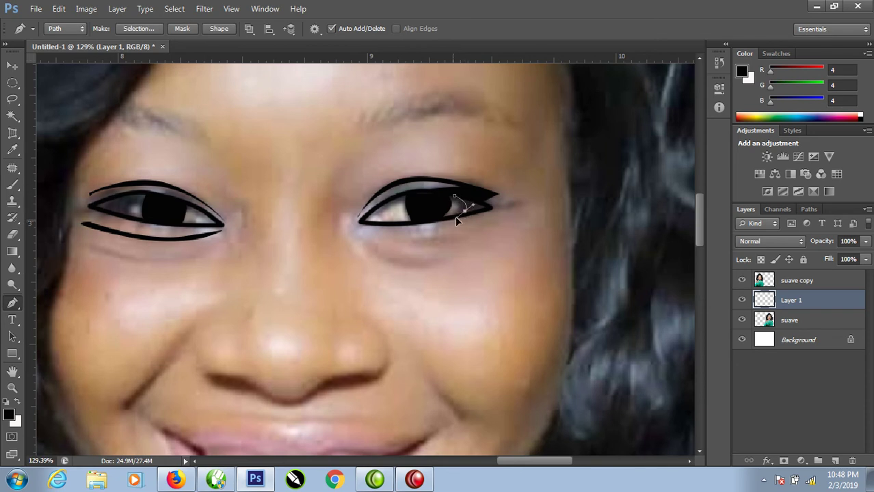
{"action": "left_click_drag", "start_coordinate": [488, 208], "coordinate": [481, 205]}
{"action": "left_click", "coordinate": [455, 199]}
{"action": "right_click", "coordinate": [465, 208]}
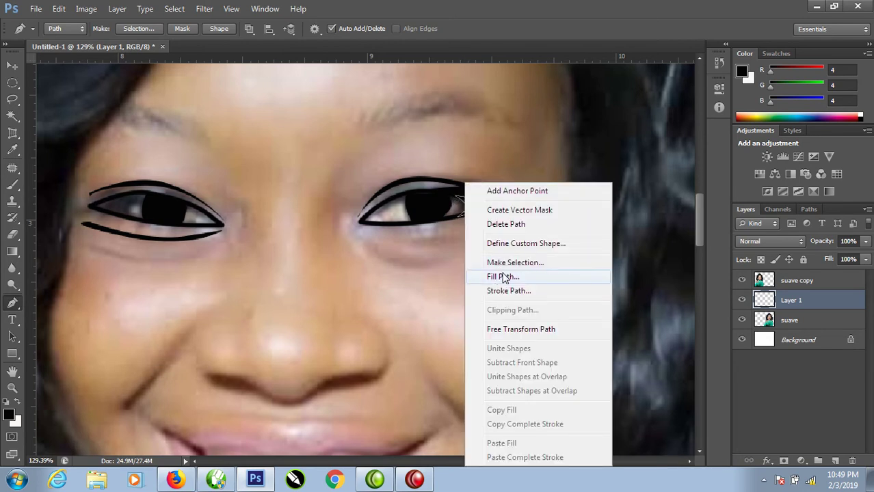
{"action": "left_click", "coordinate": [503, 276]}
{"action": "left_click", "coordinate": [524, 114]}
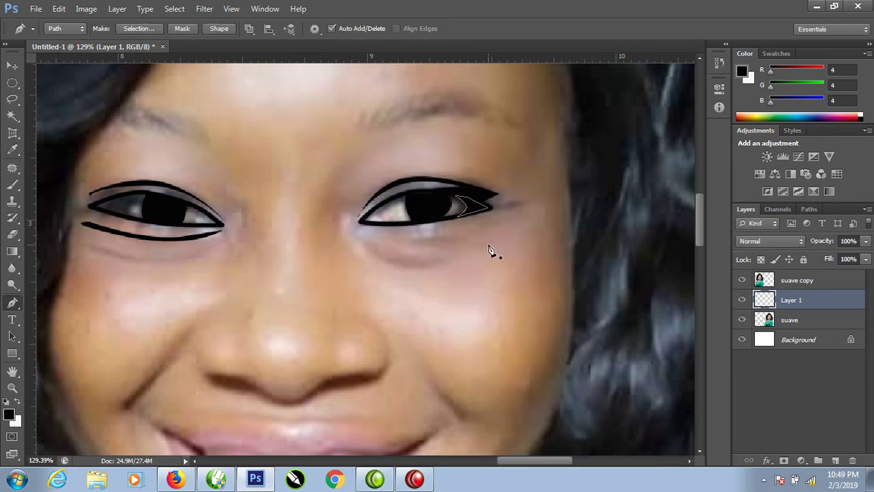
{"action": "key", "text": "Return"}
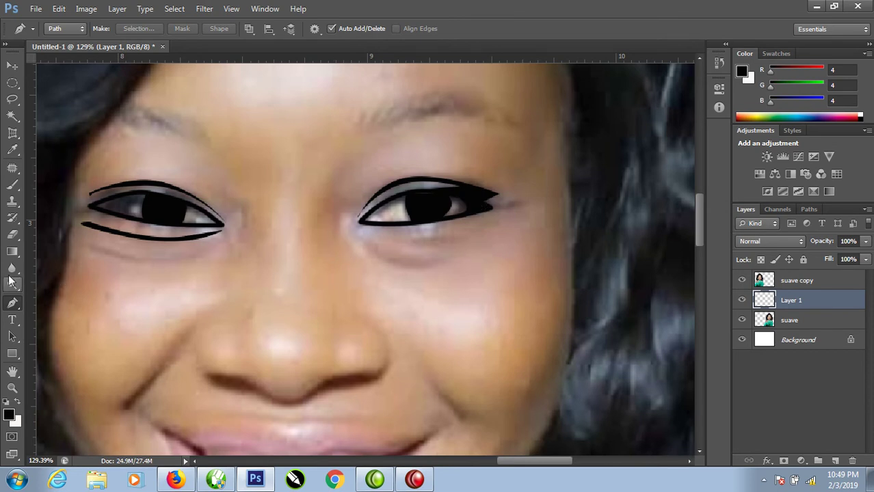
Draw a closed curved path under the right eye and fill it with foreground black.
{"action": "left_click", "coordinate": [355, 223]}
{"action": "left_click_drag", "start_coordinate": [420, 244], "coordinate": [494, 230]}
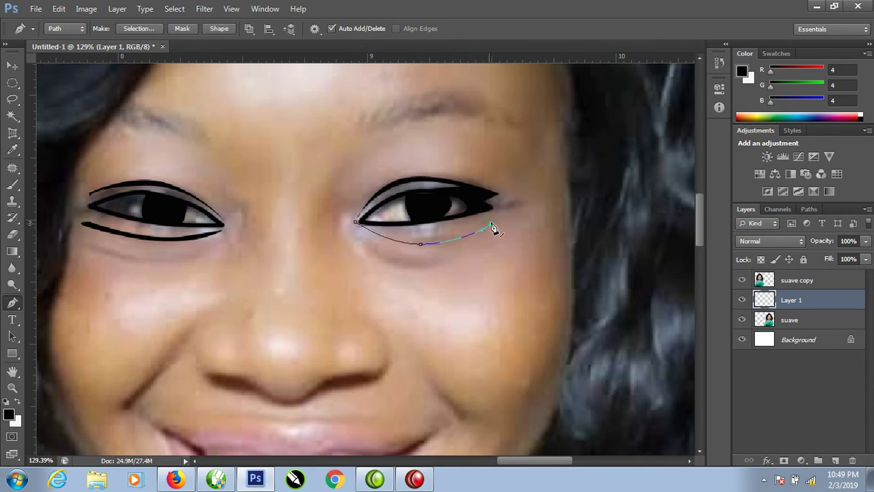
{"action": "left_click_drag", "start_coordinate": [417, 244], "coordinate": [381, 237]}
{"action": "left_click", "coordinate": [356, 224]}
{"action": "right_click", "coordinate": [412, 230]}
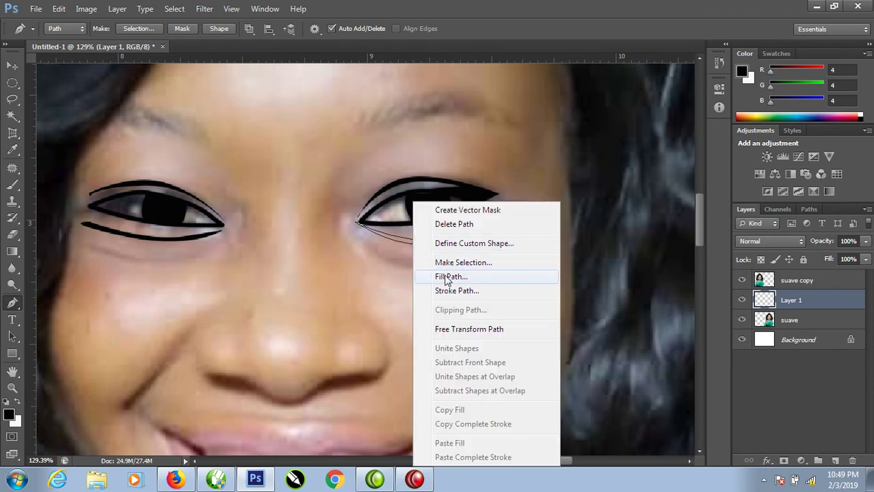
{"action": "left_click", "coordinate": [446, 277]}
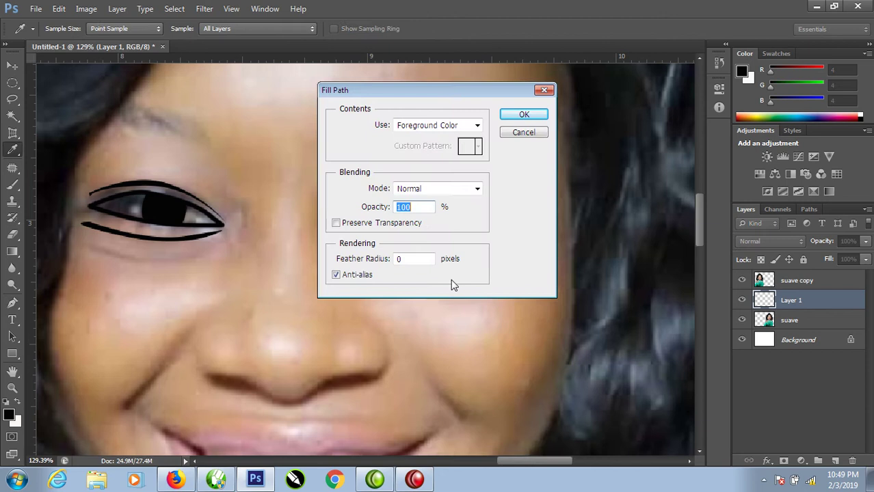
{"action": "left_click", "coordinate": [521, 116]}
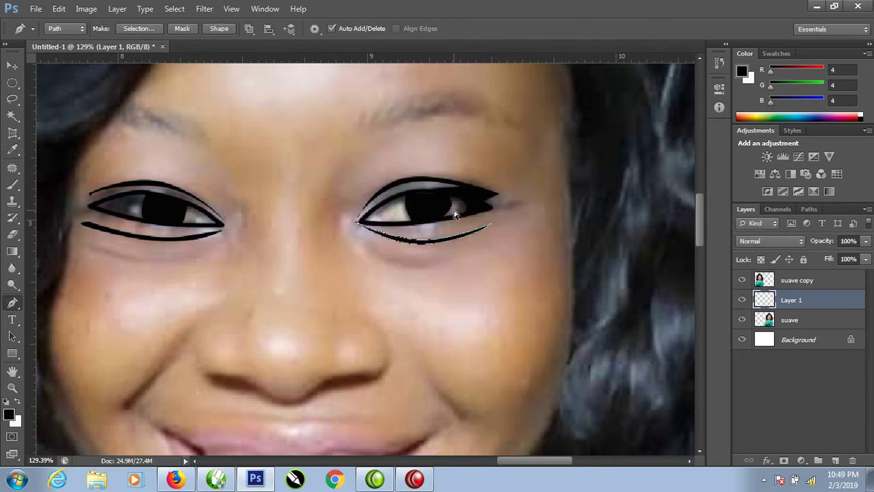
{"action": "key", "text": "ctrl+Return"}
{"action": "key", "text": "ctrl+d"}
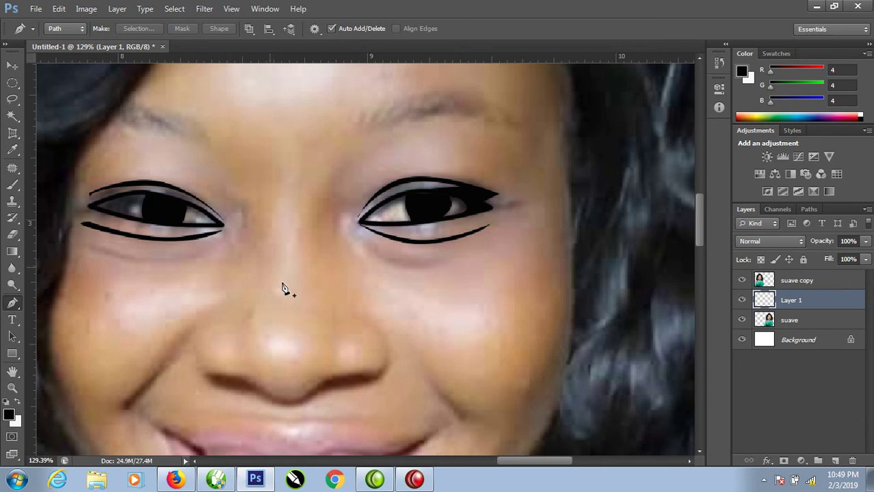
Zoom in on the face and trace the nose outline from the left nostril to the right nostril.
{"action": "right_click", "coordinate": [303, 214]}
{"action": "left_click", "coordinate": [349, 219]}
{"action": "left_click_drag", "start_coordinate": [419, 164], "coordinate": [600, 310]}
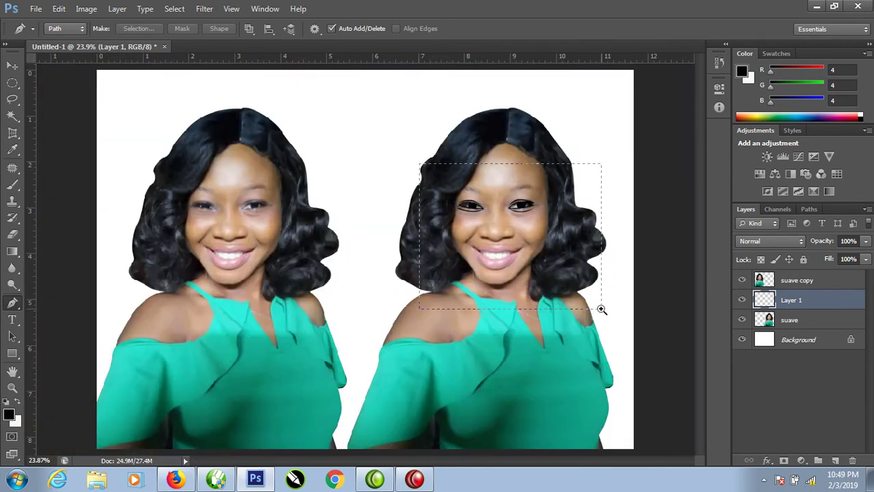
{"action": "left_click", "coordinate": [410, 345]}
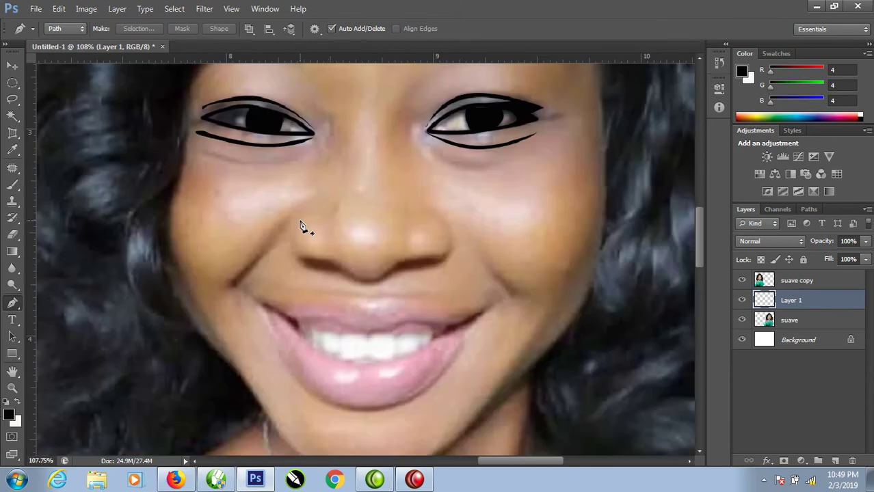
{"action": "left_click", "coordinate": [298, 212]}
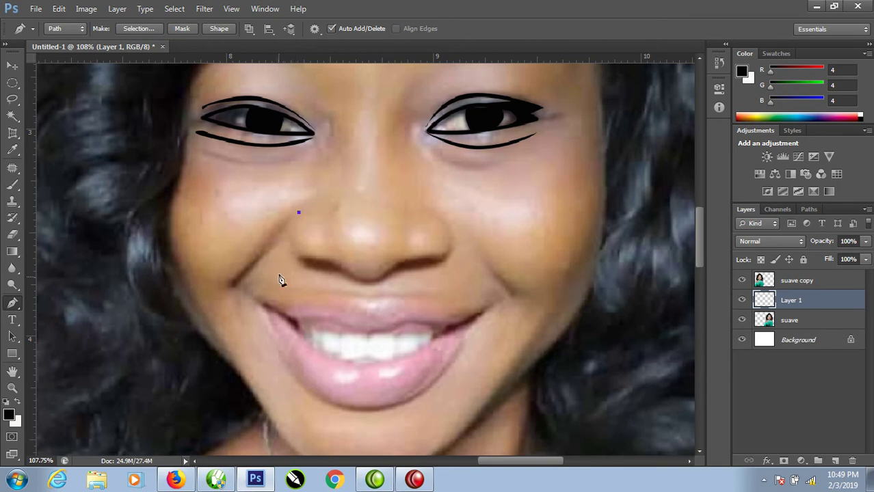
{"action": "mouse_move", "coordinate": [291, 244]}
{"action": "left_mouse_down"}
{"action": "mouse_move", "coordinate": [299, 262]}
{"action": "mouse_move", "coordinate": [351, 277]}
{"action": "left_mouse_up"}
{"action": "left_click_drag", "start_coordinate": [398, 269], "coordinate": [406, 272]}
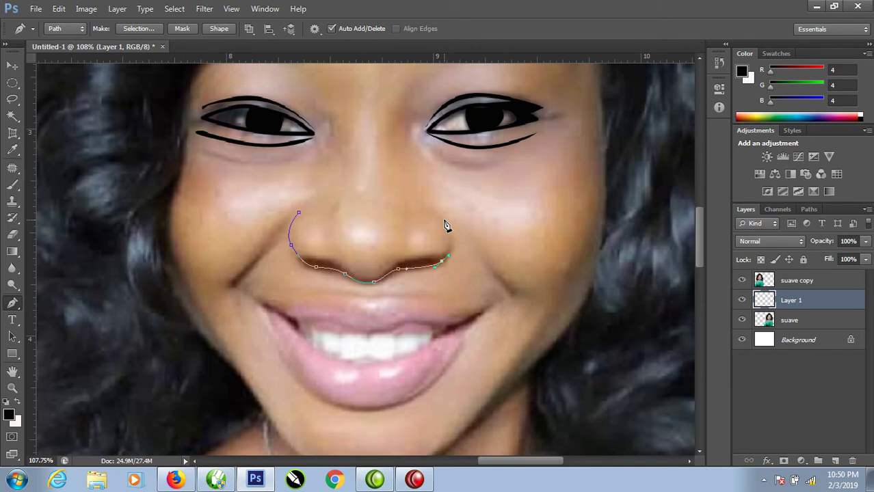
{"action": "left_click_drag", "start_coordinate": [443, 220], "coordinate": [426, 203]}
{"action": "left_click", "coordinate": [443, 220], "text": "alt"}
{"action": "key", "text": "ctrl+z"}
Add and reshape points to close the nose contour under the tip.
{"action": "left_click", "coordinate": [450, 241]}
{"action": "left_click", "coordinate": [443, 255]}
{"action": "left_click_drag", "start_coordinate": [402, 261], "coordinate": [381, 276]}
{"action": "left_click", "coordinate": [367, 282], "text": "ctrl"}
{"action": "left_click_drag", "start_coordinate": [347, 273], "coordinate": [338, 263]}
{"action": "left_click_drag", "start_coordinate": [311, 261], "coordinate": [305, 261]}
{"action": "left_click_drag", "start_coordinate": [299, 214], "coordinate": [315, 196]}
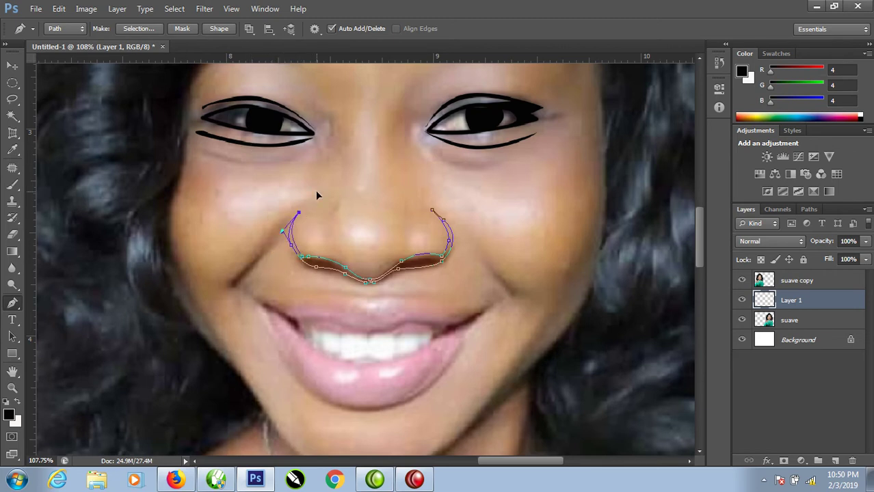
Fill the nose path with black and deselect it.
{"action": "right_click", "coordinate": [304, 244]}
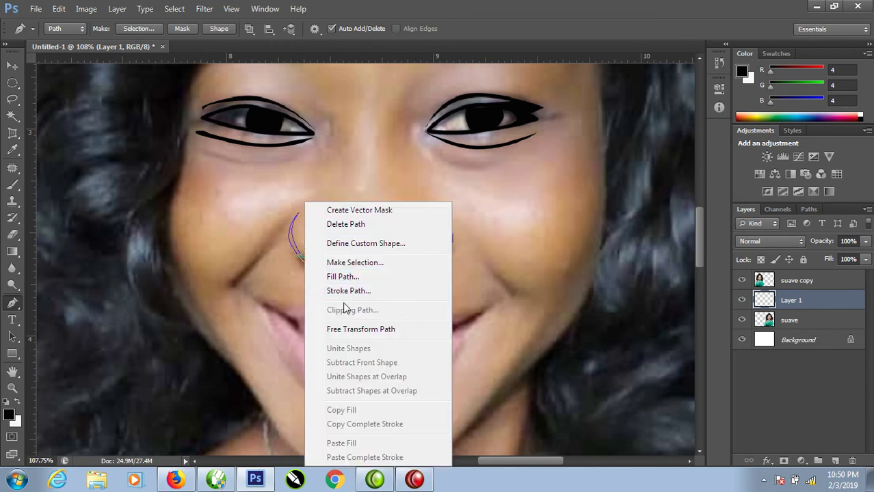
{"action": "left_click", "coordinate": [338, 276]}
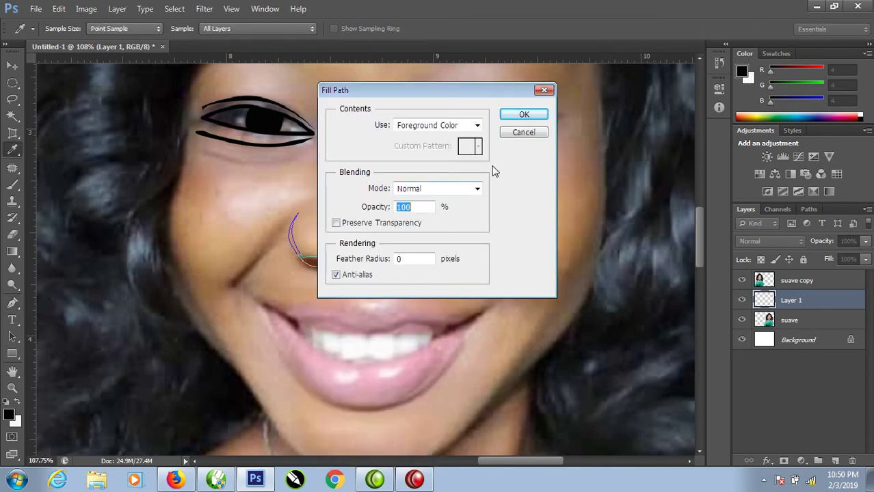
{"action": "left_click", "coordinate": [514, 115]}
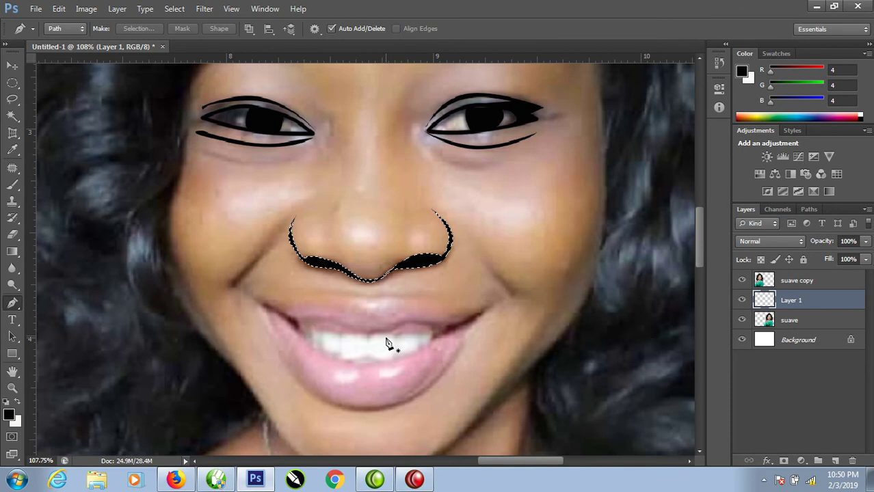
{"action": "key", "text": "Return"}
Trace the upper lip's curve from the left mouth corner to the right corner.
{"action": "left_click", "coordinate": [257, 301]}
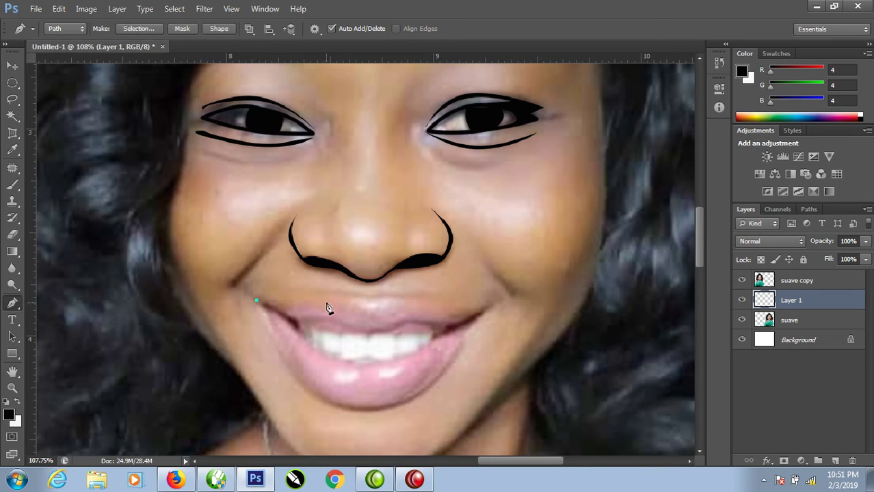
{"action": "left_click_drag", "start_coordinate": [329, 303], "coordinate": [355, 308]}
{"action": "key", "text": "ctrl+z"}
{"action": "left_click_drag", "start_coordinate": [360, 294], "coordinate": [375, 303]}
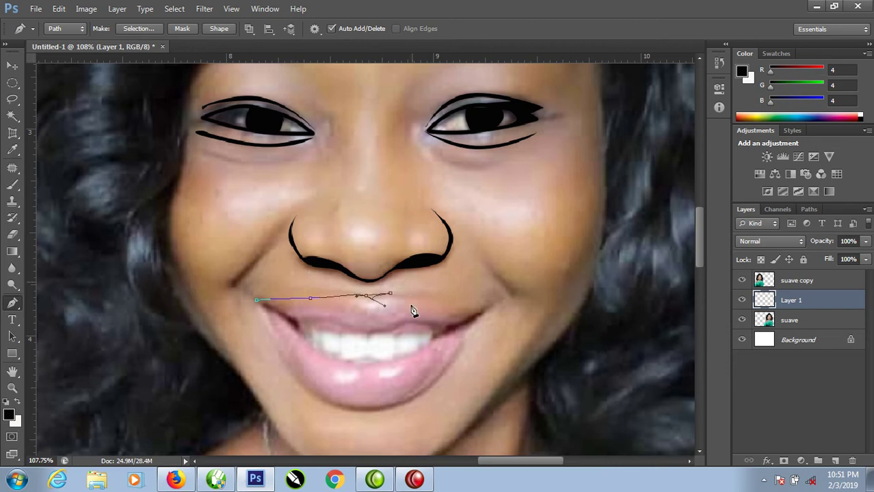
{"action": "left_click_drag", "start_coordinate": [390, 294], "coordinate": [406, 293]}
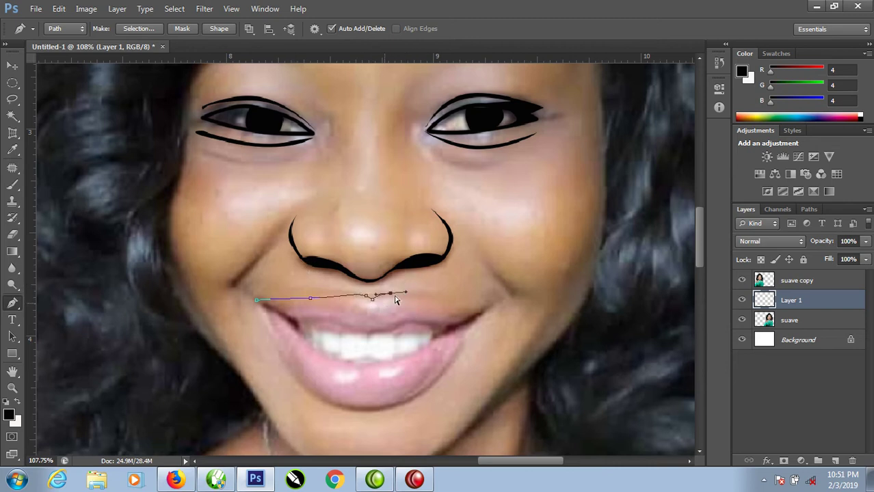
{"action": "left_click", "coordinate": [444, 298]}
{"action": "left_click_drag", "start_coordinate": [454, 300], "coordinate": [469, 299]}
{"action": "left_click", "coordinate": [499, 298]}
{"action": "key", "text": "ctrl+z"}
{"action": "key", "text": "ctrl+z"}
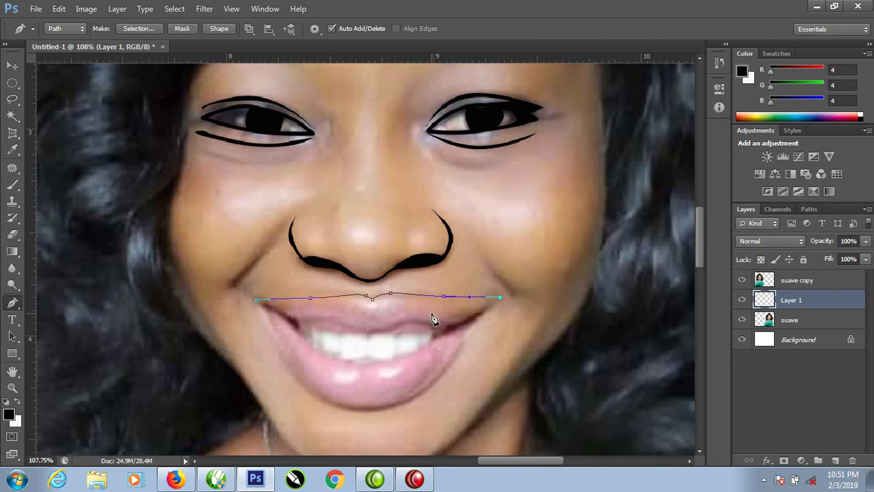
{"action": "key", "text": "ctrl+alt+z"}
{"action": "key", "text": "ctrl+alt+z"}
{"action": "left_click_drag", "start_coordinate": [450, 301], "coordinate": [488, 304]}
{"action": "left_click", "coordinate": [485, 306]}
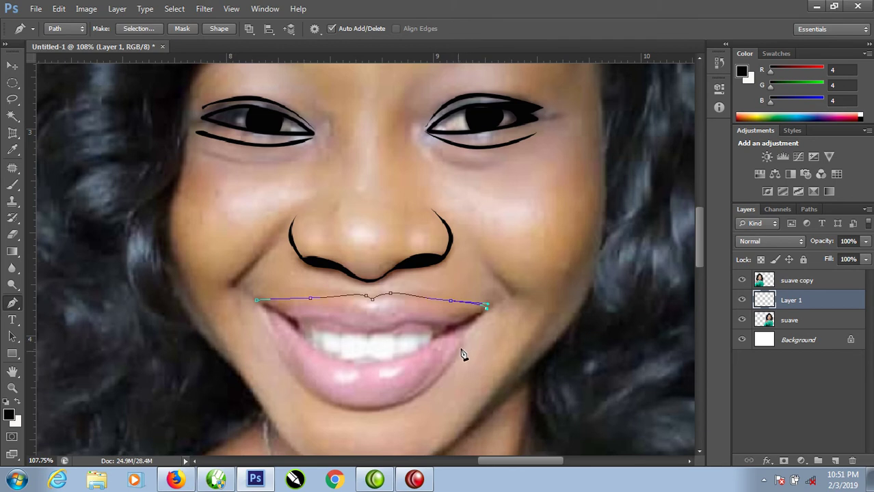
Continue the path around the lower lip and close it at the left corner.
{"action": "left_click_drag", "start_coordinate": [449, 361], "coordinate": [436, 388]}
{"action": "left_click_drag", "start_coordinate": [331, 404], "coordinate": [270, 384]}
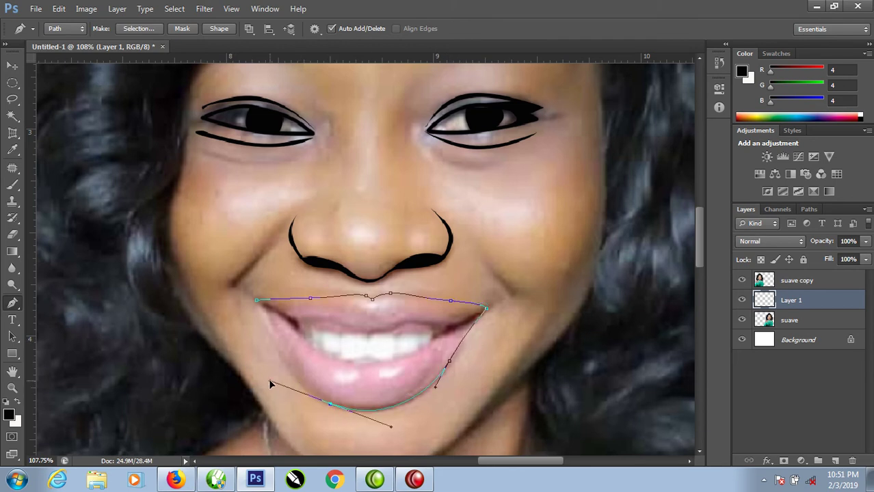
{"action": "left_click_drag", "start_coordinate": [256, 301], "coordinate": [267, 321]}
{"action": "left_click", "coordinate": [260, 312], "text": "ctrl"}
{"action": "left_click", "coordinate": [263, 309]}
{"action": "key", "text": "Escape"}
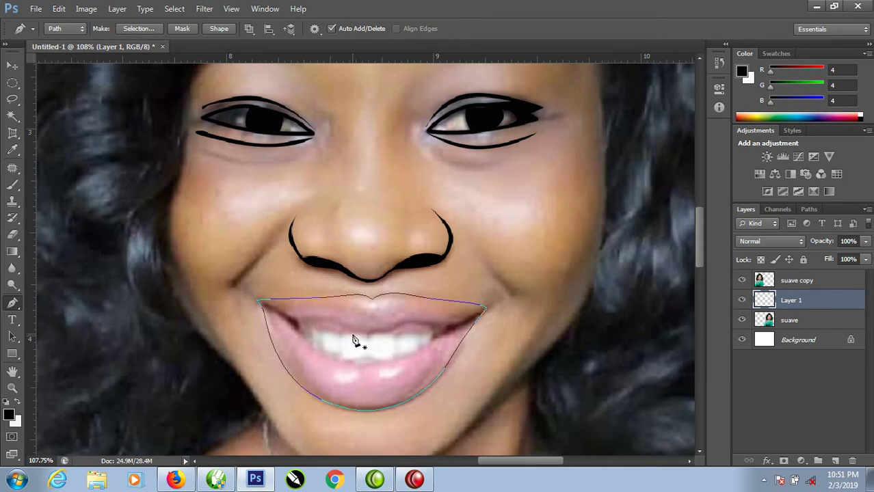
Stroke the lip path with the black brush and deselect.
{"action": "right_click", "coordinate": [352, 334]}
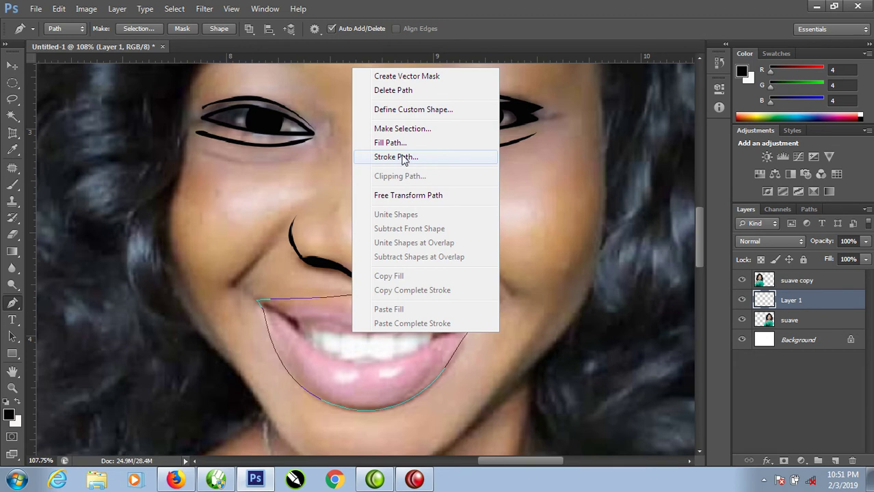
{"action": "left_click", "coordinate": [400, 158]}
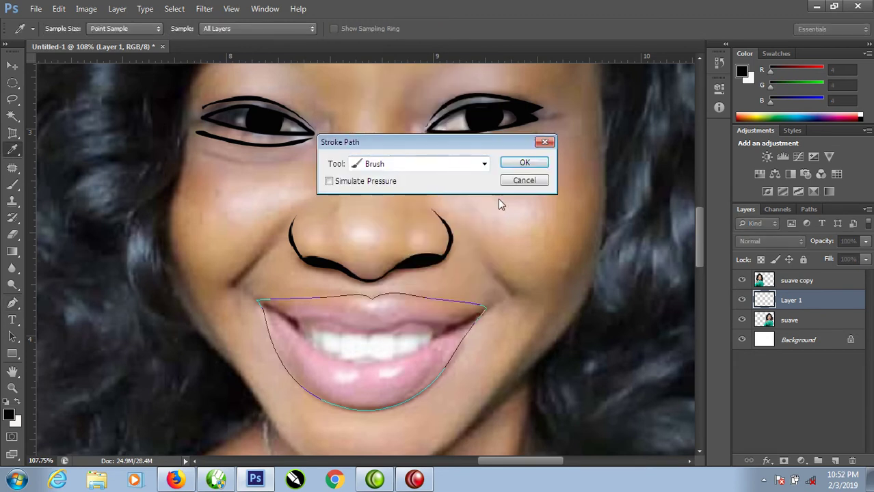
{"action": "left_click", "coordinate": [523, 164]}
{"action": "key", "text": "ctrl+Return"}
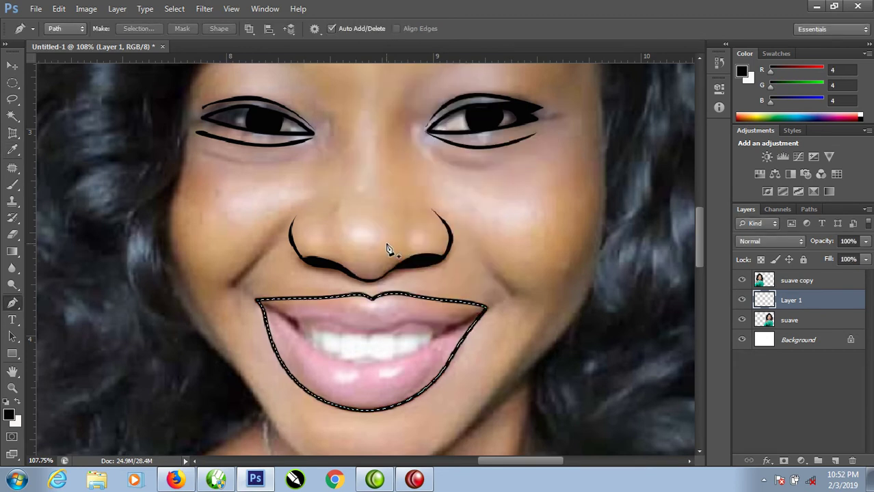
{"action": "key", "text": "ctrl+d"}
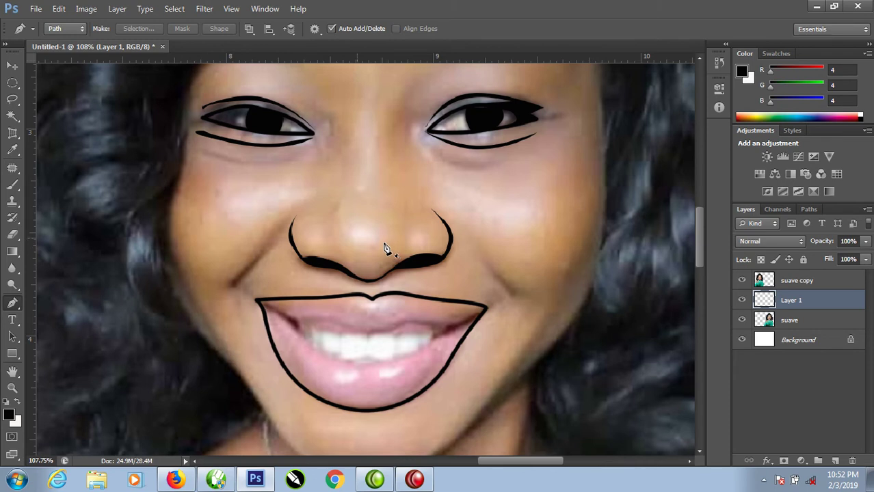
Trace the inner edge of the upper lip from the left to the right mouth corner.
{"action": "left_click", "coordinate": [265, 309]}
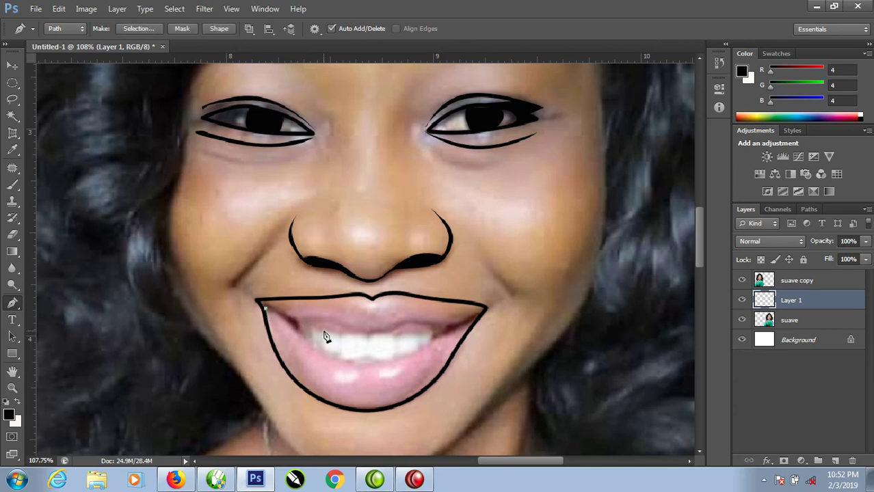
{"action": "left_click_drag", "start_coordinate": [331, 329], "coordinate": [335, 331]}
{"action": "key", "text": "ctrl+z"}
{"action": "left_click_drag", "start_coordinate": [301, 318], "coordinate": [312, 323]}
{"action": "left_click_drag", "start_coordinate": [350, 325], "coordinate": [363, 333]}
{"action": "left_click_drag", "start_coordinate": [407, 322], "coordinate": [434, 324]}
{"action": "left_click", "coordinate": [484, 309]}
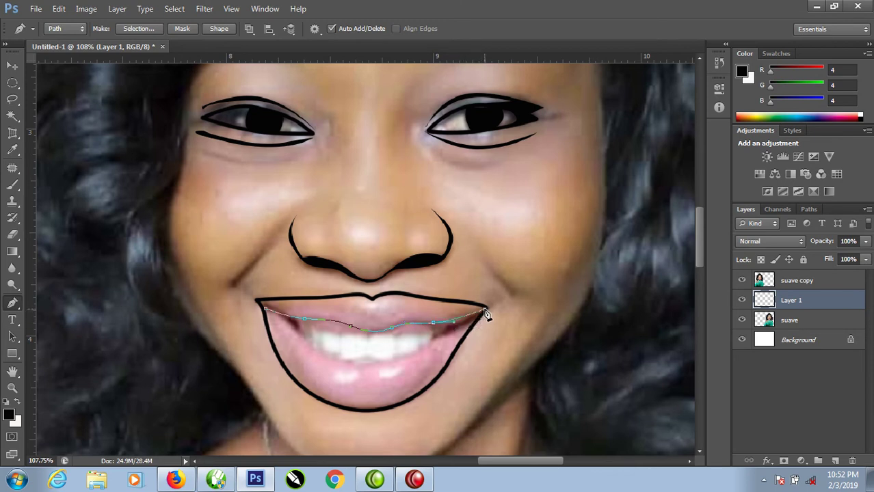
Trace back along the tops of the teeth and close the path at the left corner.
{"action": "left_click", "coordinate": [445, 337]}
{"action": "left_click", "coordinate": [428, 342]}
{"action": "left_click", "coordinate": [402, 336]}
{"action": "mouse_move", "coordinate": [369, 336]}
{"action": "left_mouse_down"}
{"action": "mouse_move", "coordinate": [366, 345]}
{"action": "mouse_move", "coordinate": [310, 329]}
{"action": "left_mouse_up"}
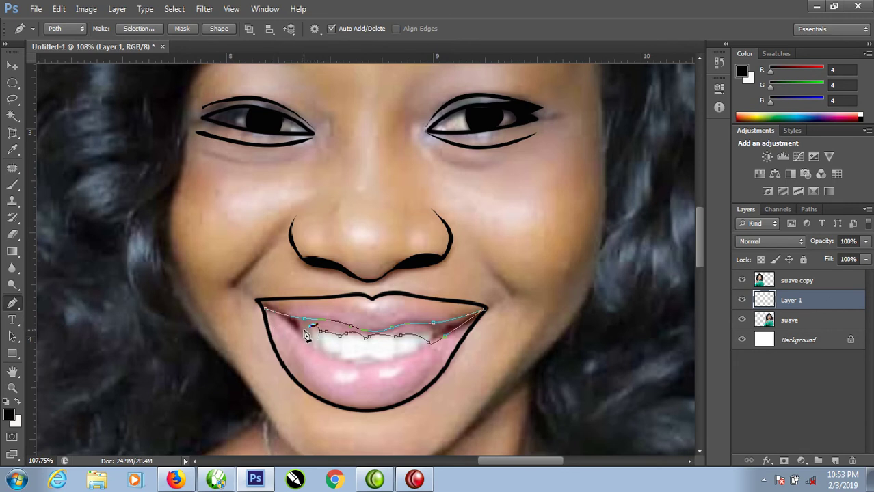
{"action": "left_click_drag", "start_coordinate": [306, 330], "coordinate": [302, 335]}
{"action": "left_click", "coordinate": [266, 309]}
Fill the area between the upper lip and teeth black and deselect.
{"action": "right_click", "coordinate": [330, 333]}
{"action": "left_click", "coordinate": [364, 136]}
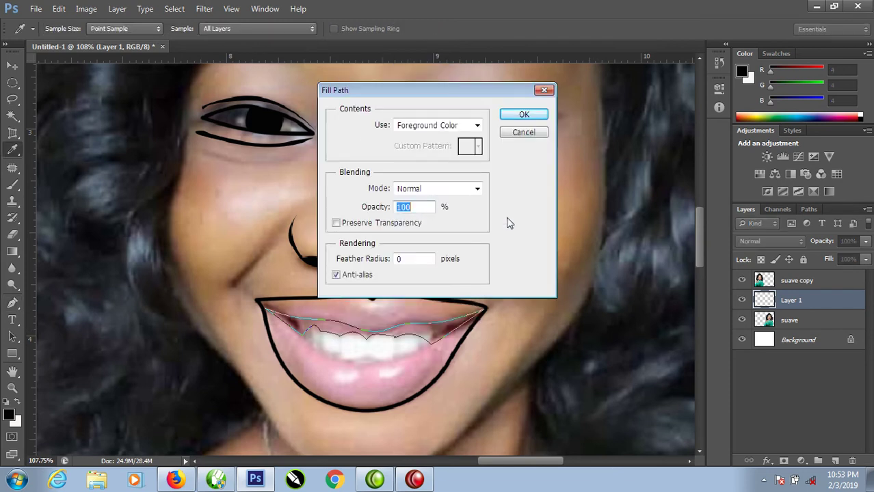
{"action": "left_click", "coordinate": [523, 115]}
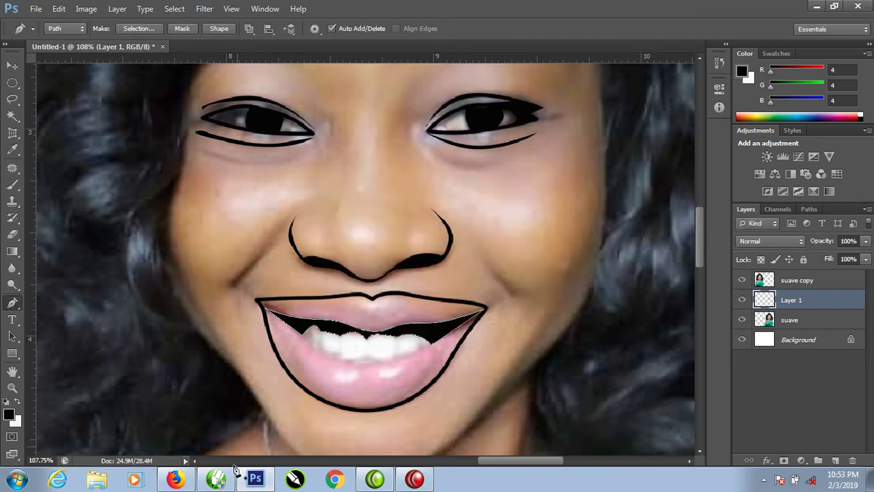
{"action": "key", "text": "ctrl+Return"}
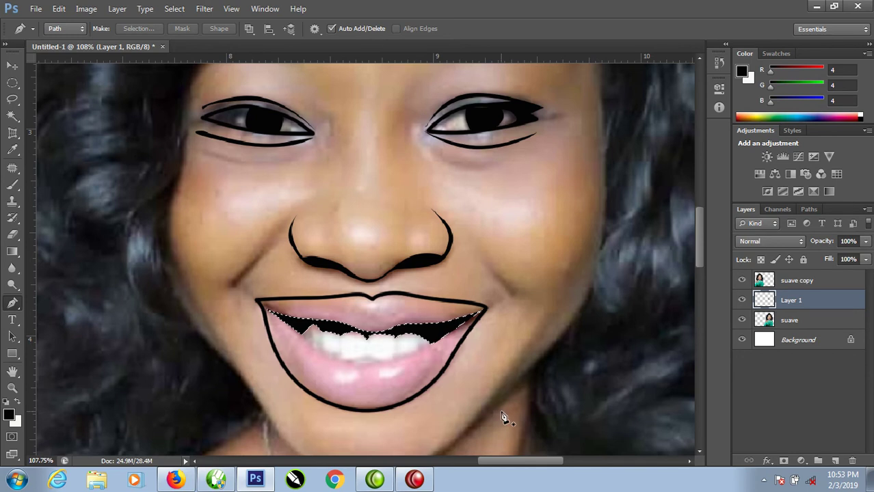
{"action": "key", "text": "ctrl+d"}
Trace a closed path along the lower teeth edge and the lower lip.
{"action": "mouse_move", "coordinate": [268, 312]}
{"action": "left_mouse_down"}
{"action": "mouse_move", "coordinate": [329, 369]}
{"action": "mouse_move", "coordinate": [387, 363]}
{"action": "left_mouse_up"}
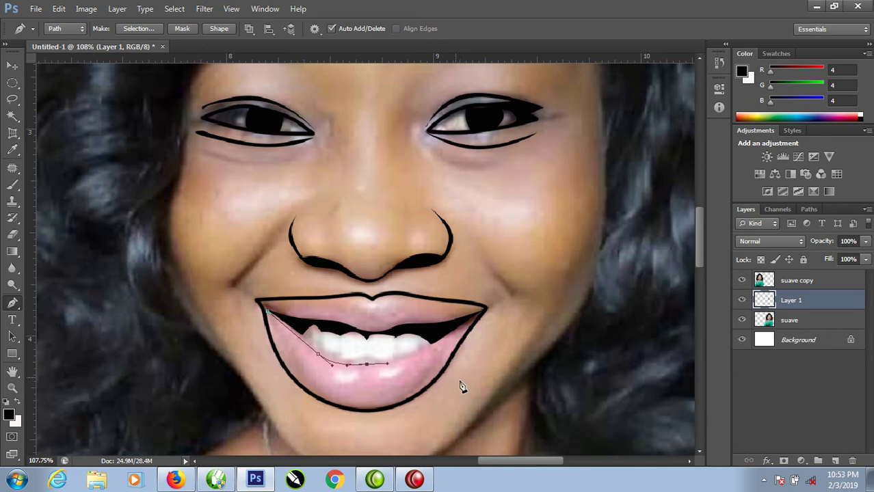
{"action": "left_click", "coordinate": [416, 353]}
{"action": "key", "text": "ctrl+z"}
{"action": "left_click_drag", "start_coordinate": [420, 354], "coordinate": [440, 344]}
{"action": "left_click", "coordinate": [460, 326]}
{"action": "left_click", "coordinate": [431, 347]}
{"action": "left_click", "coordinate": [409, 351]}
{"action": "mouse_move", "coordinate": [408, 355]}
{"action": "left_mouse_down"}
{"action": "mouse_move", "coordinate": [393, 364]}
{"action": "mouse_move", "coordinate": [342, 357]}
{"action": "left_mouse_up"}
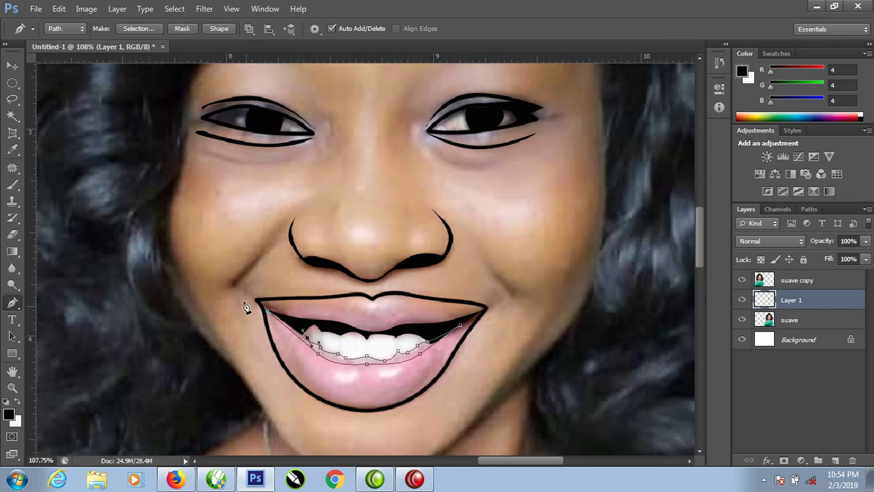
{"action": "left_click", "coordinate": [268, 313]}
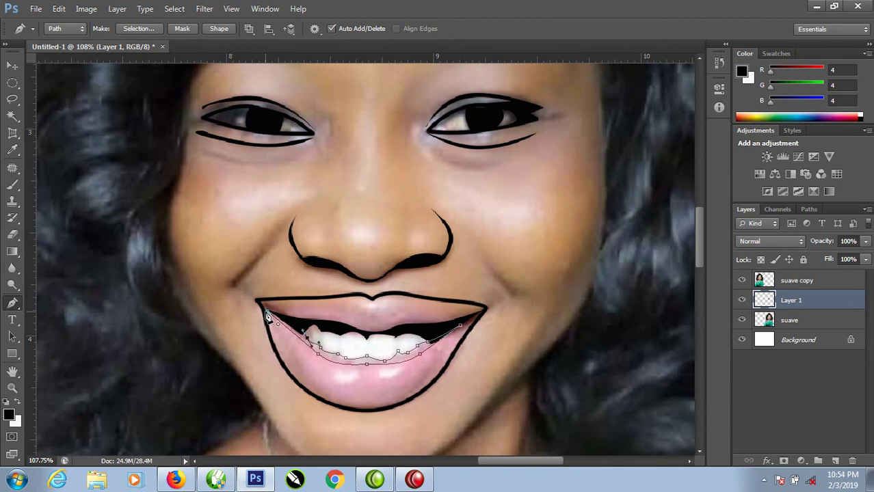
Fill the gap below the teeth with black and deselect the path.
{"action": "right_click", "coordinate": [351, 363]}
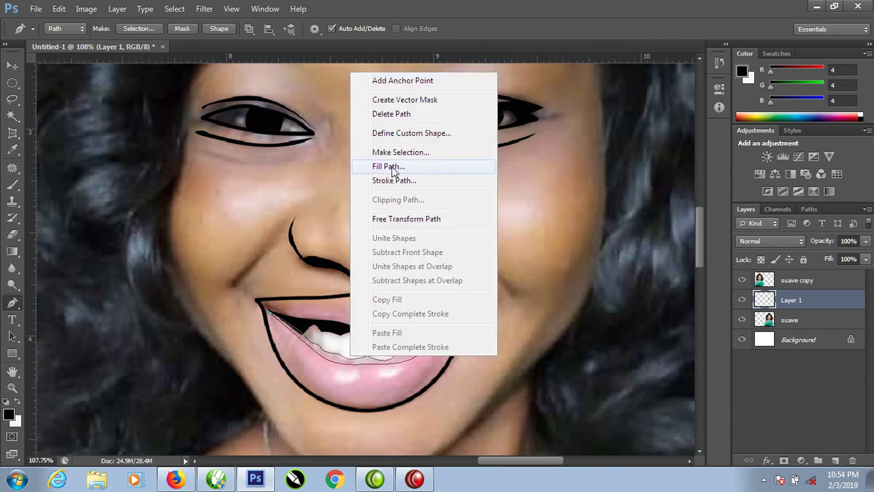
{"action": "left_click", "coordinate": [389, 166]}
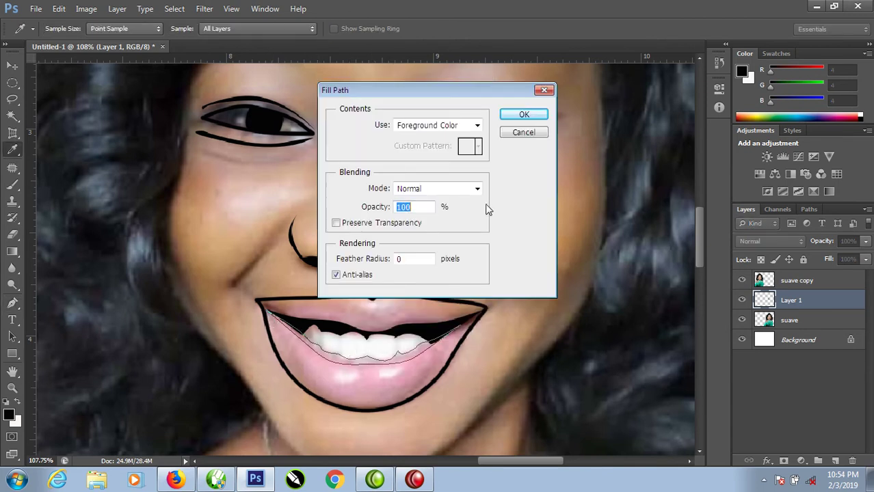
{"action": "left_click", "coordinate": [519, 115]}
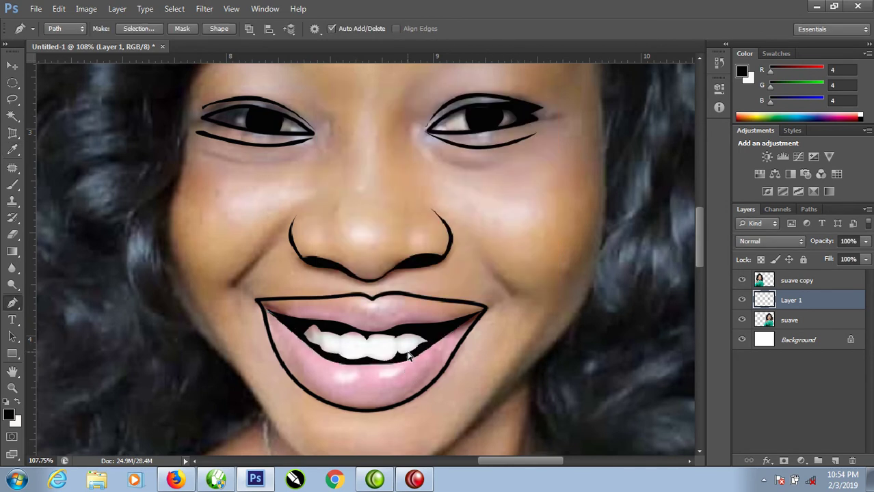
{"action": "key", "text": "ctrl+Return"}
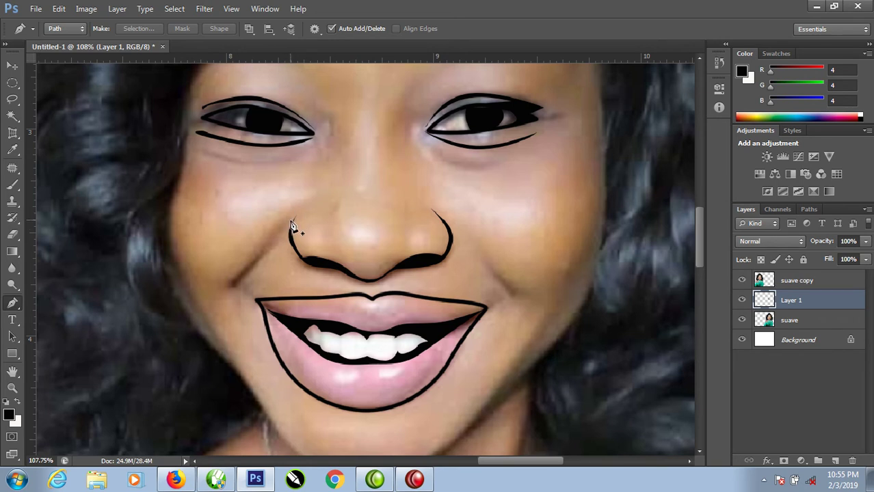
Draw and reshape a tapered closed path from the left nostril to the left mouth corner.
{"action": "left_click", "coordinate": [294, 216]}
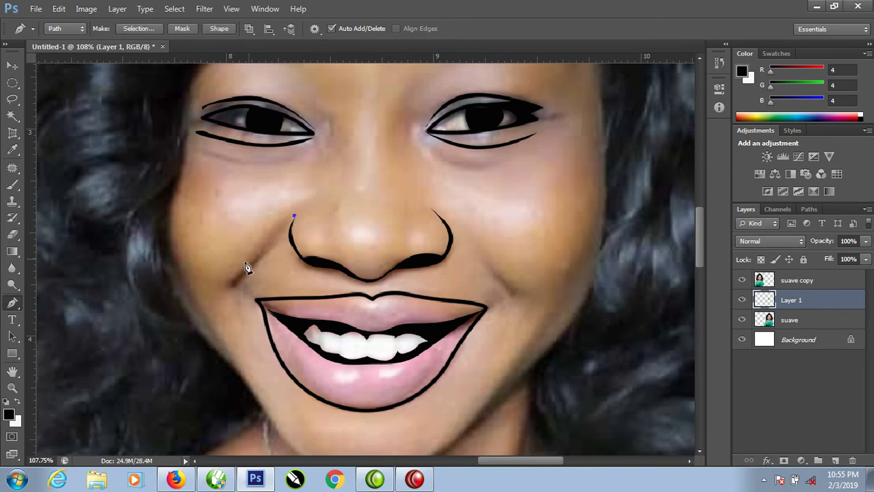
{"action": "left_click_drag", "start_coordinate": [247, 264], "coordinate": [229, 277]}
{"action": "left_click_drag", "start_coordinate": [233, 282], "coordinate": [244, 289]}
{"action": "left_click", "coordinate": [253, 298]}
{"action": "left_click_drag", "start_coordinate": [279, 241], "coordinate": [292, 219]}
{"action": "left_click", "coordinate": [293, 219]}
{"action": "left_click_drag", "start_coordinate": [263, 266], "coordinate": [275, 235]}
{"action": "left_click", "coordinate": [275, 245], "text": "ctrl"}
{"action": "left_click_drag", "start_coordinate": [257, 261], "coordinate": [296, 219]}
Fill the left smile-line path with black and deselect it.
{"action": "right_click", "coordinate": [256, 270]}
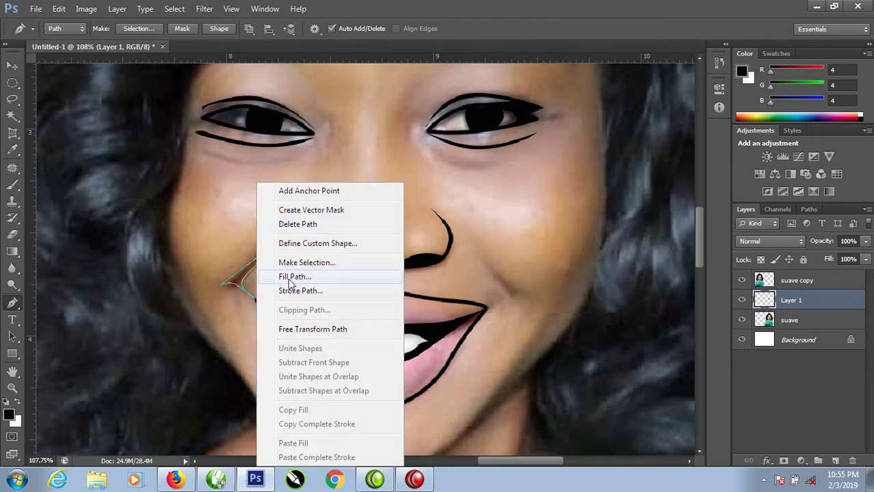
{"action": "left_click", "coordinate": [294, 276]}
{"action": "left_click", "coordinate": [531, 112]}
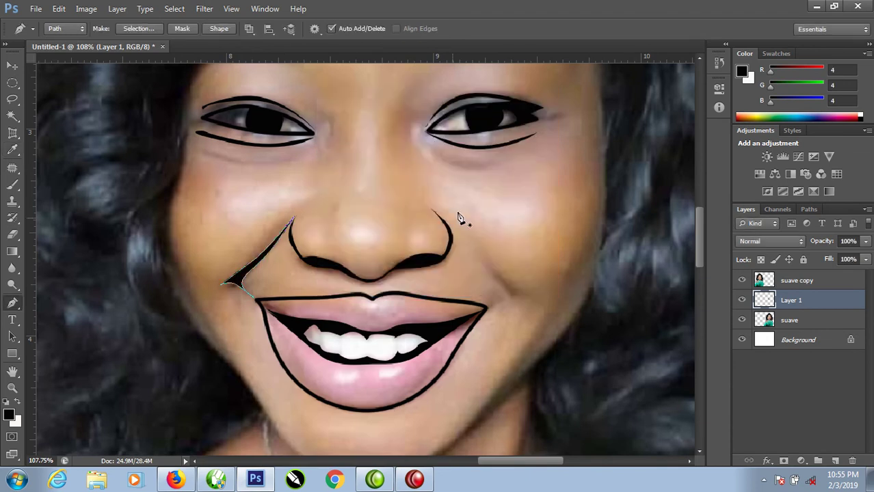
{"action": "key", "text": "Return"}
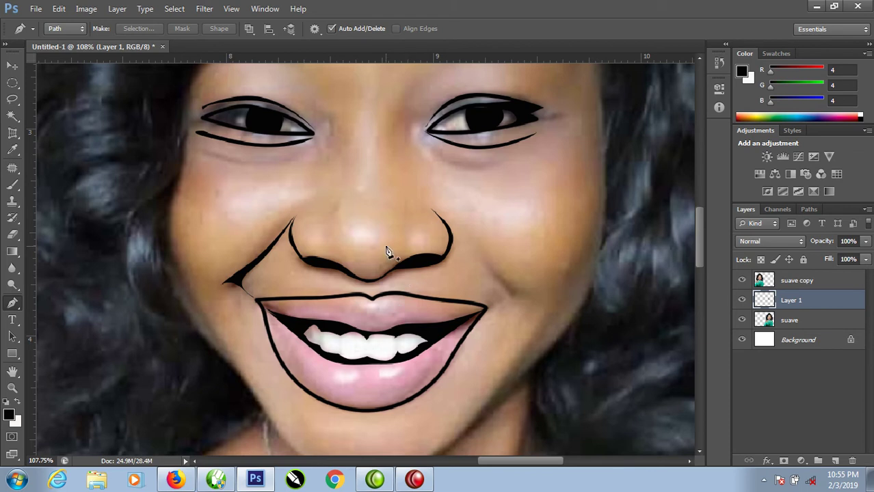
Draw and reshape a tapered closed path from the right nostril to the right mouth corner.
{"action": "left_click", "coordinate": [457, 231]}
{"action": "left_click_drag", "start_coordinate": [481, 259], "coordinate": [485, 269]}
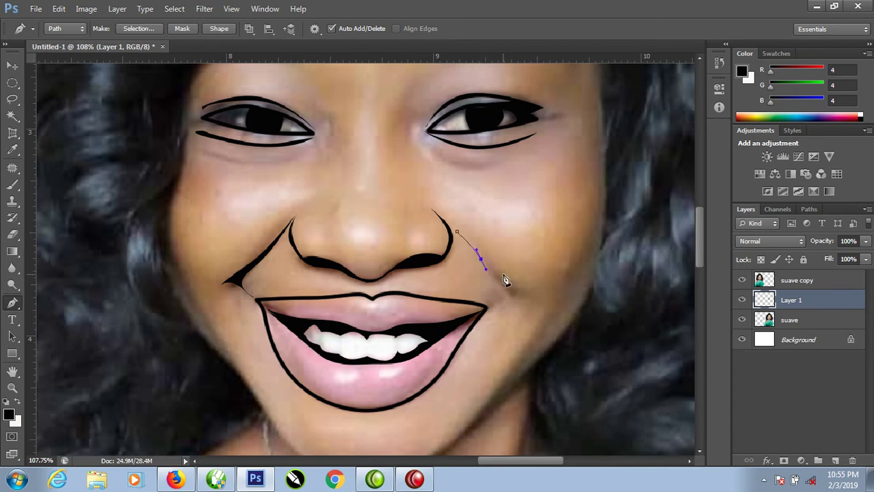
{"action": "left_click", "coordinate": [504, 292]}
{"action": "left_click_drag", "start_coordinate": [489, 307], "coordinate": [514, 294]}
{"action": "left_click_drag", "start_coordinate": [487, 255], "coordinate": [458, 222]}
{"action": "mouse_move", "coordinate": [473, 254]}
{"action": "left_mouse_down"}
{"action": "mouse_move", "coordinate": [471, 239]}
{"action": "mouse_move", "coordinate": [485, 265]}
{"action": "left_mouse_up"}
{"action": "left_click_drag", "start_coordinate": [488, 264], "coordinate": [469, 242]}
Fill the right smile-line path with black and deselect it.
{"action": "right_click", "coordinate": [503, 280]}
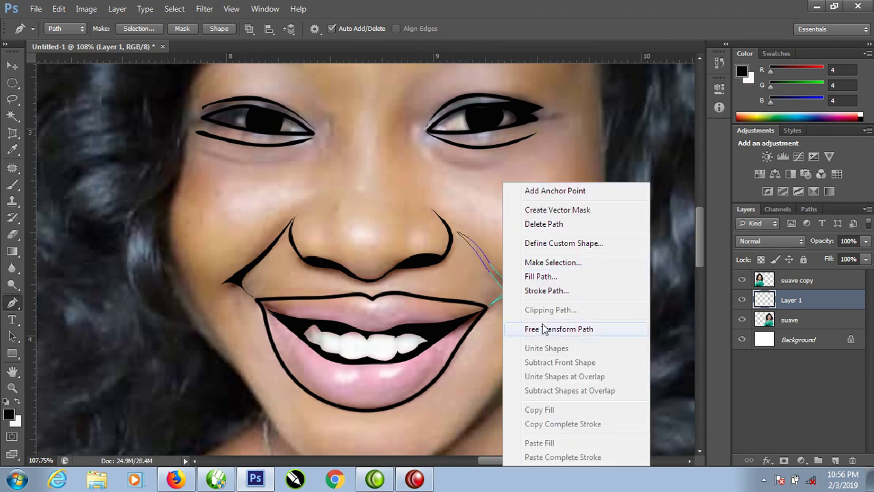
{"action": "left_click", "coordinate": [548, 277]}
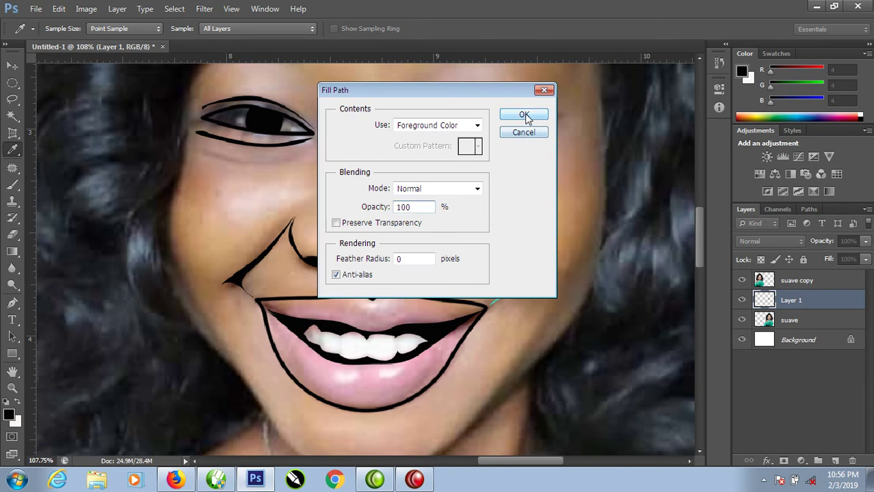
{"action": "left_click", "coordinate": [524, 116]}
{"action": "key", "text": "Return"}
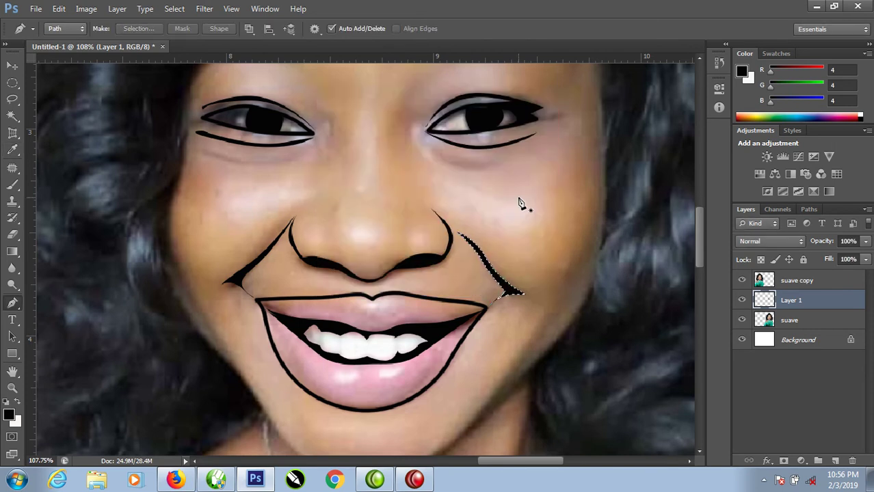
Fit the canvas on screen, zoom close on the right face's mouth and jaw, and start a cheek path.
{"action": "right_click", "coordinate": [432, 196]}
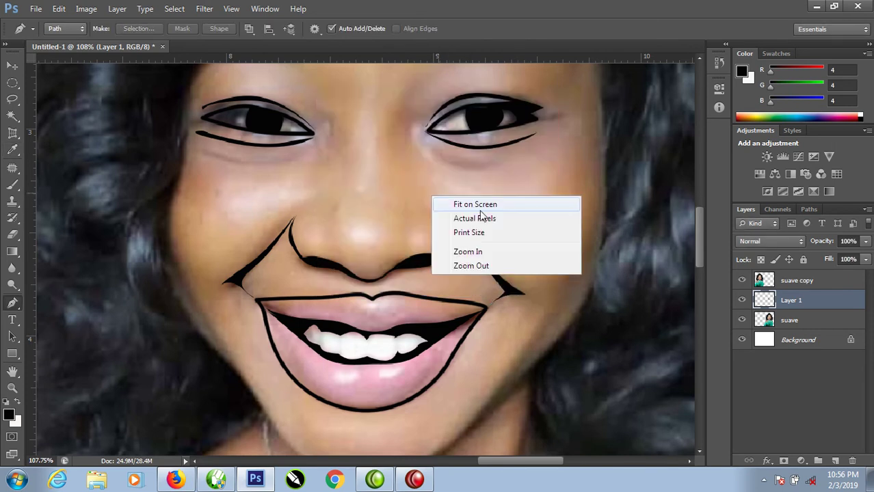
{"action": "left_click", "coordinate": [467, 203]}
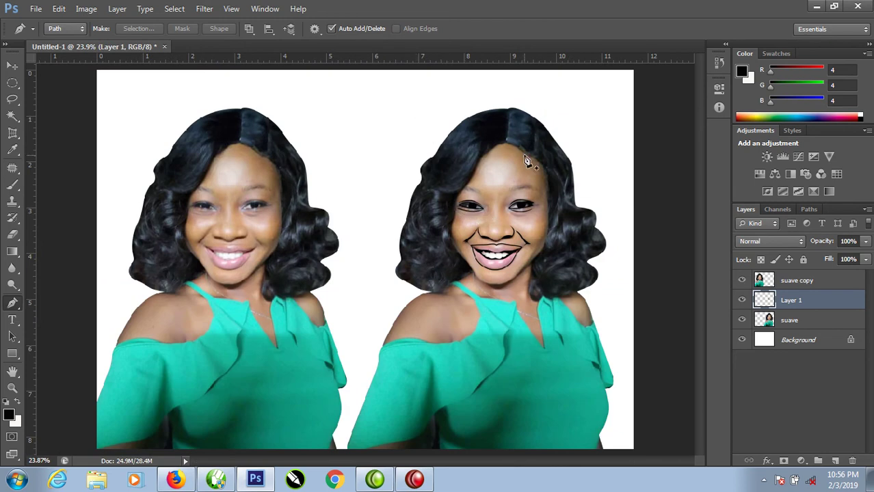
{"action": "left_click_drag", "start_coordinate": [383, 121], "coordinate": [604, 331]}
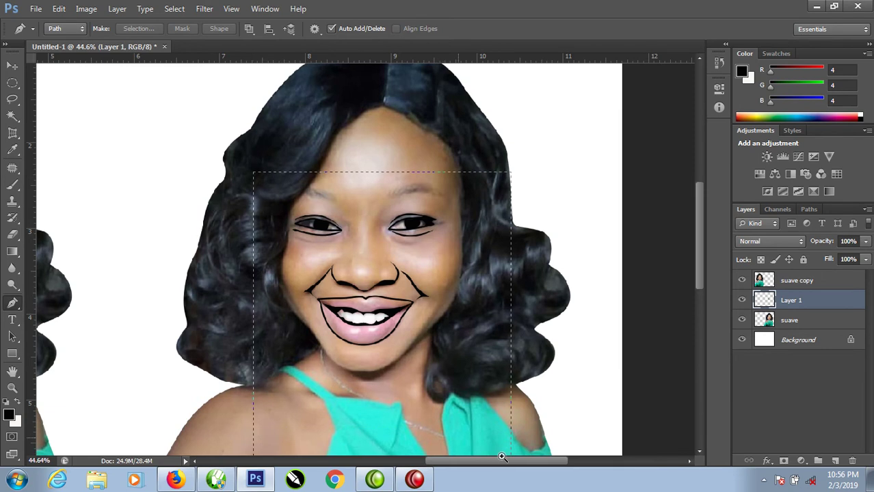
{"action": "left_click_drag", "start_coordinate": [383, 345], "coordinate": [403, 365]}
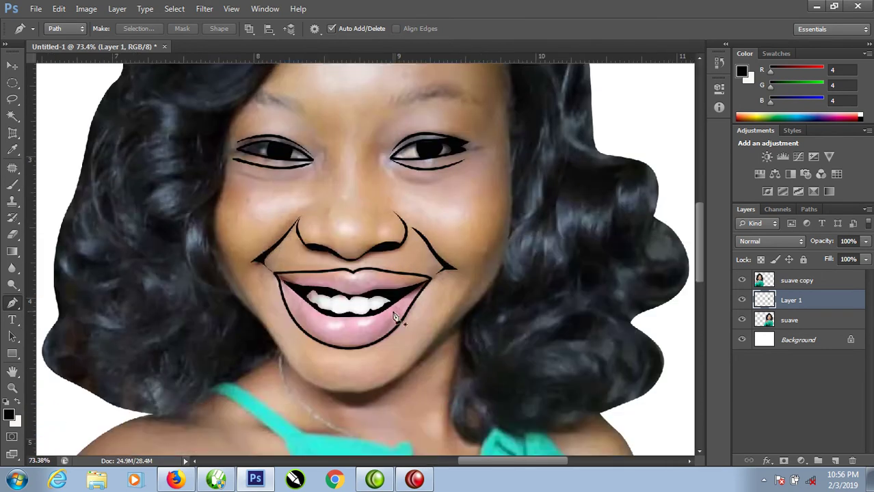
{"action": "left_click", "coordinate": [503, 271]}
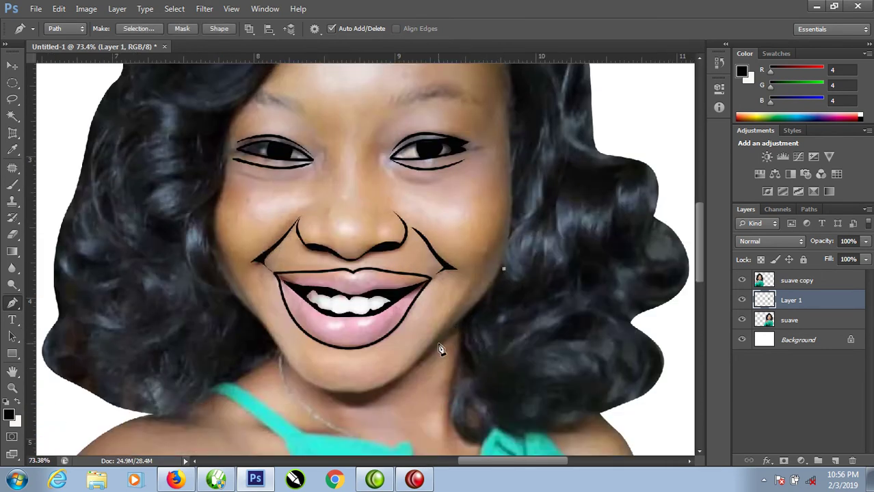
Draw an open pen path from the right jaw under the chin up to the left cheek.
{"action": "left_click", "coordinate": [417, 363]}
{"action": "left_click_drag", "start_coordinate": [346, 391], "coordinate": [307, 389]}
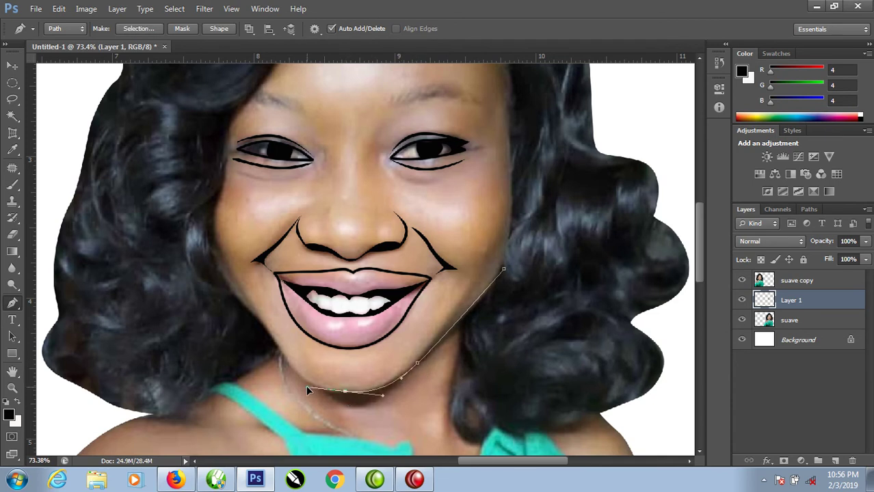
{"action": "left_click_drag", "start_coordinate": [276, 343], "coordinate": [249, 316]}
{"action": "left_click_drag", "start_coordinate": [214, 261], "coordinate": [206, 229]}
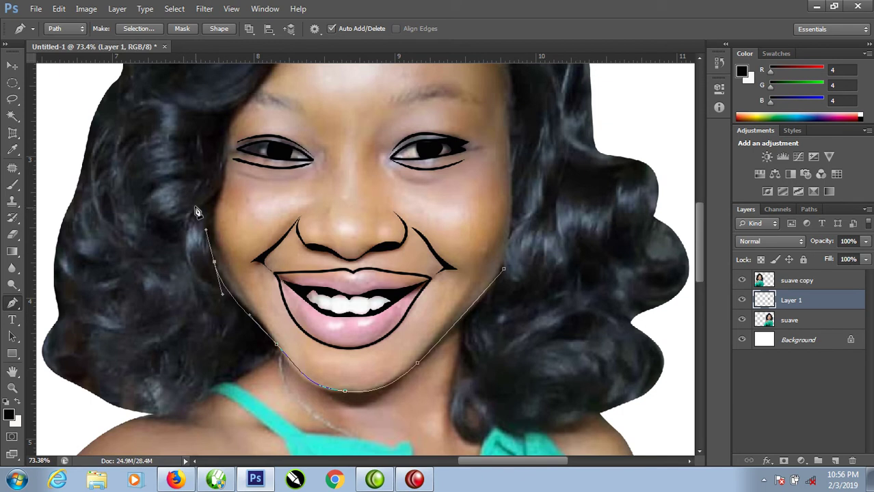
{"action": "left_click", "coordinate": [207, 212]}
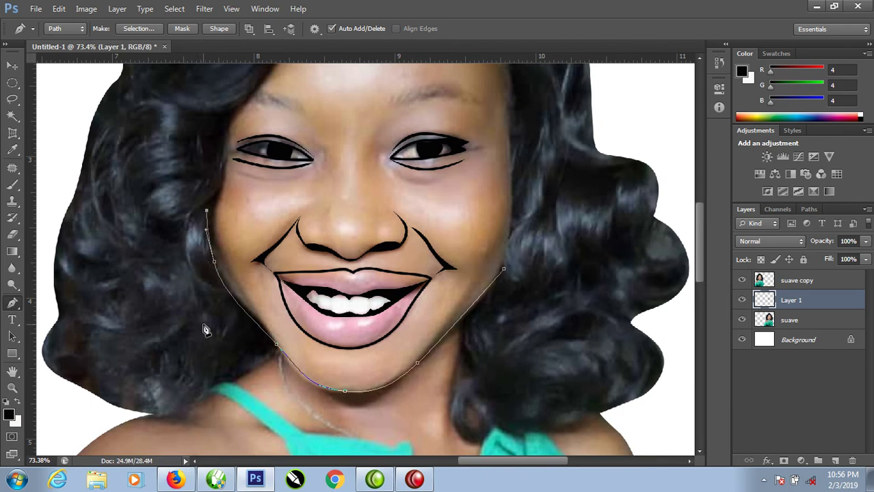
Stroke the jaw path with a black brush and deselect the path.
{"action": "right_click", "coordinate": [200, 250]}
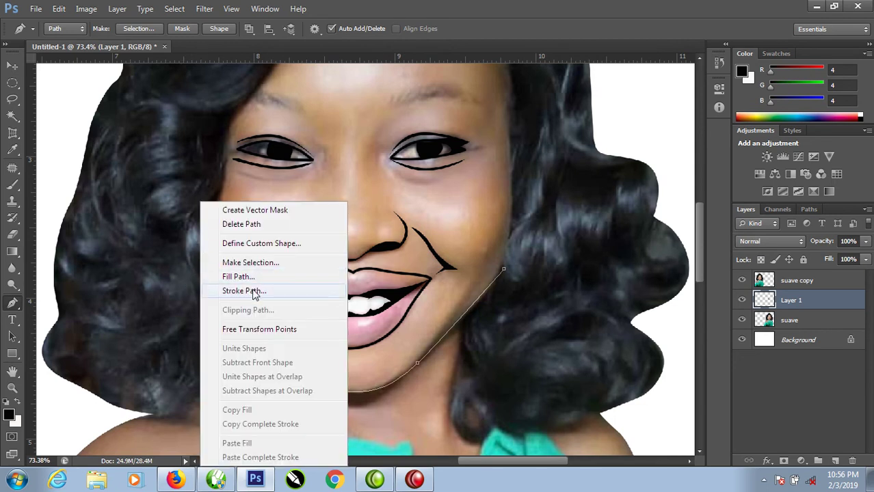
{"action": "left_click", "coordinate": [254, 289]}
{"action": "left_click", "coordinate": [516, 164]}
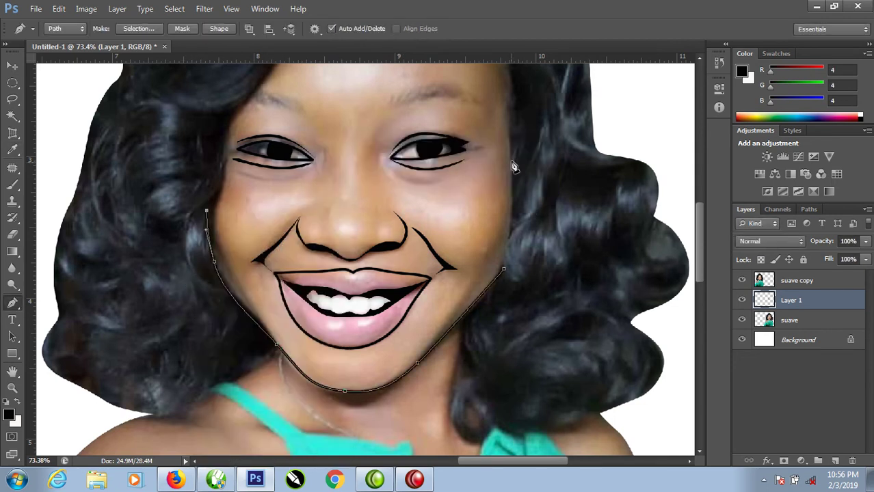
{"action": "key", "text": "Return"}
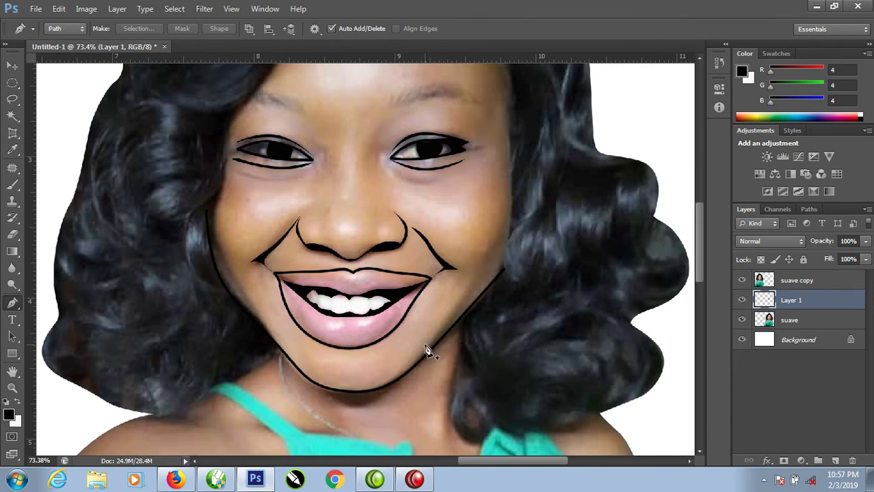
Draw a closed pen path from the chin along the right jaw up to the cheek.
{"action": "left_click", "coordinate": [322, 387]}
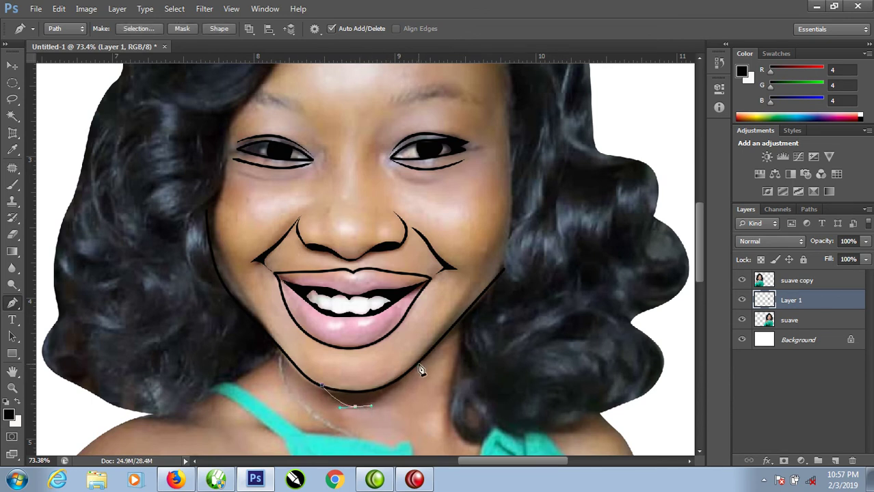
{"action": "left_click_drag", "start_coordinate": [412, 370], "coordinate": [426, 356]}
{"action": "left_click_drag", "start_coordinate": [463, 329], "coordinate": [471, 327]}
{"action": "left_click_drag", "start_coordinate": [501, 284], "coordinate": [503, 267]}
{"action": "left_click_drag", "start_coordinate": [424, 364], "coordinate": [368, 399]}
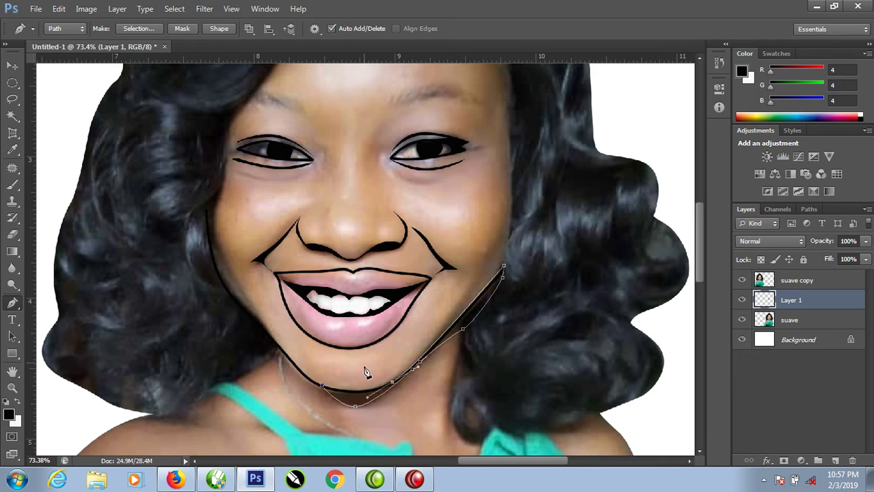
{"action": "left_click_drag", "start_coordinate": [322, 387], "coordinate": [303, 381]}
{"action": "left_click", "coordinate": [315, 374], "text": "ctrl"}
Fill the jaw path with black.
{"action": "right_click", "coordinate": [332, 361]}
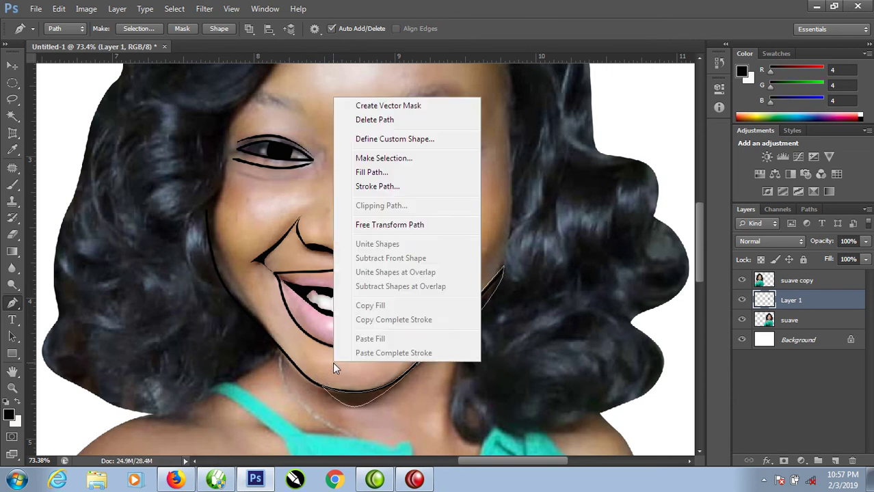
{"action": "left_click", "coordinate": [371, 173]}
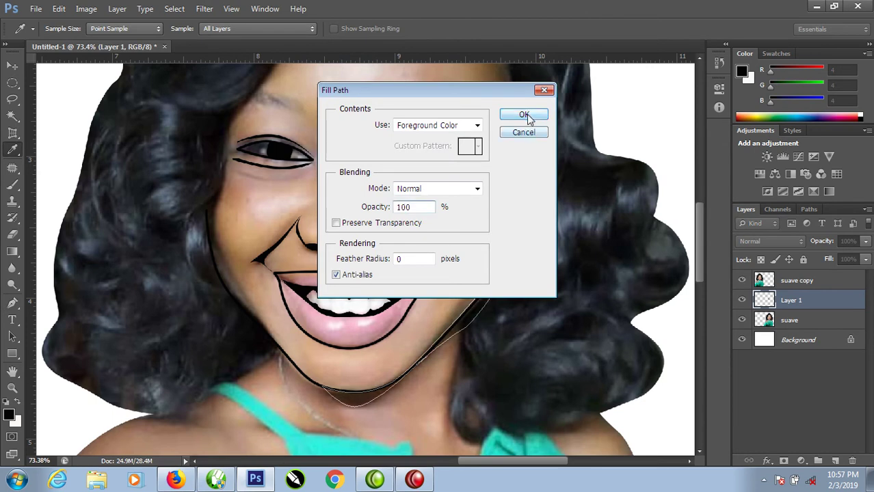
{"action": "left_click", "coordinate": [524, 114]}
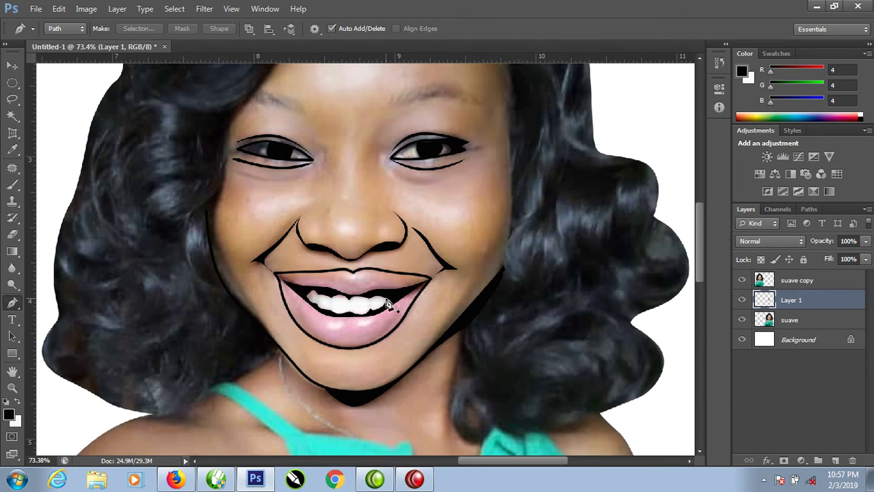
Refit and zoom on the right face, then trace the hair's left edge down from the parting.
{"action": "right_click", "coordinate": [356, 171]}
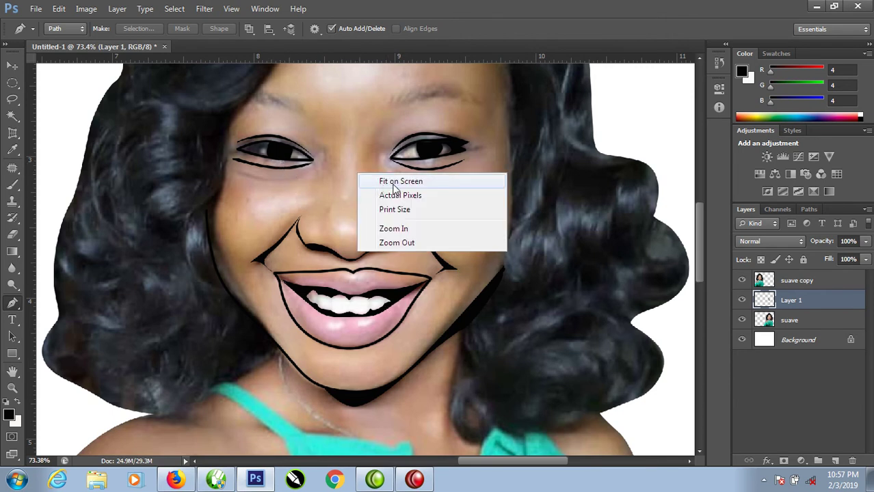
{"action": "left_click", "coordinate": [390, 182]}
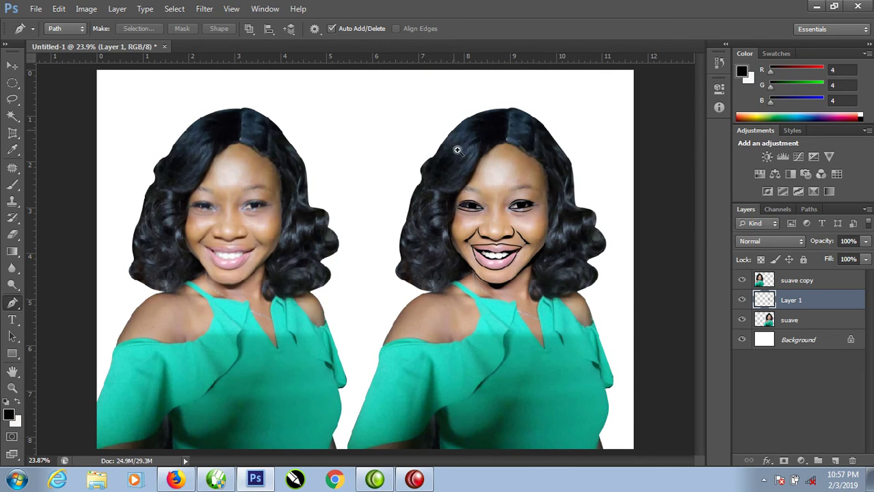
{"action": "left_click_drag", "start_coordinate": [367, 87], "coordinate": [655, 322]}
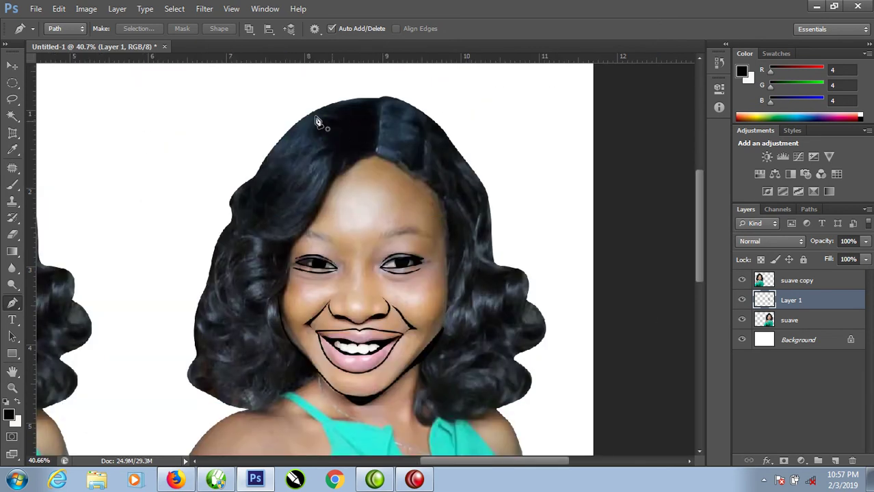
{"action": "left_click", "coordinate": [374, 98]}
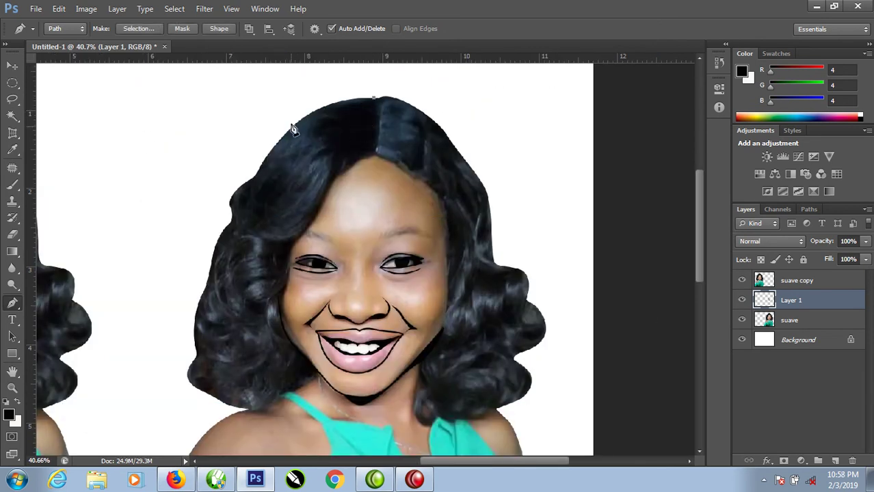
{"action": "mouse_move", "coordinate": [284, 133]}
{"action": "left_mouse_down"}
{"action": "mouse_move", "coordinate": [250, 185]}
{"action": "mouse_move", "coordinate": [227, 193]}
{"action": "left_mouse_up"}
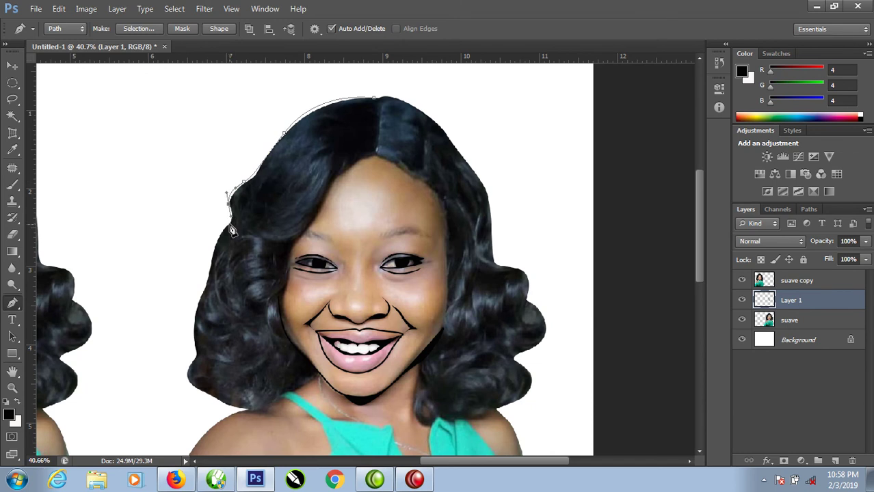
{"action": "left_click_drag", "start_coordinate": [218, 235], "coordinate": [214, 254]}
{"action": "left_click_drag", "start_coordinate": [201, 298], "coordinate": [199, 391]}
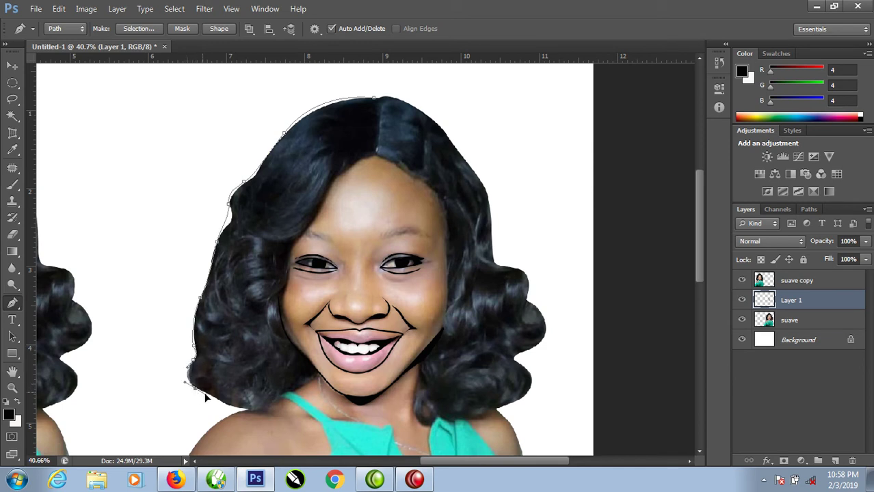
Continue the path along the lower hair edge toward the chin, ending at the jawline.
{"action": "left_click", "coordinate": [244, 408]}
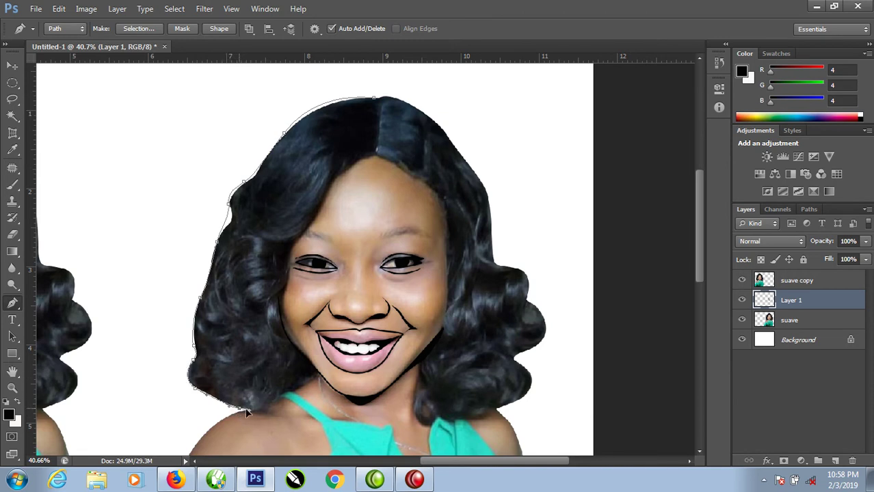
{"action": "left_click", "coordinate": [284, 399]}
{"action": "left_click", "coordinate": [319, 375]}
{"action": "left_click_drag", "start_coordinate": [181, 162], "coordinate": [330, 271]}
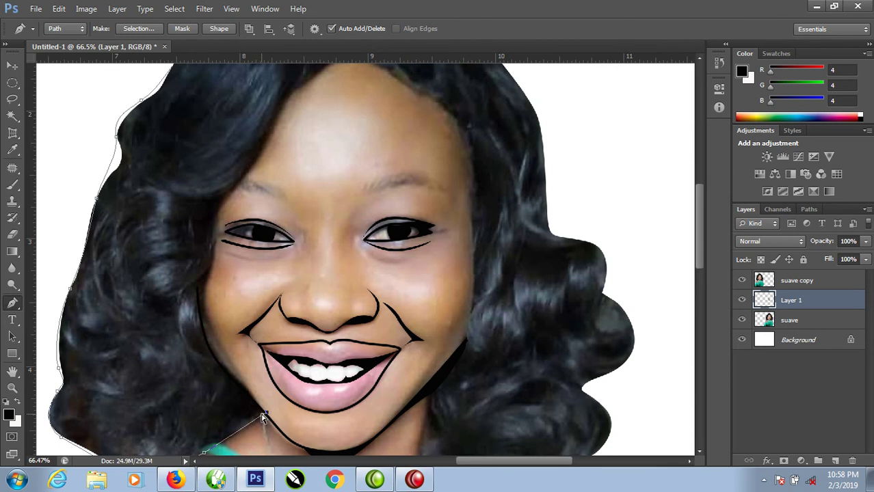
{"action": "left_click_drag", "start_coordinate": [248, 404], "coordinate": [268, 418]}
{"action": "left_click", "coordinate": [463, 273]}
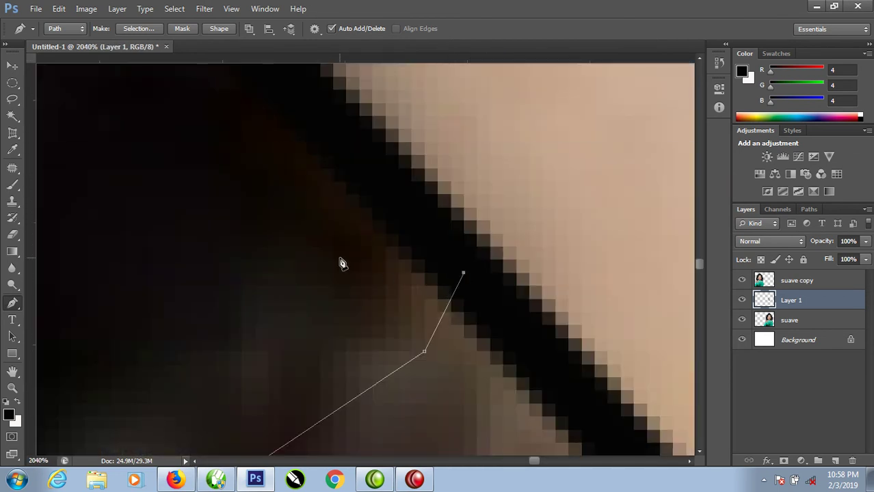
Stroke the hair-edge path with the black brush, then load it as a selection and deselect.
{"action": "right_click", "coordinate": [343, 264]}
{"action": "left_click", "coordinate": [372, 295]}
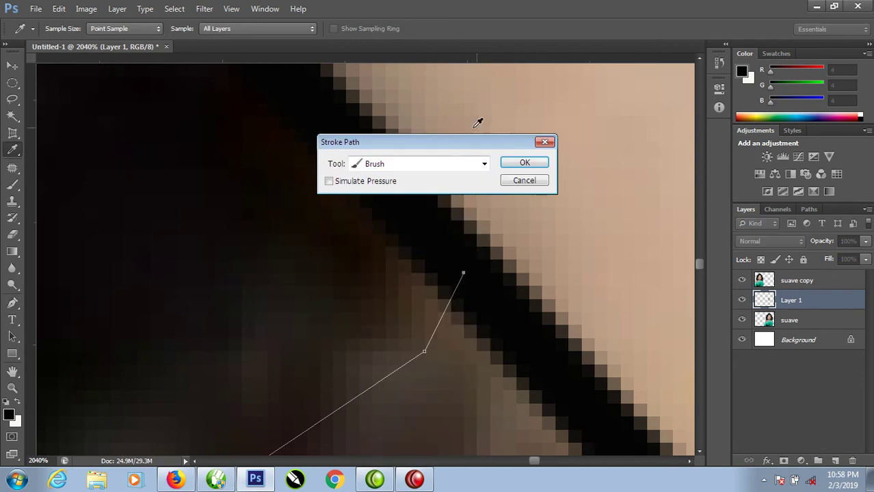
{"action": "left_click", "coordinate": [521, 162]}
{"action": "key", "text": "ctrl+Return"}
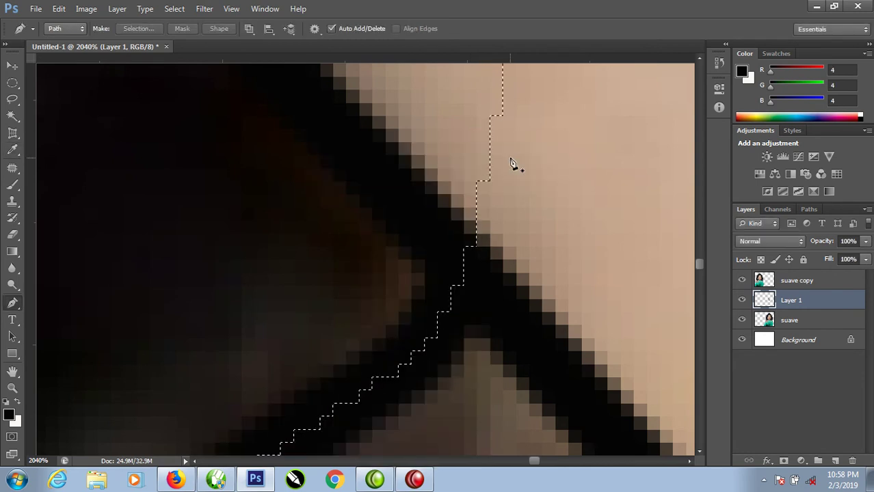
{"action": "key", "text": "ctrl+d"}
Fit the image on screen and start a path from the hair's top along its right edge.
{"action": "right_click", "coordinate": [328, 178]}
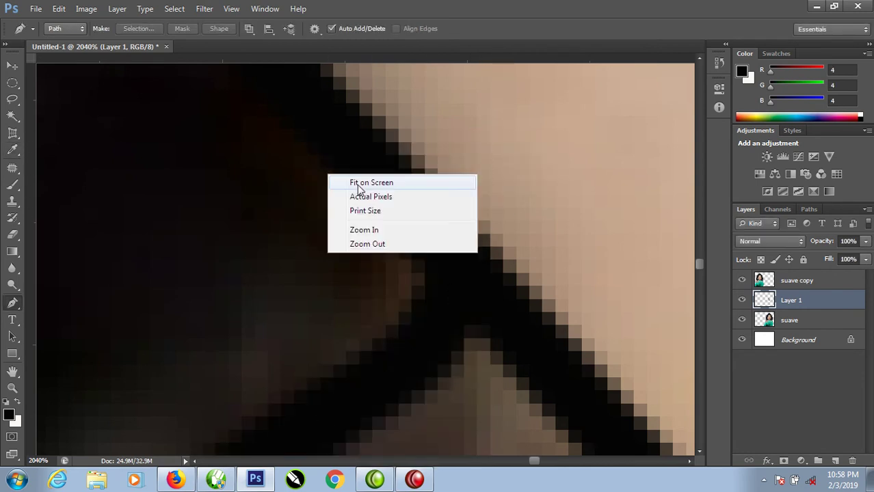
{"action": "left_click", "coordinate": [355, 182]}
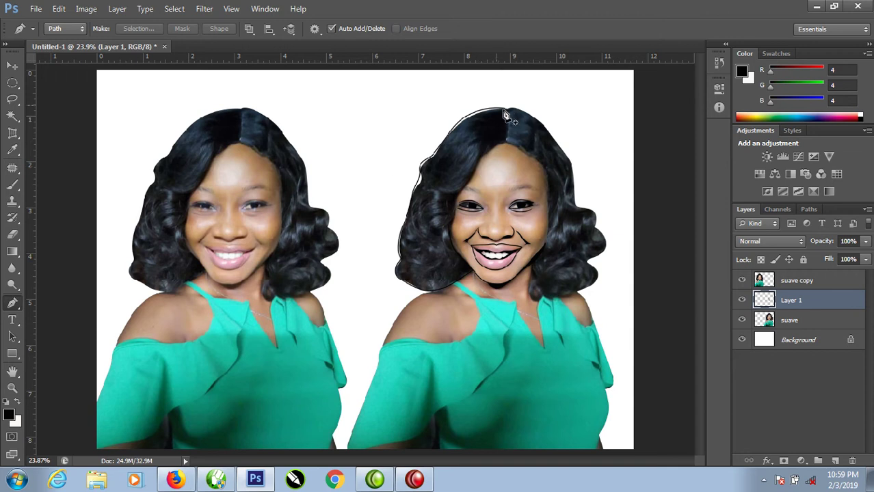
{"action": "scroll", "coordinate": [561, 155], "scroll_direction": "up", "scroll_amount": 3}
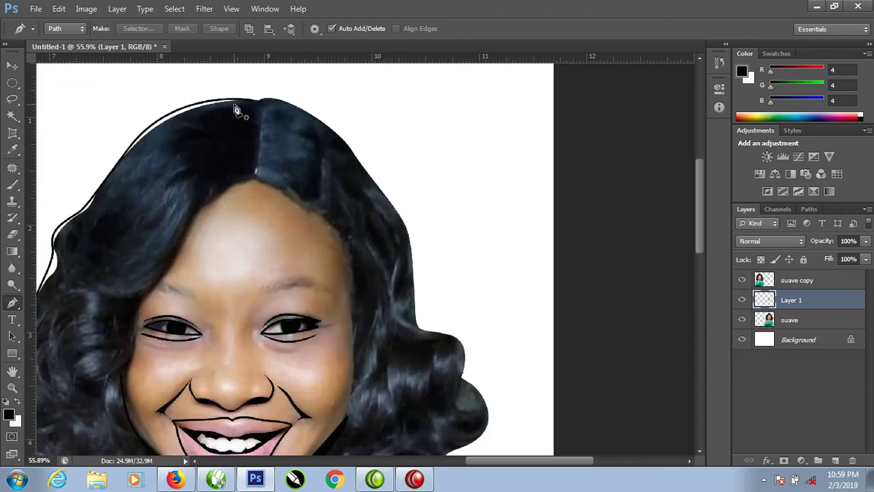
{"action": "left_click", "coordinate": [257, 103]}
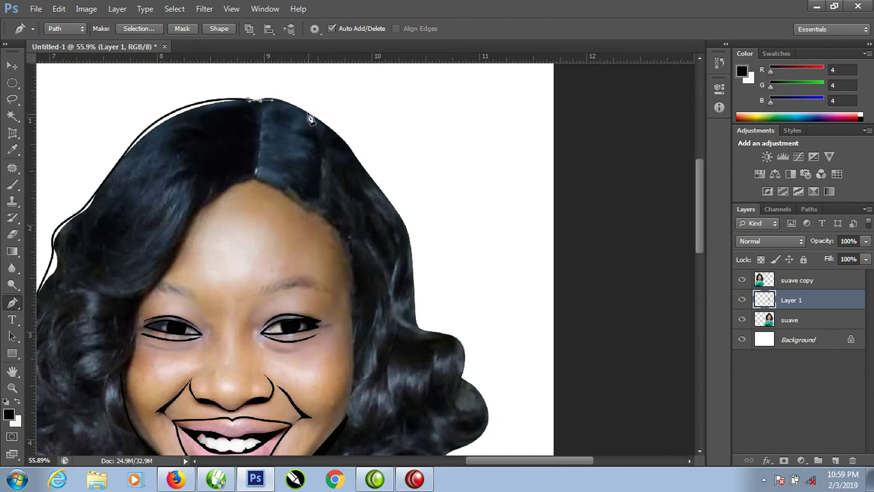
{"action": "left_click", "coordinate": [367, 172]}
{"action": "left_click_drag", "start_coordinate": [368, 175], "coordinate": [393, 204]}
Continue the path down the right hair edge around the curls toward the lower hair.
{"action": "scroll", "coordinate": [393, 203], "scroll_direction": "down", "scroll_amount": 2}
{"action": "scroll", "coordinate": [386, 123], "scroll_direction": "down", "scroll_amount": 3}
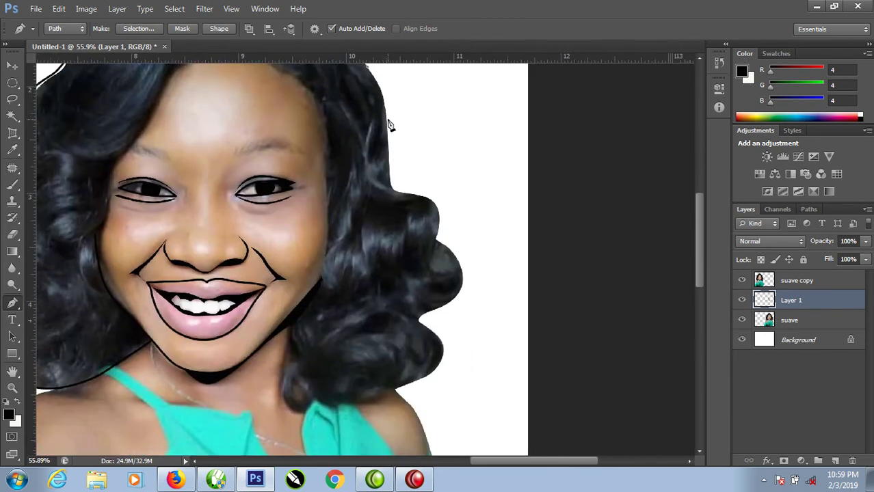
{"action": "left_click", "coordinate": [388, 124]}
{"action": "left_click", "coordinate": [388, 175]}
{"action": "mouse_move", "coordinate": [398, 193]}
{"action": "left_mouse_down"}
{"action": "mouse_move", "coordinate": [449, 233]}
{"action": "mouse_move", "coordinate": [436, 239]}
{"action": "left_mouse_up"}
{"action": "left_click", "coordinate": [435, 240]}
{"action": "left_click_drag", "start_coordinate": [460, 290], "coordinate": [439, 310]}
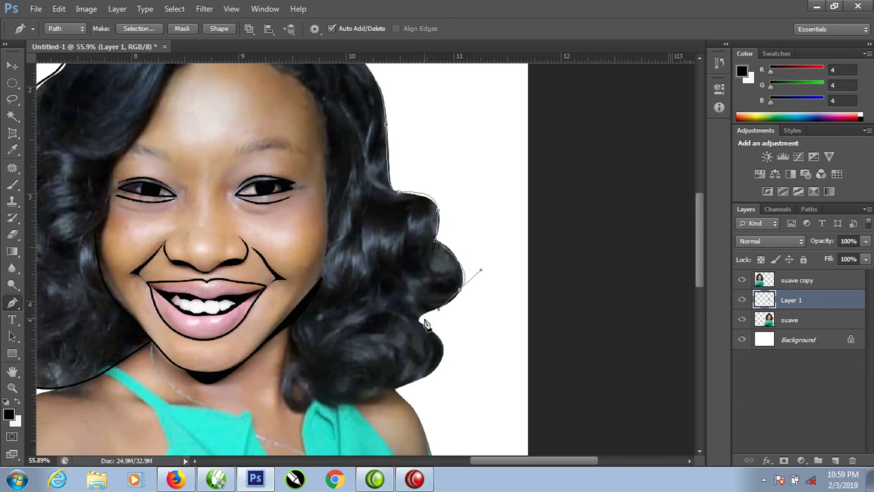
{"action": "left_click", "coordinate": [419, 321]}
{"action": "left_click_drag", "start_coordinate": [445, 346], "coordinate": [431, 376]}
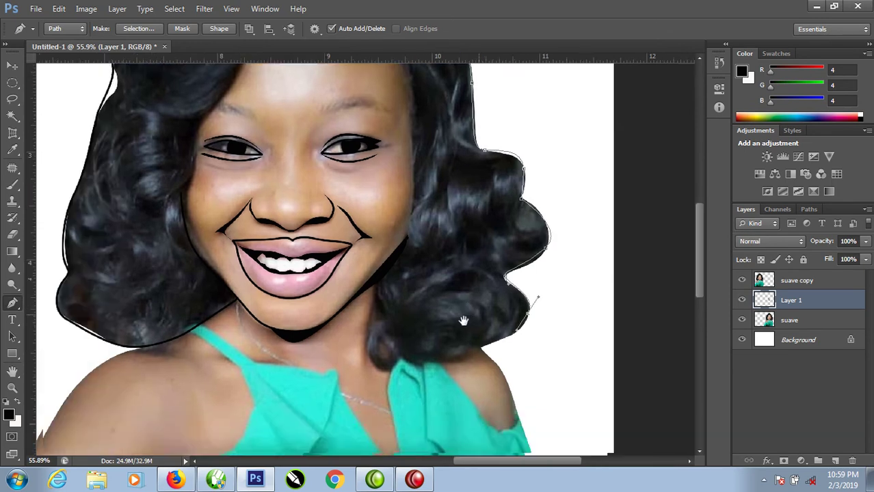
{"action": "left_click_drag", "start_coordinate": [383, 357], "coordinate": [526, 298]}
Extend the path under the hair toward the neck and up to where hair meets the jaw.
{"action": "left_click", "coordinate": [535, 334]}
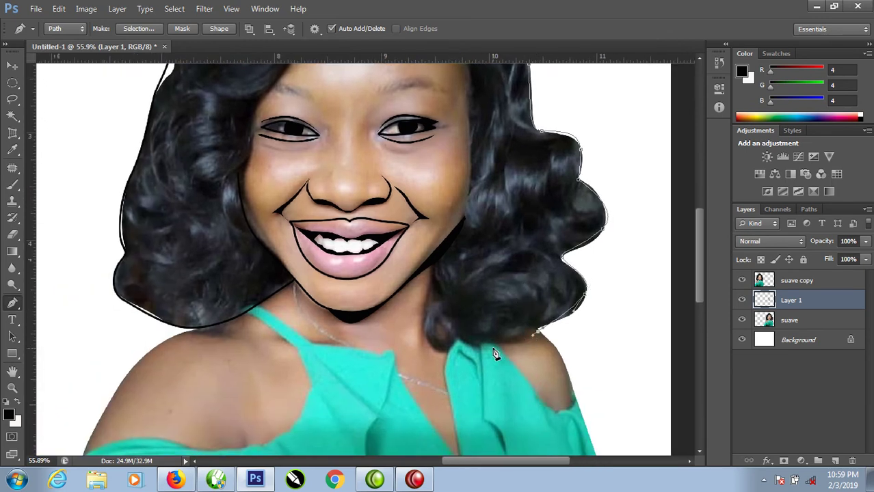
{"action": "left_click", "coordinate": [481, 350]}
{"action": "left_click", "coordinate": [438, 351]}
{"action": "left_click_drag", "start_coordinate": [427, 290], "coordinate": [441, 259]}
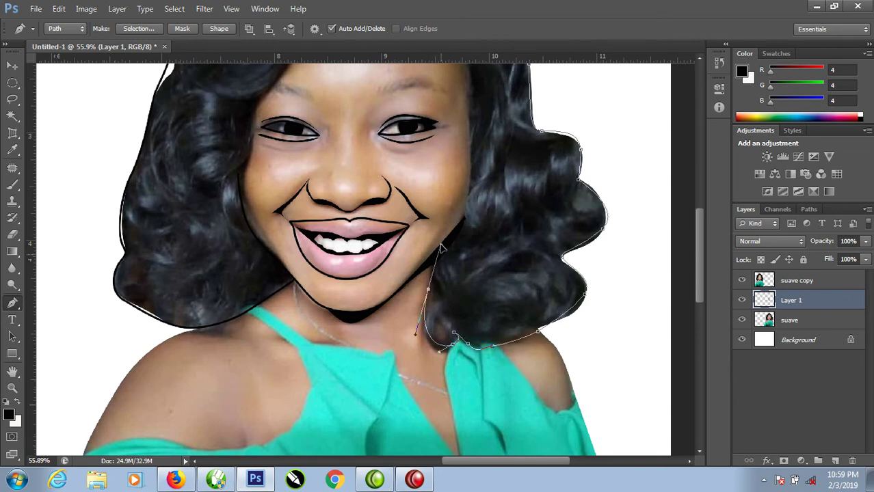
{"action": "left_click", "coordinate": [440, 253]}
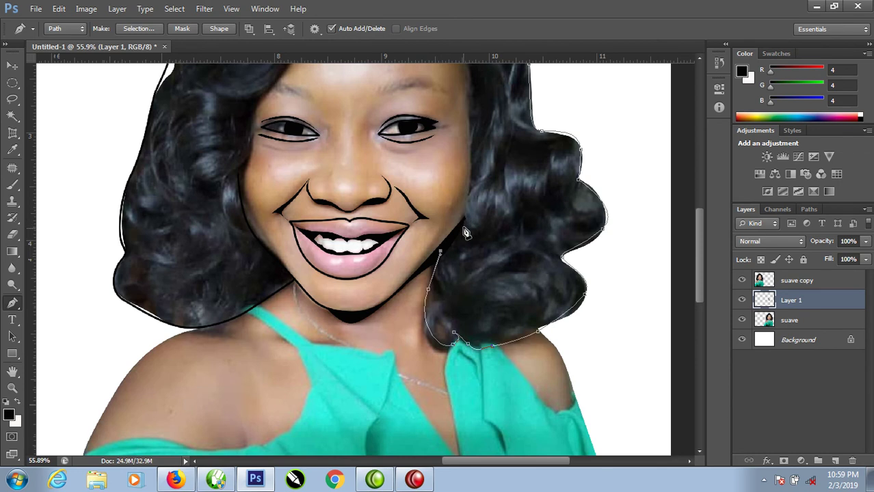
{"action": "left_click_drag", "start_coordinate": [473, 209], "coordinate": [477, 356]}
Continue the path up the hairline, past the parting, and down the face's left side.
{"action": "left_click_drag", "start_coordinate": [482, 320], "coordinate": [483, 273]}
{"action": "left_click_drag", "start_coordinate": [478, 214], "coordinate": [481, 194]}
{"action": "left_click_drag", "start_coordinate": [441, 154], "coordinate": [417, 136]}
{"action": "left_click", "coordinate": [381, 121]}
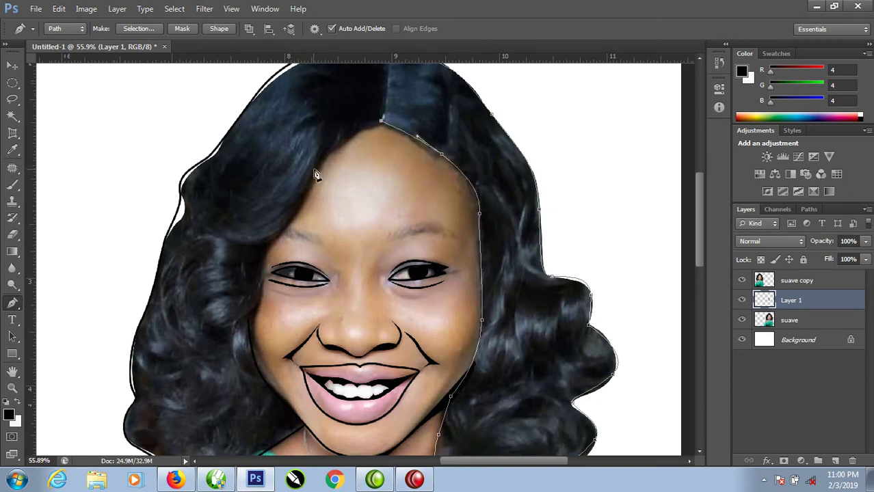
{"action": "left_click_drag", "start_coordinate": [322, 162], "coordinate": [316, 179]}
{"action": "left_click_drag", "start_coordinate": [281, 232], "coordinate": [268, 244]}
{"action": "left_click", "coordinate": [255, 239]}
{"action": "left_click_drag", "start_coordinate": [260, 294], "coordinate": [254, 361]}
Stroke the hair and hairline path with the black brush and load it as a selection.
{"action": "right_click", "coordinate": [260, 272]}
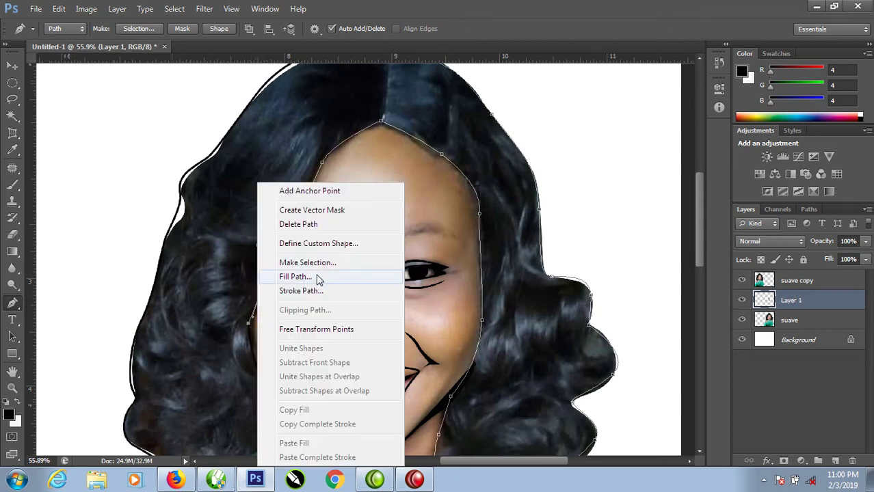
{"action": "left_click", "coordinate": [313, 292]}
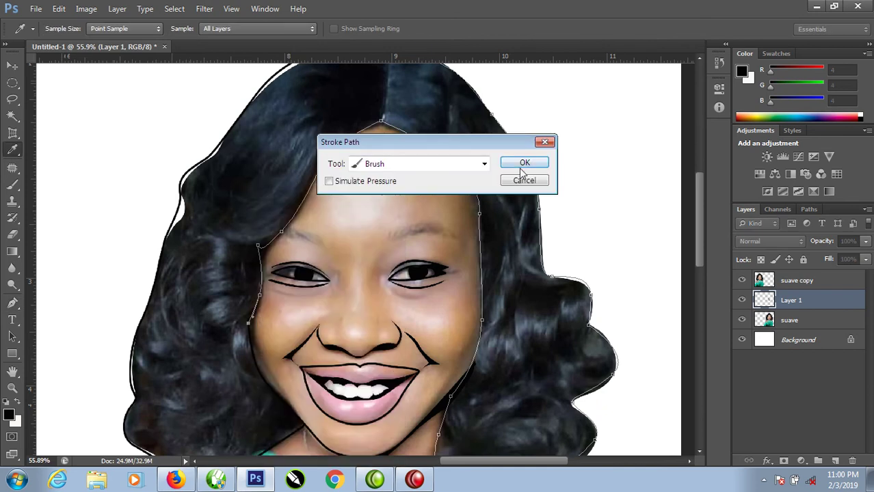
{"action": "left_click", "coordinate": [525, 166]}
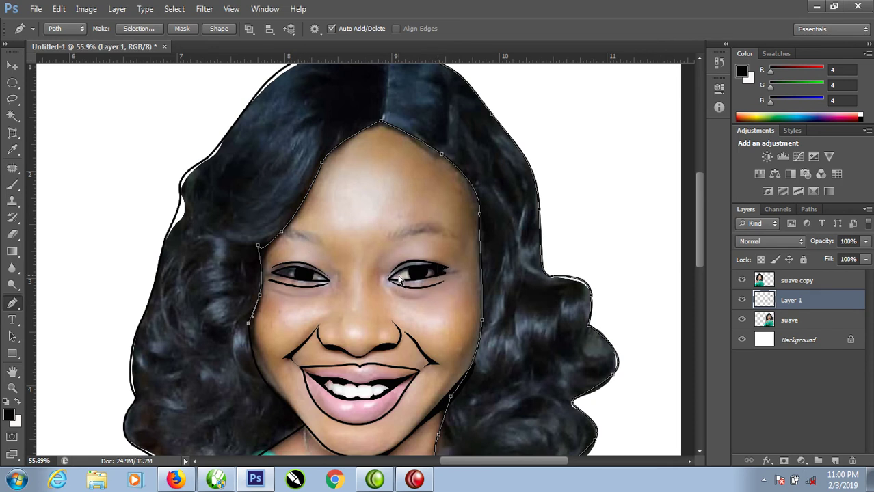
{"action": "key", "text": "ctrl+Return"}
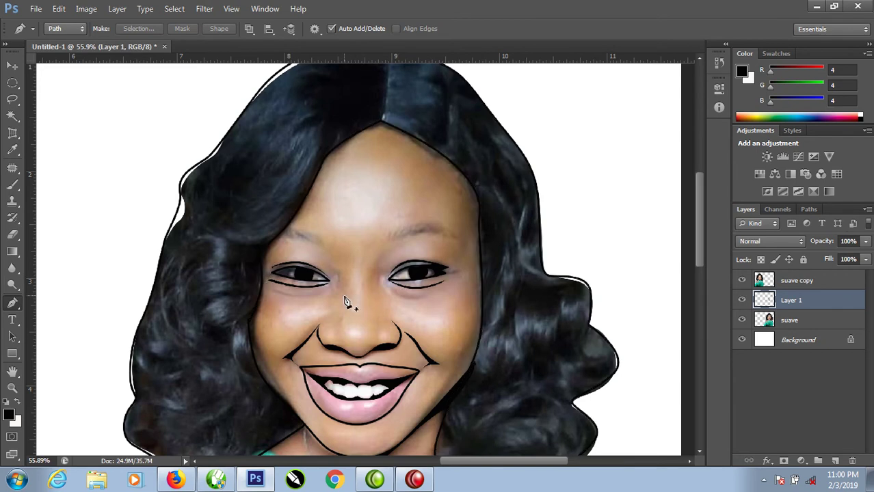
Zoom in on the right portrait's eyes and draw an eyebrow shape above the left eye.
{"action": "right_click", "coordinate": [316, 192]}
{"action": "left_click", "coordinate": [355, 199]}
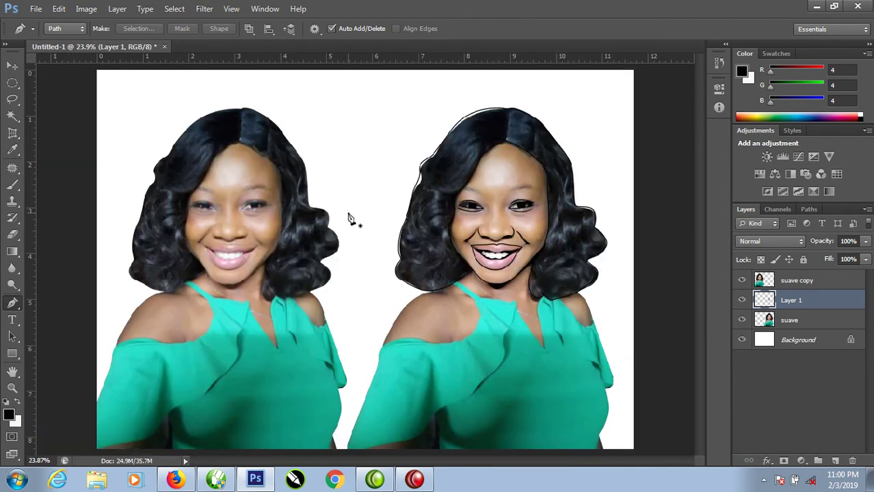
{"action": "left_click_drag", "start_coordinate": [393, 118], "coordinate": [617, 274]}
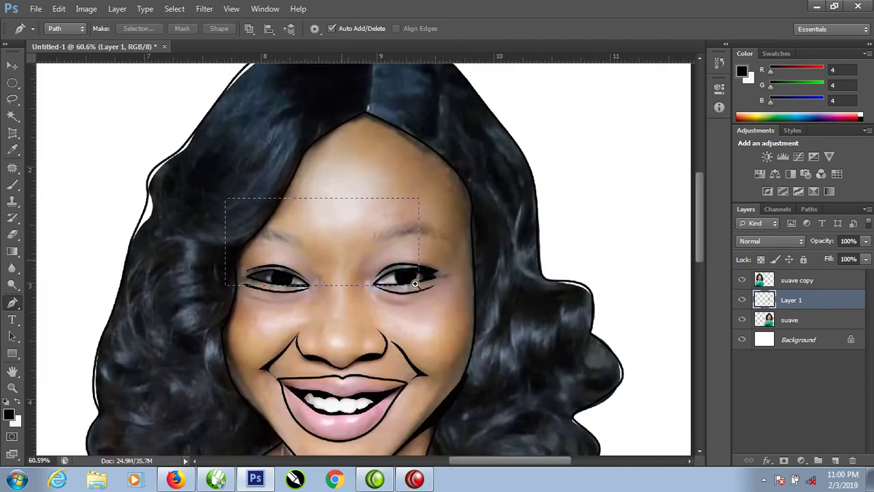
{"action": "left_click_drag", "start_coordinate": [212, 193], "coordinate": [479, 318]}
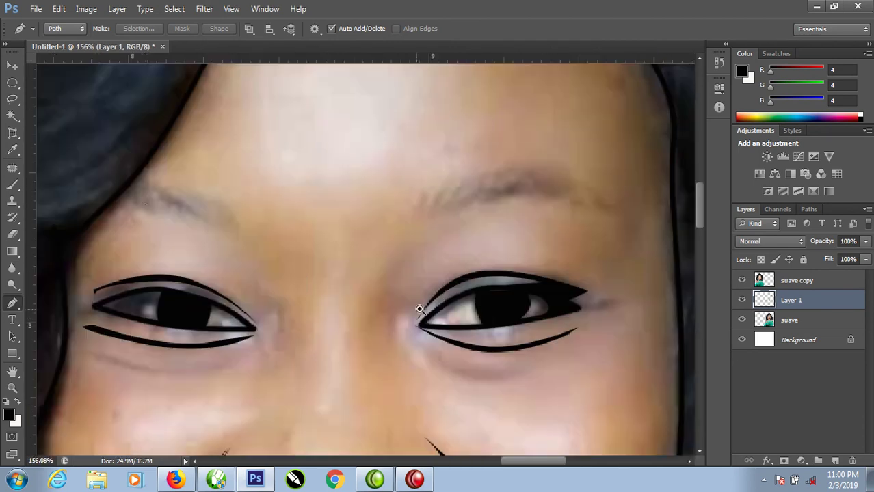
{"action": "left_click", "coordinate": [110, 202]}
{"action": "left_click_drag", "start_coordinate": [162, 205], "coordinate": [167, 208]}
{"action": "mouse_move", "coordinate": [241, 234]}
{"action": "left_mouse_down"}
{"action": "mouse_move", "coordinate": [221, 197]}
{"action": "mouse_move", "coordinate": [131, 182]}
{"action": "left_mouse_up"}
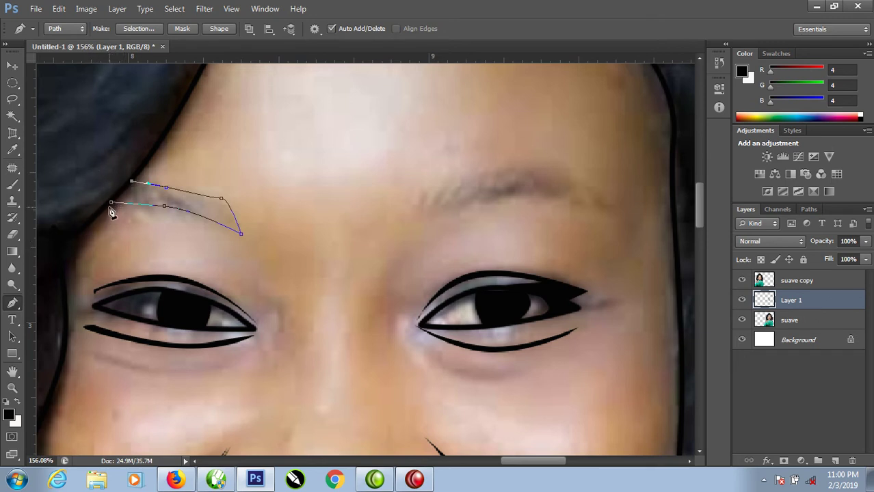
Fill the eyebrow path with black foreground colour and load it as a selection.
{"action": "right_click", "coordinate": [154, 193]}
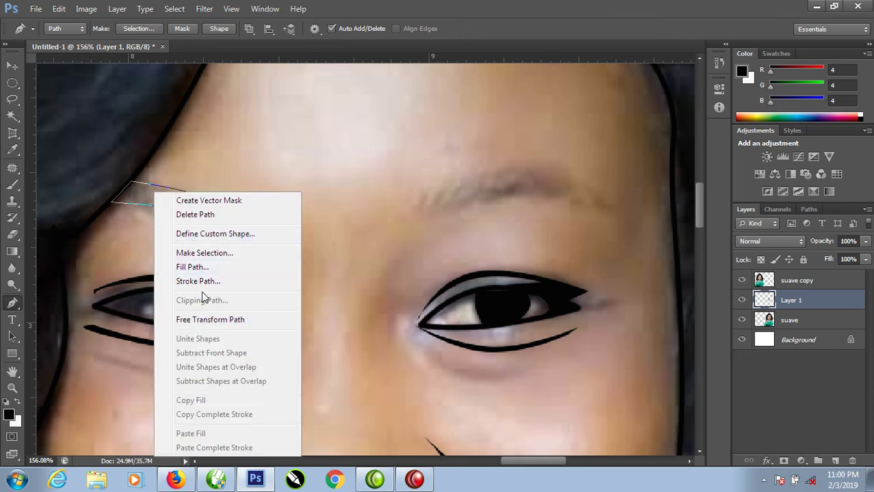
{"action": "left_click", "coordinate": [205, 267]}
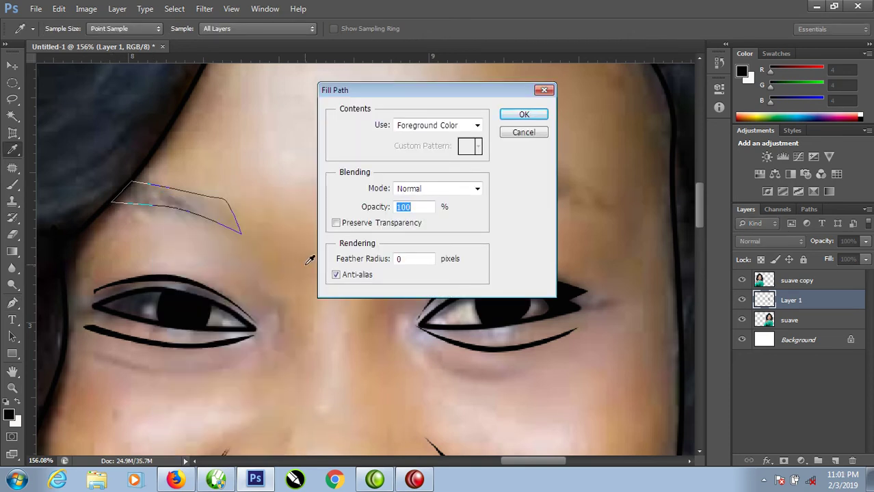
{"action": "left_click", "coordinate": [525, 116]}
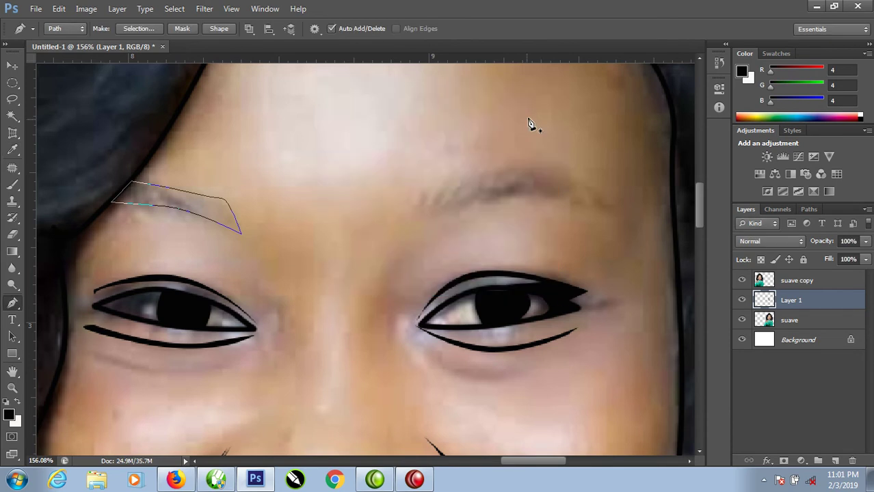
{"action": "key", "text": "ctrl+Return"}
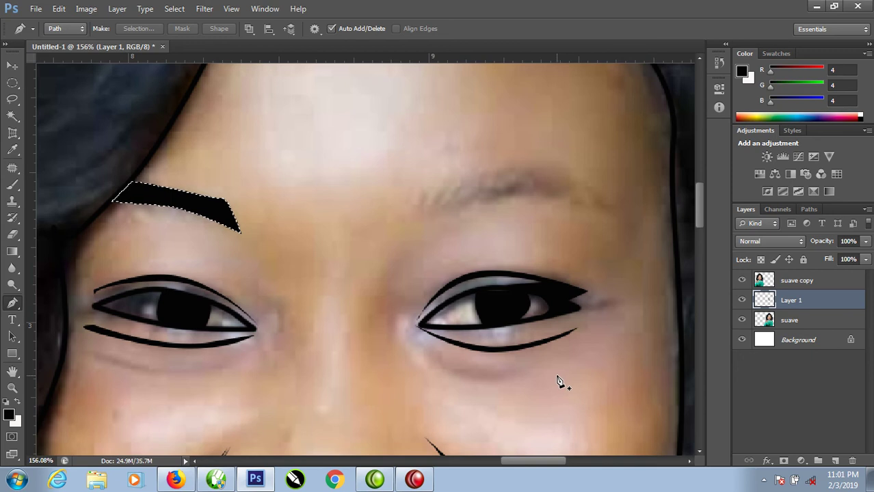
Trace the right eyebrow as a closed Pen path shaped like the left eyebrow.
{"action": "left_click", "coordinate": [419, 216]}
{"action": "left_click_drag", "start_coordinate": [449, 181], "coordinate": [470, 179]}
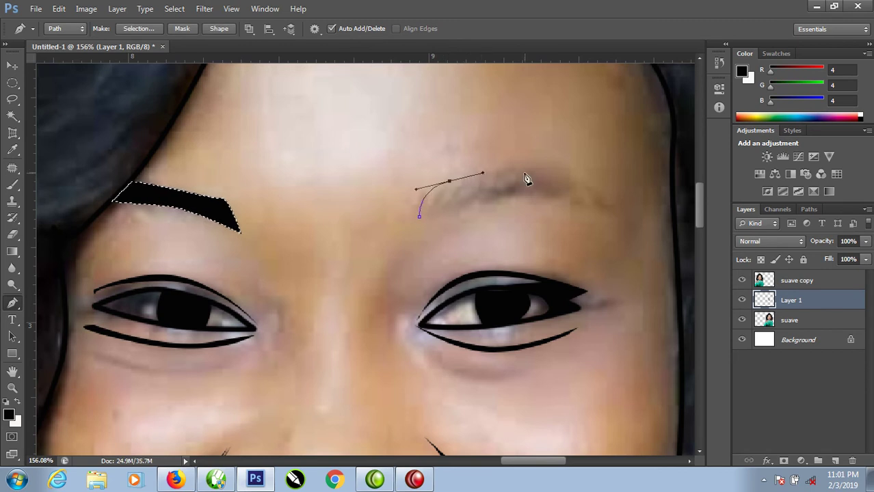
{"action": "left_click_drag", "start_coordinate": [536, 170], "coordinate": [568, 172]}
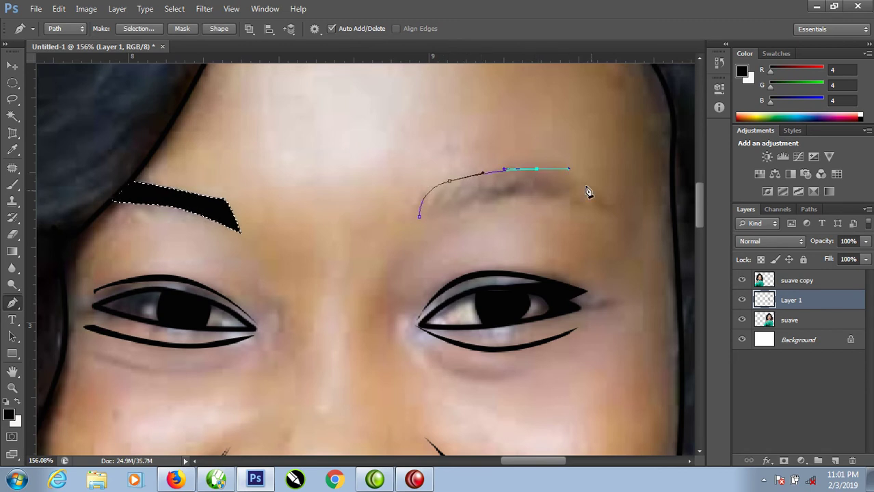
{"action": "mouse_move", "coordinate": [632, 198]}
{"action": "left_mouse_down"}
{"action": "mouse_move", "coordinate": [506, 196]}
{"action": "mouse_move", "coordinate": [435, 215]}
{"action": "left_mouse_up"}
{"action": "left_click", "coordinate": [420, 217]}
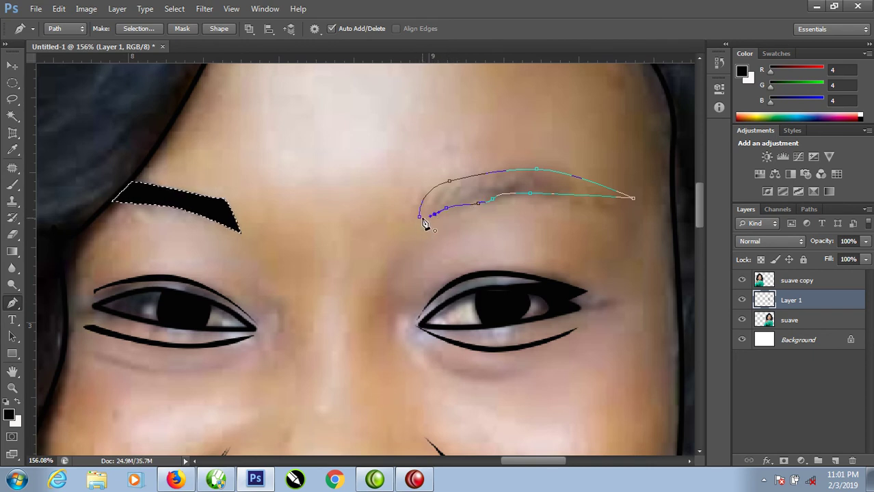
Fill the eyebrow path with black, retrying after the fill error.
{"action": "right_click", "coordinate": [499, 168]}
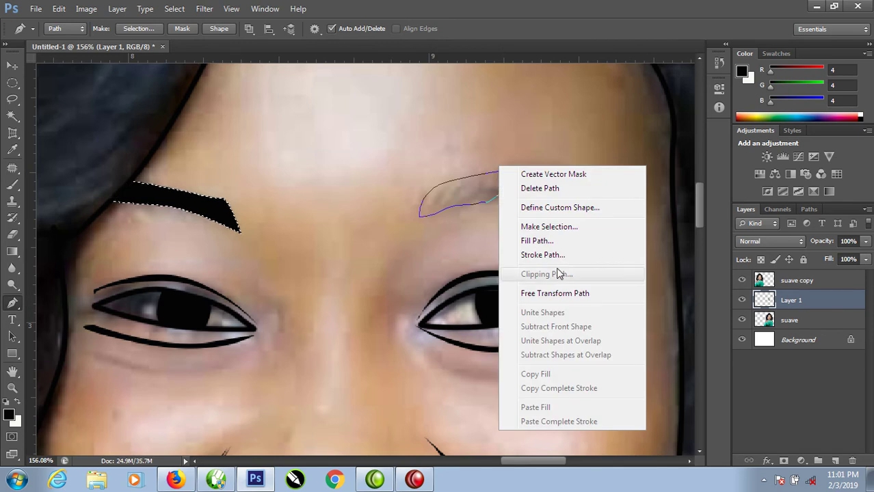
{"action": "left_click", "coordinate": [535, 240]}
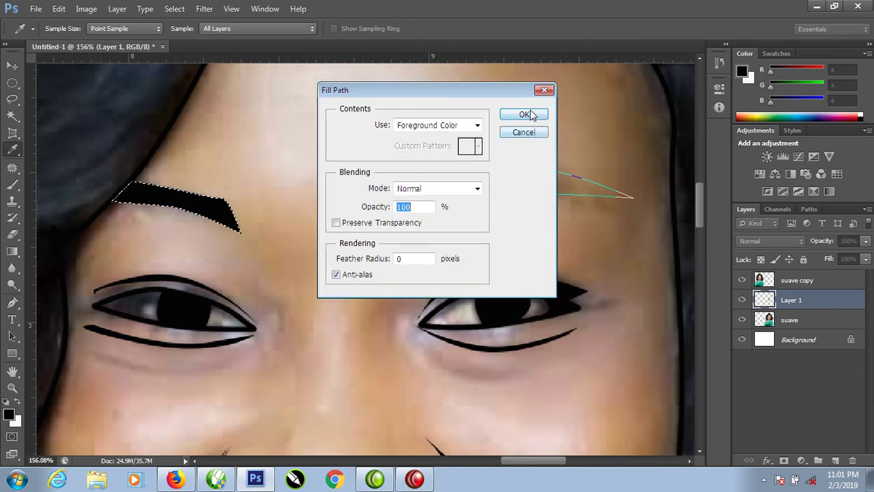
{"action": "left_click", "coordinate": [523, 113]}
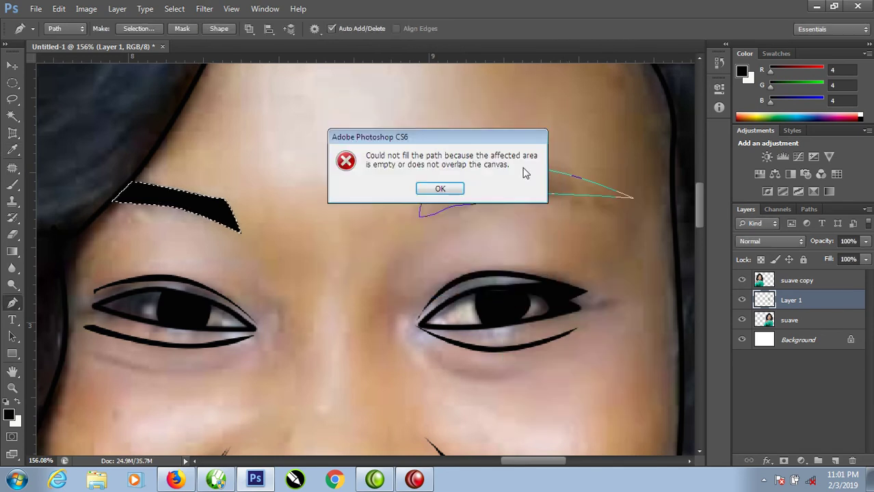
{"action": "left_click", "coordinate": [451, 191]}
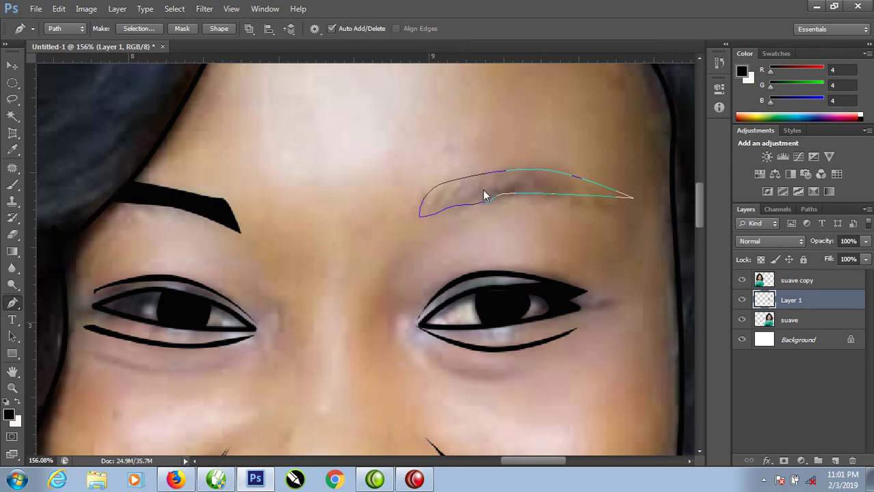
{"action": "right_click", "coordinate": [485, 192]}
{"action": "left_click", "coordinate": [518, 263]}
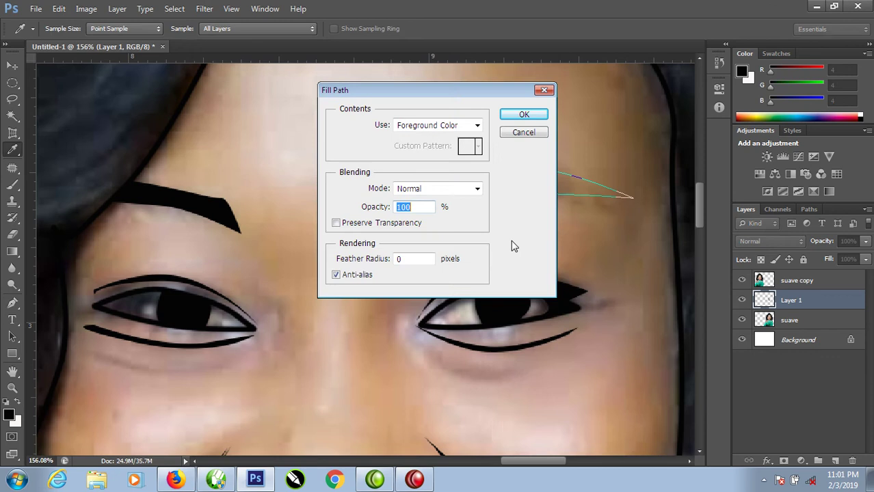
{"action": "left_click", "coordinate": [530, 116]}
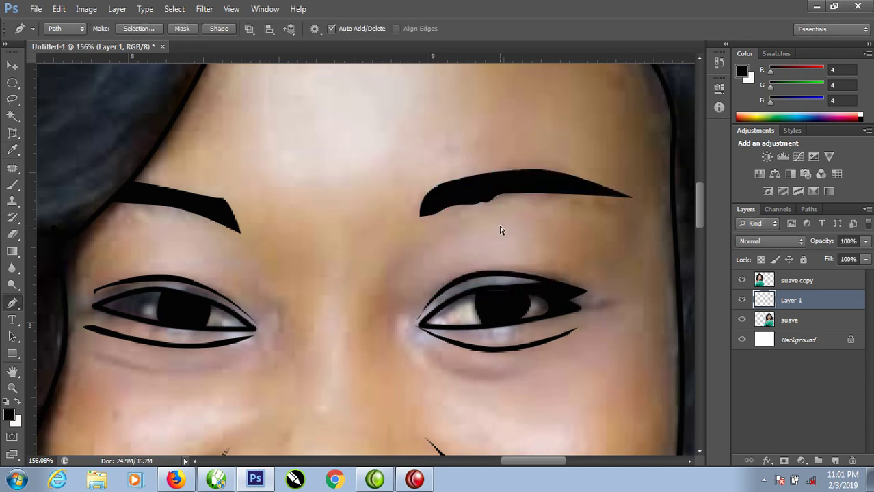
Fit the image on screen, then zoom in on the portrait's lower face and shoulders.
{"action": "right_click", "coordinate": [315, 238]}
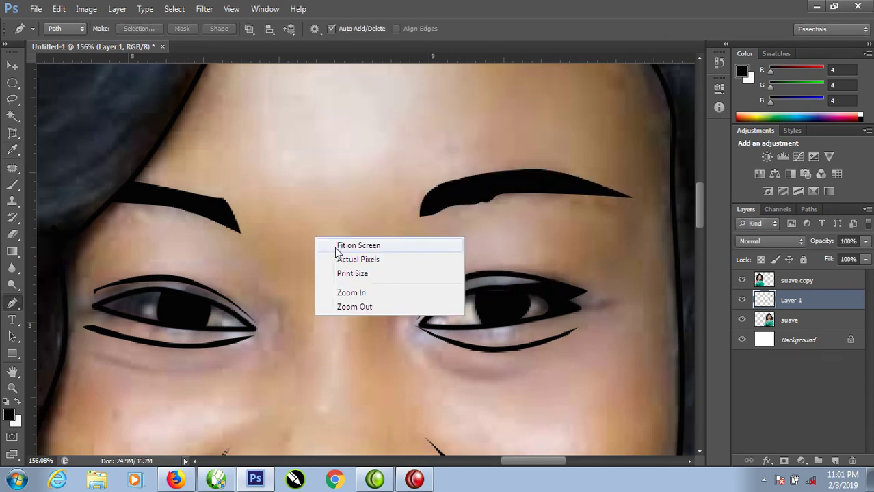
{"action": "left_click", "coordinate": [336, 248]}
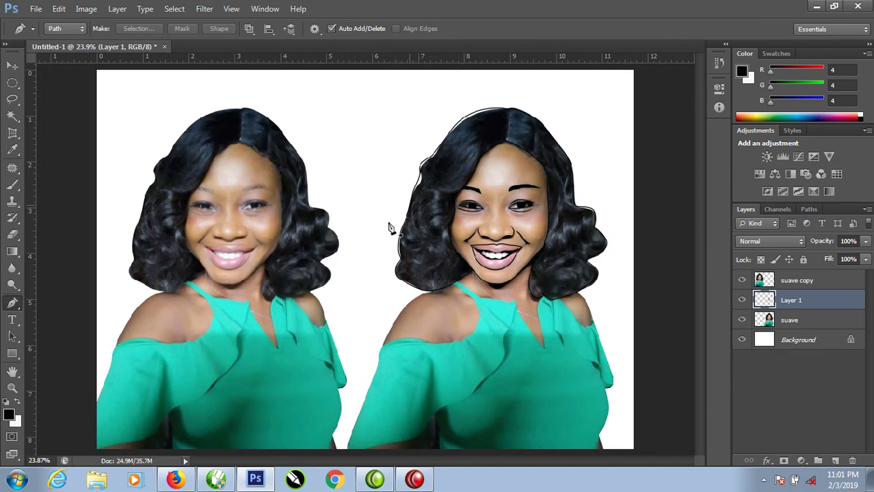
{"action": "mouse_move", "coordinate": [379, 106]}
{"action": "left_mouse_down"}
{"action": "mouse_move", "coordinate": [488, 235]}
{"action": "mouse_move", "coordinate": [667, 391]}
{"action": "left_mouse_up"}
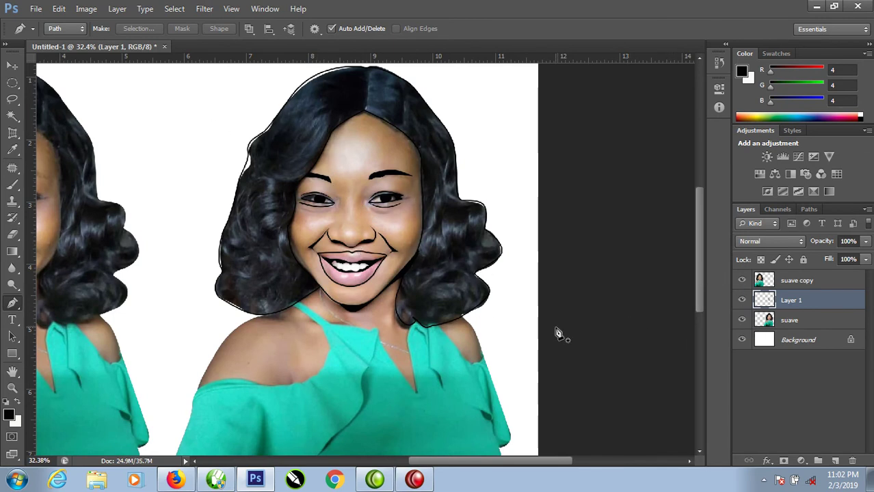
{"action": "mouse_move", "coordinate": [145, 143]}
{"action": "left_mouse_down"}
{"action": "mouse_move", "coordinate": [289, 359]}
{"action": "mouse_move", "coordinate": [237, 272]}
{"action": "left_mouse_up"}
{"action": "left_click_drag", "start_coordinate": [436, 382], "coordinate": [413, 303]}
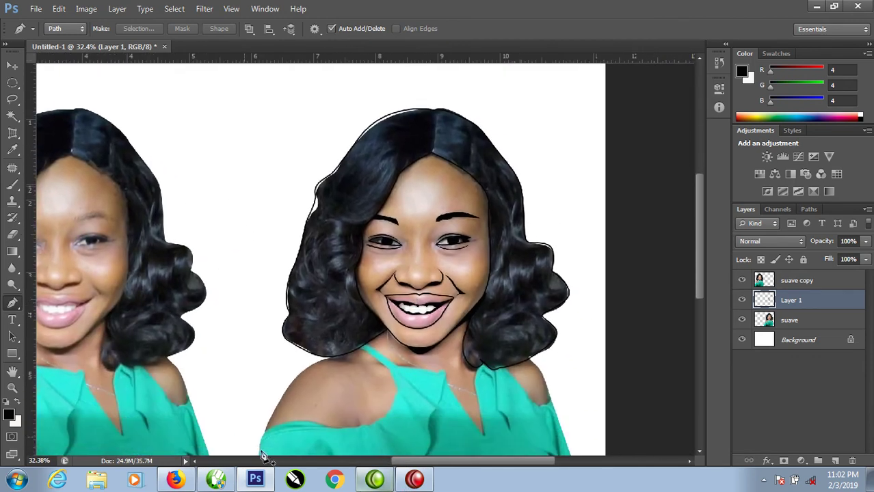
{"action": "left_click_drag", "start_coordinate": [238, 243], "coordinate": [469, 438]}
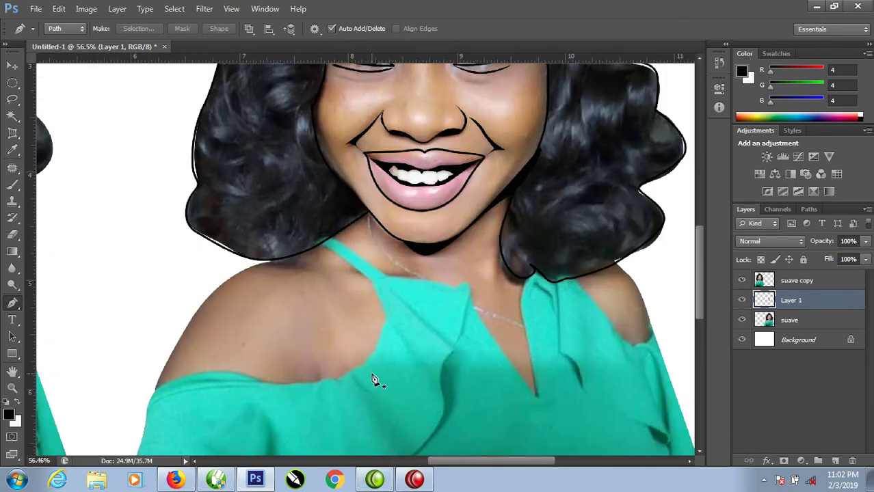
Trace a Pen path from the hair down the left shoulder, along the dress edge and up the strap.
{"action": "left_click", "coordinate": [288, 258]}
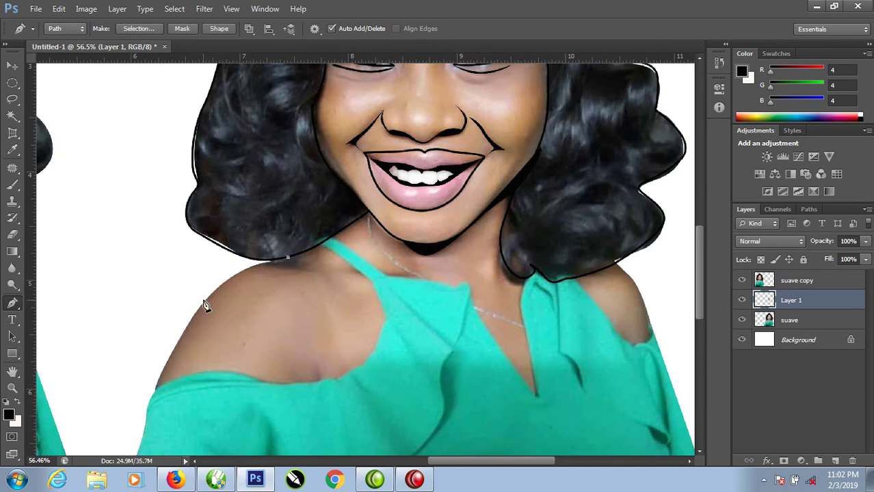
{"action": "left_click_drag", "start_coordinate": [196, 312], "coordinate": [160, 364]}
{"action": "left_click", "coordinate": [156, 390]}
{"action": "left_click_drag", "start_coordinate": [217, 372], "coordinate": [248, 384]}
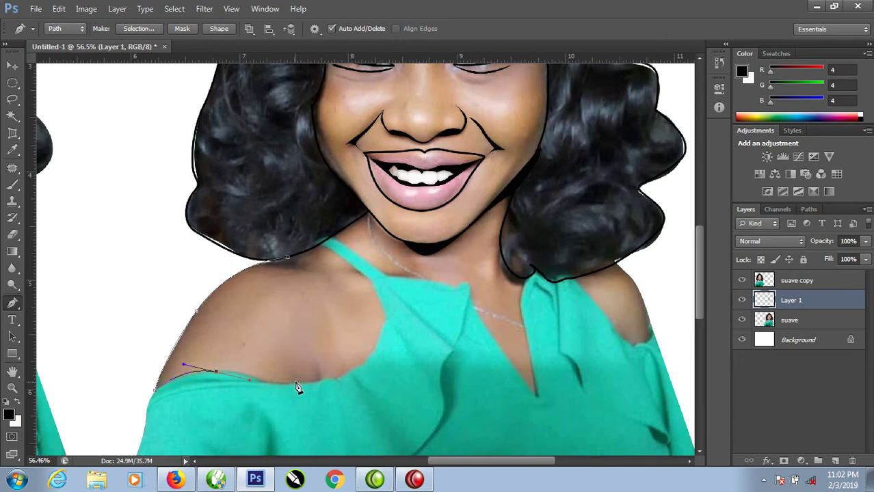
{"action": "left_click_drag", "start_coordinate": [317, 377], "coordinate": [342, 375]}
{"action": "left_click_drag", "start_coordinate": [380, 329], "coordinate": [383, 309]}
{"action": "left_click", "coordinate": [370, 280]}
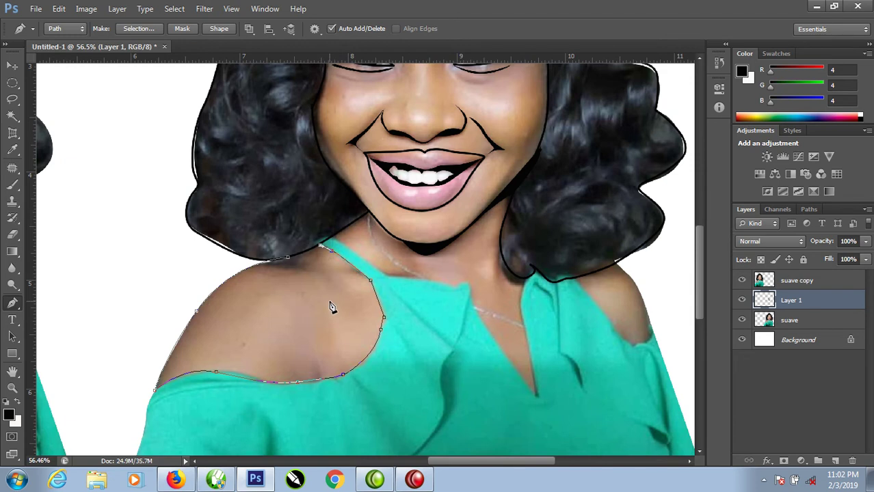
Stroke the shoulder path with a black brush line and load it as a selection.
{"action": "right_click", "coordinate": [295, 298]}
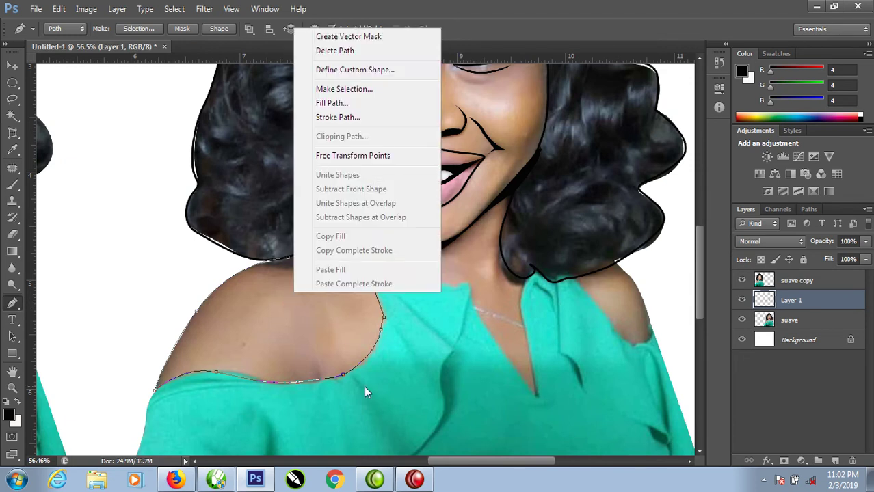
{"action": "left_click", "coordinate": [337, 117]}
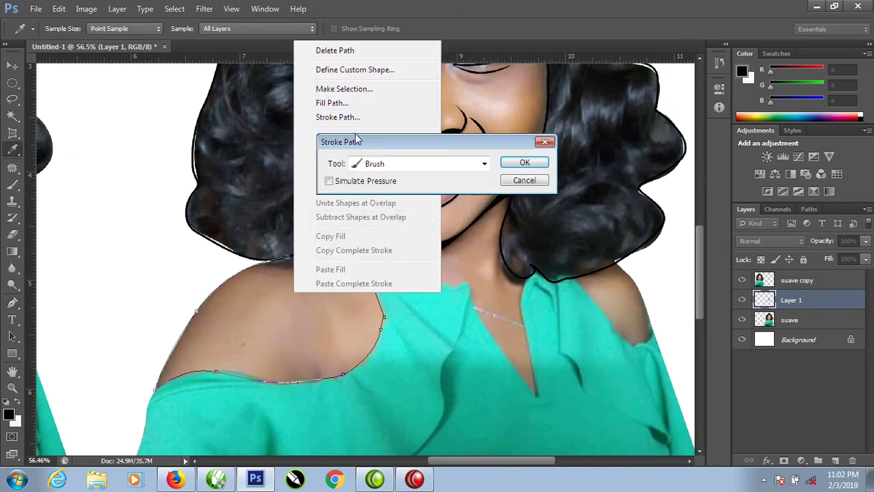
{"action": "left_click", "coordinate": [524, 163]}
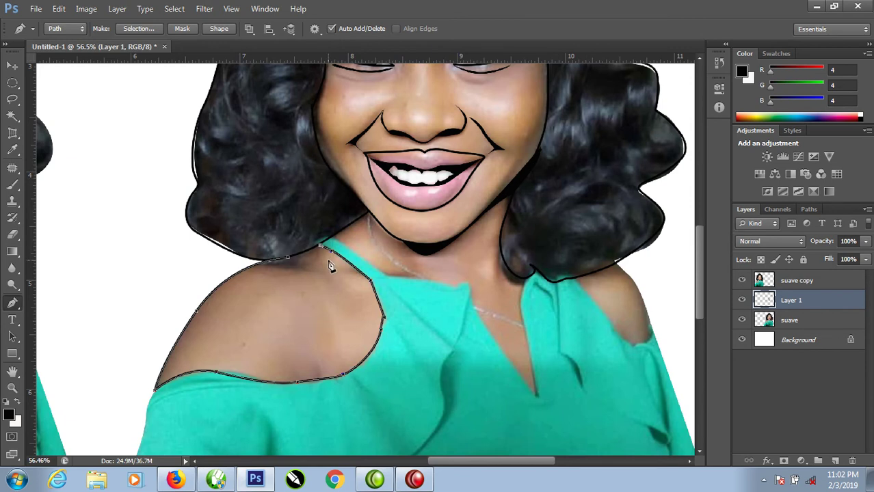
{"action": "key", "text": "ctrl+Return"}
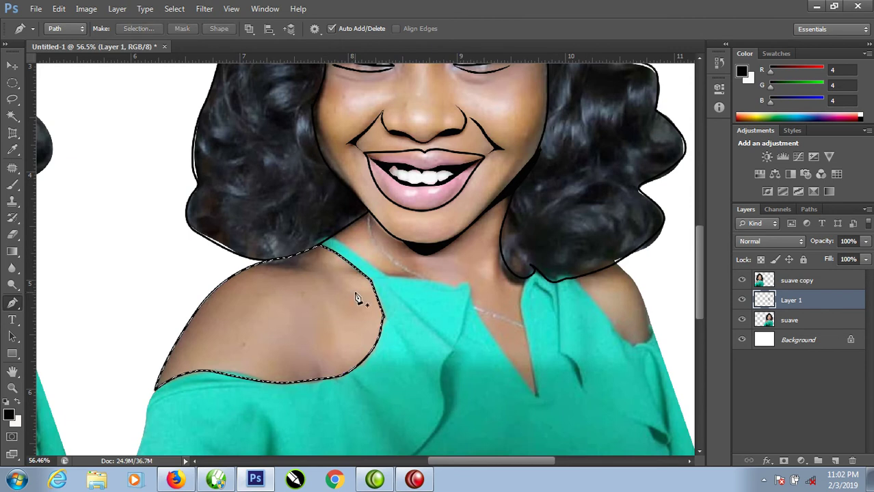
Deselect, then trace a Pen path along the neckline and down both sides of the V.
{"action": "key", "text": "ctrl+d"}
{"action": "left_click", "coordinate": [330, 238]}
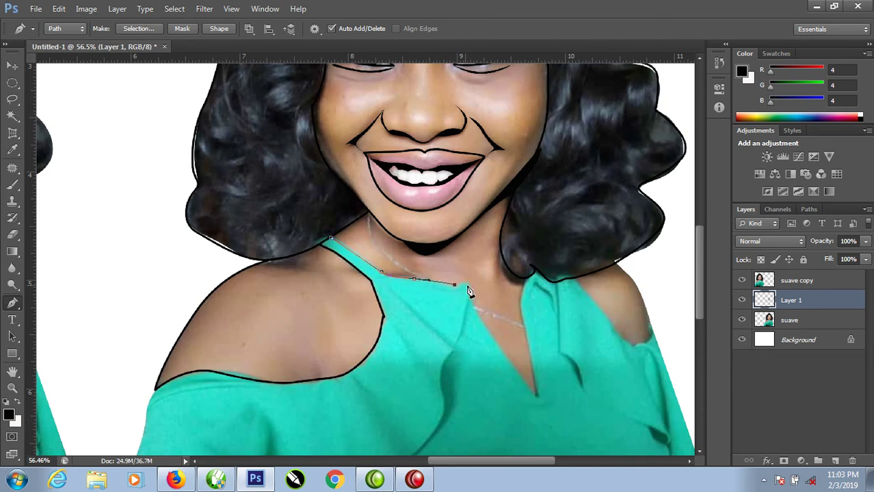
{"action": "mouse_move", "coordinate": [469, 287]}
{"action": "left_mouse_down"}
{"action": "mouse_move", "coordinate": [477, 304]}
{"action": "mouse_move", "coordinate": [474, 296]}
{"action": "left_mouse_up"}
{"action": "left_click", "coordinate": [536, 397]}
{"action": "left_click_drag", "start_coordinate": [521, 305], "coordinate": [525, 288]}
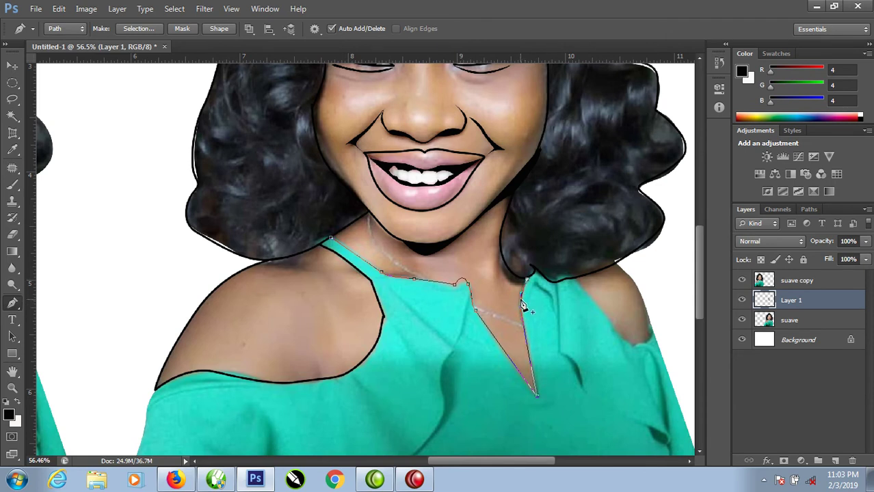
Stroke the neckline path with a black brush line and load it as a selection.
{"action": "right_click", "coordinate": [475, 265]}
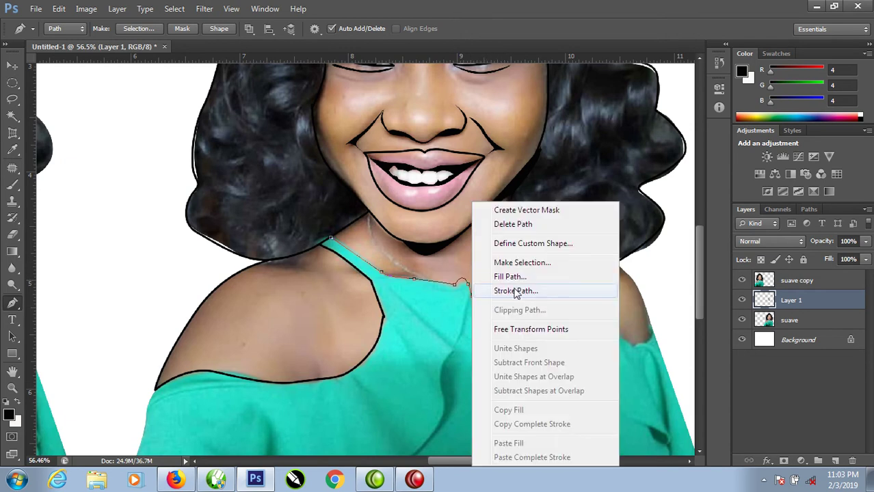
{"action": "left_click", "coordinate": [516, 293]}
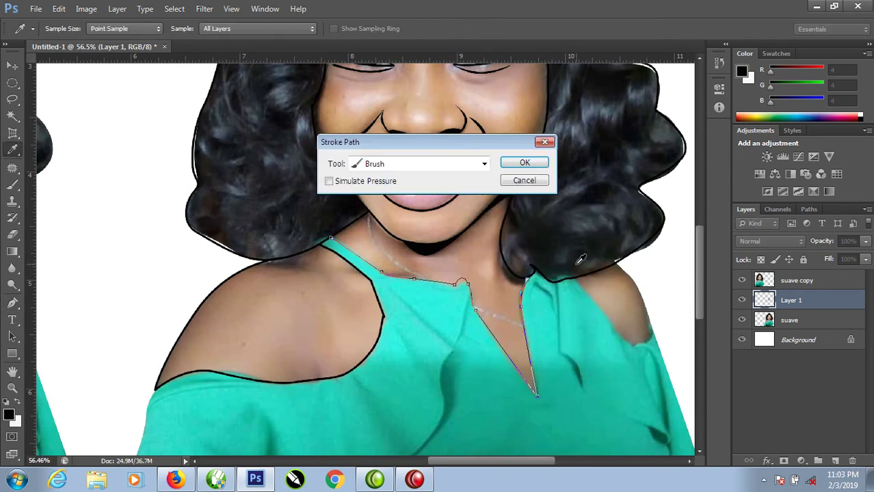
{"action": "left_click", "coordinate": [524, 162]}
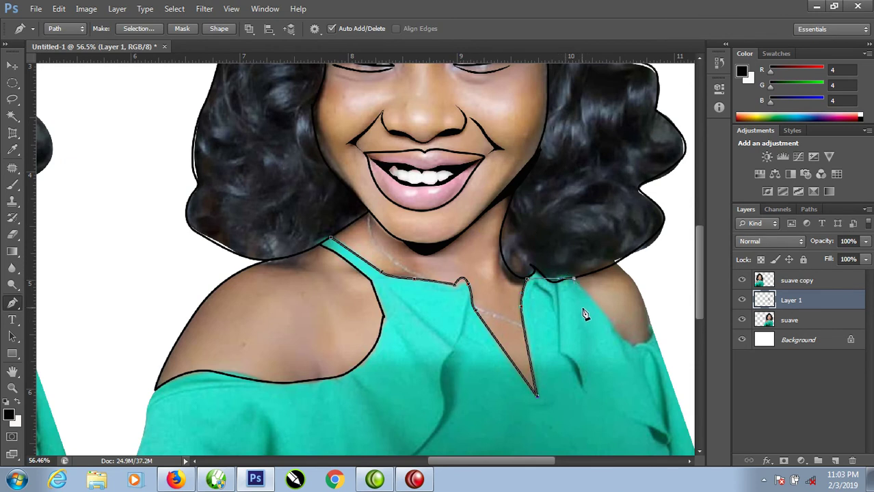
{"action": "key", "text": "ctrl+Return"}
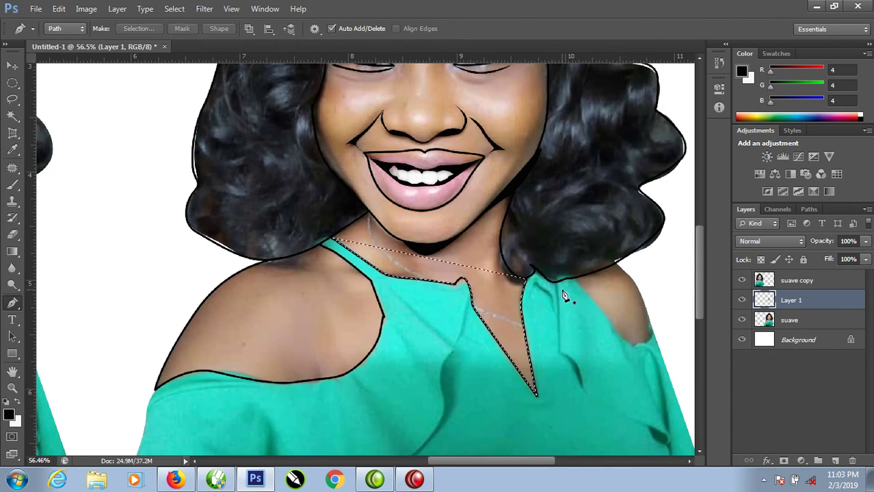
Deselect, then trace a Pen path along the right shoulder's edge.
{"action": "key", "text": "ctrl+d"}
{"action": "left_click", "coordinate": [573, 279]}
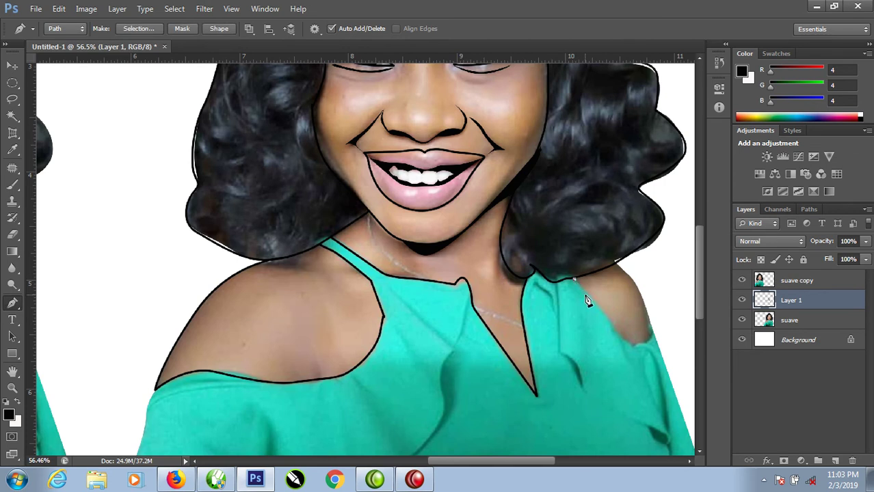
{"action": "left_click", "coordinate": [614, 329]}
{"action": "left_click", "coordinate": [637, 344]}
{"action": "left_click", "coordinate": [651, 332]}
{"action": "left_click_drag", "start_coordinate": [633, 281], "coordinate": [622, 270]}
Stroke the right shoulder path in black, load it as a selection, then deselect.
{"action": "right_click", "coordinate": [604, 306]}
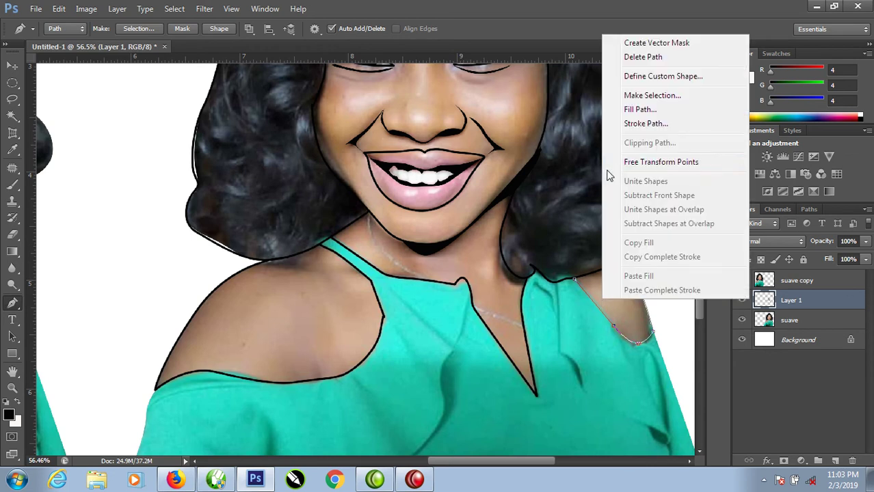
{"action": "left_click", "coordinate": [633, 112]}
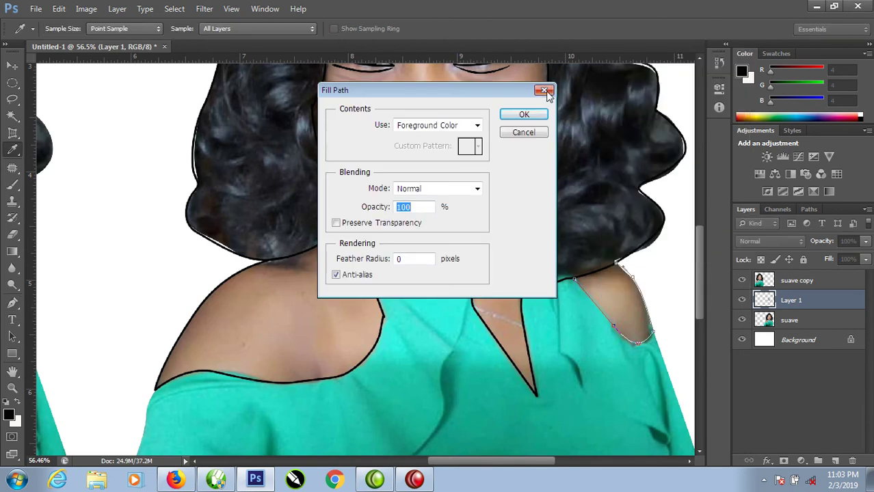
{"action": "left_click", "coordinate": [544, 91]}
{"action": "right_click", "coordinate": [607, 292]}
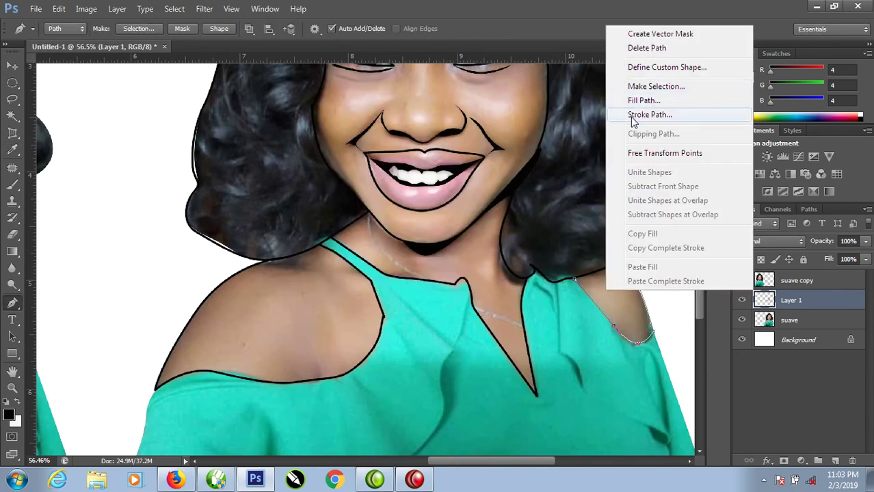
{"action": "left_click", "coordinate": [648, 115]}
{"action": "left_click", "coordinate": [528, 165]}
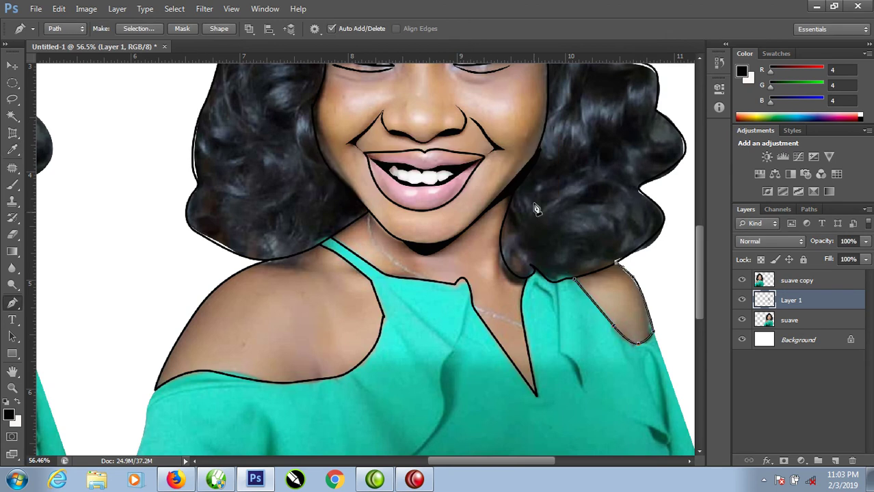
{"action": "key", "text": "ctrl+Return"}
{"action": "key", "text": "ctrl+d"}
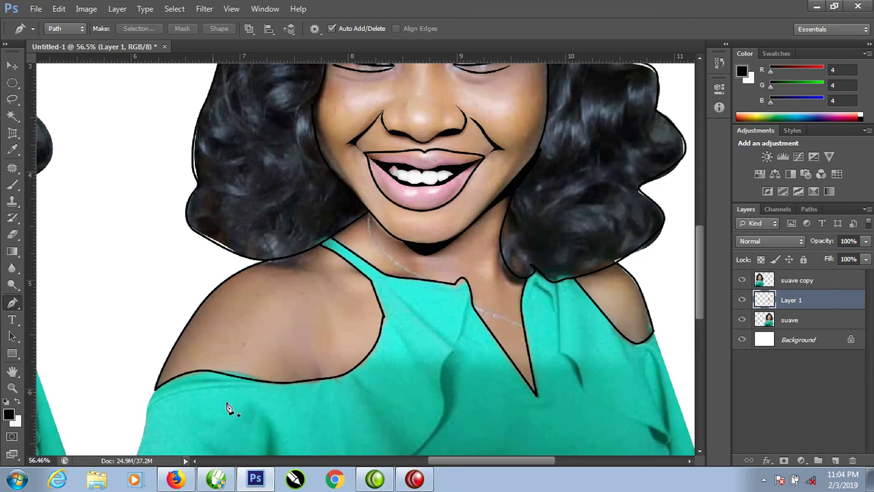
{"action": "right_click", "coordinate": [343, 219]}
Magic Wand select the skin of the face, neck and both shoulders.
{"action": "left_click", "coordinate": [365, 231]}
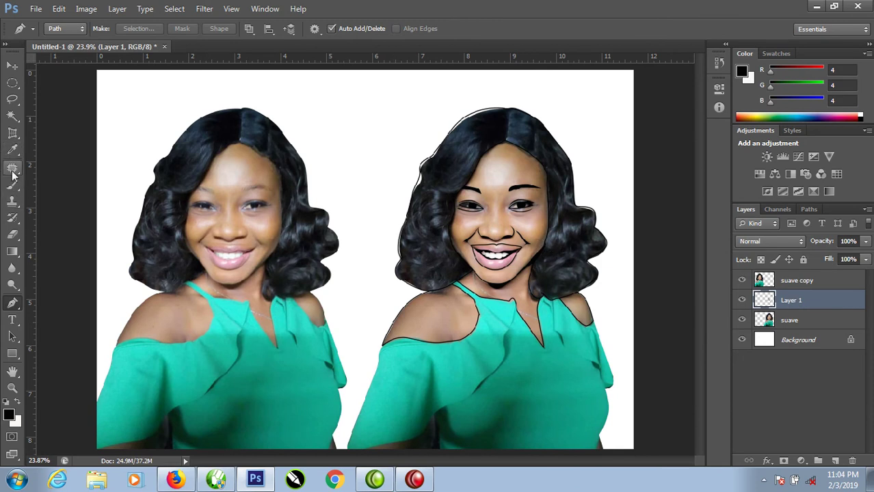
{"action": "left_click", "coordinate": [12, 116]}
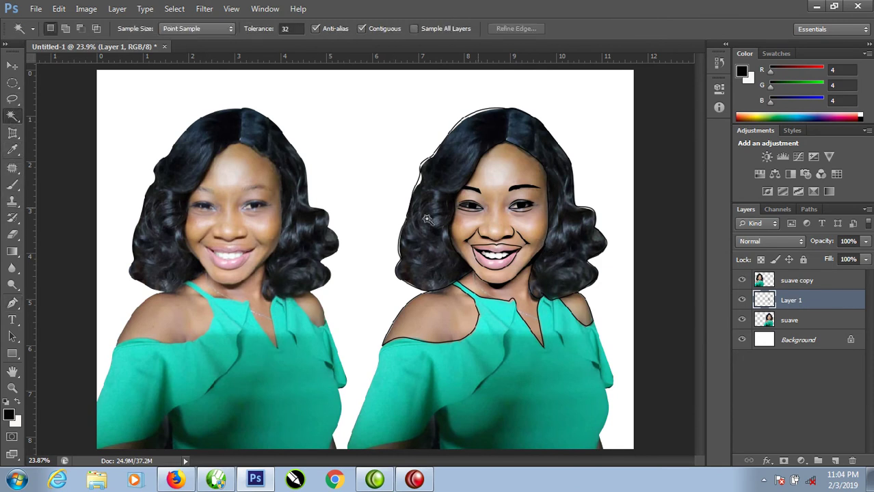
{"action": "left_click", "coordinate": [508, 168]}
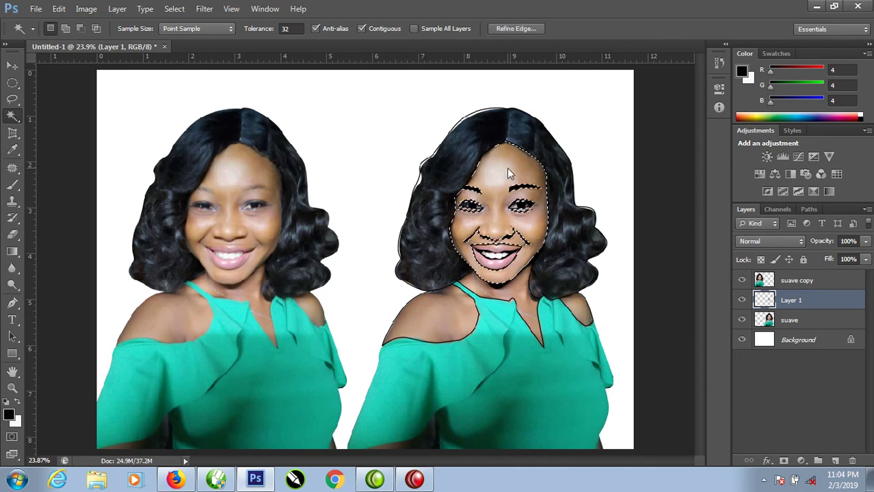
{"action": "left_click", "coordinate": [530, 309], "text": "shift"}
{"action": "left_click", "coordinate": [430, 318], "text": "shift"}
{"action": "left_click", "coordinate": [577, 301], "text": "shift"}
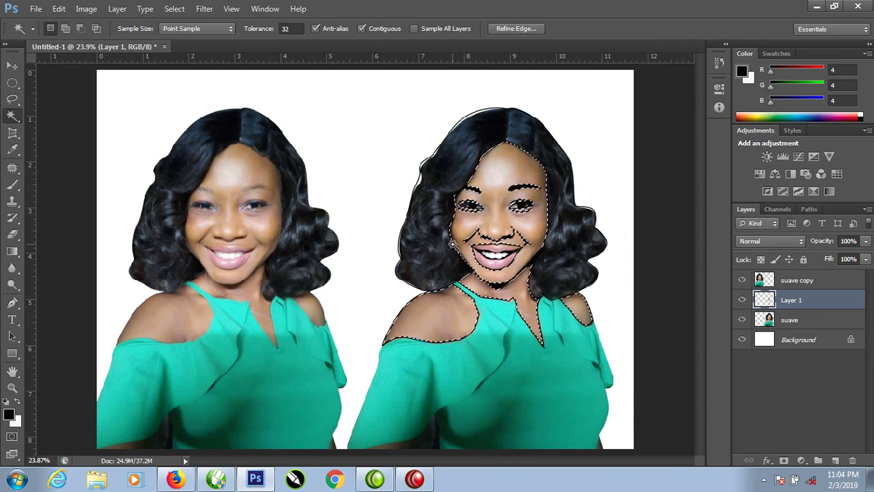
Expand the skin selection by 3 pixels and make the Background layer active.
{"action": "left_click", "coordinate": [184, 8]}
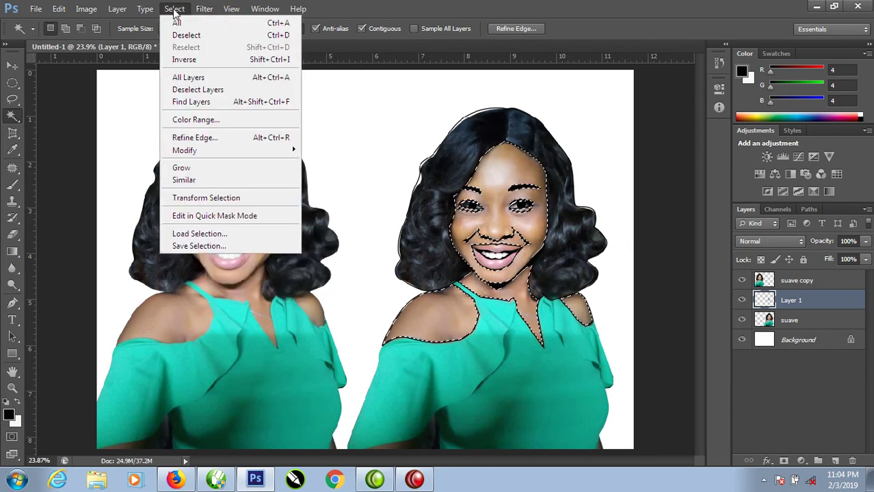
{"action": "mouse_move", "coordinate": [184, 149]}
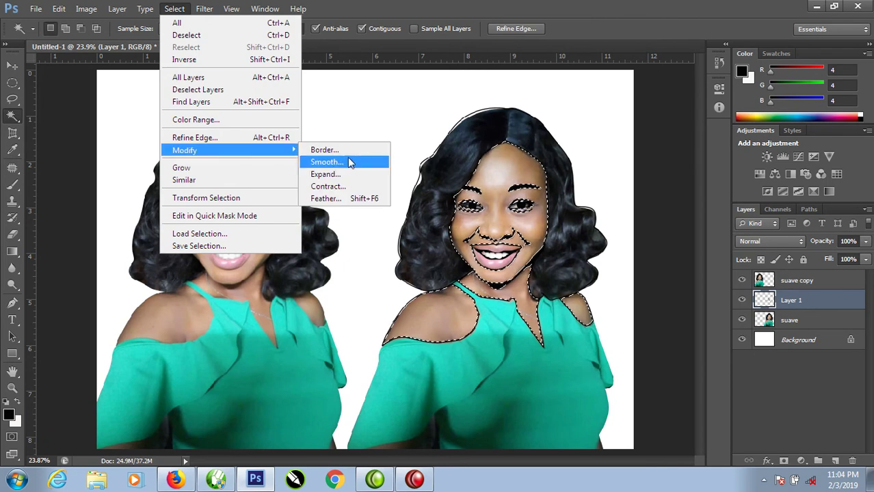
{"action": "left_click", "coordinate": [335, 176]}
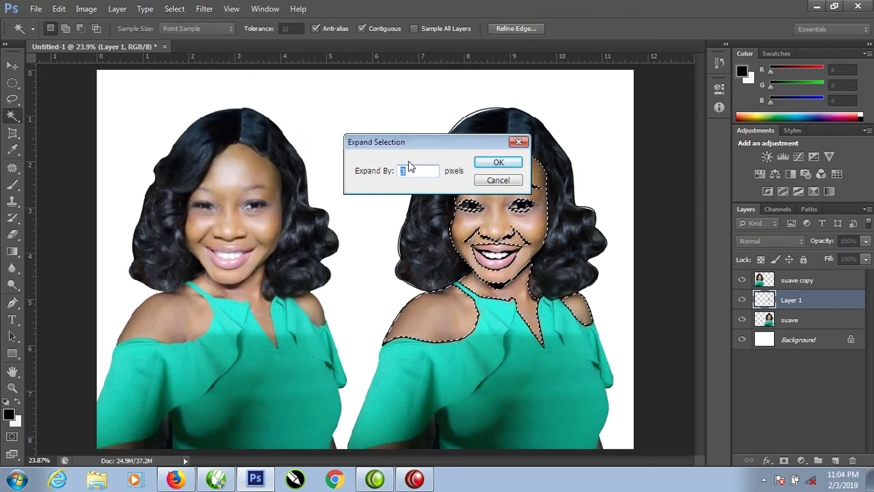
{"action": "left_click", "coordinate": [498, 164]}
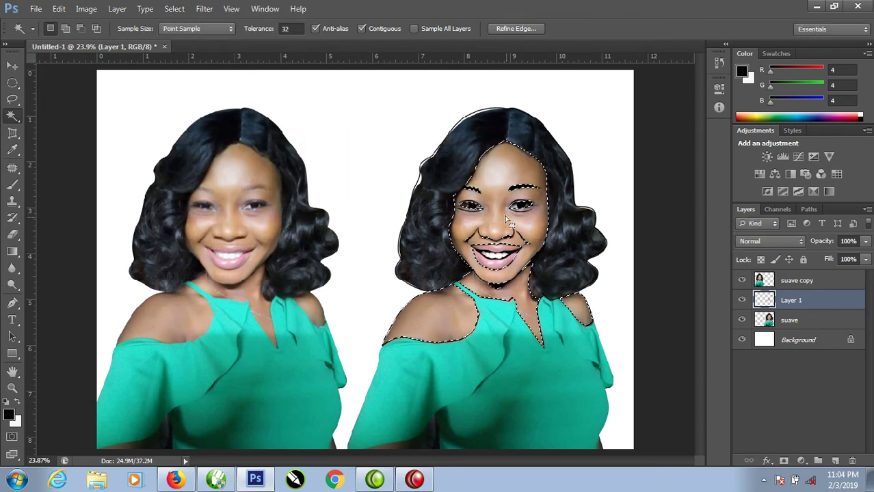
{"action": "left_click_drag", "start_coordinate": [498, 141], "coordinate": [575, 197]}
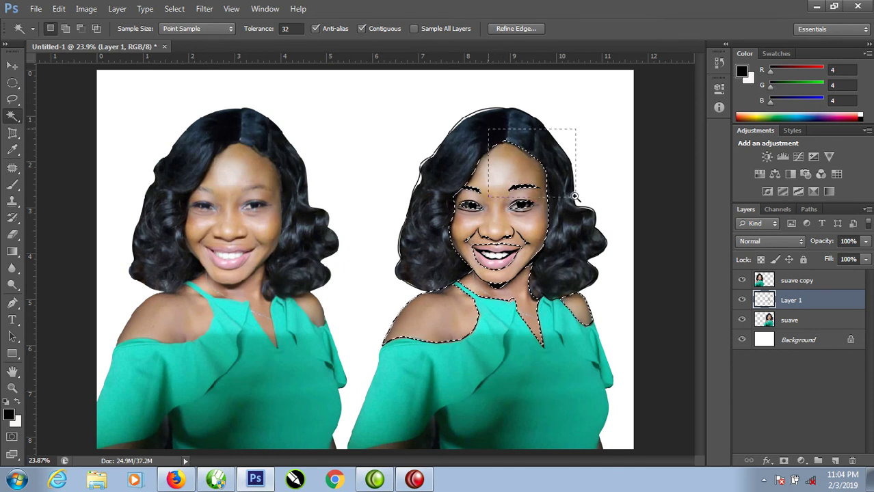
{"action": "right_click", "coordinate": [394, 192]}
{"action": "left_click", "coordinate": [437, 198]}
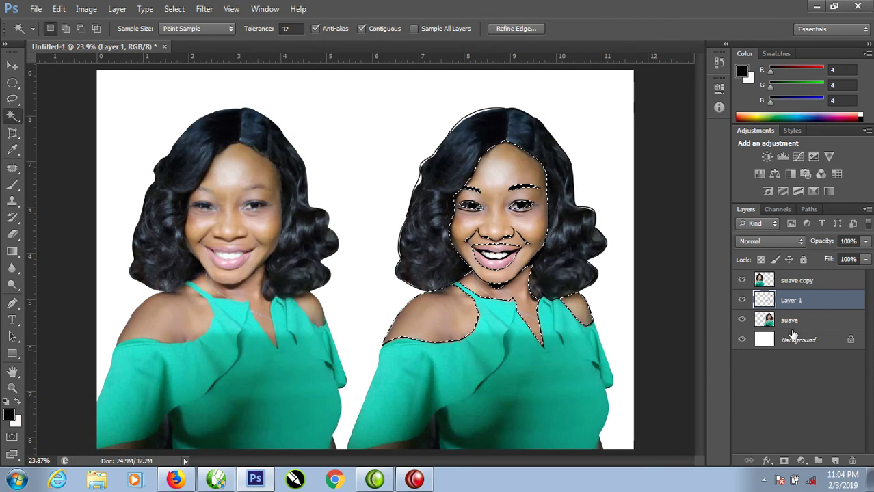
{"action": "left_click", "coordinate": [793, 334]}
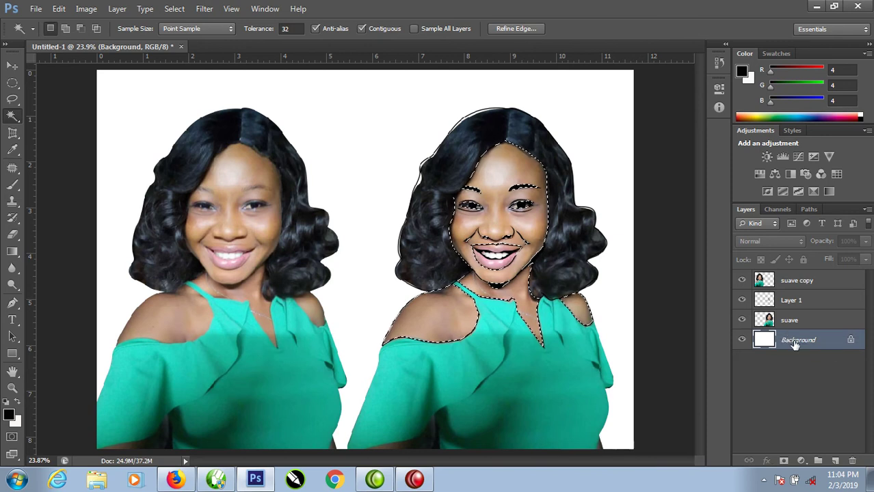
Add empty Layer 2, then copy the selected skin from the suave layer to new Layer 3.
{"action": "key", "text": "ctrl+j"}
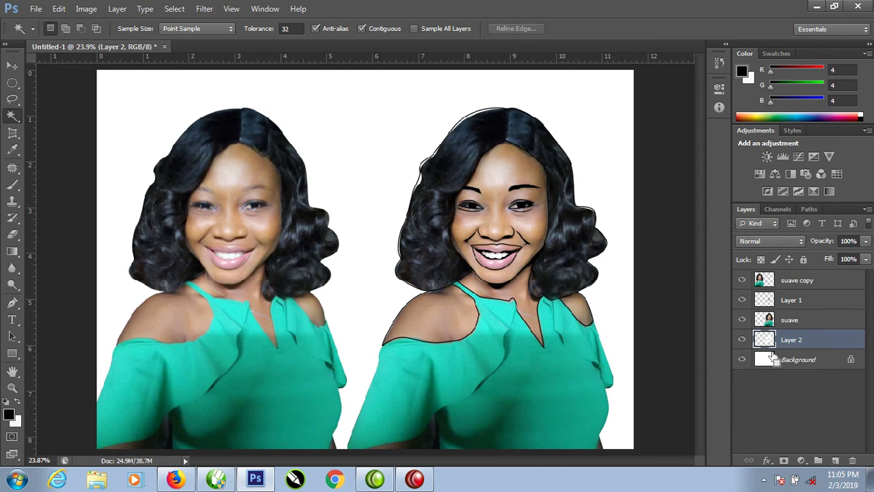
{"action": "left_click", "coordinate": [766, 341], "text": "ctrl"}
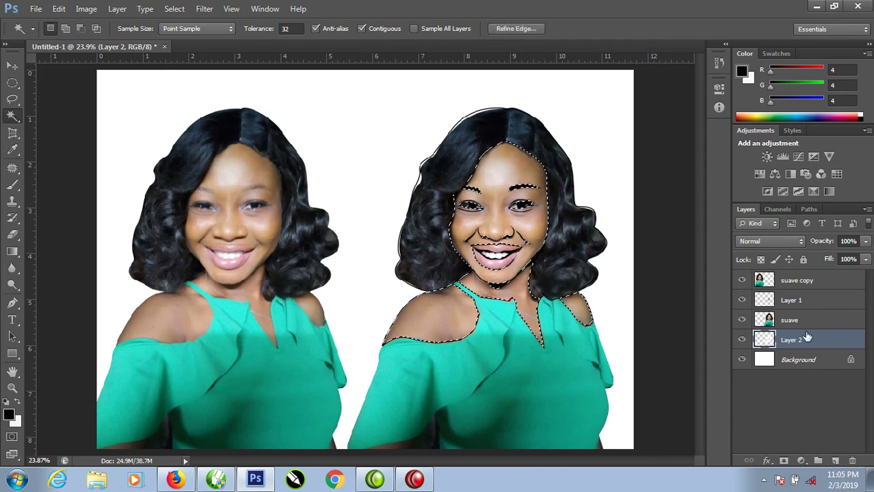
{"action": "left_click", "coordinate": [741, 320]}
{"action": "left_click", "coordinate": [741, 319]}
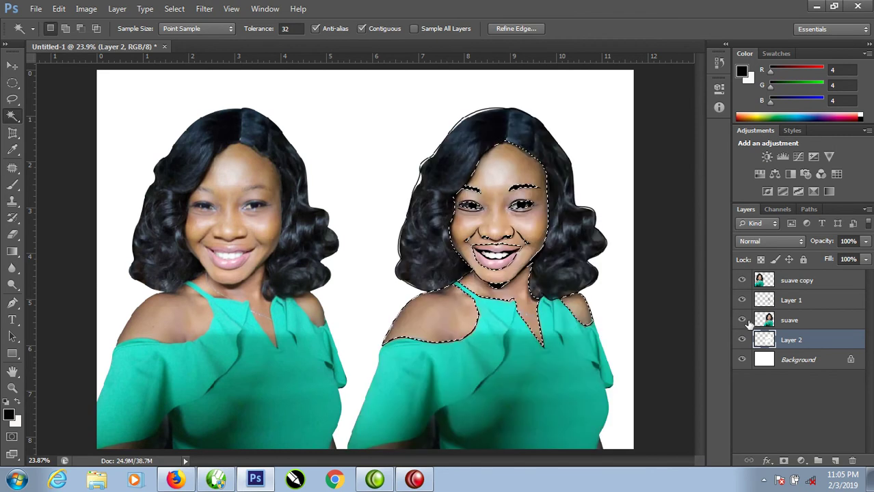
{"action": "left_click", "coordinate": [796, 327]}
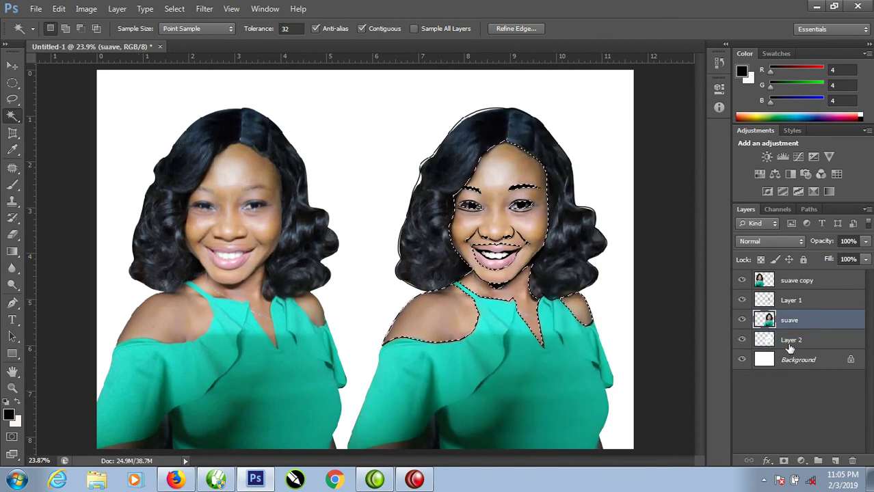
{"action": "key", "text": "ctrl+j"}
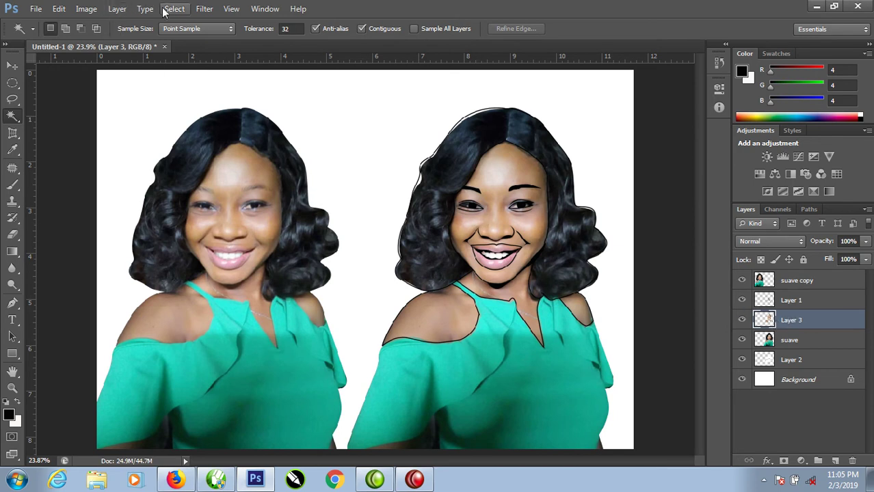
Apply a plain Blur, then a 22.3-pixel Gaussian Blur, to Layer 3's skin.
{"action": "left_click", "coordinate": [204, 9]}
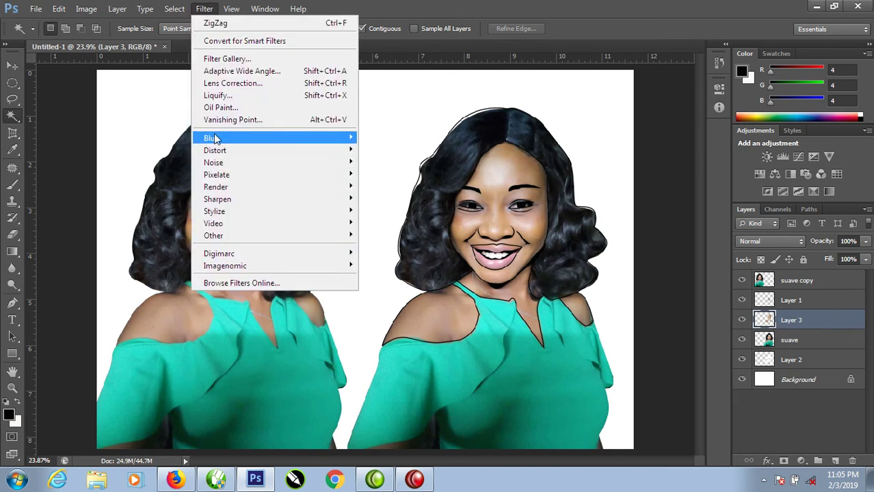
{"action": "mouse_move", "coordinate": [211, 138]}
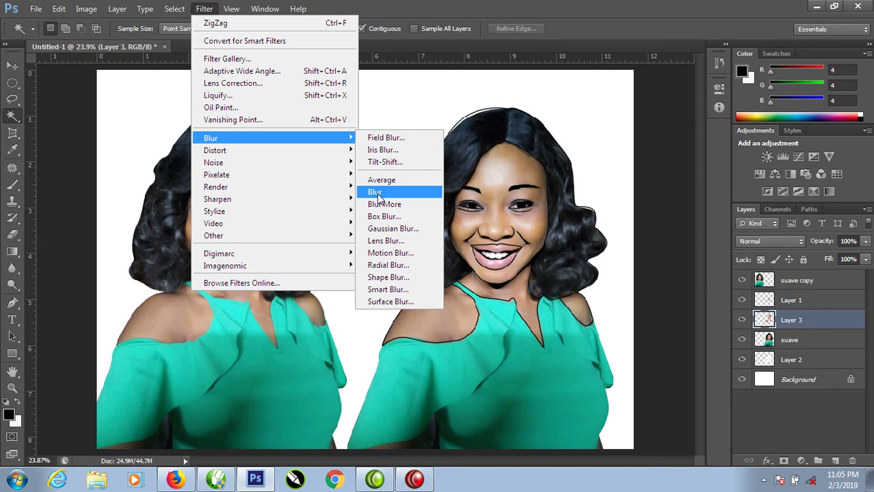
{"action": "left_click", "coordinate": [399, 197]}
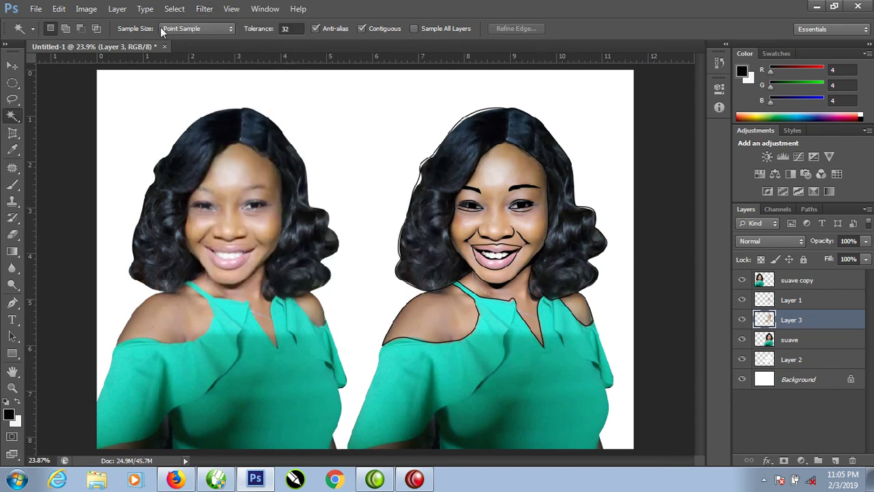
{"action": "left_click", "coordinate": [205, 8]}
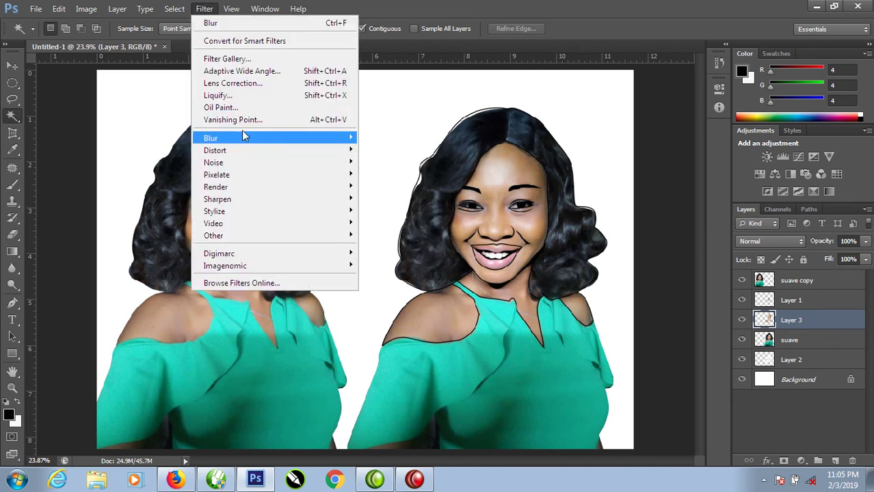
{"action": "mouse_move", "coordinate": [210, 138]}
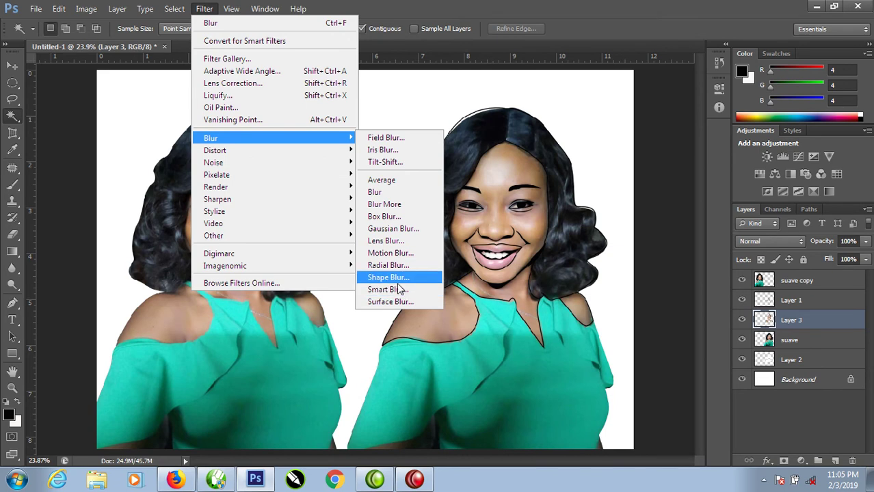
{"action": "left_click", "coordinate": [398, 229]}
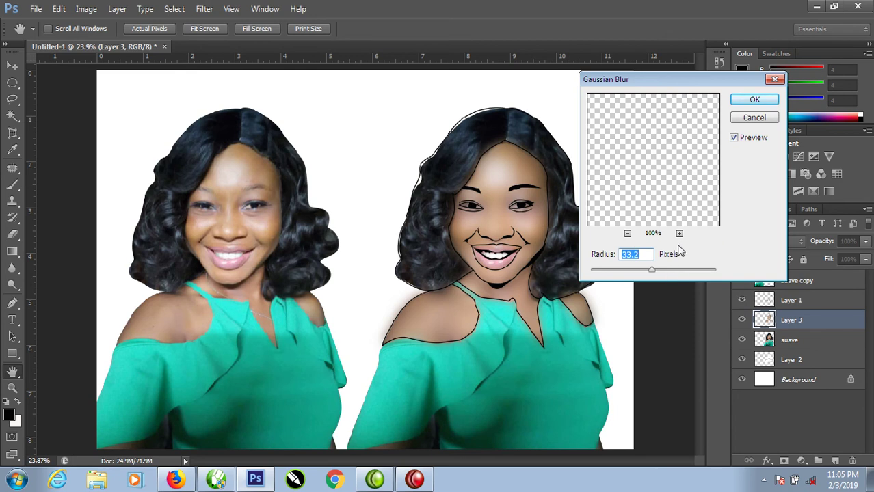
{"action": "left_click", "coordinate": [643, 271]}
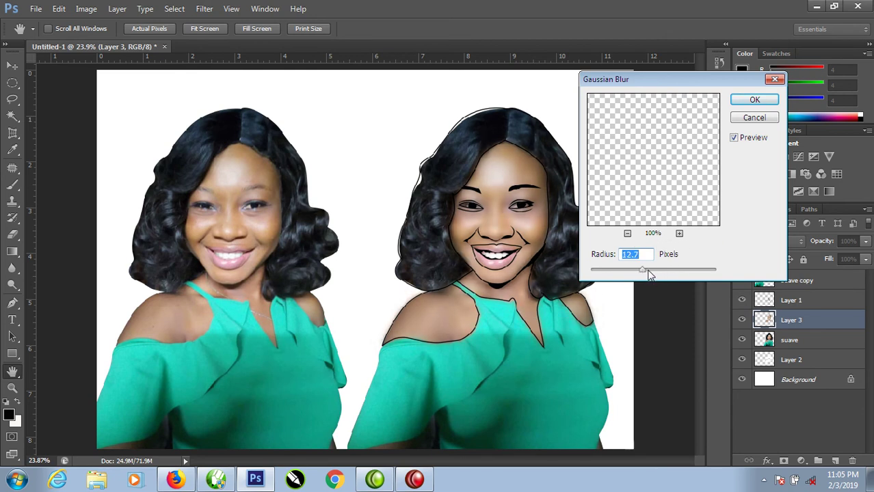
{"action": "left_click", "coordinate": [649, 271]}
{"action": "left_click", "coordinate": [640, 271]}
{"action": "left_click", "coordinate": [647, 271]}
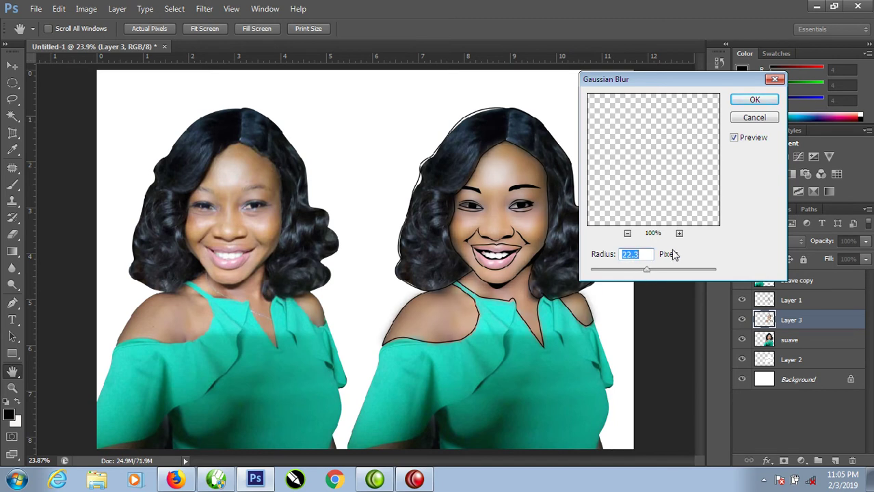
{"action": "left_click", "coordinate": [755, 101]}
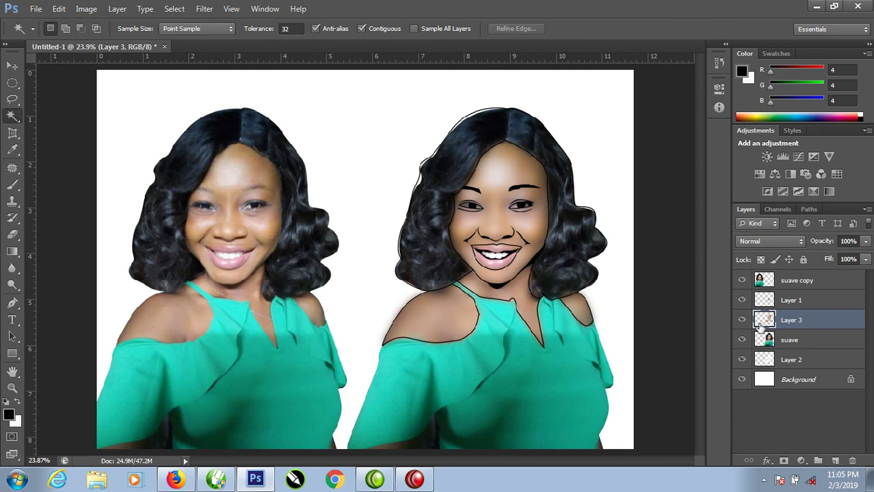
Load Layer 3's skin as a selection, invert it, deselect, and zoom in on the face.
{"action": "left_click", "coordinate": [766, 359], "text": "ctrl"}
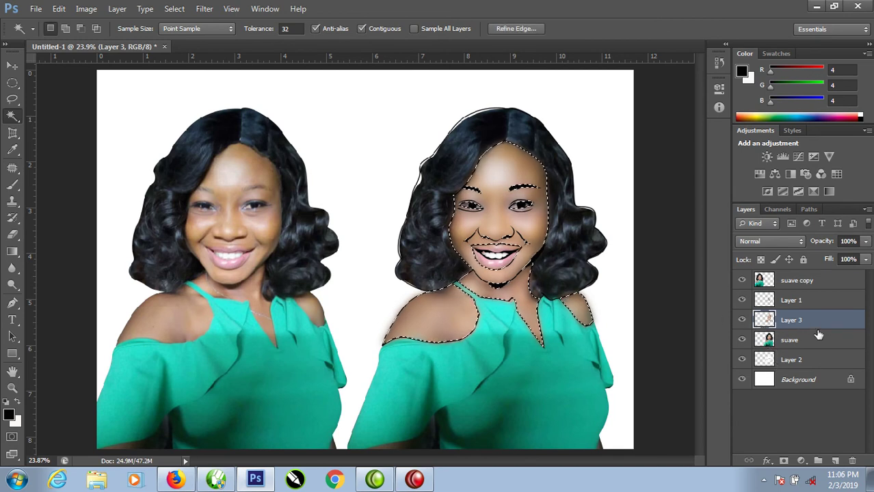
{"action": "key", "text": "ctrl+shift+i"}
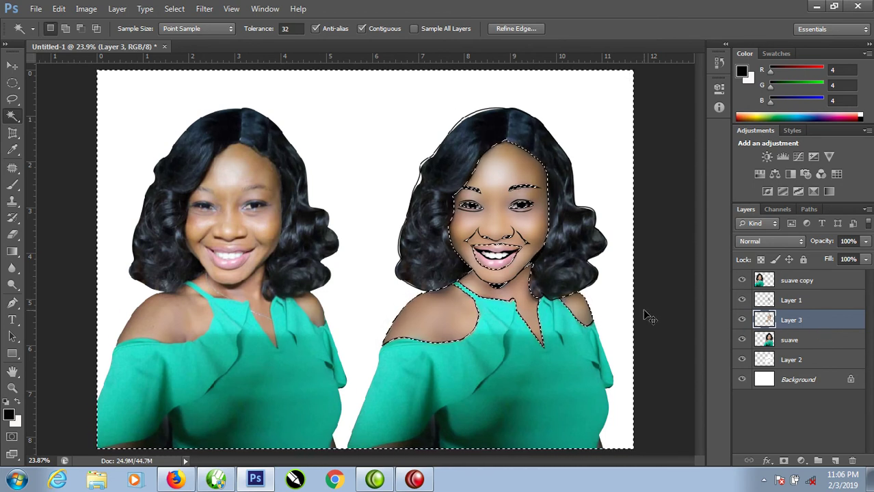
{"action": "key", "text": "ctrl+d"}
{"action": "left_click_drag", "start_coordinate": [424, 118], "coordinate": [562, 316]}
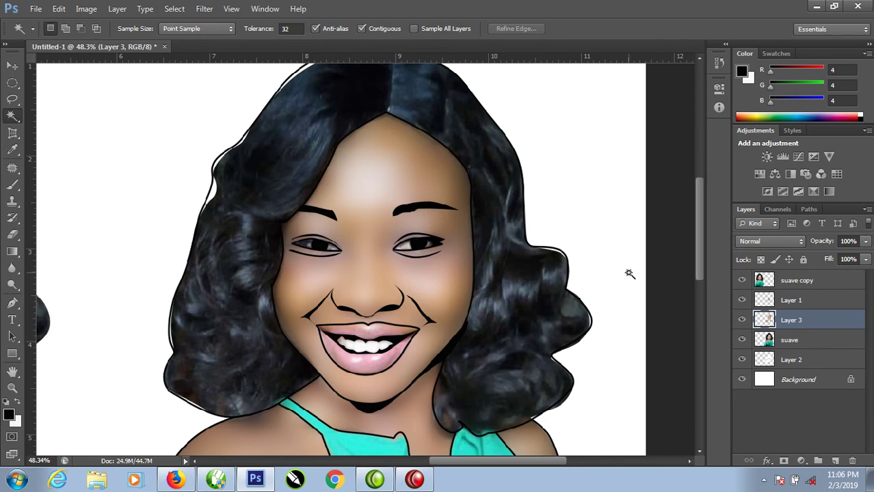
Hide the blurred Layer 3 and begin a new layer above it.
{"action": "left_click", "coordinate": [741, 320]}
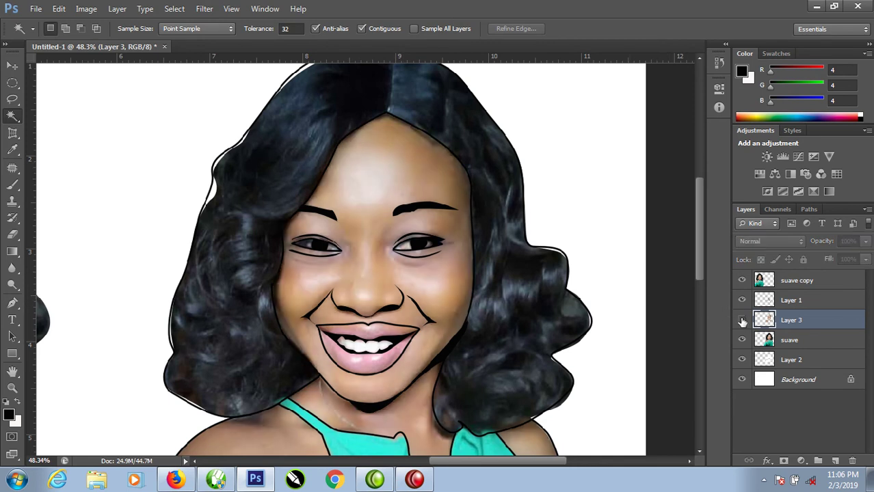
{"action": "left_click", "coordinate": [790, 340]}
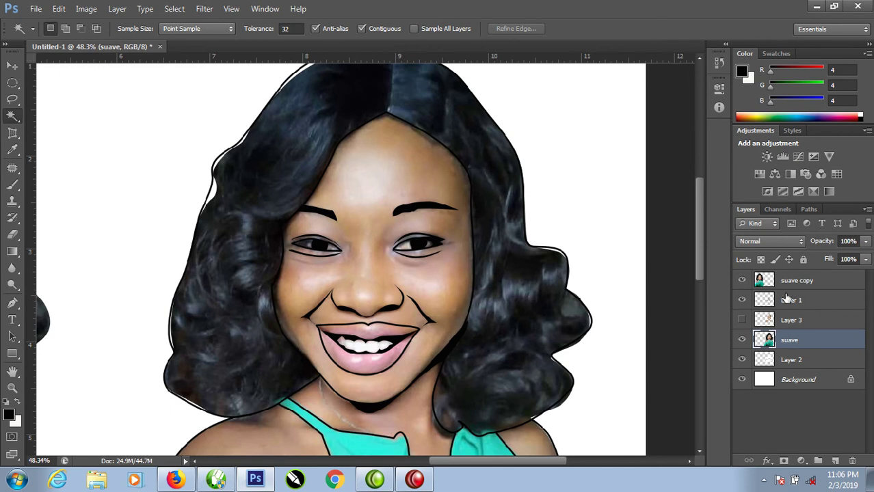
{"action": "left_click", "coordinate": [796, 323]}
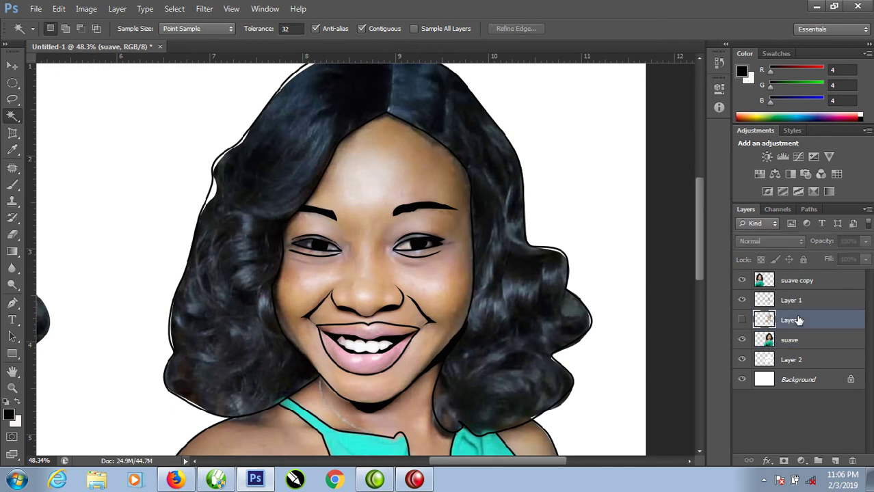
{"action": "key", "text": "ctrl+shift+n"}
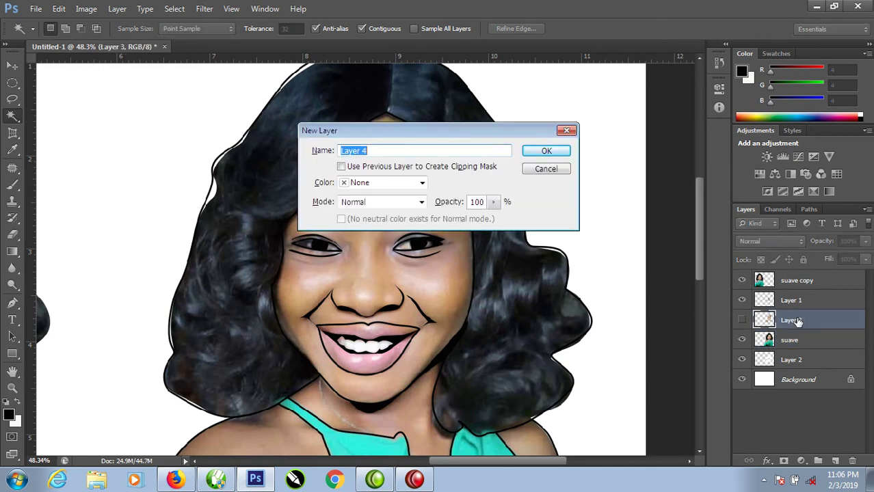
Create Layer 4 and sample the cheek's brown skin tone (R165, G117, B79) as foreground colour.
{"action": "left_click", "coordinate": [550, 152]}
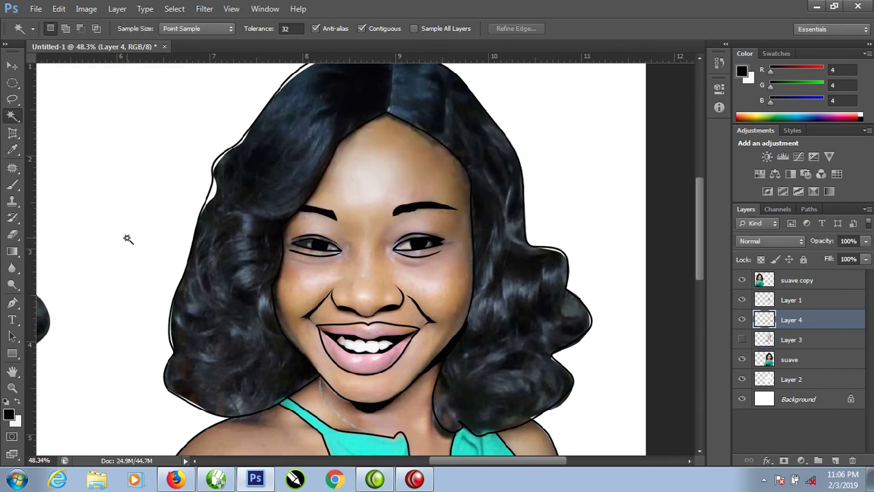
{"action": "left_click", "coordinate": [12, 151]}
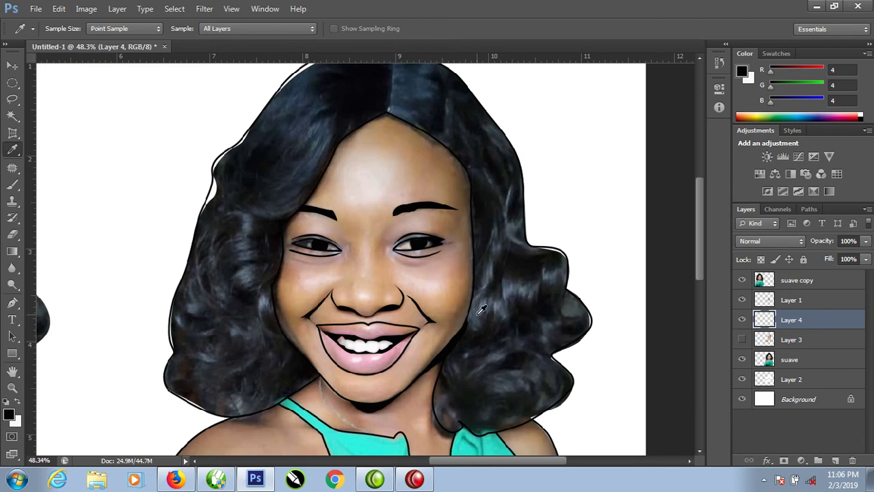
{"action": "left_click", "coordinate": [456, 301]}
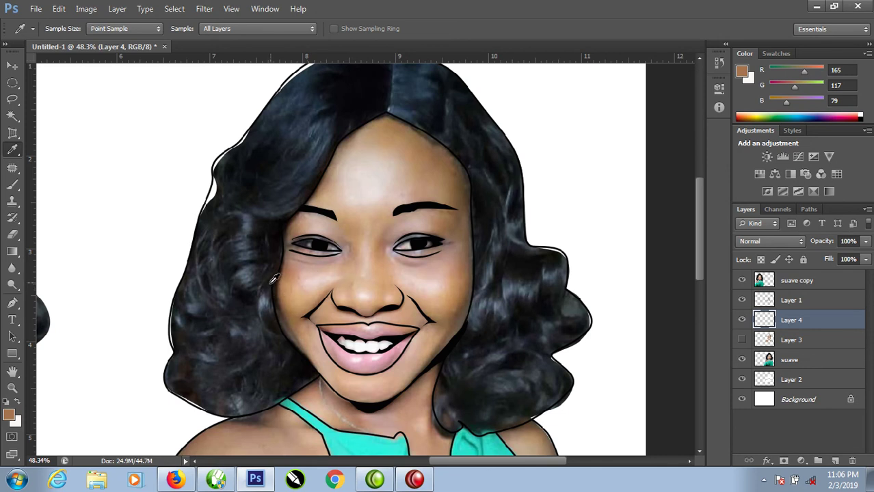
Trace a curved Pen path along the left cheek edge beside the hair.
{"action": "key", "text": "l"}
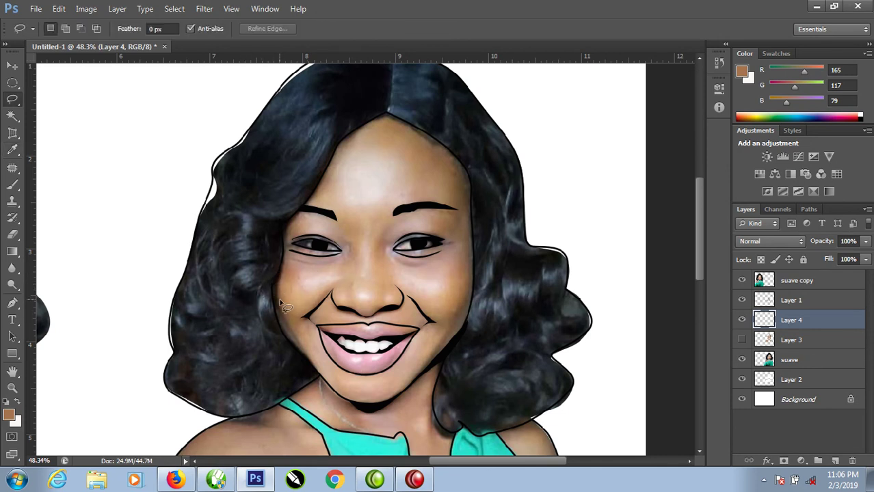
{"action": "key", "text": "p"}
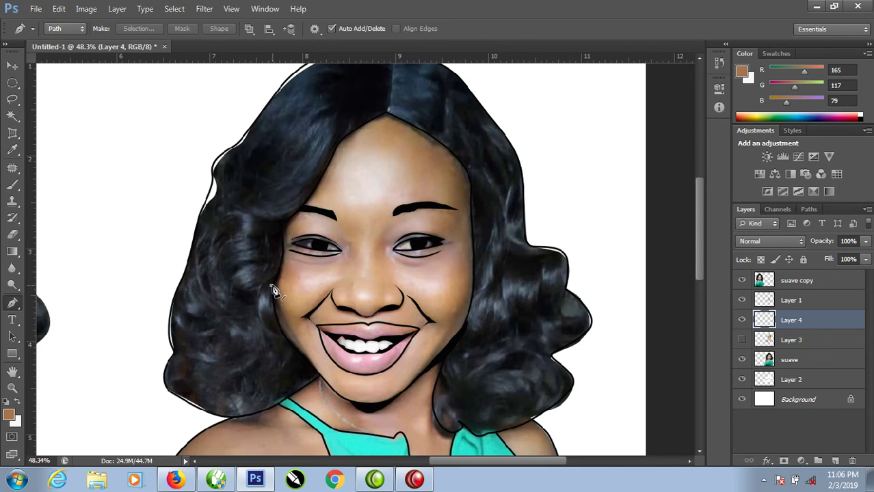
{"action": "left_click", "coordinate": [271, 286]}
{"action": "left_click_drag", "start_coordinate": [288, 338], "coordinate": [301, 354]}
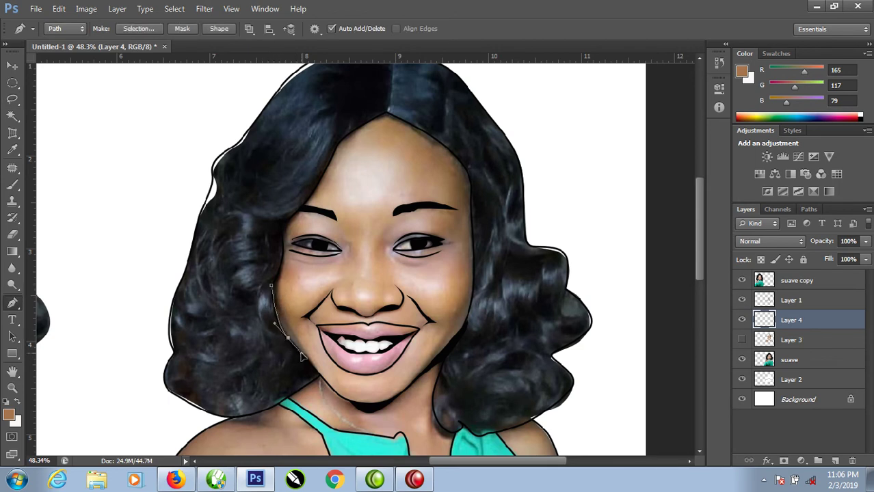
{"action": "left_click", "coordinate": [316, 367]}
{"action": "left_click_drag", "start_coordinate": [279, 273], "coordinate": [285, 262]}
{"action": "left_click_drag", "start_coordinate": [282, 248], "coordinate": [267, 300]}
Fill the cheek path with the sampled skin tone and convert it to a selection.
{"action": "right_click", "coordinate": [282, 311]}
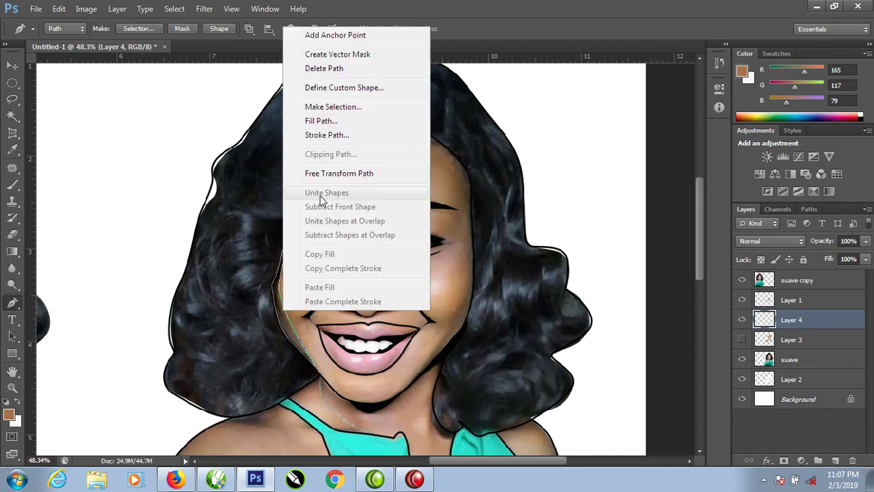
{"action": "left_click", "coordinate": [318, 121]}
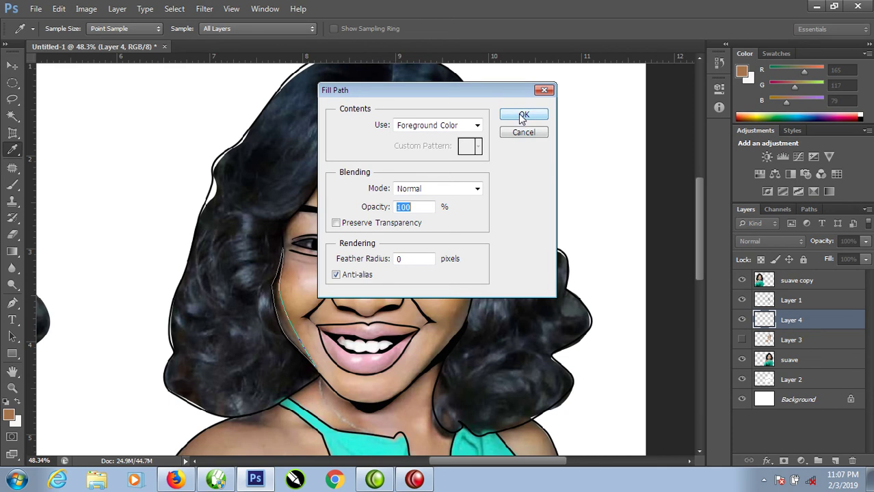
{"action": "left_click", "coordinate": [518, 114]}
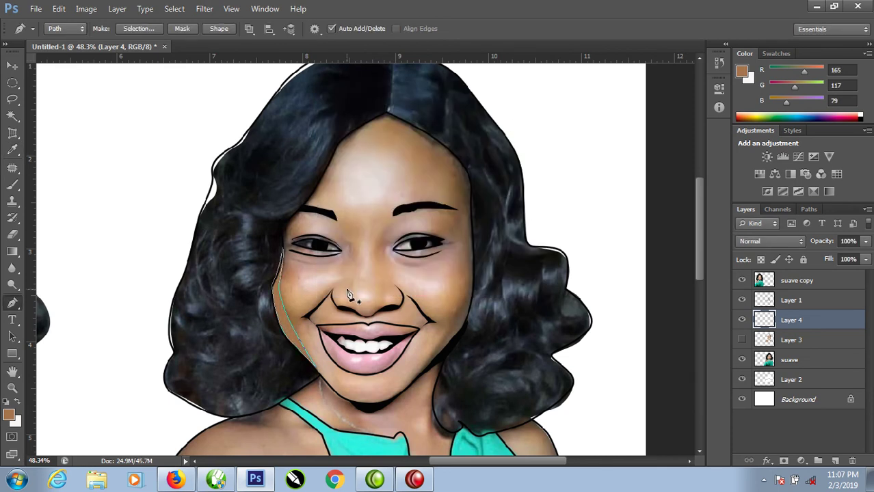
{"action": "key", "text": "ctrl+Return"}
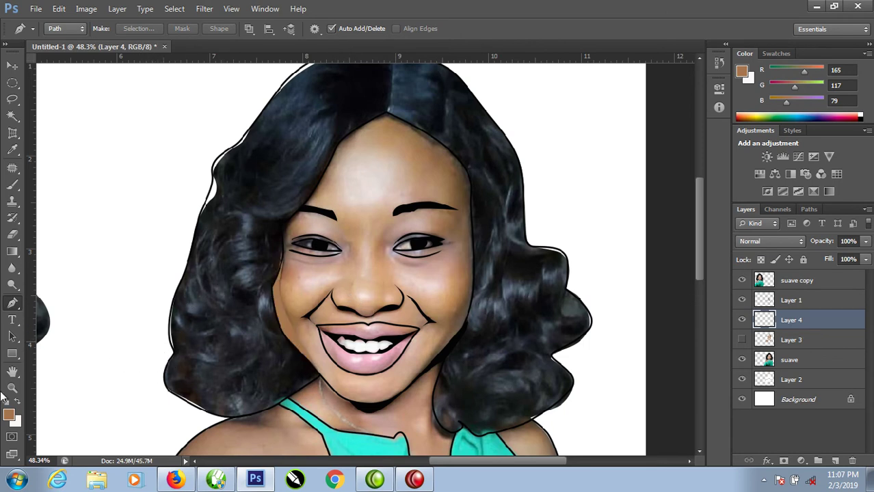
Set the foreground colour to darker brown 9e5e2b and fill the left cheek patch.
{"action": "left_click", "coordinate": [11, 414]}
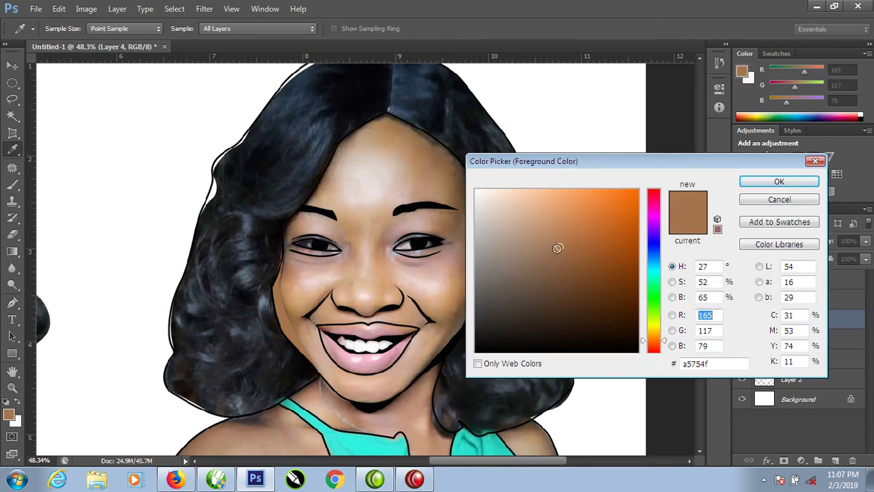
{"action": "left_click_drag", "start_coordinate": [557, 248], "coordinate": [592, 252]}
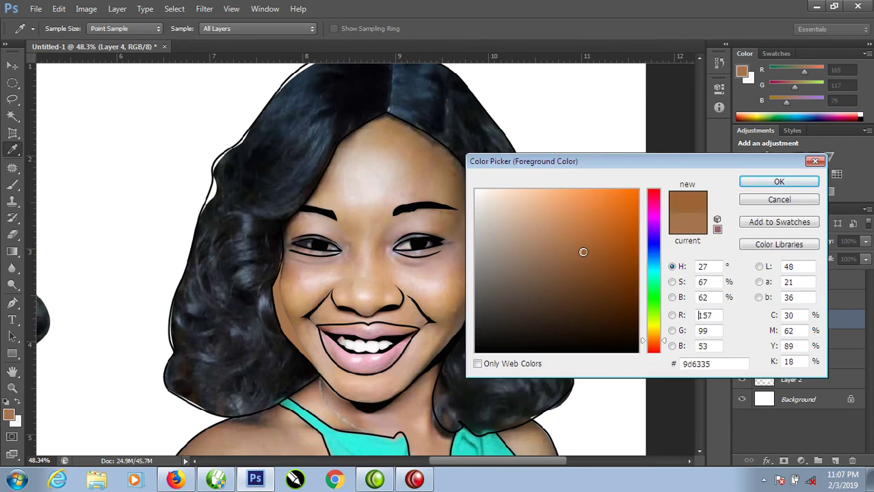
{"action": "left_click", "coordinate": [756, 179]}
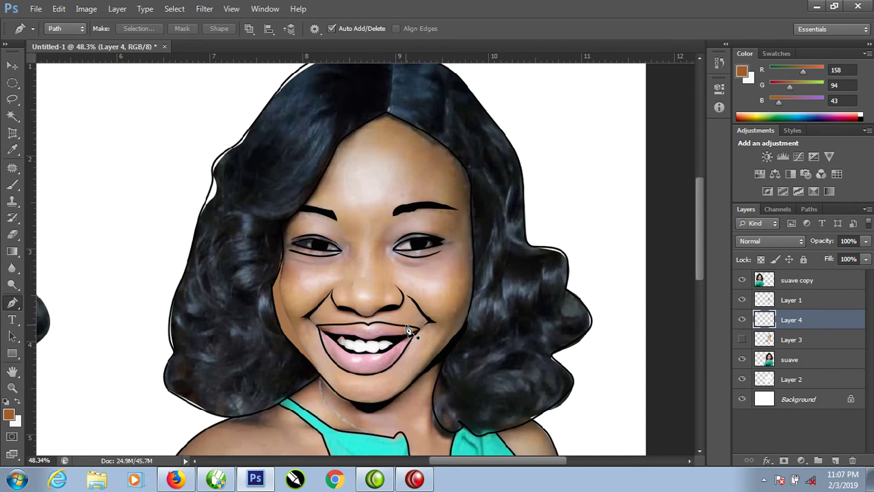
{"action": "key", "text": "alt+BackSpace"}
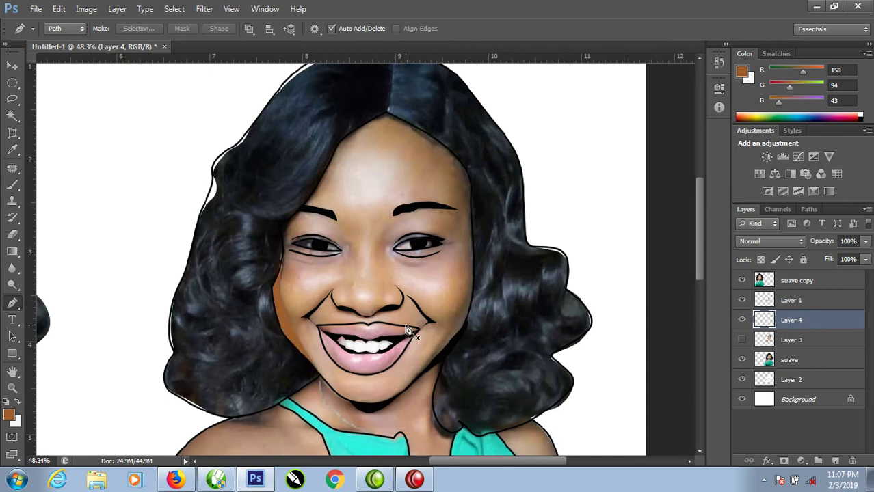
Trace a pen path around the right-hand eye, fill it brown, then delete the path.
{"action": "left_click", "coordinate": [398, 213]}
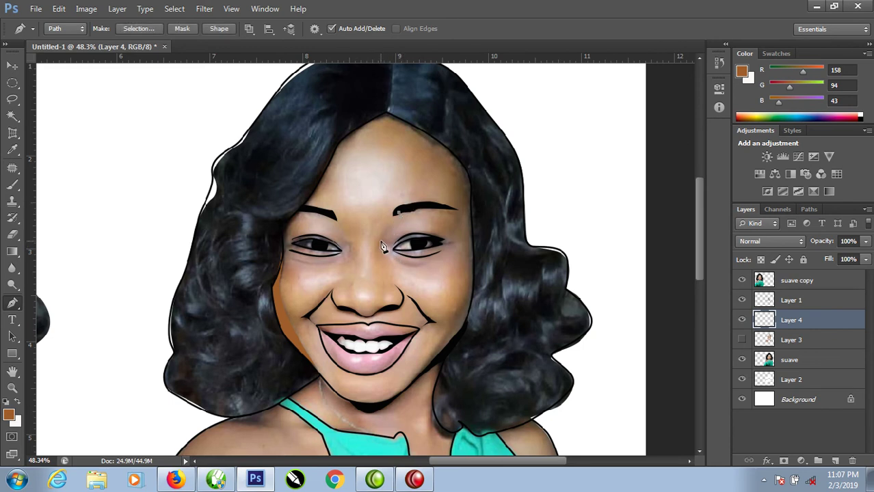
{"action": "mouse_move", "coordinate": [375, 259]}
{"action": "left_mouse_down"}
{"action": "mouse_move", "coordinate": [408, 267]}
{"action": "mouse_move", "coordinate": [436, 255]}
{"action": "left_mouse_up"}
{"action": "mouse_move", "coordinate": [408, 265]}
{"action": "left_mouse_down"}
{"action": "mouse_move", "coordinate": [393, 260]}
{"action": "mouse_move", "coordinate": [407, 266]}
{"action": "left_mouse_up"}
{"action": "left_click_drag", "start_coordinate": [409, 266], "coordinate": [387, 253]}
{"action": "mouse_move", "coordinate": [399, 236]}
{"action": "left_mouse_down"}
{"action": "mouse_move", "coordinate": [393, 241]}
{"action": "mouse_move", "coordinate": [428, 204]}
{"action": "left_mouse_up"}
{"action": "right_click", "coordinate": [381, 248]}
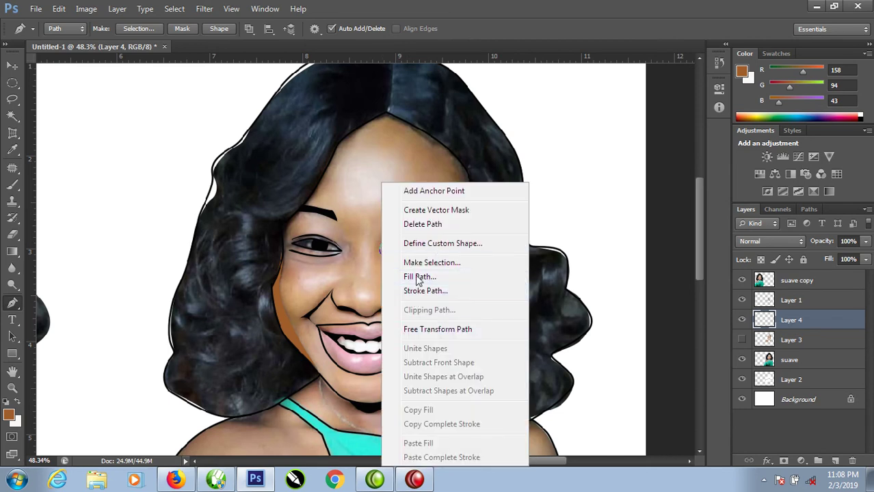
{"action": "left_click", "coordinate": [419, 276]}
{"action": "left_click", "coordinate": [518, 115]}
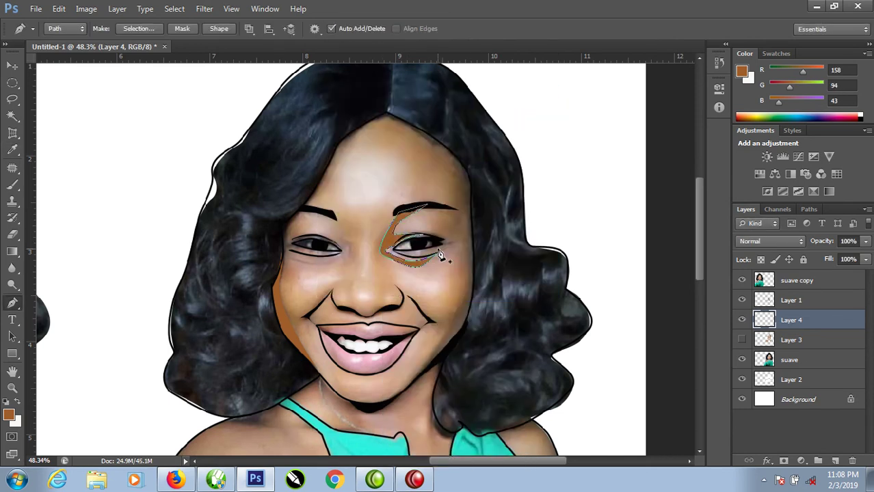
{"action": "key", "text": "Delete"}
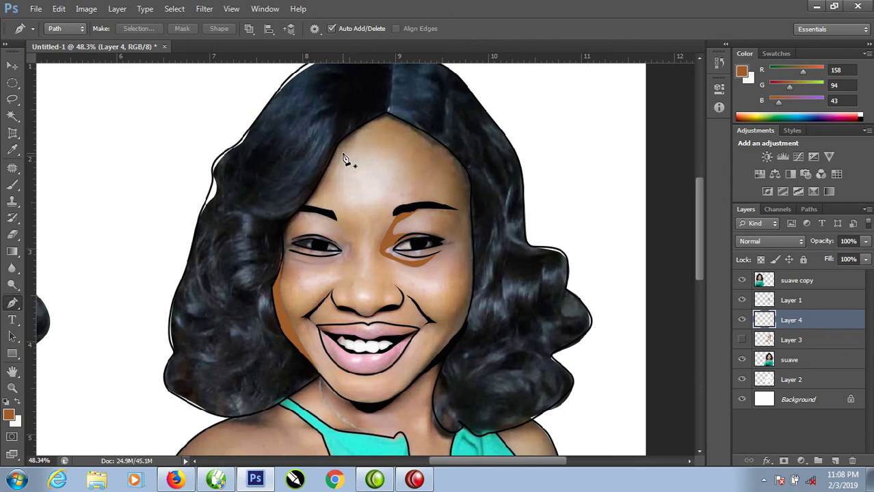
Trace a pen path from the forehead hairline down beside the left eye toward the nose.
{"action": "left_click", "coordinate": [355, 132]}
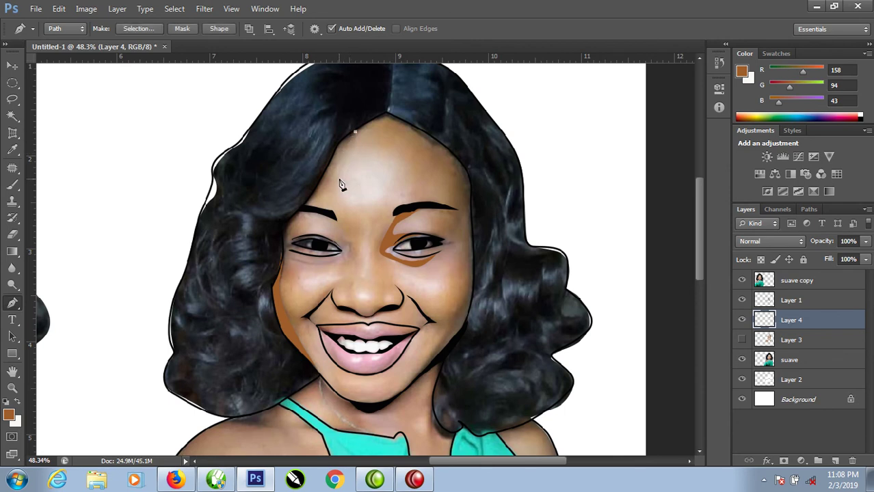
{"action": "left_click_drag", "start_coordinate": [333, 175], "coordinate": [337, 190]}
{"action": "left_click", "coordinate": [362, 219]}
{"action": "left_click_drag", "start_coordinate": [363, 244], "coordinate": [362, 264]}
{"action": "left_click", "coordinate": [344, 283]}
{"action": "left_click_drag", "start_coordinate": [290, 267], "coordinate": [287, 260]}
{"action": "left_click", "coordinate": [302, 263], "text": "alt"}
Curve the path back up past the left eye and close it at the forehead.
{"action": "left_click_drag", "start_coordinate": [346, 260], "coordinate": [348, 240]}
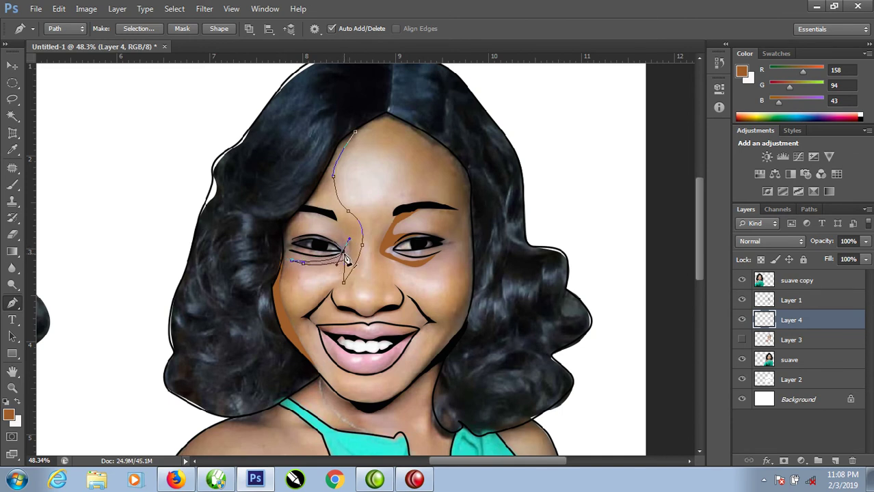
{"action": "left_click", "coordinate": [346, 258], "text": "alt"}
{"action": "mouse_move", "coordinate": [342, 235]}
{"action": "left_mouse_down"}
{"action": "mouse_move", "coordinate": [318, 196]}
{"action": "mouse_move", "coordinate": [348, 224]}
{"action": "mouse_move", "coordinate": [346, 216]}
{"action": "mouse_move", "coordinate": [311, 205]}
{"action": "left_mouse_up"}
{"action": "key", "text": "ctrl+z"}
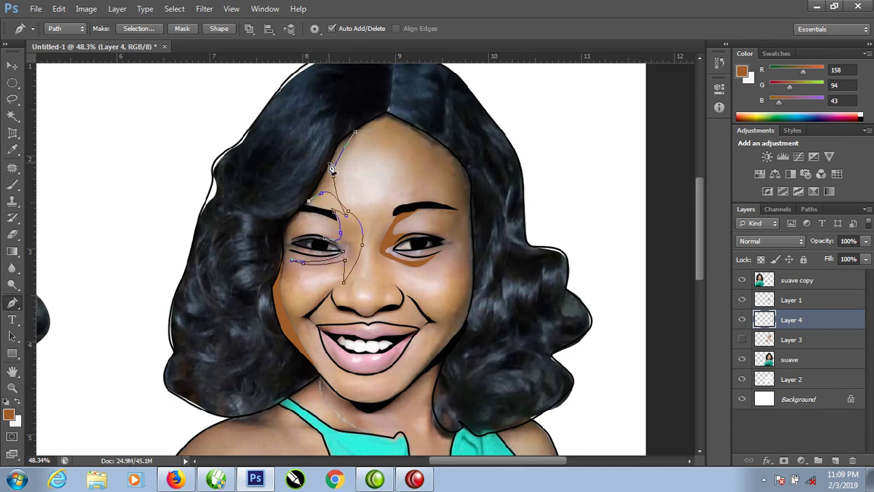
{"action": "left_click_drag", "start_coordinate": [332, 156], "coordinate": [336, 150]}
{"action": "left_click", "coordinate": [355, 132]}
Fill the forehead band path with brown, then load and clear the selection.
{"action": "right_click", "coordinate": [330, 183]}
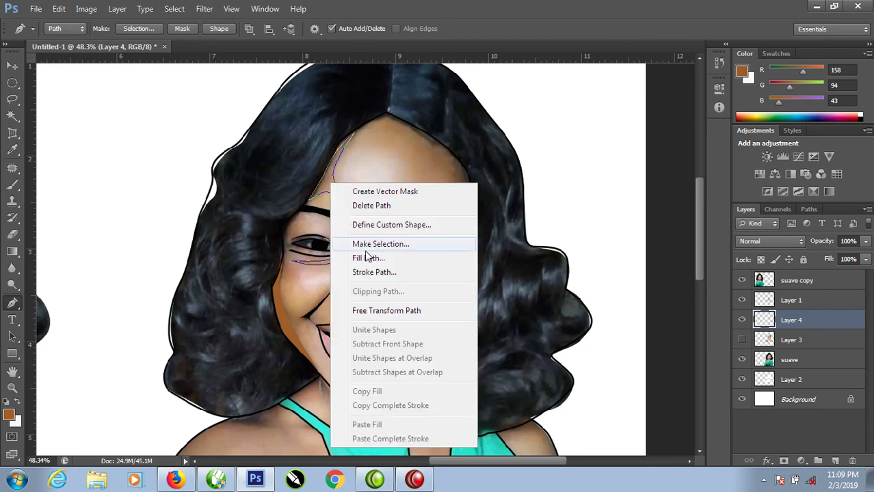
{"action": "left_click", "coordinate": [368, 259]}
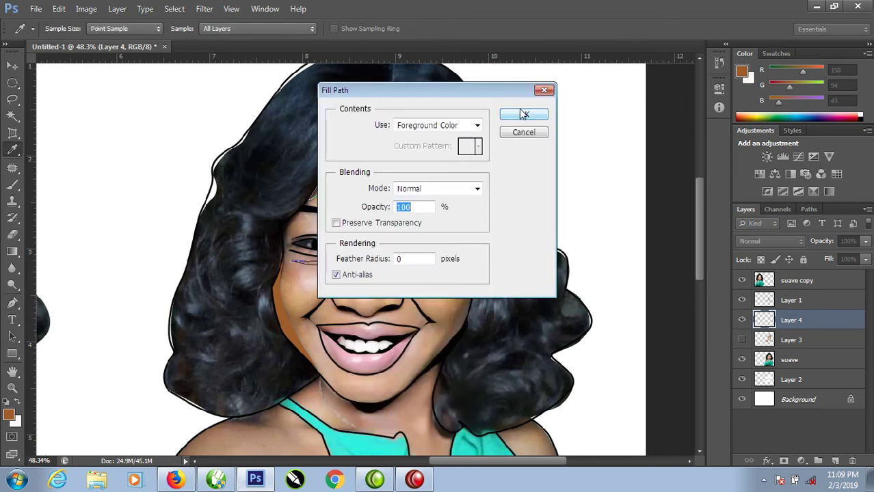
{"action": "left_click", "coordinate": [520, 115]}
{"action": "key", "text": "ctrl+Return"}
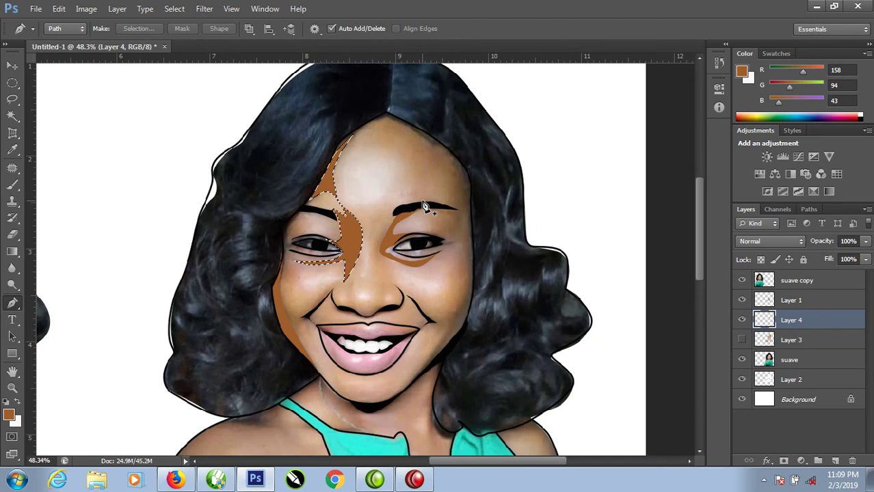
{"action": "key", "text": "ctrl+d"}
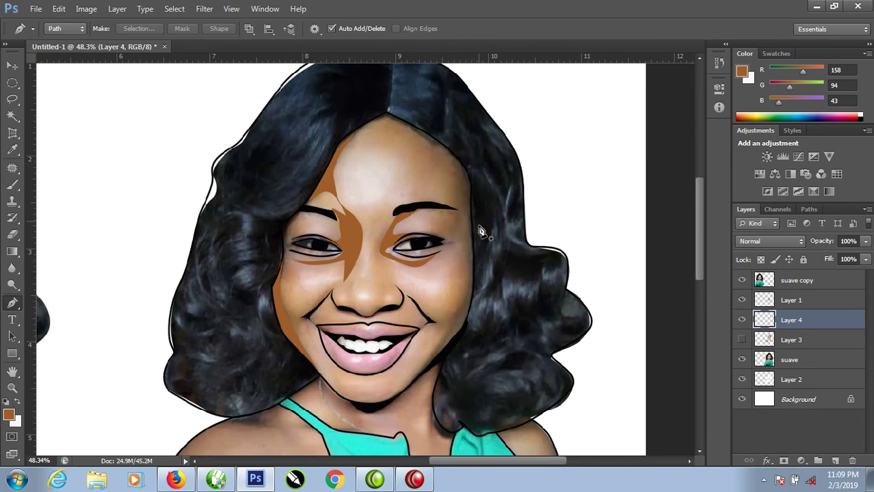
Start a pen path at the right forehead edge and curve it around the right-hand eye.
{"action": "left_click", "coordinate": [452, 158]}
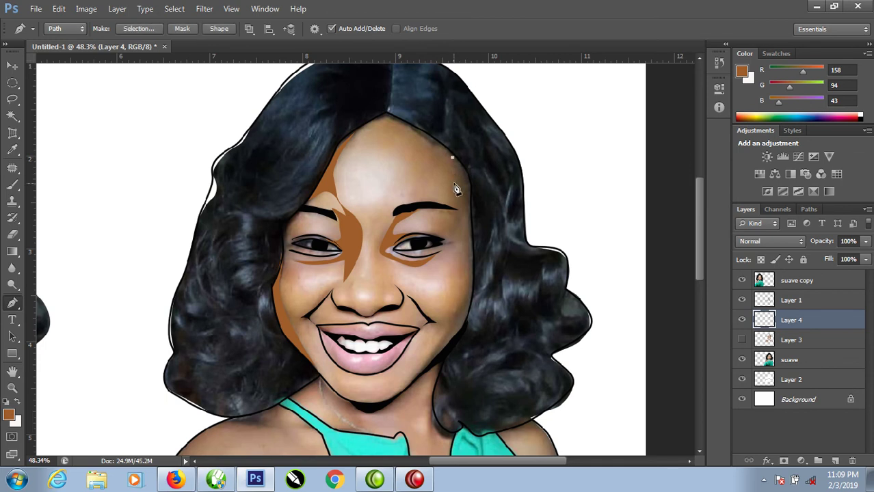
{"action": "left_click", "coordinate": [458, 218]}
{"action": "left_click", "coordinate": [442, 209]}
{"action": "left_click", "coordinate": [432, 236]}
{"action": "left_click_drag", "start_coordinate": [432, 236], "coordinate": [446, 244]}
{"action": "left_click_drag", "start_coordinate": [424, 250], "coordinate": [412, 254]}
{"action": "left_click_drag", "start_coordinate": [414, 257], "coordinate": [439, 258]}
{"action": "left_click", "coordinate": [464, 251]}
Extend the path down the cheek to the jaw, back up the face edge, and close it.
{"action": "left_click", "coordinate": [455, 314]}
{"action": "left_click_drag", "start_coordinate": [457, 315], "coordinate": [438, 323]}
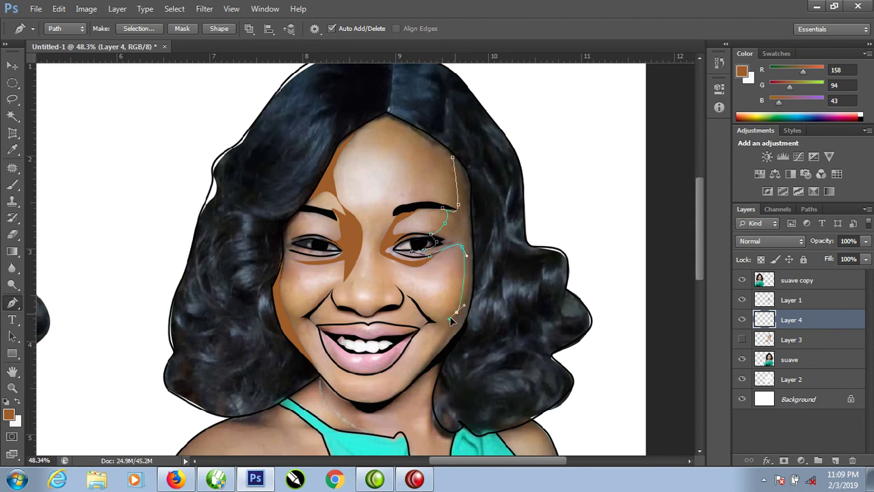
{"action": "left_click", "coordinate": [435, 320]}
{"action": "left_click_drag", "start_coordinate": [436, 327], "coordinate": [442, 342]}
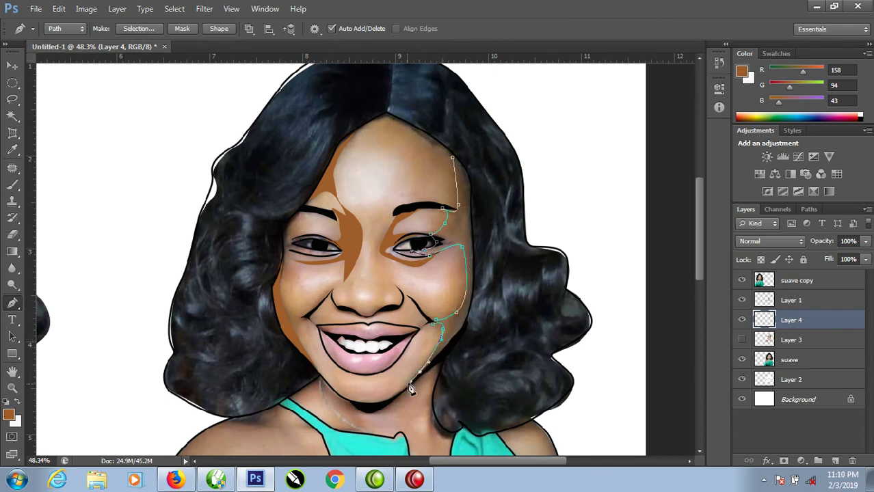
{"action": "mouse_move", "coordinate": [405, 384]}
{"action": "left_mouse_down"}
{"action": "mouse_move", "coordinate": [401, 400]}
{"action": "mouse_move", "coordinate": [468, 321]}
{"action": "left_mouse_up"}
{"action": "left_click_drag", "start_coordinate": [474, 255], "coordinate": [473, 205]}
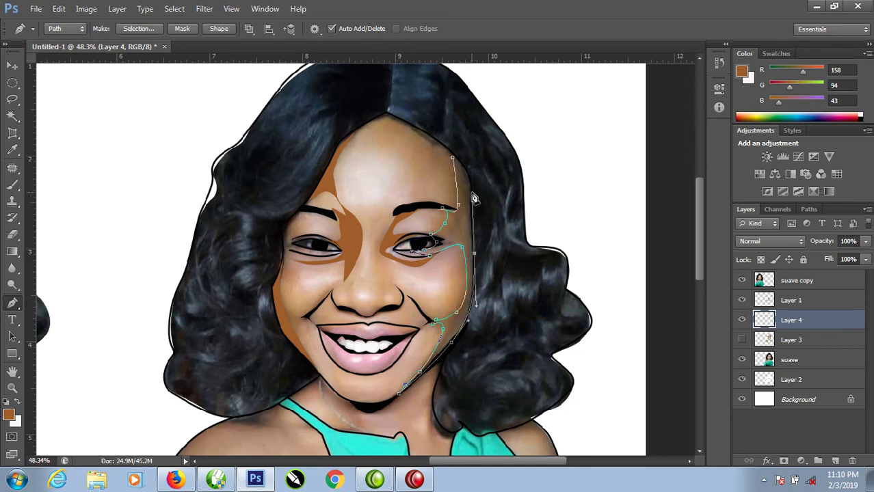
{"action": "left_click_drag", "start_coordinate": [474, 207], "coordinate": [473, 185]}
{"action": "left_click", "coordinate": [452, 158]}
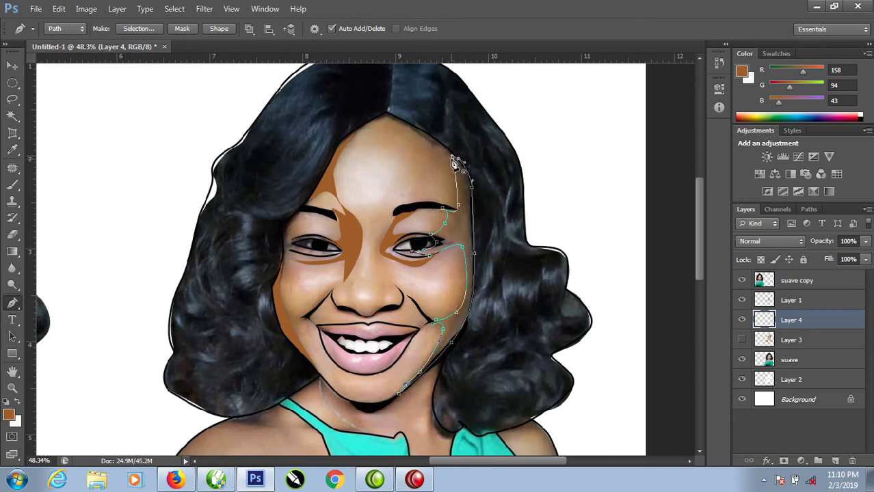
Fill the right-side cheek path with brown and clear the selection.
{"action": "key", "text": "Return"}
{"action": "right_click", "coordinate": [462, 234]}
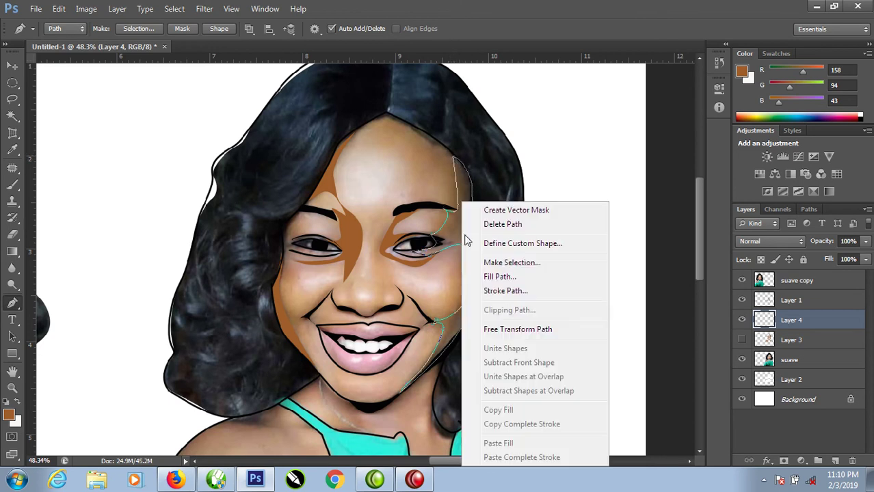
{"action": "left_click", "coordinate": [501, 277]}
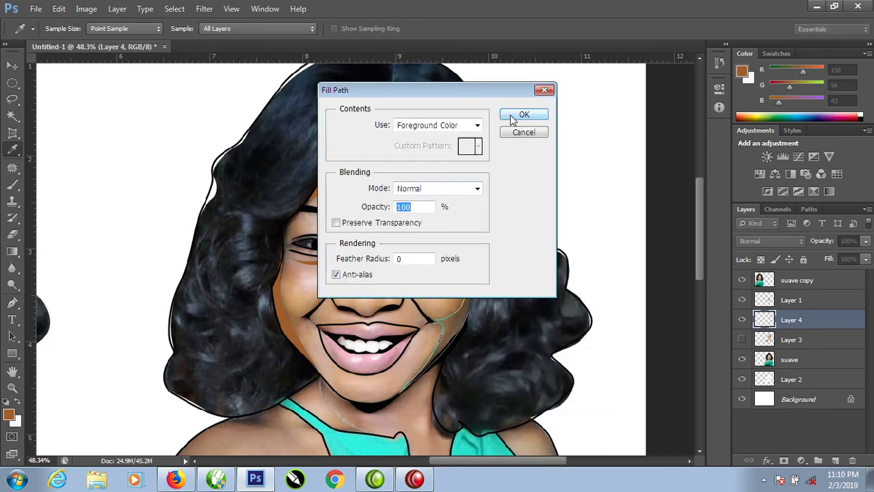
{"action": "left_click", "coordinate": [512, 118]}
{"action": "key", "text": "ctrl+Return"}
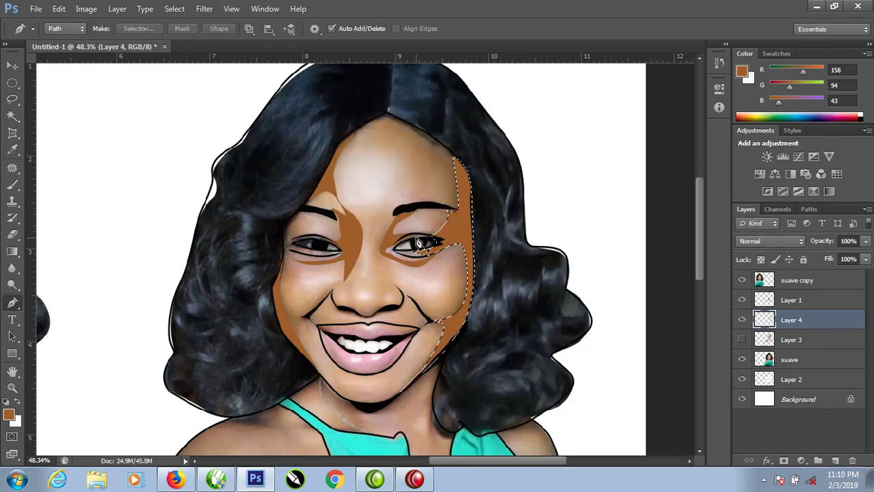
{"action": "key", "text": "ctrl+d"}
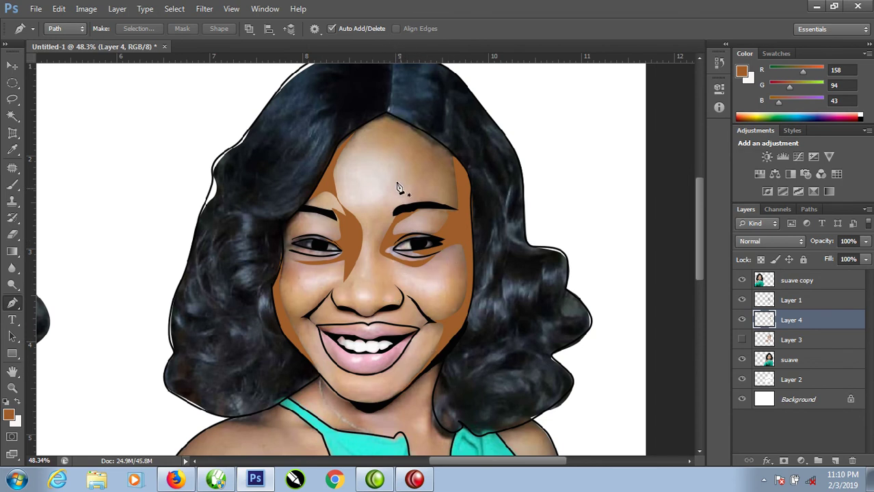
Trace a closed pen path over the right forehead from the hair parting to the eyebrow.
{"action": "left_click", "coordinate": [358, 129]}
{"action": "left_click_drag", "start_coordinate": [412, 169], "coordinate": [411, 199]}
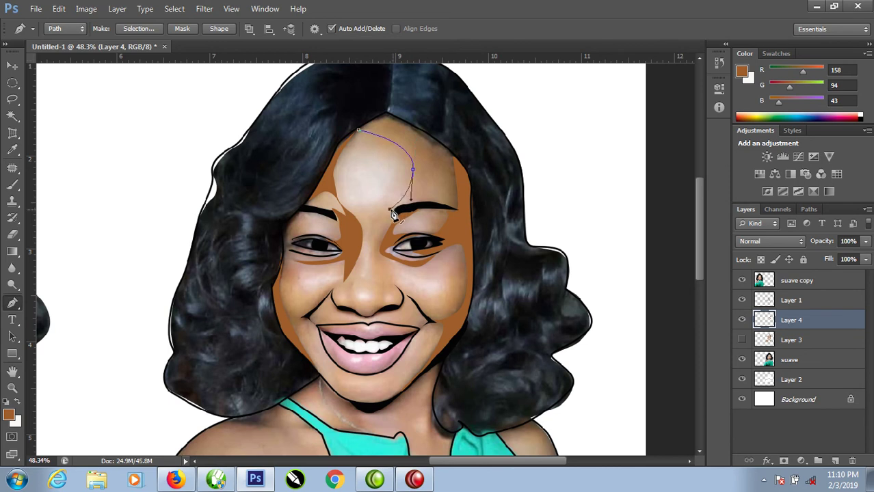
{"action": "left_click_drag", "start_coordinate": [390, 209], "coordinate": [423, 209]}
{"action": "mouse_move", "coordinate": [448, 170]}
{"action": "left_mouse_down"}
{"action": "mouse_move", "coordinate": [461, 185]}
{"action": "mouse_move", "coordinate": [452, 154]}
{"action": "mouse_move", "coordinate": [420, 129]}
{"action": "left_mouse_up"}
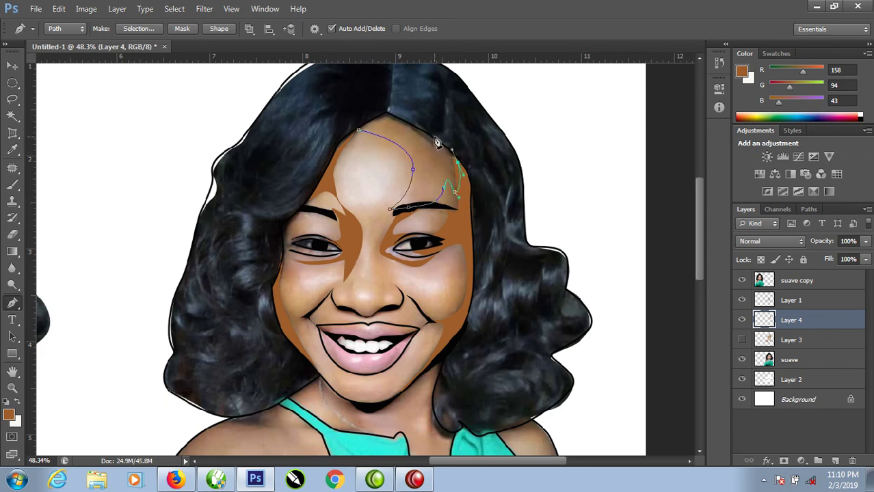
{"action": "left_click", "coordinate": [388, 114]}
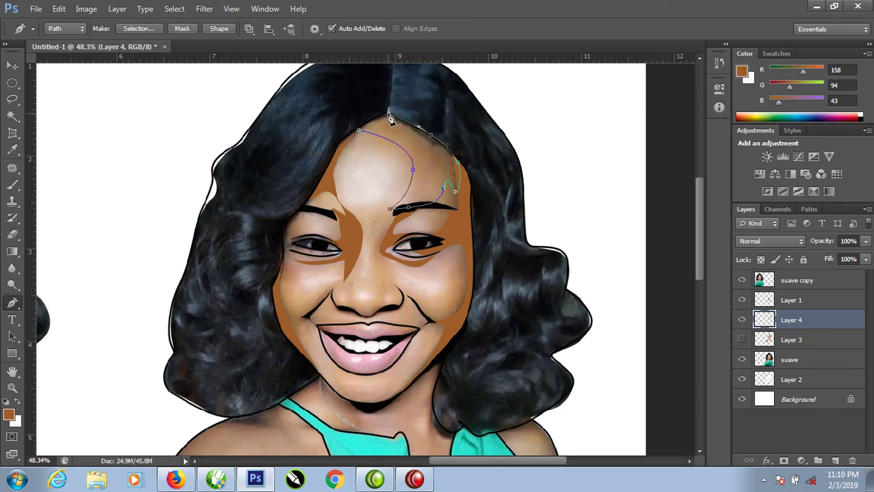
{"action": "left_click", "coordinate": [358, 133]}
Fill the forehead path with brown, backing out of Stroke Path first, then hide the path.
{"action": "right_click", "coordinate": [401, 151]}
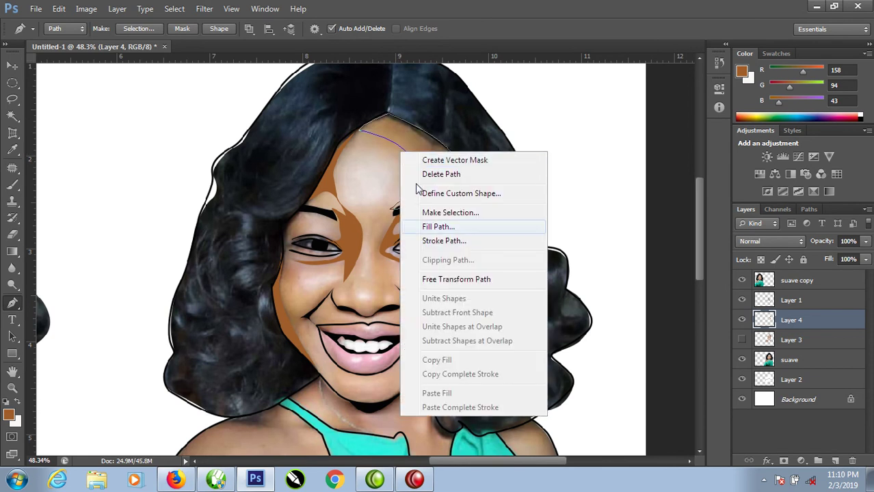
{"action": "left_click", "coordinate": [442, 240]}
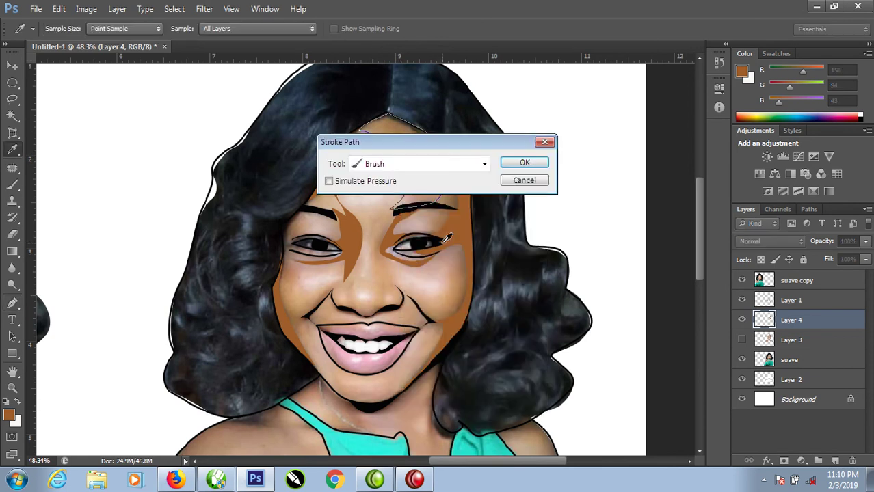
{"action": "left_click", "coordinate": [545, 145]}
{"action": "right_click", "coordinate": [446, 176]}
{"action": "left_click", "coordinate": [484, 251]}
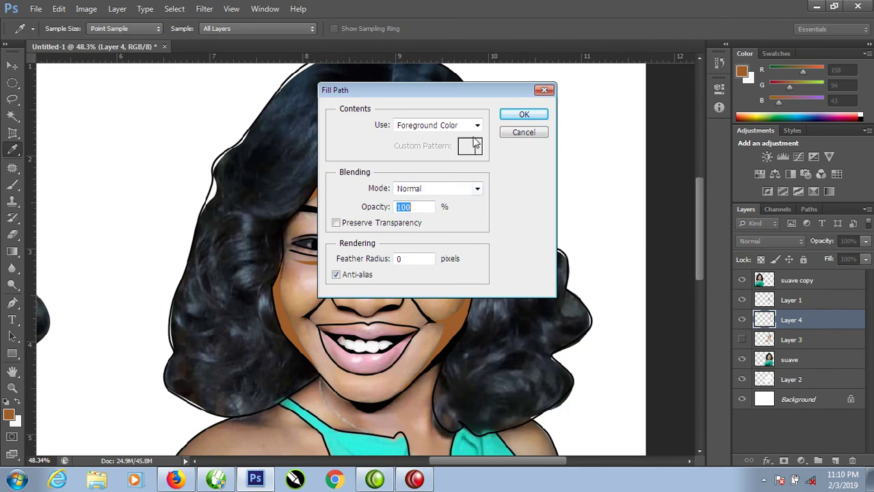
{"action": "left_click", "coordinate": [524, 115]}
{"action": "key", "text": "Return"}
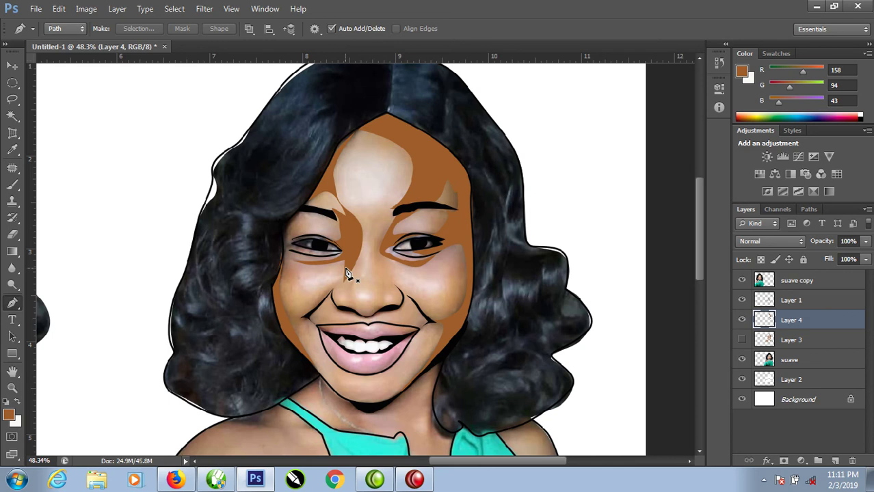
Toggle Layer 3 to compare, then sample the light skin tone from the face with the Eyedropper.
{"action": "left_click", "coordinate": [742, 339]}
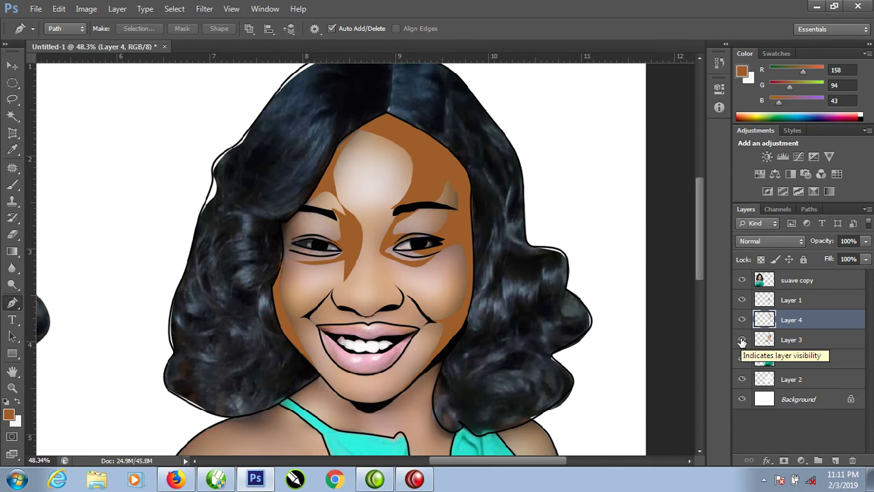
{"action": "left_click", "coordinate": [742, 340]}
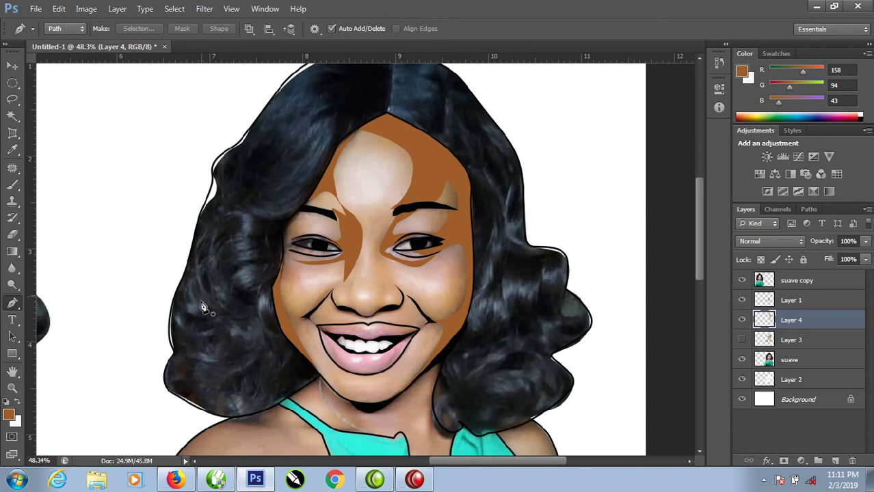
{"action": "left_click", "coordinate": [13, 152]}
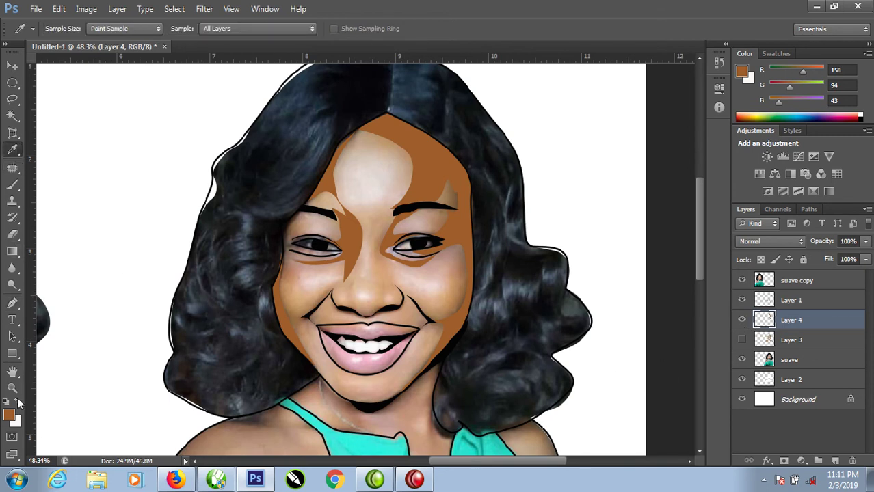
{"action": "left_click", "coordinate": [18, 403]}
{"action": "left_click", "coordinate": [382, 274]}
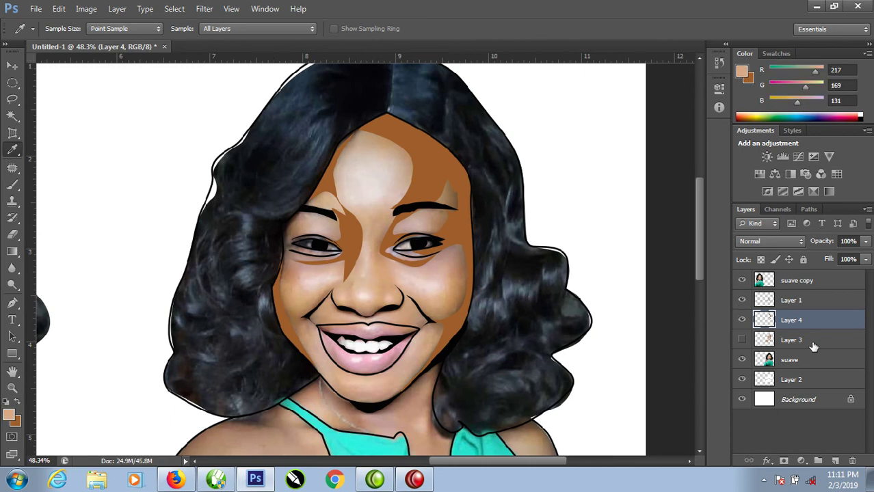
Compare the shading by toggling Layers 4 and 3, undoing twice on Layer 3.
{"action": "left_click", "coordinate": [741, 320]}
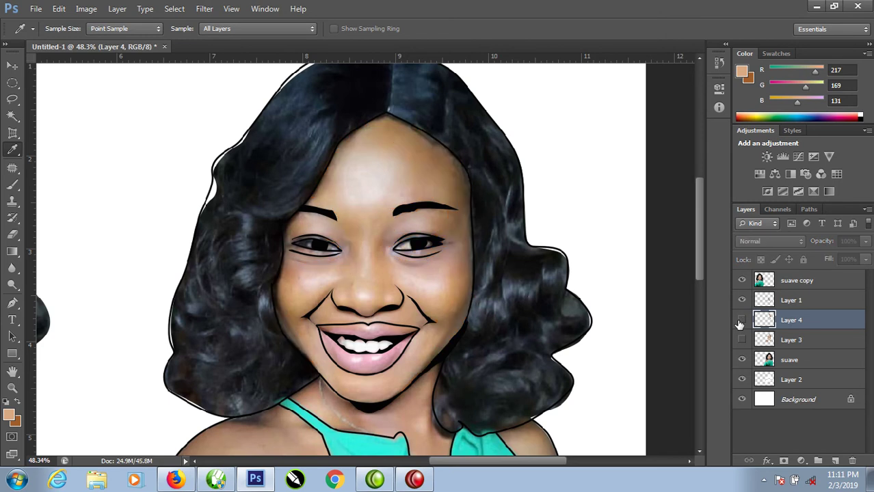
{"action": "left_click", "coordinate": [741, 320]}
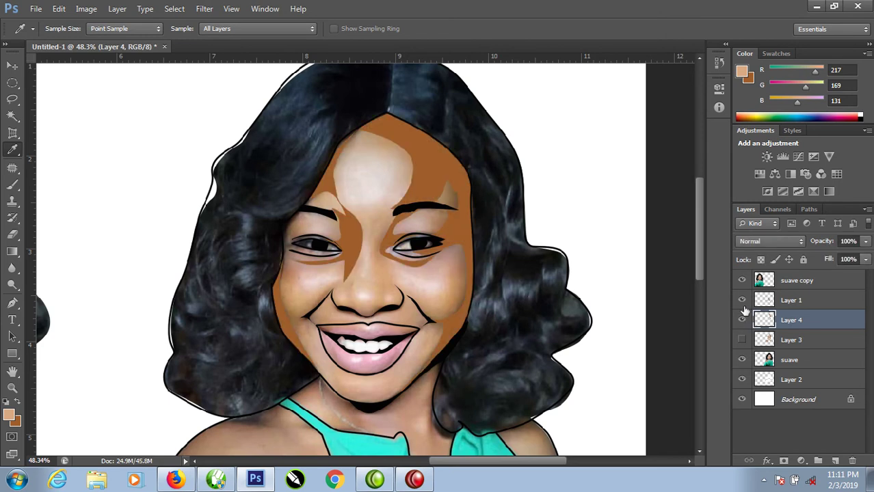
{"action": "left_click", "coordinate": [743, 340]}
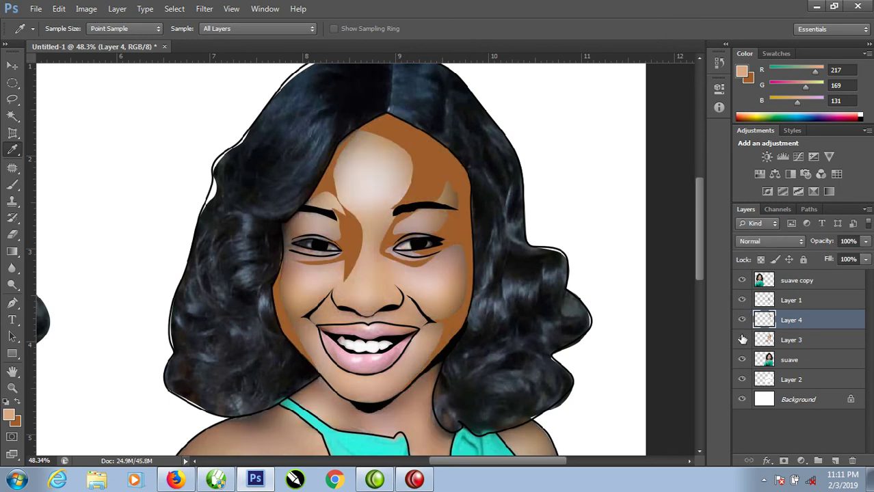
{"action": "left_click", "coordinate": [793, 341]}
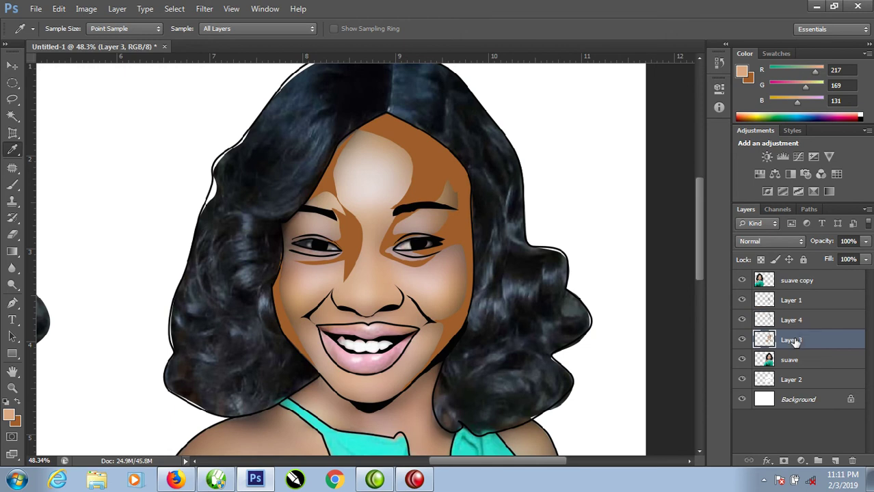
{"action": "key", "text": "ctrl+z"}
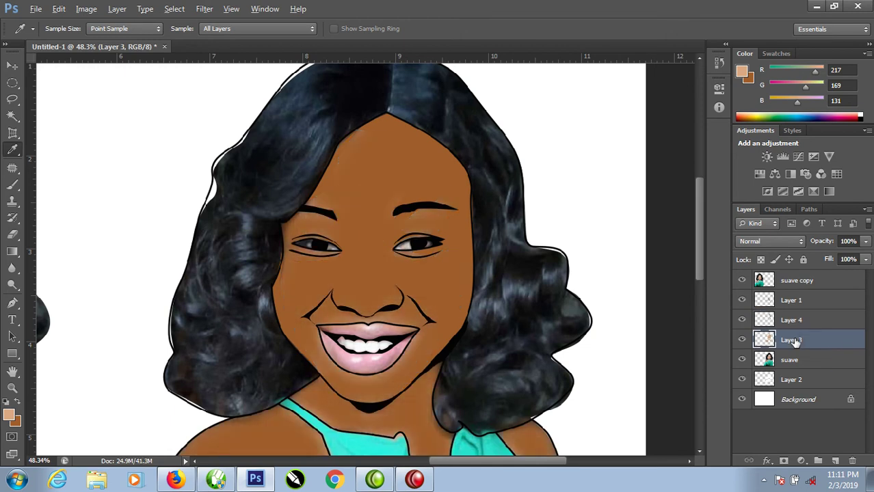
{"action": "key", "text": "ctrl+z"}
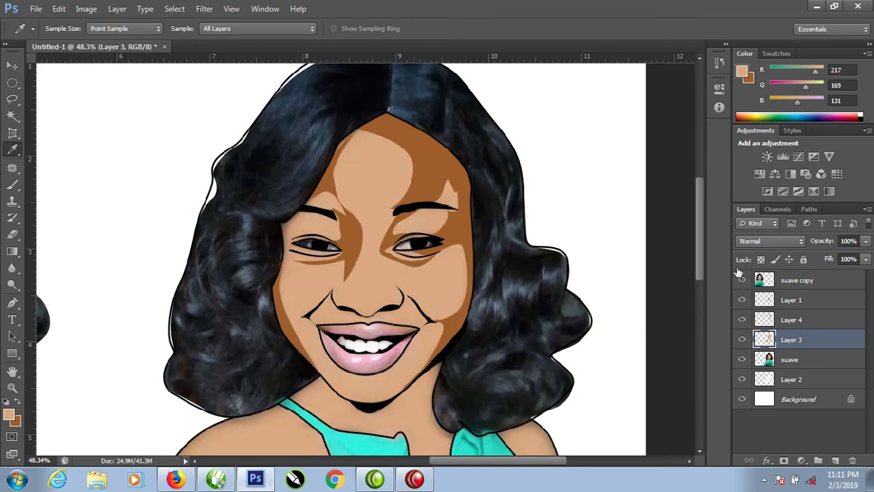
{"action": "left_click", "coordinate": [742, 341]}
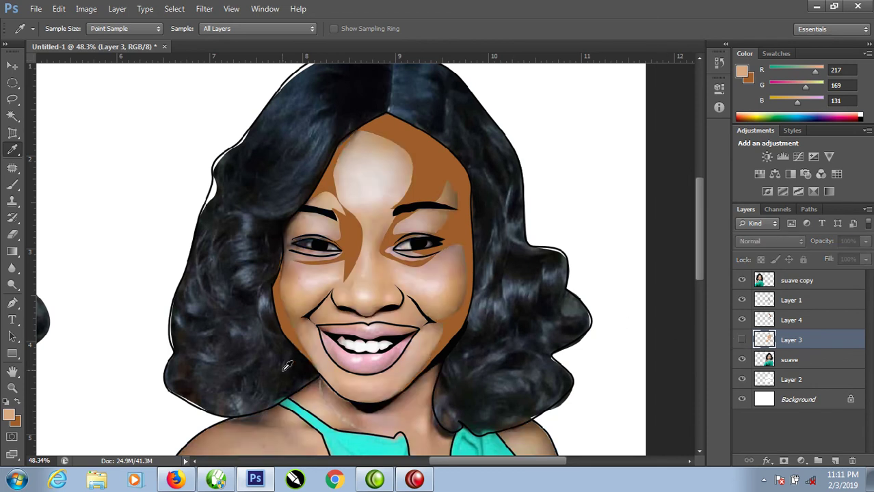
Zoom in on the face and reactivate Layer 4 with brown as the foreground colour.
{"action": "left_click_drag", "start_coordinate": [202, 157], "coordinate": [634, 395]}
{"action": "left_click", "coordinate": [742, 321]}
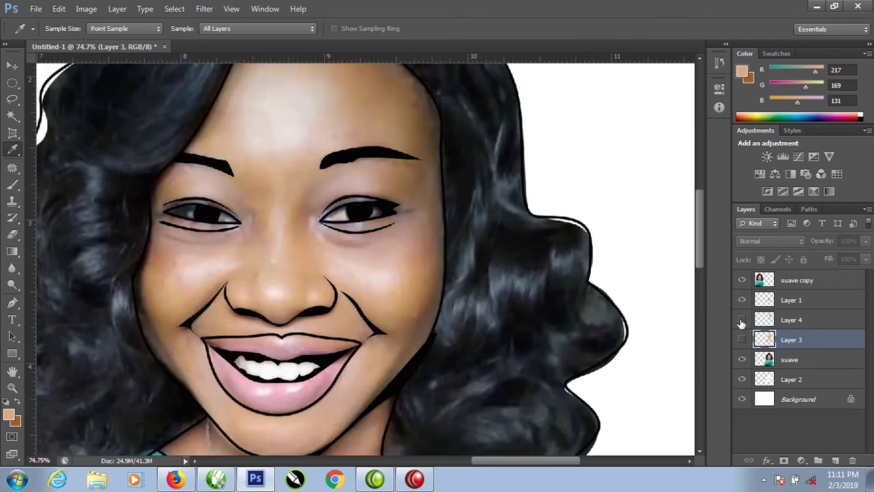
{"action": "left_click", "coordinate": [791, 318]}
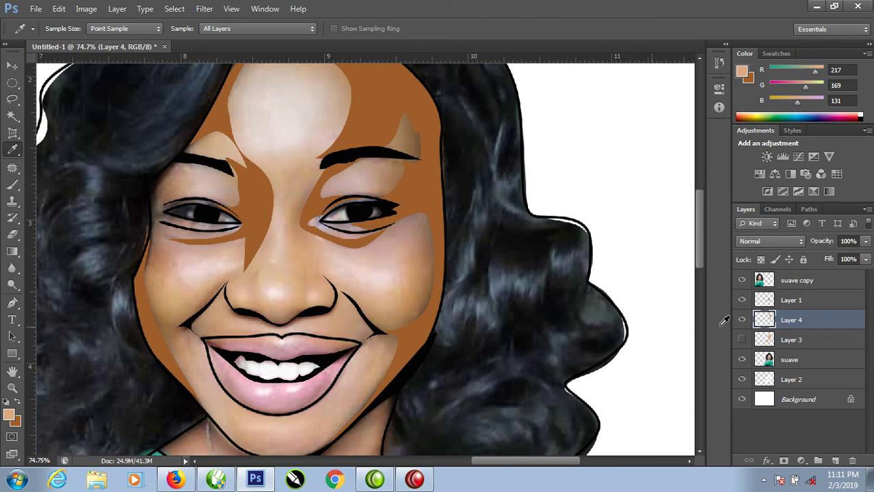
{"action": "left_click", "coordinate": [16, 403]}
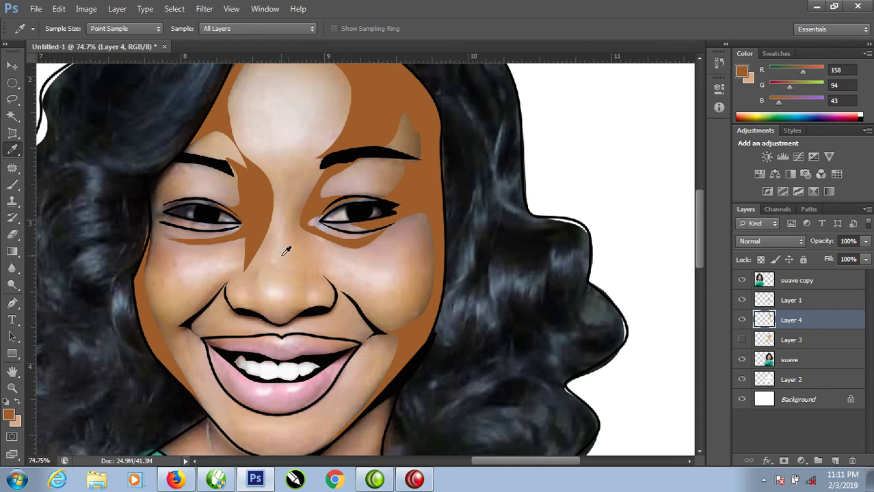
{"action": "key", "text": "p"}
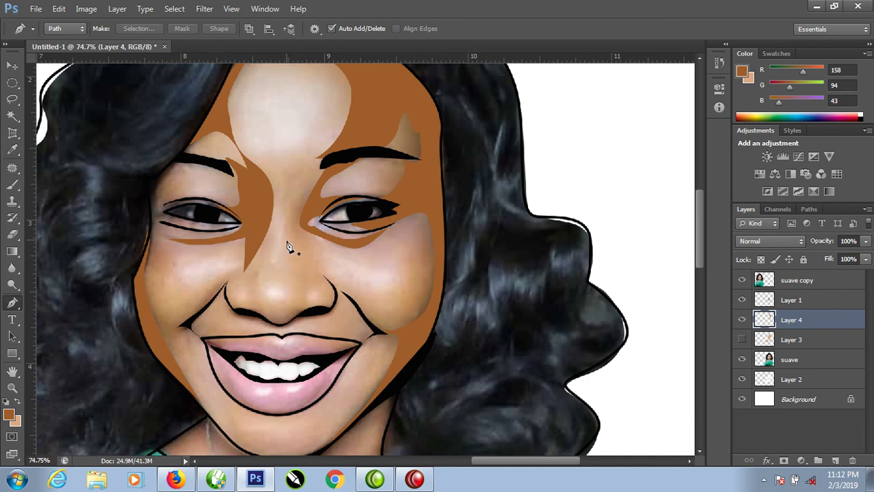
Trace a closed pen path down the nose bridge and around the nostril.
{"action": "left_click", "coordinate": [296, 218]}
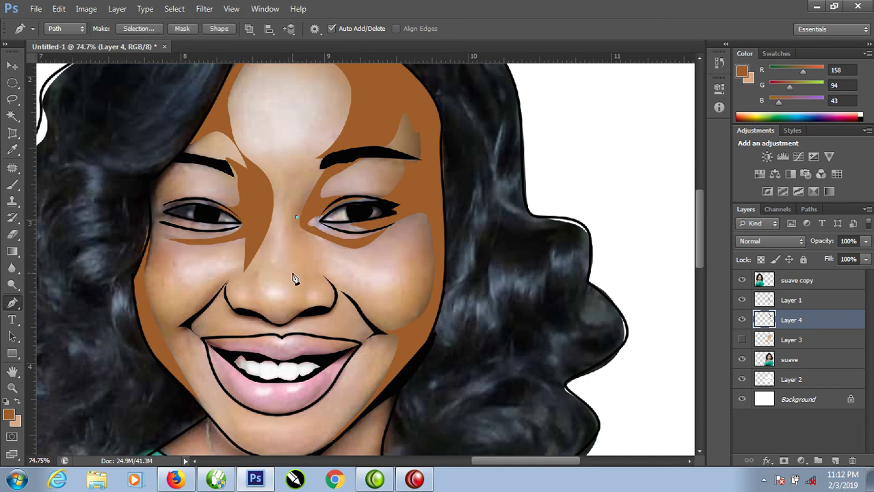
{"action": "left_click_drag", "start_coordinate": [291, 259], "coordinate": [300, 280]}
{"action": "mouse_move", "coordinate": [301, 292]}
{"action": "left_mouse_down"}
{"action": "mouse_move", "coordinate": [270, 326]}
{"action": "mouse_move", "coordinate": [293, 319]}
{"action": "left_mouse_up"}
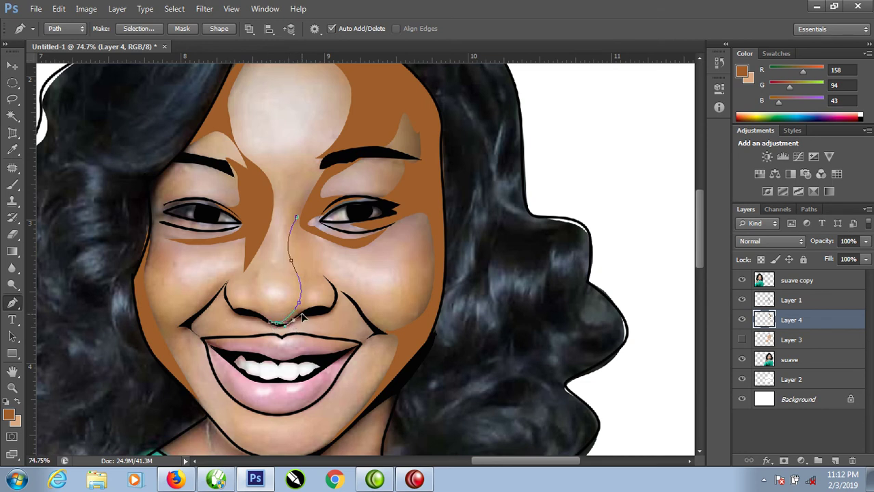
{"action": "left_click", "coordinate": [306, 295]}
{"action": "mouse_move", "coordinate": [317, 294]}
{"action": "left_mouse_down"}
{"action": "mouse_move", "coordinate": [311, 312]}
{"action": "mouse_move", "coordinate": [328, 311]}
{"action": "left_mouse_up"}
{"action": "left_click_drag", "start_coordinate": [339, 302], "coordinate": [333, 291]}
{"action": "left_click", "coordinate": [322, 276]}
{"action": "left_click_drag", "start_coordinate": [320, 257], "coordinate": [314, 231]}
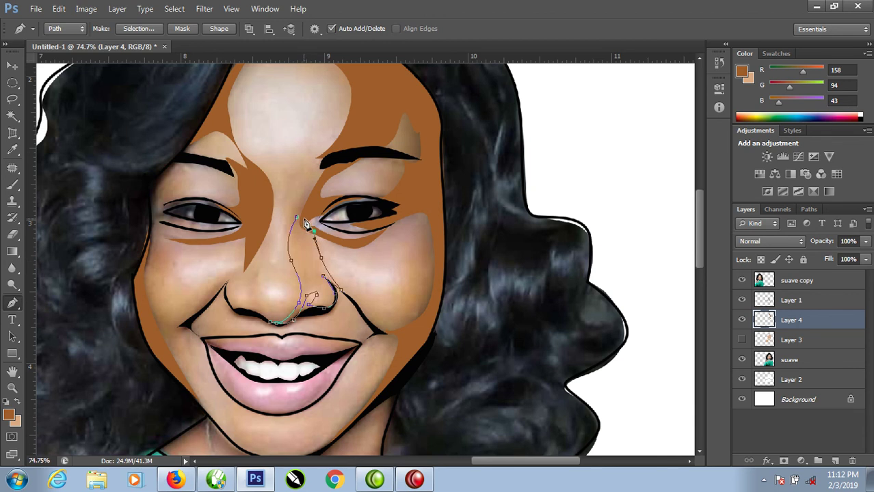
{"action": "left_click_drag", "start_coordinate": [298, 219], "coordinate": [301, 226]}
Fill the nose-side path with brown foreground colour, then load and clear the selection.
{"action": "right_click", "coordinate": [305, 252]}
{"action": "left_click", "coordinate": [355, 277]}
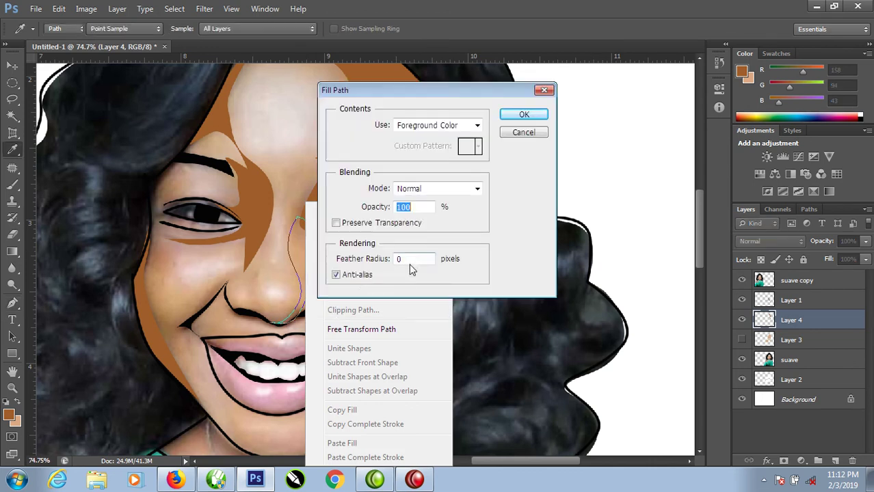
{"action": "left_click", "coordinate": [524, 116]}
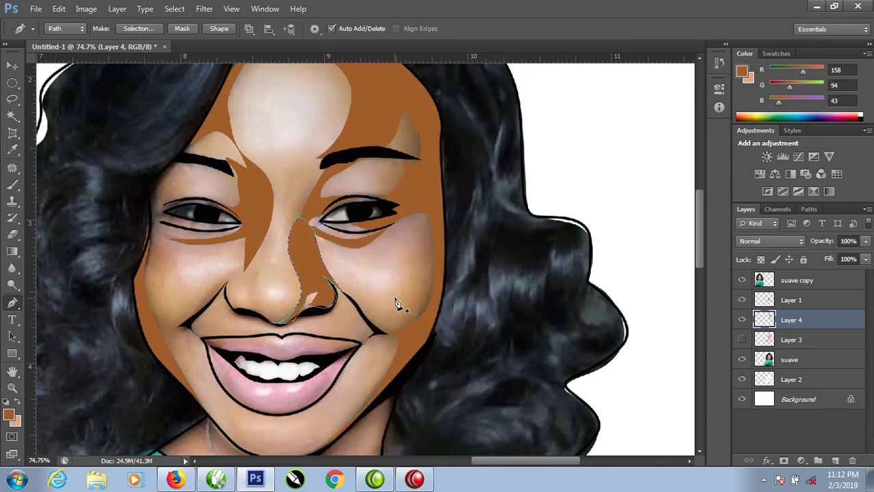
{"action": "key", "text": "ctrl+Return"}
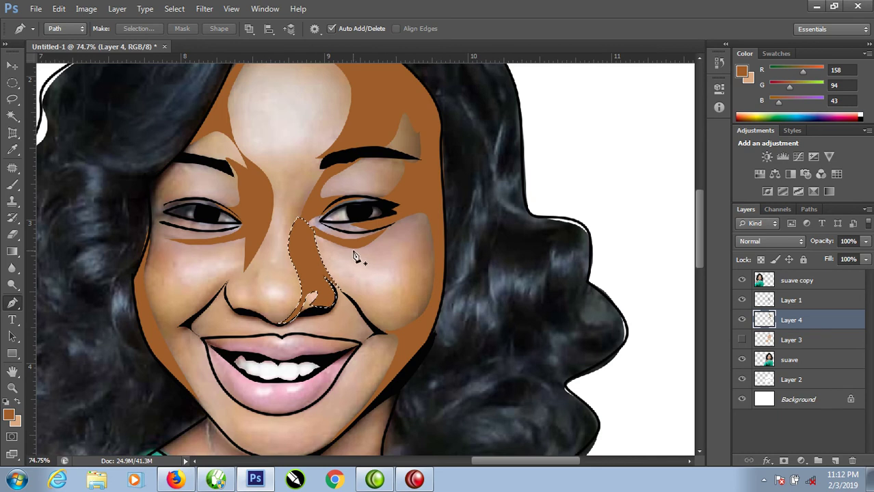
{"action": "key", "text": "ctrl+d"}
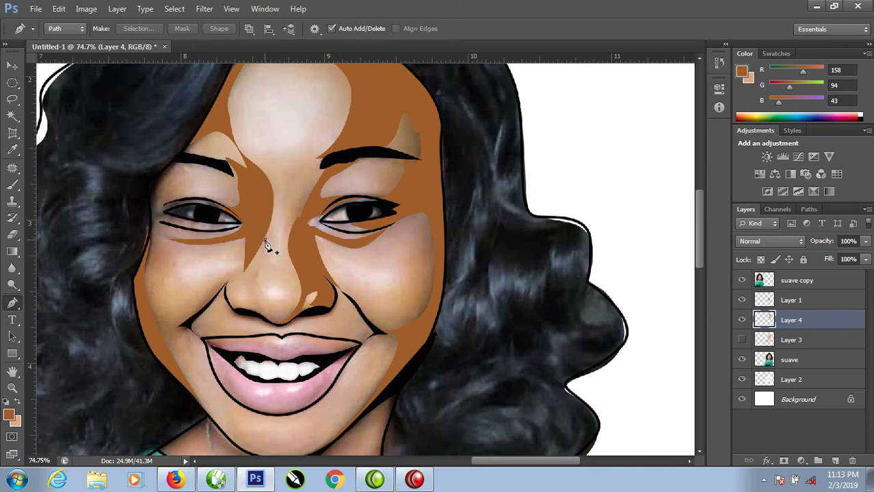
Trace a closed pen path down the nose bridge, around the tip and back up.
{"action": "left_click", "coordinate": [265, 240]}
{"action": "left_click", "coordinate": [248, 275]}
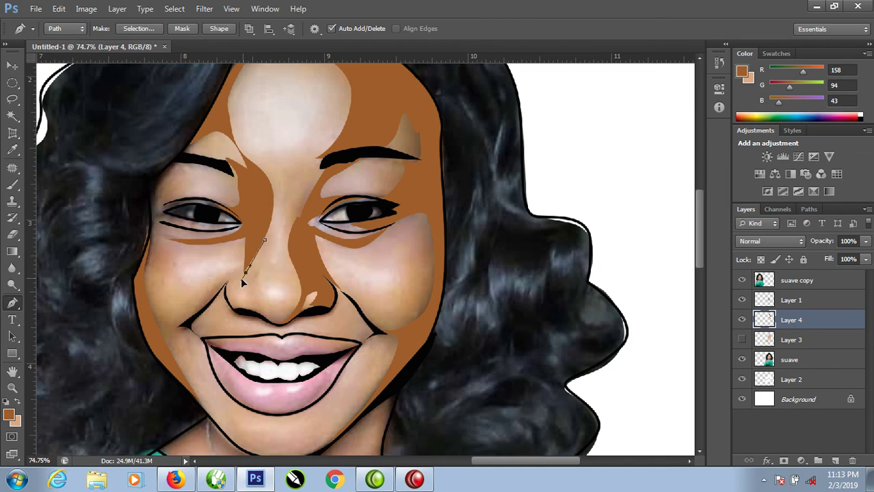
{"action": "left_click", "coordinate": [241, 284]}
{"action": "key", "text": "ctrl+z"}
{"action": "left_click_drag", "start_coordinate": [243, 276], "coordinate": [248, 287]}
{"action": "left_click", "coordinate": [252, 303]}
{"action": "left_click_drag", "start_coordinate": [258, 313], "coordinate": [285, 323]}
{"action": "left_click_drag", "start_coordinate": [270, 278], "coordinate": [281, 284]}
{"action": "left_click_drag", "start_coordinate": [290, 303], "coordinate": [298, 314]}
{"action": "mouse_move", "coordinate": [294, 269]}
{"action": "left_mouse_down"}
{"action": "mouse_move", "coordinate": [281, 252]}
{"action": "mouse_move", "coordinate": [270, 264]}
{"action": "mouse_move", "coordinate": [275, 236]}
{"action": "left_mouse_up"}
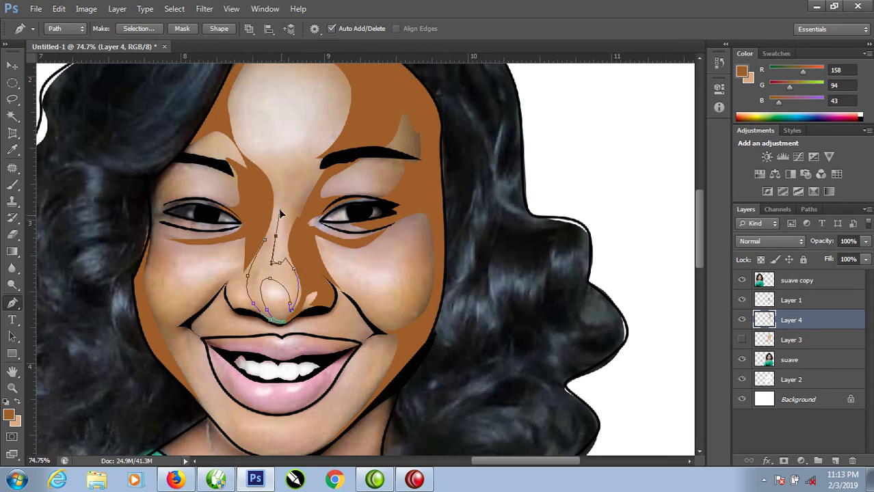
{"action": "left_click_drag", "start_coordinate": [276, 199], "coordinate": [268, 242]}
Create Layer 5, fill the nose path on it, then load and clear the selection.
{"action": "key", "text": "ctrl+shift+n"}
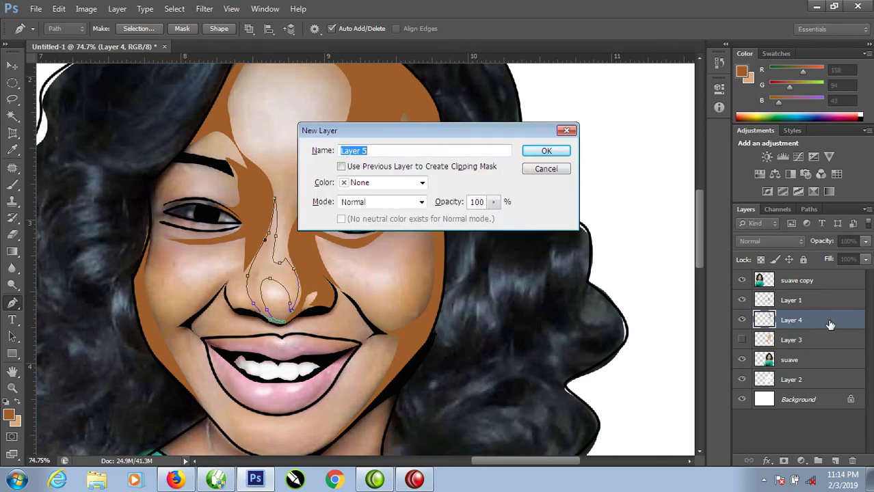
{"action": "left_click", "coordinate": [559, 150]}
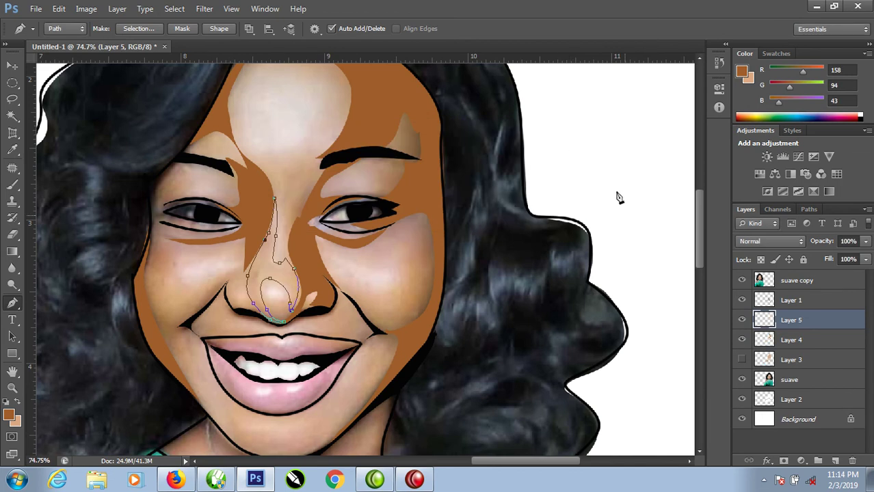
{"action": "right_click", "coordinate": [268, 281]}
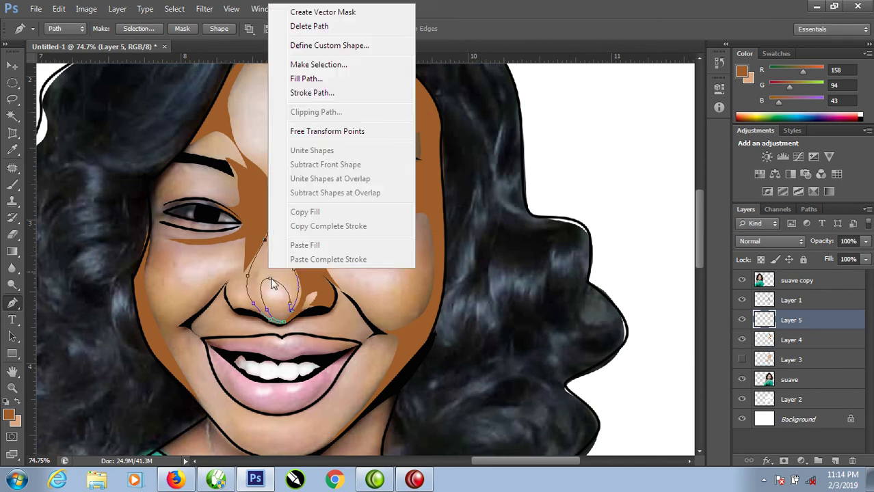
{"action": "left_click", "coordinate": [304, 79]}
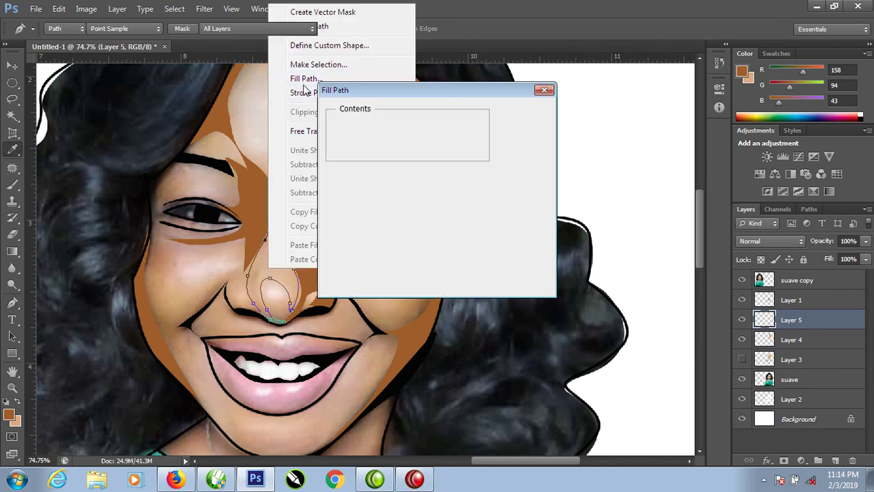
{"action": "left_click", "coordinate": [534, 115]}
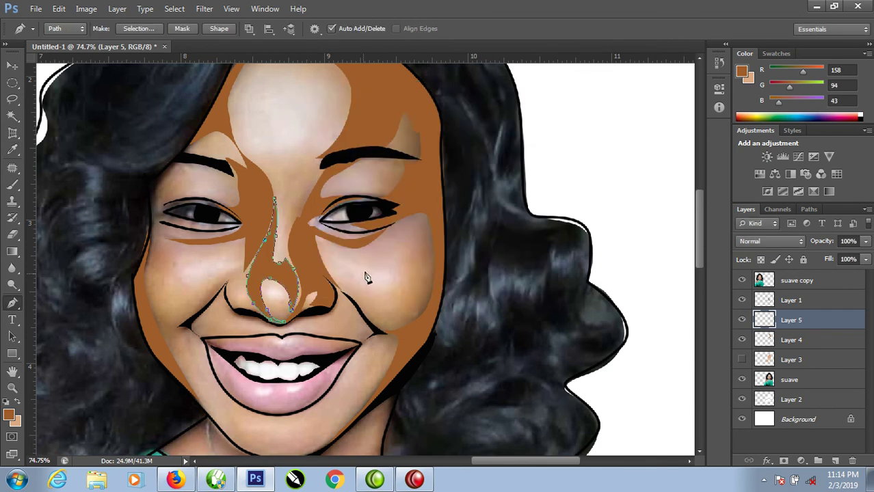
{"action": "key", "text": "ctrl+Return"}
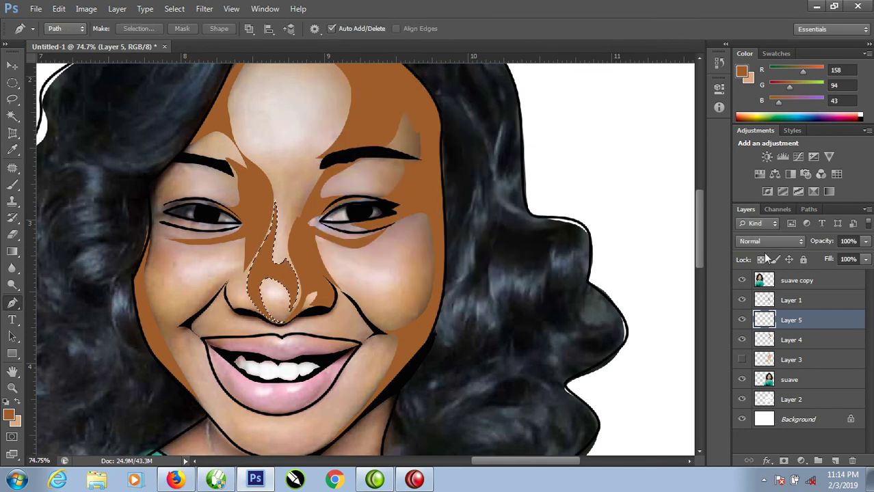
{"action": "key", "text": "ctrl+d"}
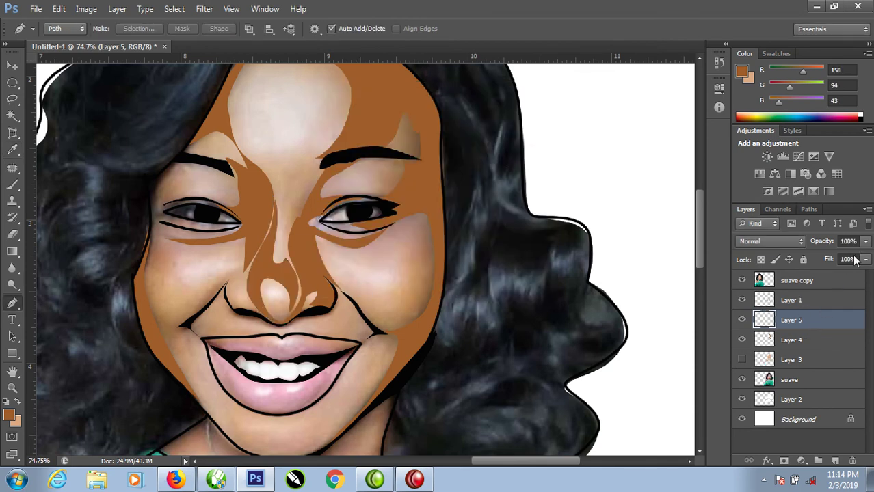
Lower Layer 5 opacity to 25% and Layer 4 opacity to 59%.
{"action": "left_click", "coordinate": [866, 242]}
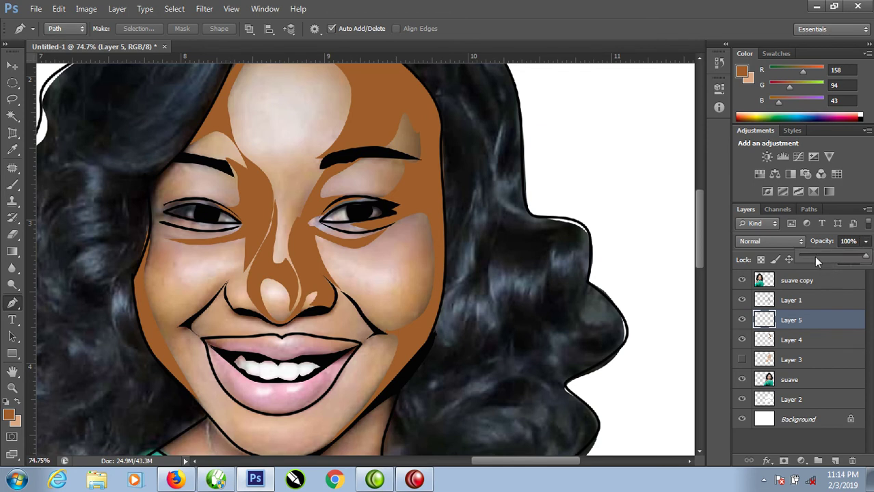
{"action": "left_click", "coordinate": [814, 257]}
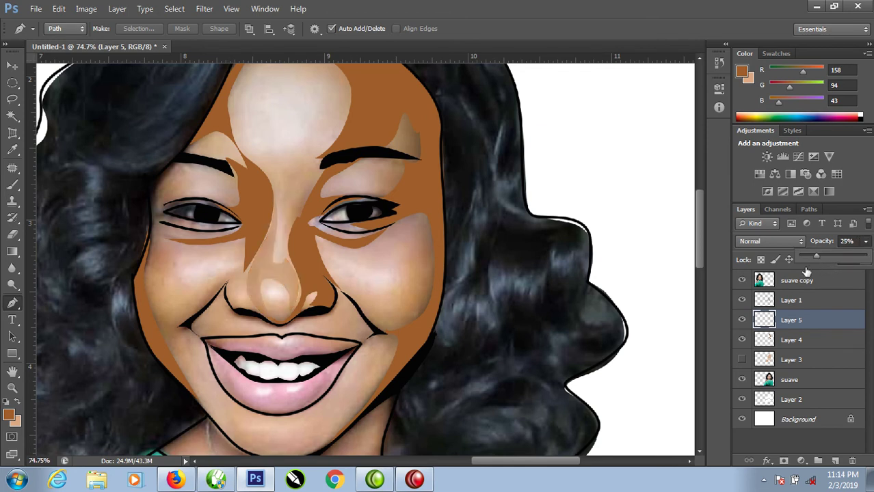
{"action": "left_click", "coordinate": [791, 341]}
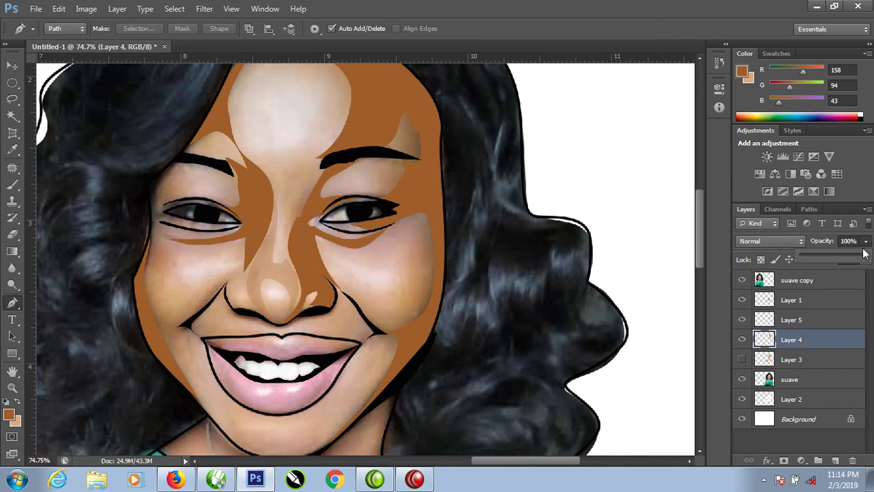
{"action": "left_click", "coordinate": [838, 255]}
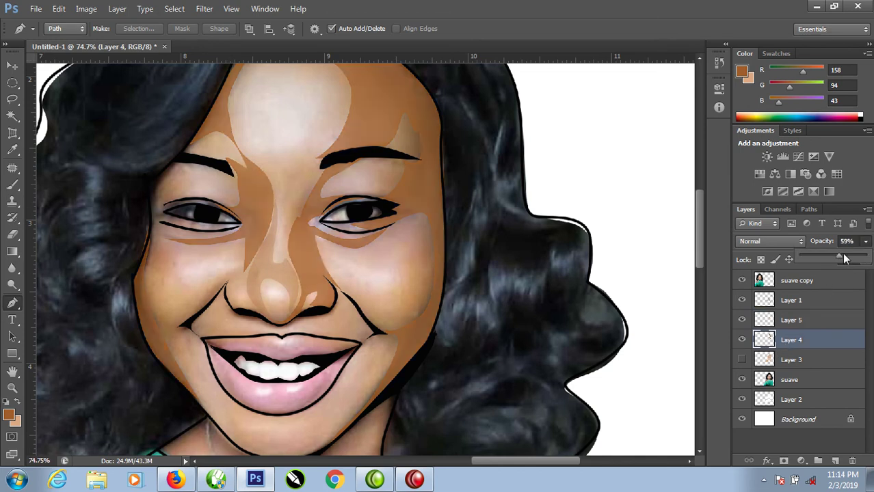
Toggle Layer 3 and Layer 5 visibility to compare, then reselect Layer 5.
{"action": "left_click", "coordinate": [743, 360]}
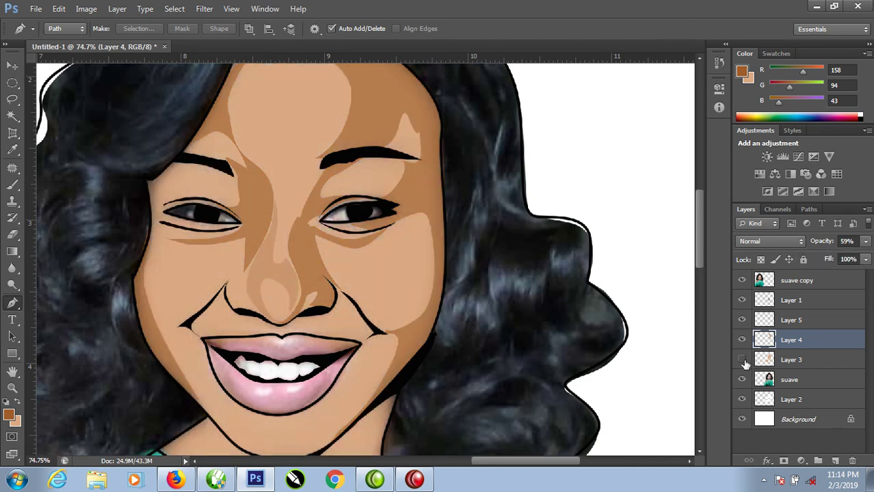
{"action": "left_click", "coordinate": [743, 362]}
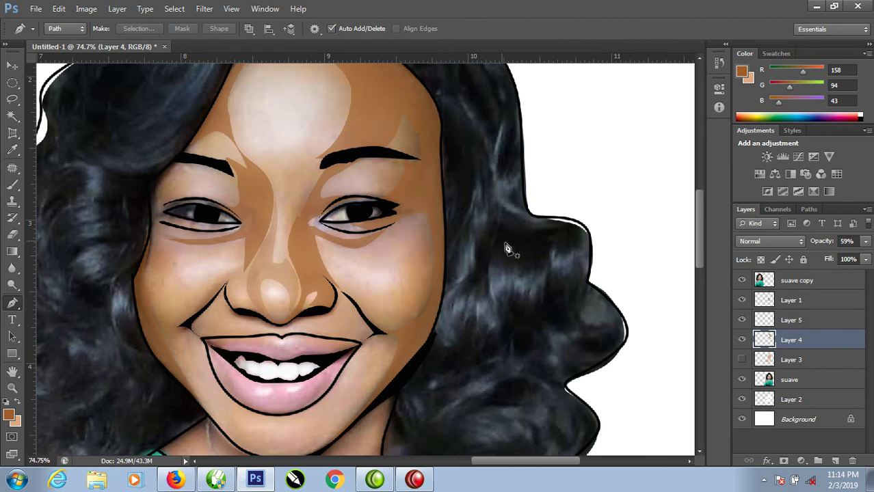
{"action": "left_click", "coordinate": [742, 321]}
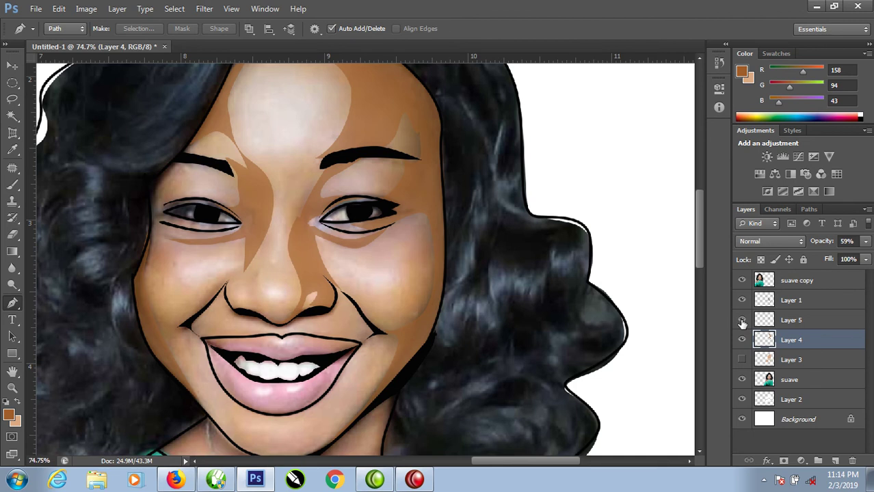
{"action": "left_click", "coordinate": [741, 321]}
{"action": "left_click", "coordinate": [823, 320]}
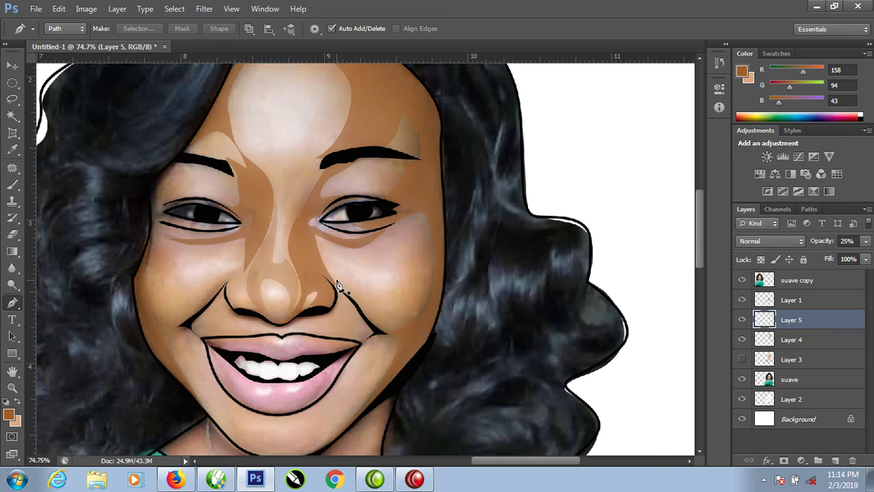
Trace a closed cheek path from beside the nose along the smile line up under the right eye.
{"action": "left_click", "coordinate": [336, 280]}
{"action": "left_click", "coordinate": [367, 325]}
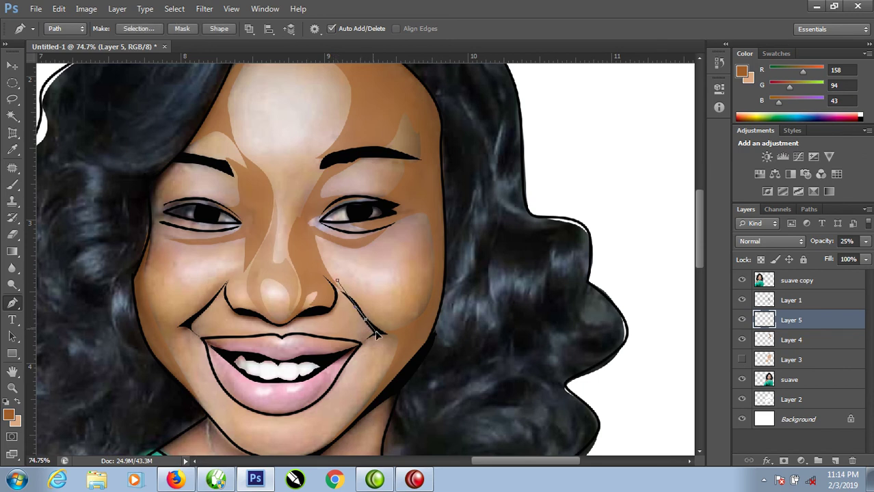
{"action": "left_click_drag", "start_coordinate": [388, 336], "coordinate": [402, 333]}
{"action": "left_click_drag", "start_coordinate": [433, 295], "coordinate": [438, 278]}
{"action": "left_click_drag", "start_coordinate": [433, 235], "coordinate": [424, 214]}
{"action": "left_click_drag", "start_coordinate": [395, 221], "coordinate": [384, 237]}
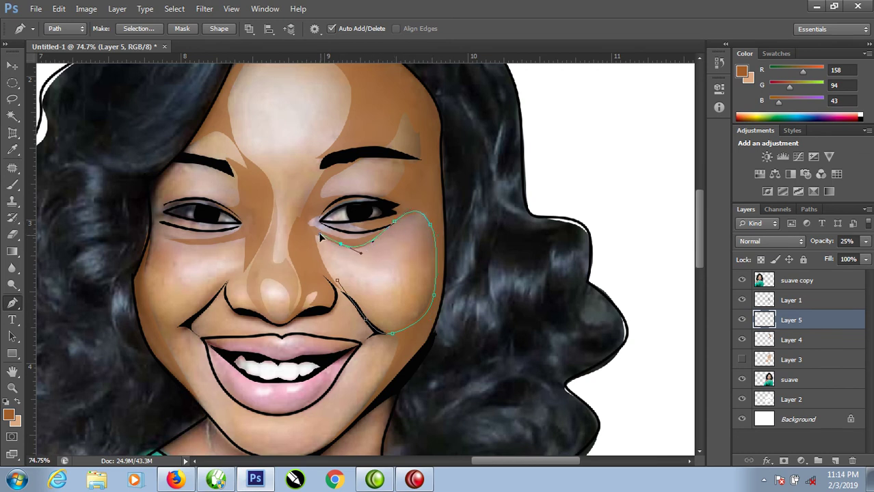
{"action": "left_click_drag", "start_coordinate": [317, 234], "coordinate": [409, 273]}
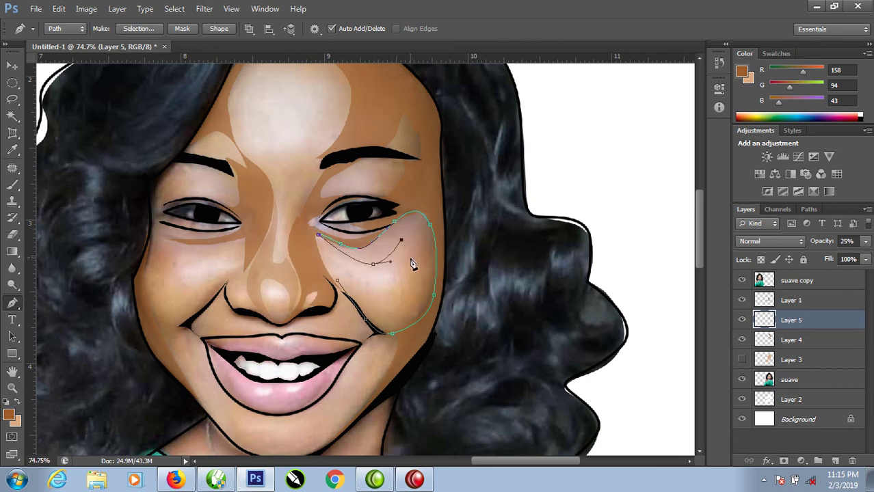
{"action": "left_click_drag", "start_coordinate": [376, 311], "coordinate": [350, 293]}
{"action": "left_click", "coordinate": [338, 282]}
Fill the cheek path with brown and load it as a selection.
{"action": "right_click", "coordinate": [388, 309]}
{"action": "left_click", "coordinate": [436, 110]}
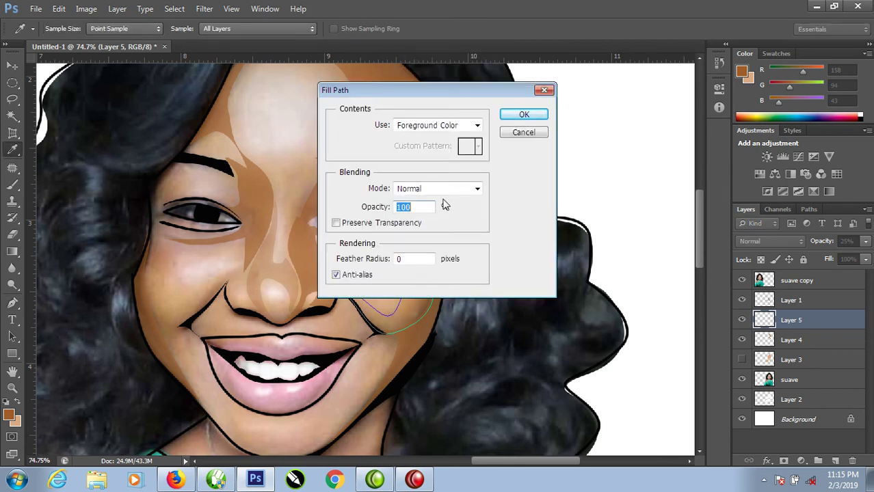
{"action": "left_click", "coordinate": [521, 115]}
{"action": "key", "text": "ctrl+Return"}
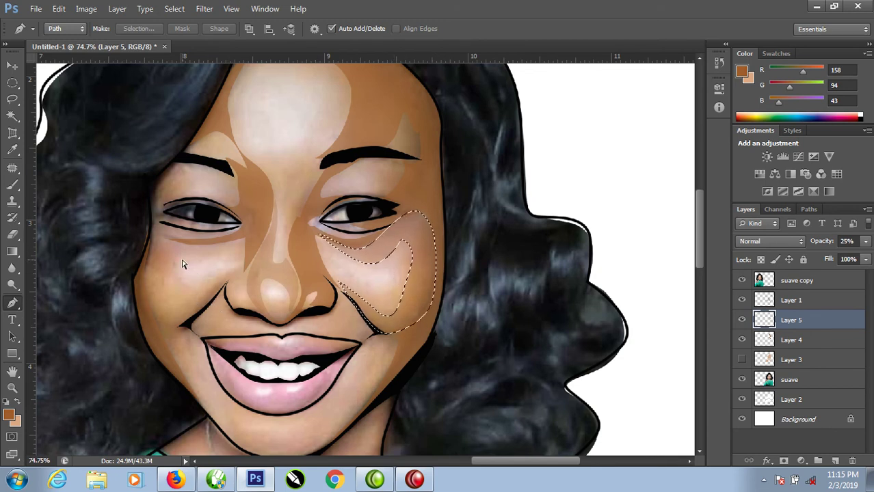
Clear the selection and trace the cheek path from the left eye corner past the nostril to the mouth corner.
{"action": "key", "text": "ctrl+d"}
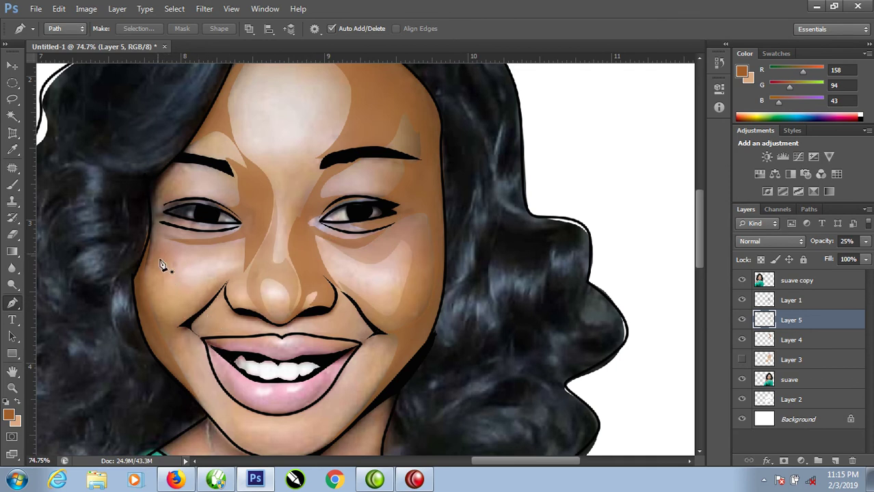
{"action": "left_click", "coordinate": [151, 205]}
{"action": "left_click_drag", "start_coordinate": [198, 222], "coordinate": [244, 226]}
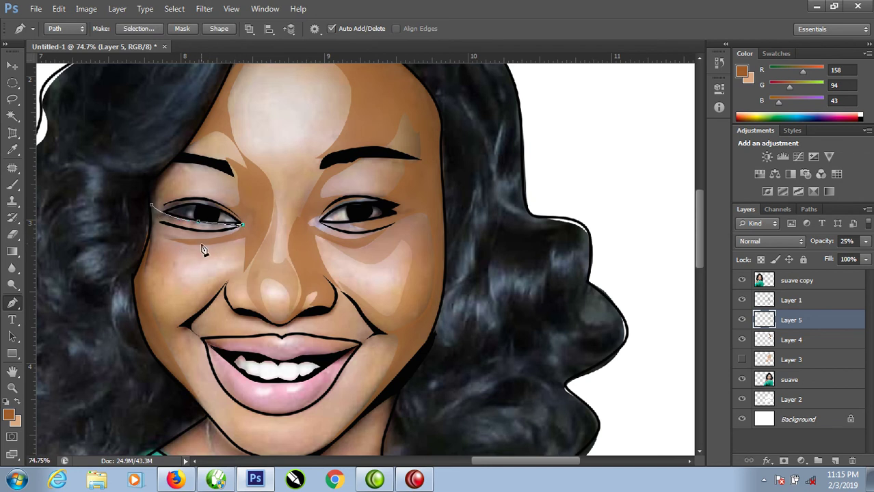
{"action": "mouse_move", "coordinate": [197, 240]}
{"action": "left_mouse_down"}
{"action": "mouse_move", "coordinate": [165, 243]}
{"action": "mouse_move", "coordinate": [225, 240]}
{"action": "left_mouse_up"}
{"action": "mouse_move", "coordinate": [232, 242]}
{"action": "left_mouse_down"}
{"action": "mouse_move", "coordinate": [210, 247]}
{"action": "mouse_move", "coordinate": [247, 246]}
{"action": "mouse_move", "coordinate": [245, 279]}
{"action": "left_mouse_up"}
{"action": "left_click_drag", "start_coordinate": [234, 298], "coordinate": [245, 290]}
{"action": "left_click", "coordinate": [241, 312]}
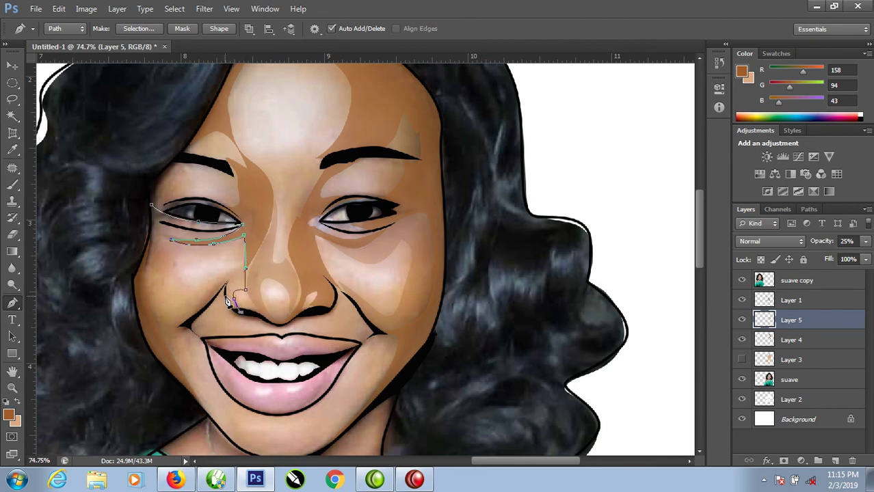
{"action": "left_click_drag", "start_coordinate": [228, 303], "coordinate": [225, 280]}
{"action": "left_click", "coordinate": [186, 322]}
{"action": "left_click_drag", "start_coordinate": [185, 321], "coordinate": [173, 330]}
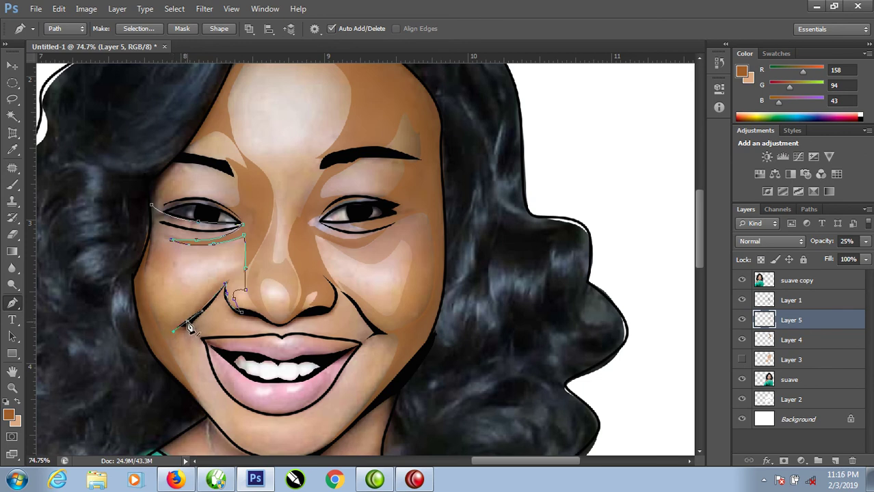
Complete the outer-cheek curve, close the path and fill it with the brown foreground colour.
{"action": "left_click_drag", "start_coordinate": [227, 282], "coordinate": [236, 255]}
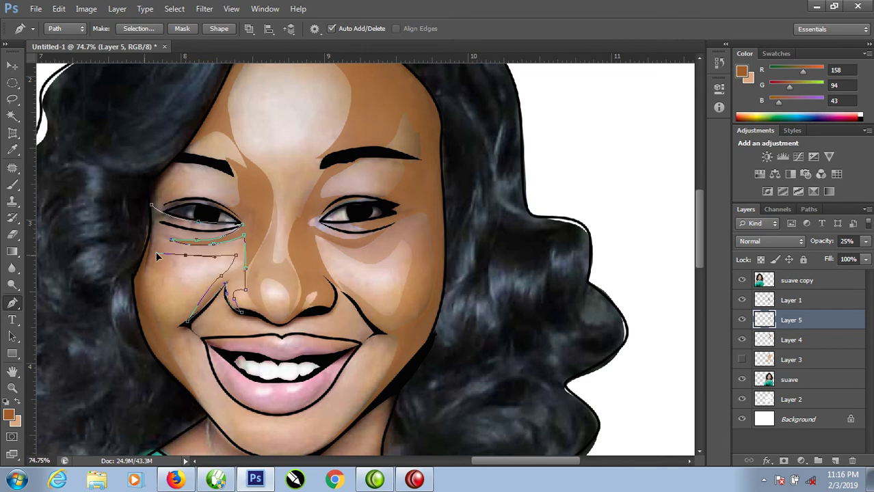
{"action": "left_click", "coordinate": [162, 252]}
{"action": "left_click_drag", "start_coordinate": [158, 276], "coordinate": [158, 300]}
{"action": "left_click_drag", "start_coordinate": [169, 331], "coordinate": [187, 328]}
{"action": "left_click_drag", "start_coordinate": [202, 365], "coordinate": [226, 395]}
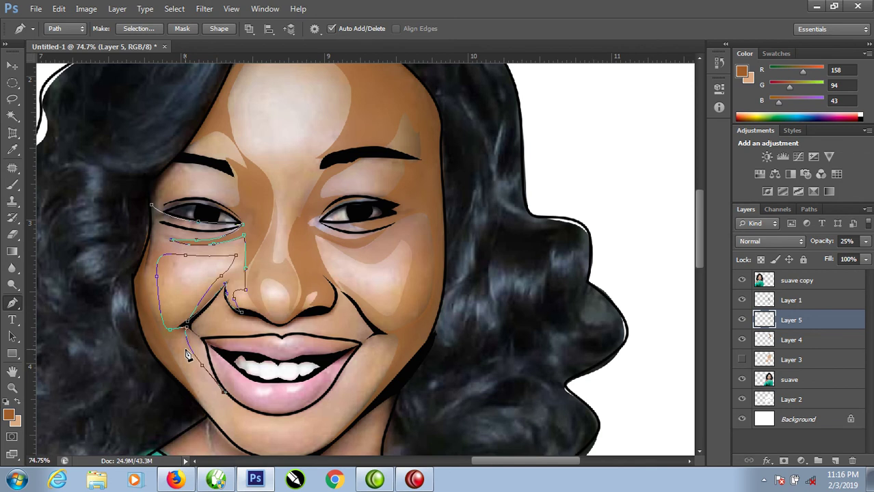
{"action": "left_click_drag", "start_coordinate": [175, 347], "coordinate": [177, 370]}
{"action": "left_click_drag", "start_coordinate": [141, 281], "coordinate": [147, 248]}
{"action": "left_click", "coordinate": [155, 212]}
{"action": "right_click", "coordinate": [174, 248]}
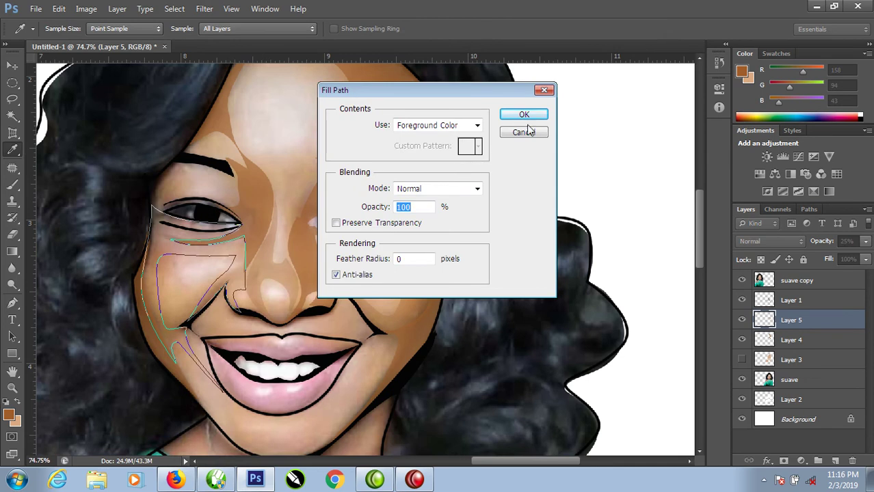
{"action": "left_click", "coordinate": [530, 117]}
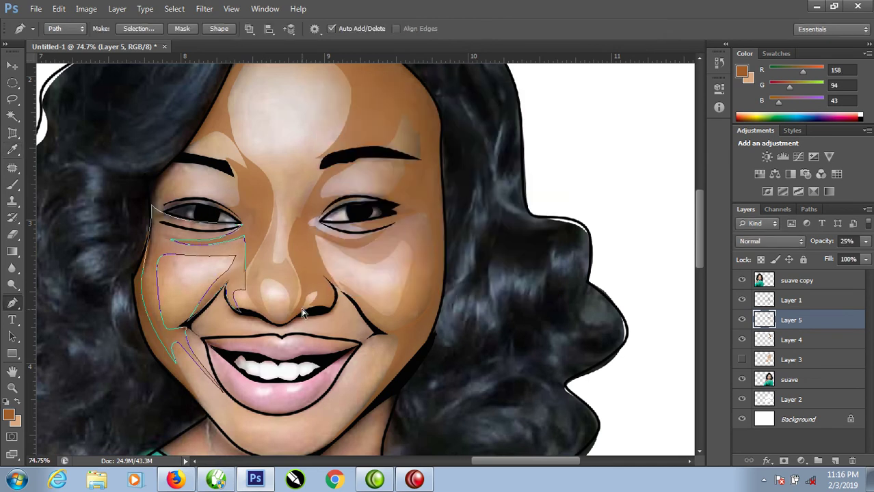
Convert the cheek path to a selection and start a new outline along the nostril edge.
{"action": "key", "text": "ctrl+Return"}
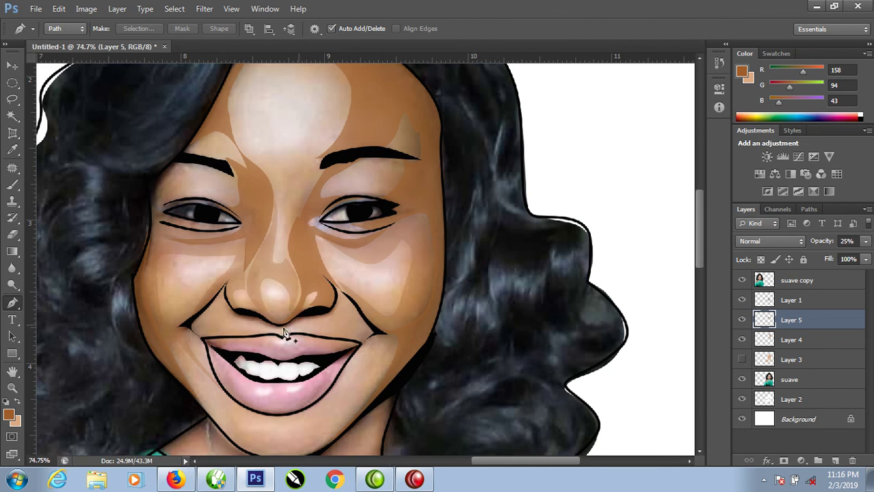
{"action": "left_click", "coordinate": [223, 291]}
{"action": "mouse_move", "coordinate": [238, 319]}
{"action": "left_mouse_down"}
{"action": "mouse_move", "coordinate": [288, 335]}
{"action": "mouse_move", "coordinate": [269, 333]}
{"action": "mouse_move", "coordinate": [337, 314]}
{"action": "left_mouse_up"}
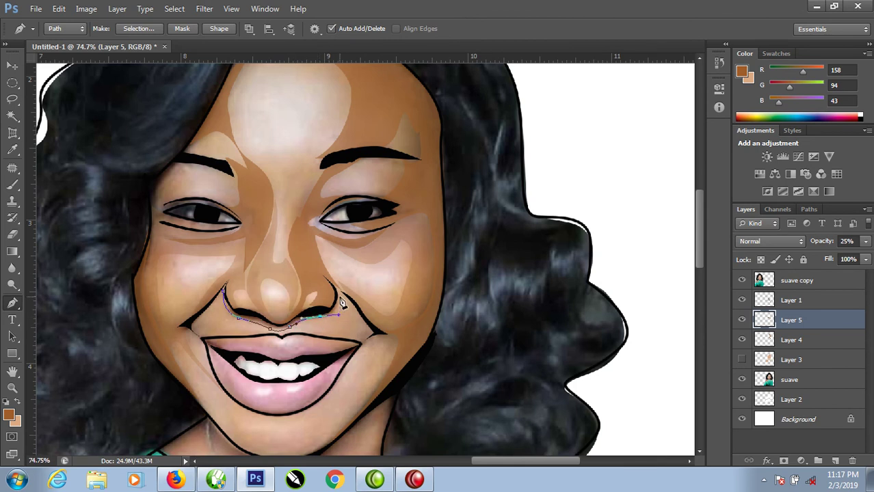
{"action": "left_click", "coordinate": [333, 285]}
{"action": "key", "text": "ctrl+z"}
{"action": "left_click", "coordinate": [338, 288]}
{"action": "left_click_drag", "start_coordinate": [327, 313], "coordinate": [314, 313]}
Close the outline beneath the nose and nostrils and fill it with the foreground brown.
{"action": "left_click", "coordinate": [282, 328]}
{"action": "left_click_drag", "start_coordinate": [278, 330], "coordinate": [263, 322]}
{"action": "left_click", "coordinate": [245, 316]}
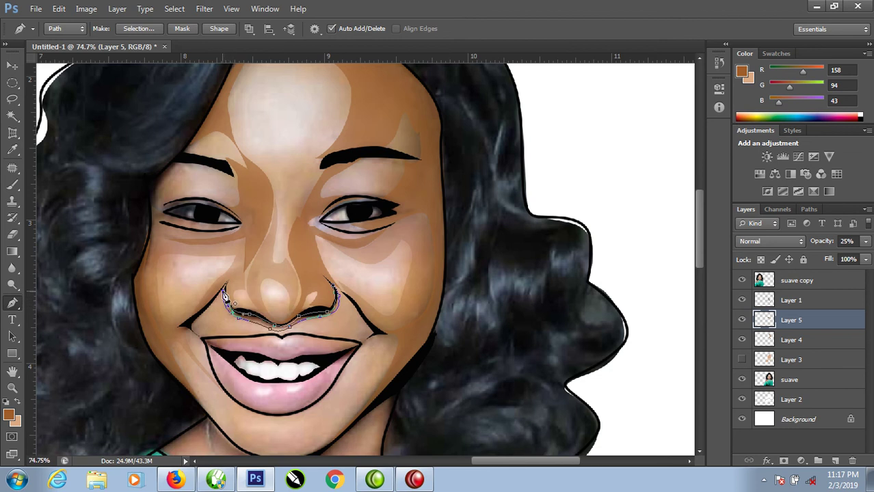
{"action": "left_click", "coordinate": [225, 295]}
{"action": "right_click", "coordinate": [270, 330]}
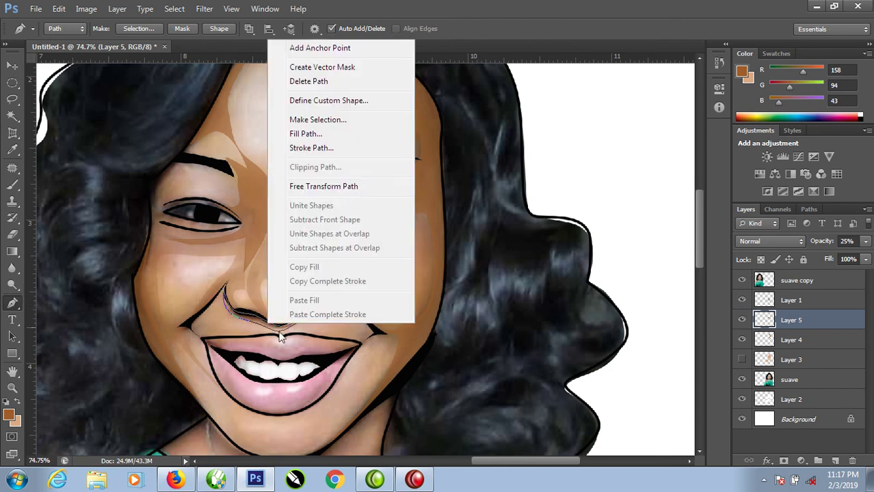
{"action": "left_click", "coordinate": [304, 134]}
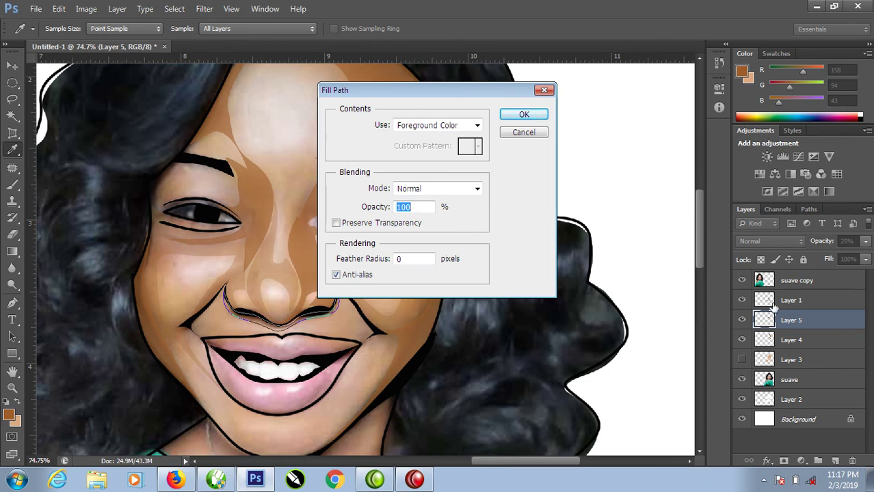
{"action": "left_click", "coordinate": [523, 115]}
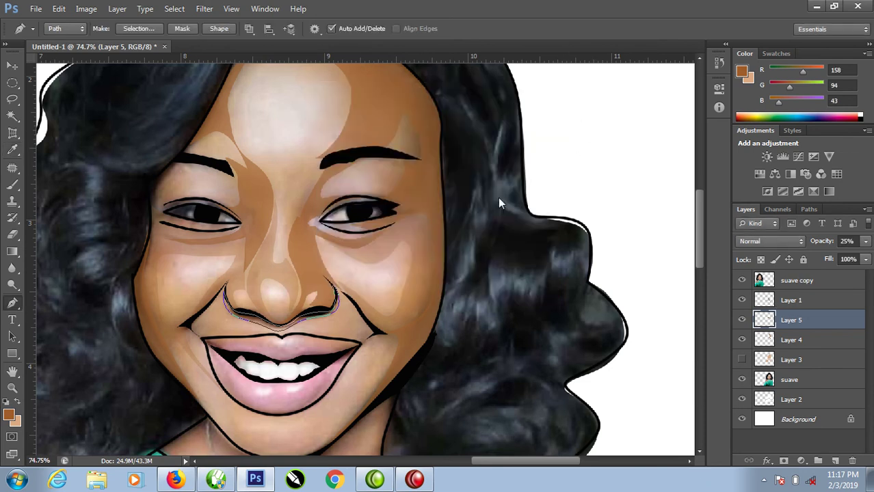
Deselect the nose path, then outline the left mouth corner and fill it with brown.
{"action": "key", "text": "Return"}
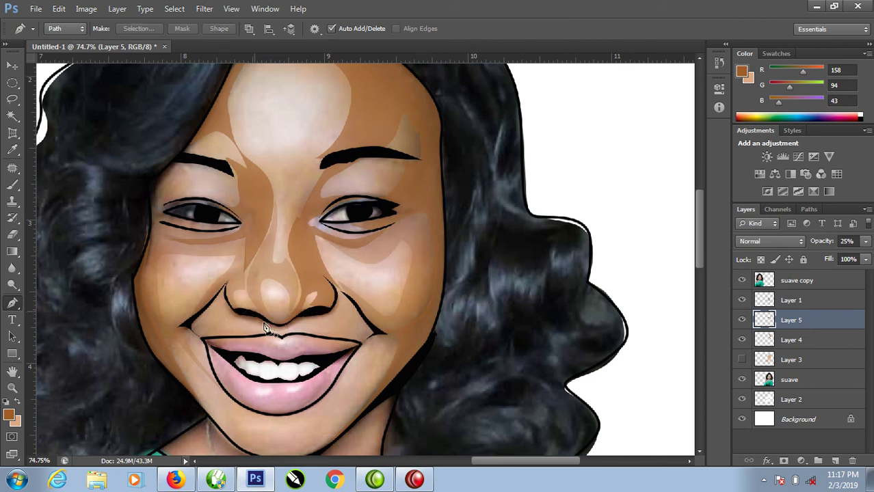
{"action": "left_click", "coordinate": [216, 298]}
{"action": "left_click_drag", "start_coordinate": [201, 321], "coordinate": [222, 333]}
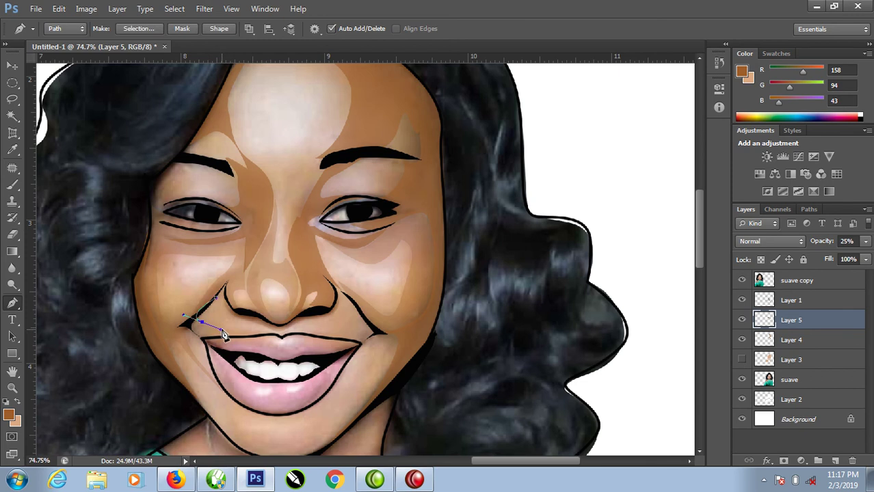
{"action": "left_click_drag", "start_coordinate": [224, 335], "coordinate": [266, 335]}
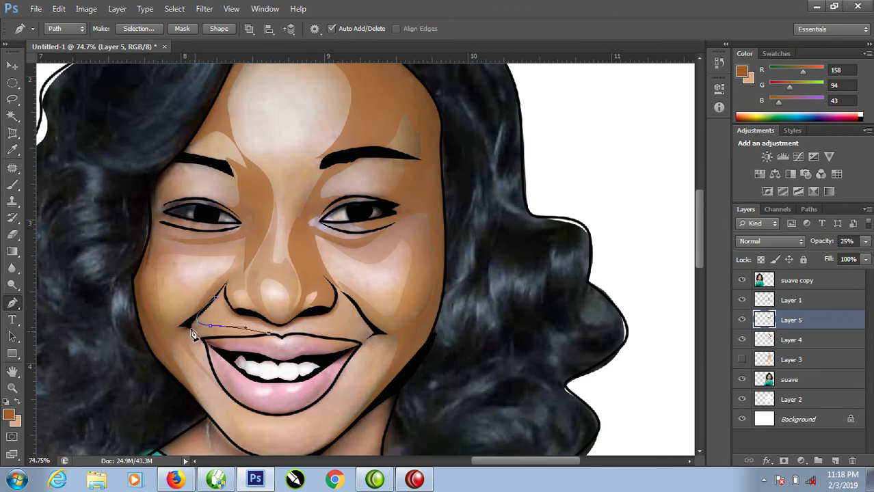
{"action": "left_click_drag", "start_coordinate": [211, 336], "coordinate": [198, 341]}
{"action": "left_click", "coordinate": [189, 325]}
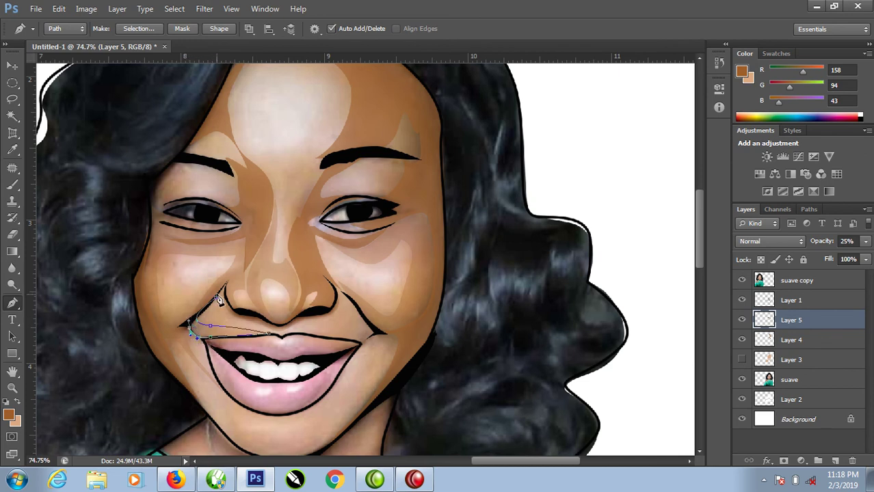
{"action": "left_click", "coordinate": [216, 301]}
{"action": "right_click", "coordinate": [202, 335]}
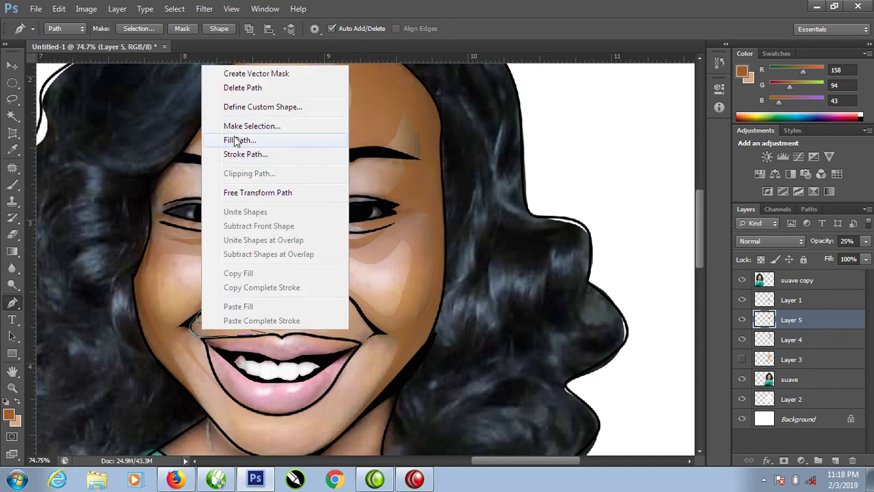
{"action": "left_click", "coordinate": [234, 140]}
{"action": "left_click", "coordinate": [519, 118]}
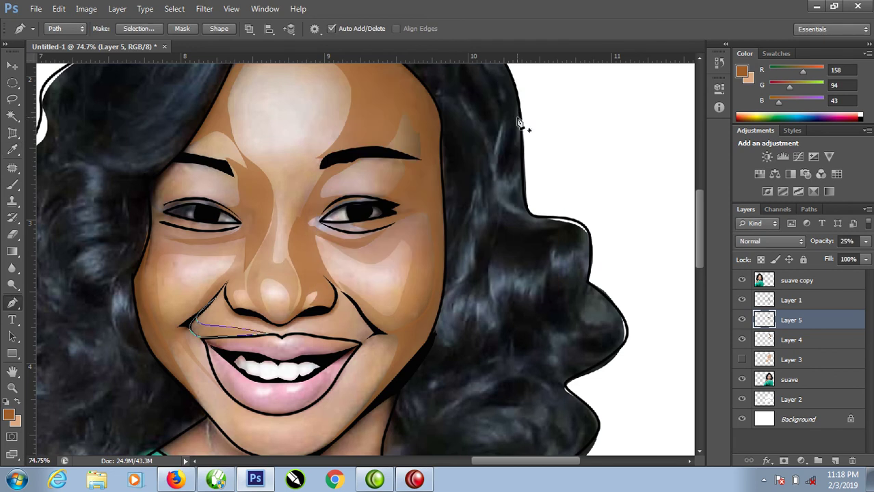
Clear the selection and start a new path along the upper lip's right half.
{"action": "key", "text": "ctrl+Return"}
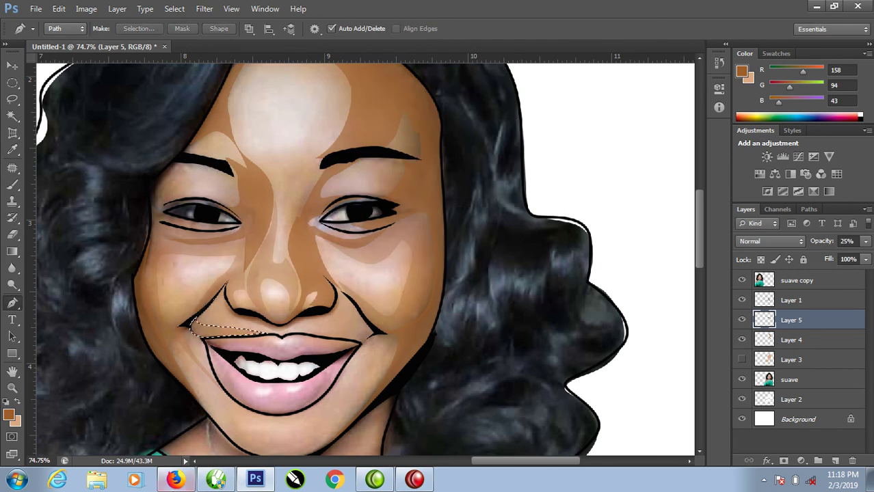
{"action": "key", "text": "ctrl+d"}
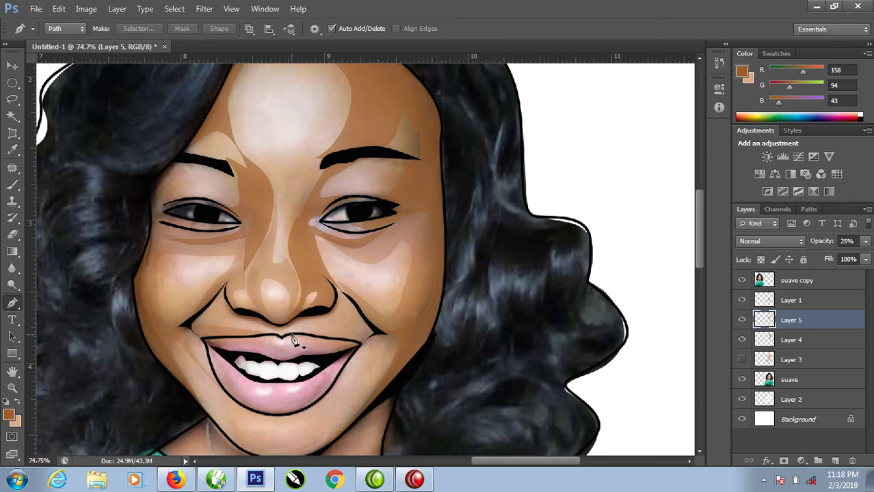
{"action": "left_click", "coordinate": [292, 335]}
{"action": "left_click", "coordinate": [339, 334]}
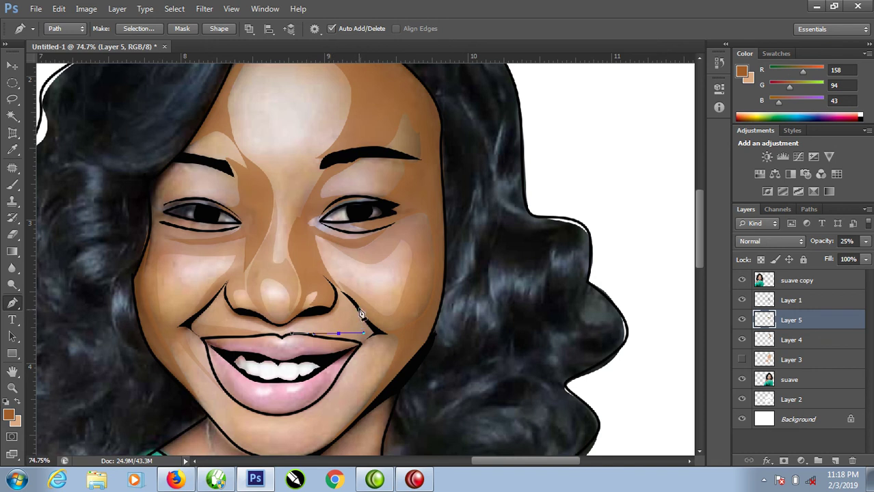
Extend the lip path to the right smile crease and mouth corner, close it, fill brown, and deselect.
{"action": "left_click_drag", "start_coordinate": [358, 313], "coordinate": [343, 311]}
{"action": "left_click_drag", "start_coordinate": [378, 335], "coordinate": [363, 344]}
{"action": "left_click", "coordinate": [315, 340]}
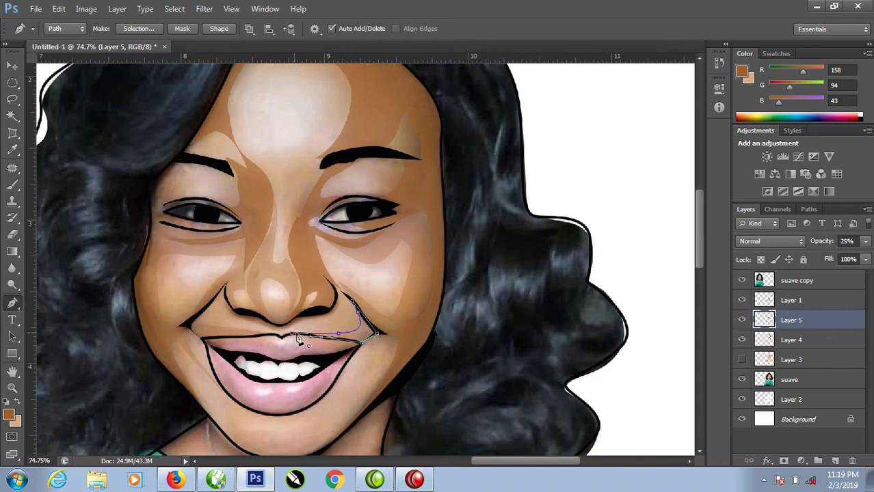
{"action": "left_click", "coordinate": [366, 342]}
{"action": "right_click", "coordinate": [366, 341]}
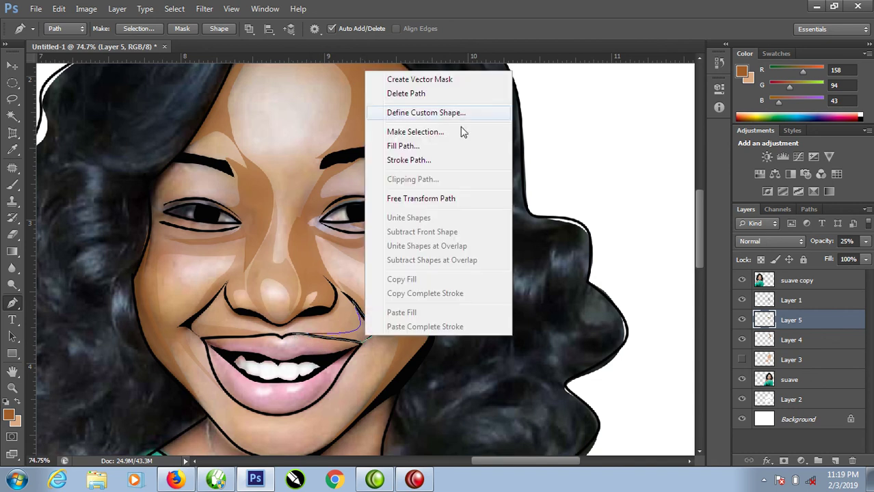
{"action": "left_click", "coordinate": [392, 145]}
{"action": "left_click", "coordinate": [518, 118]}
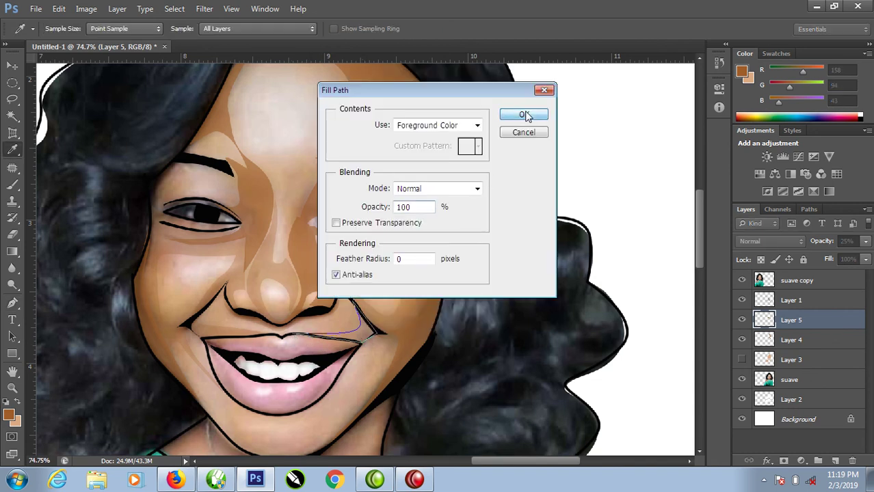
{"action": "key", "text": "Return"}
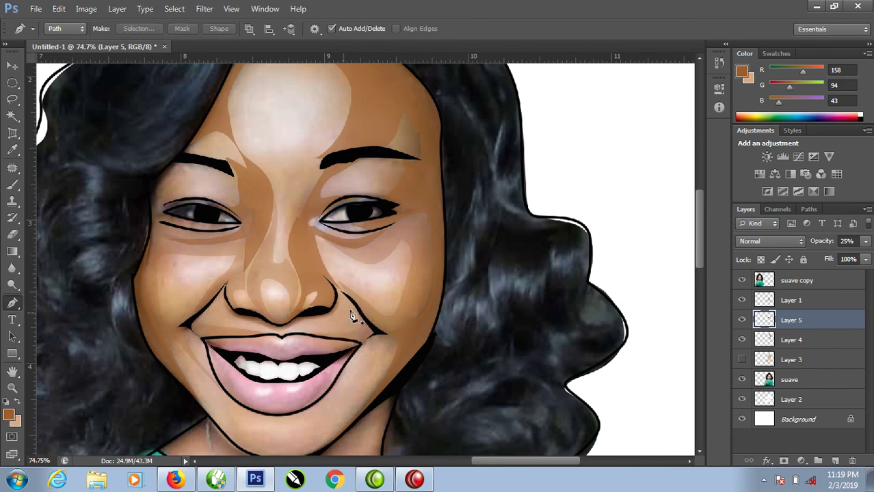
{"action": "left_click", "coordinate": [741, 360]}
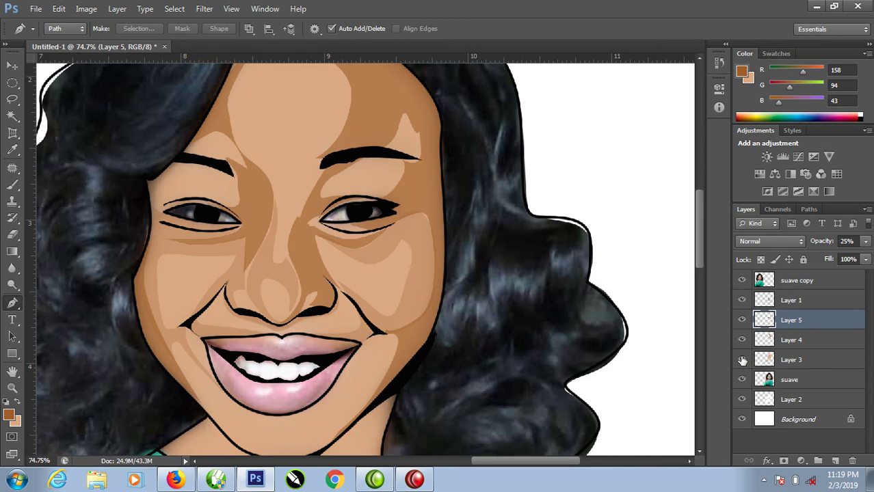
{"action": "left_click", "coordinate": [742, 360]}
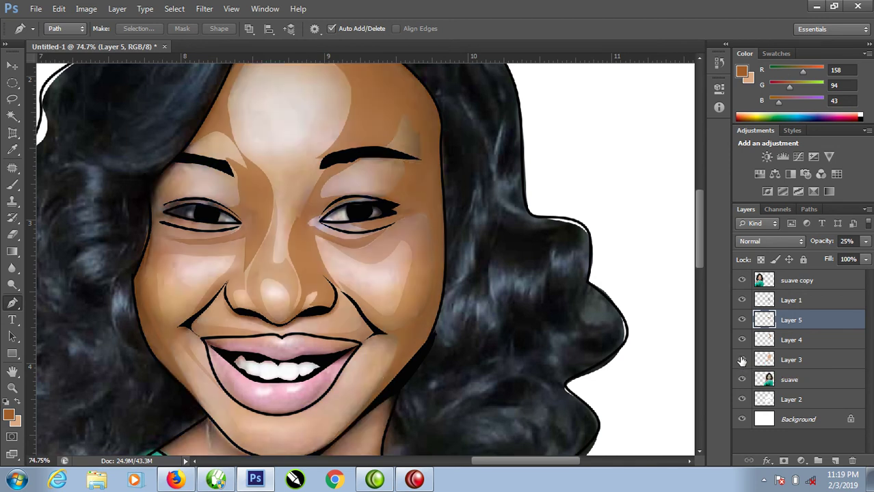
{"action": "left_click", "coordinate": [742, 359]}
{"action": "left_click", "coordinate": [742, 360]}
Outline the lower chin along the jawline, fill it with translucent brown, and load it as a selection.
{"action": "left_click_drag", "start_coordinate": [277, 406], "coordinate": [266, 304]}
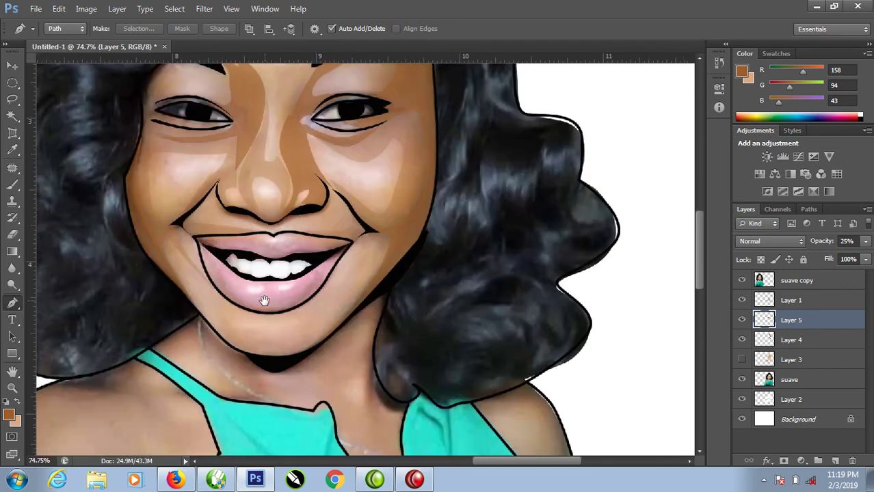
{"action": "left_click", "coordinate": [200, 313]}
{"action": "left_click_drag", "start_coordinate": [236, 348], "coordinate": [316, 352]}
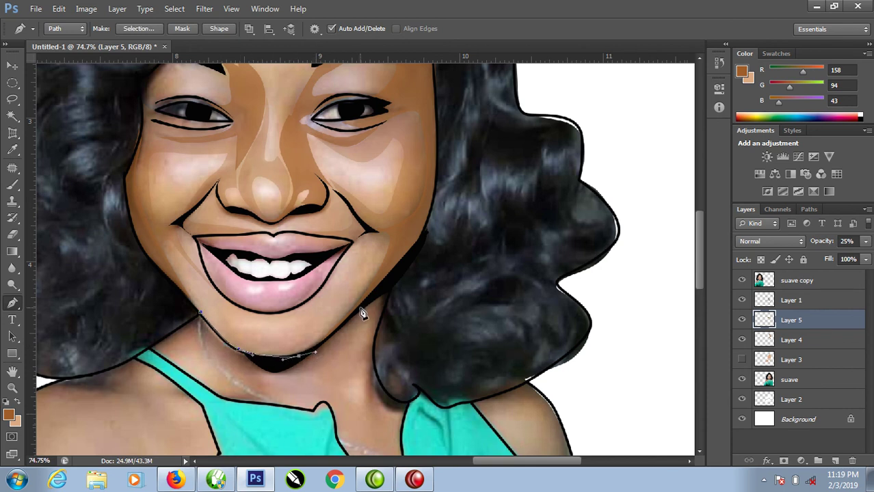
{"action": "left_click_drag", "start_coordinate": [364, 302], "coordinate": [379, 281]}
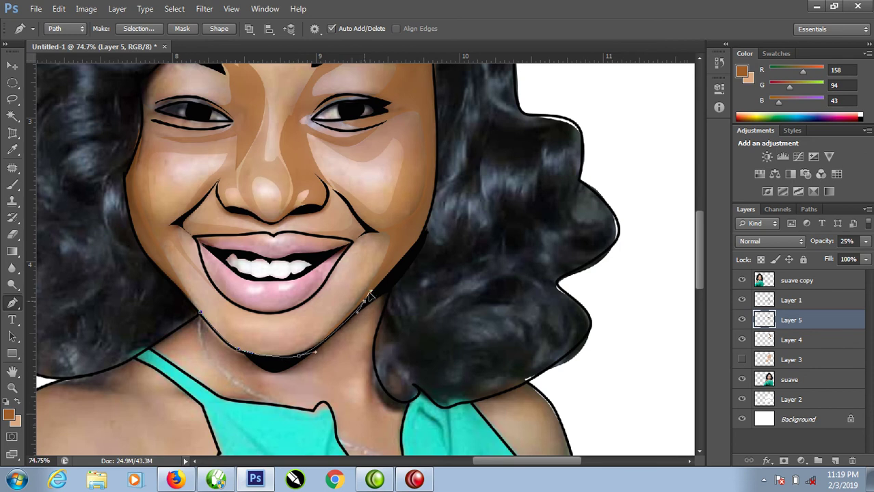
{"action": "left_click", "coordinate": [383, 258]}
{"action": "left_click_drag", "start_coordinate": [288, 349], "coordinate": [238, 342]}
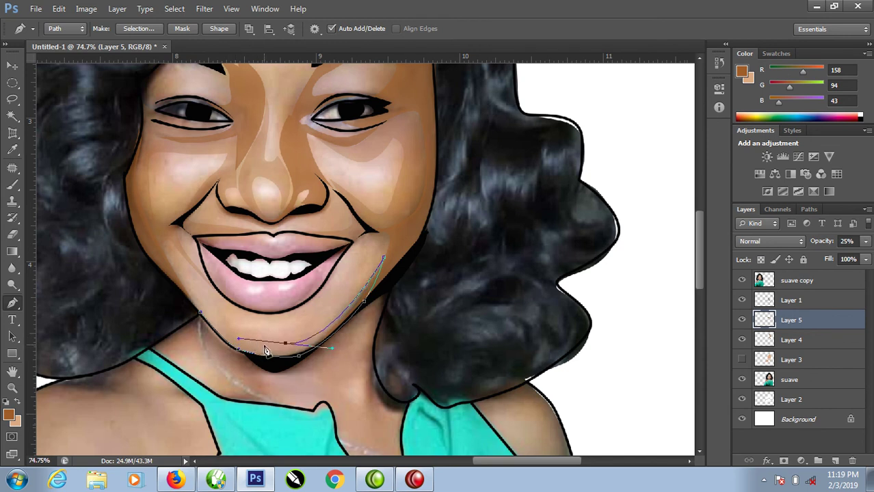
{"action": "left_click", "coordinate": [200, 314]}
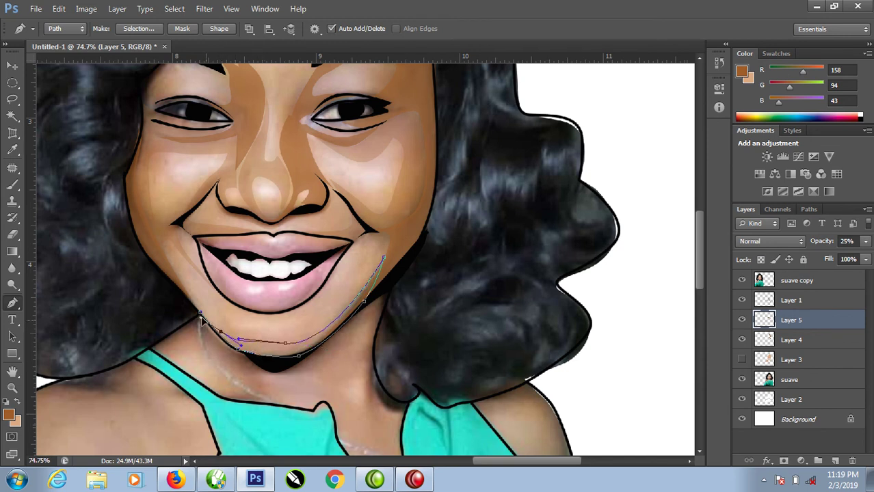
{"action": "right_click", "coordinate": [274, 350]}
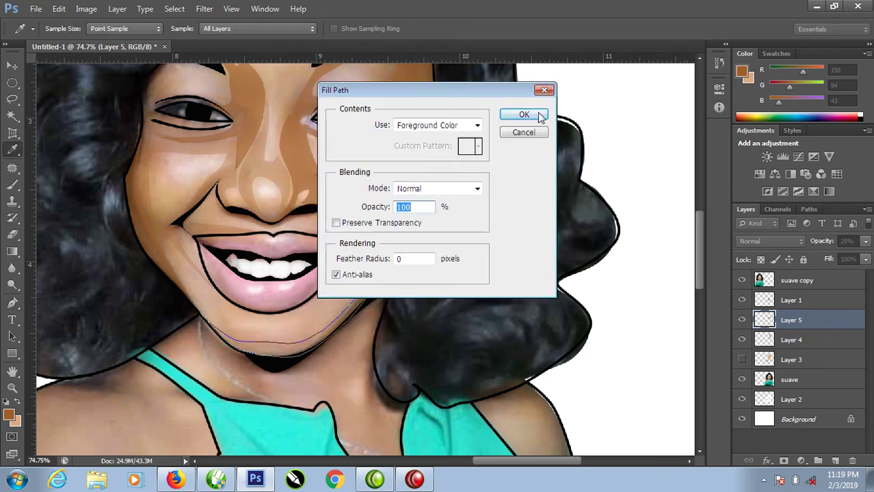
{"action": "left_click", "coordinate": [525, 114]}
{"action": "key", "text": "ctrl+Return"}
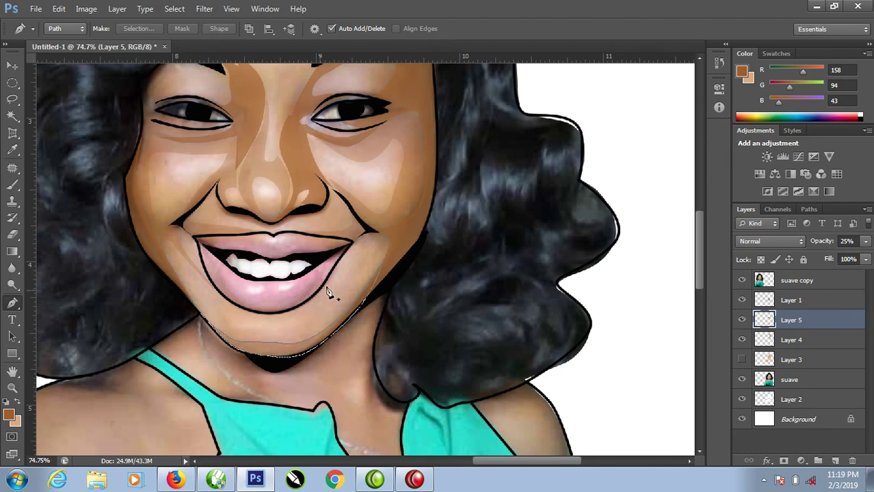
Fit the canvas on screen and clear the chin selection.
{"action": "right_click", "coordinate": [282, 192]}
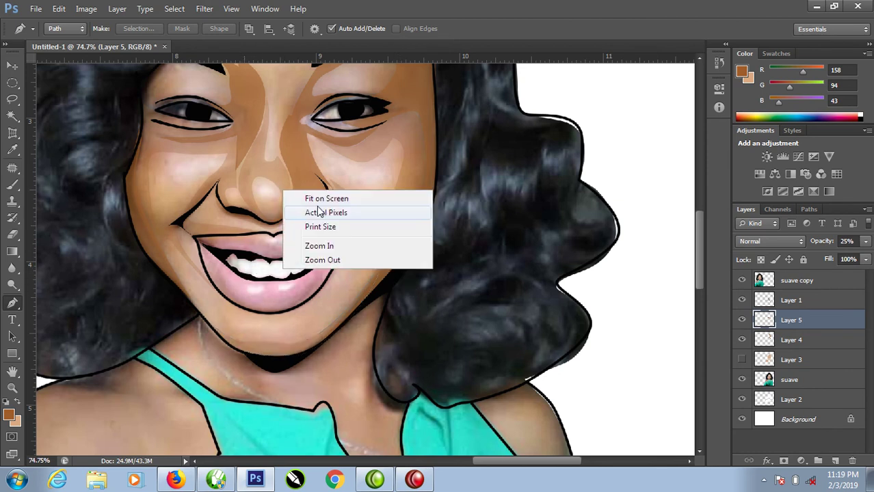
{"action": "left_click", "coordinate": [314, 197]}
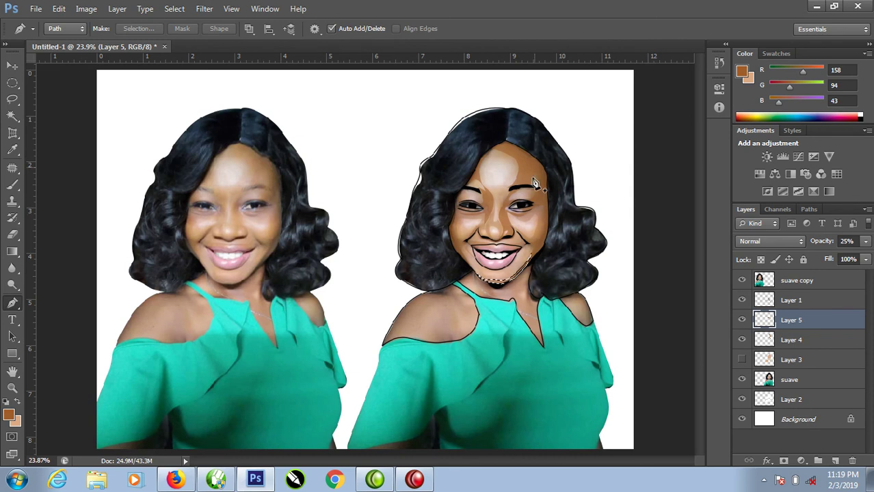
{"action": "key", "text": "ctrl+d"}
Toggle Layer 4 and Layer 3 visibility to compare shading, then zoom in on the portrait.
{"action": "left_click", "coordinate": [743, 340]}
{"action": "left_click", "coordinate": [743, 343]}
{"action": "left_click", "coordinate": [740, 360]}
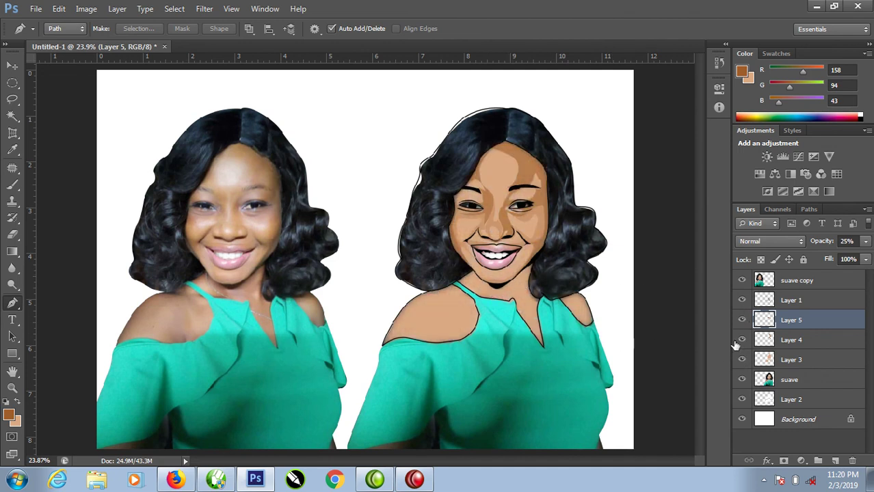
{"action": "left_click", "coordinate": [742, 360]}
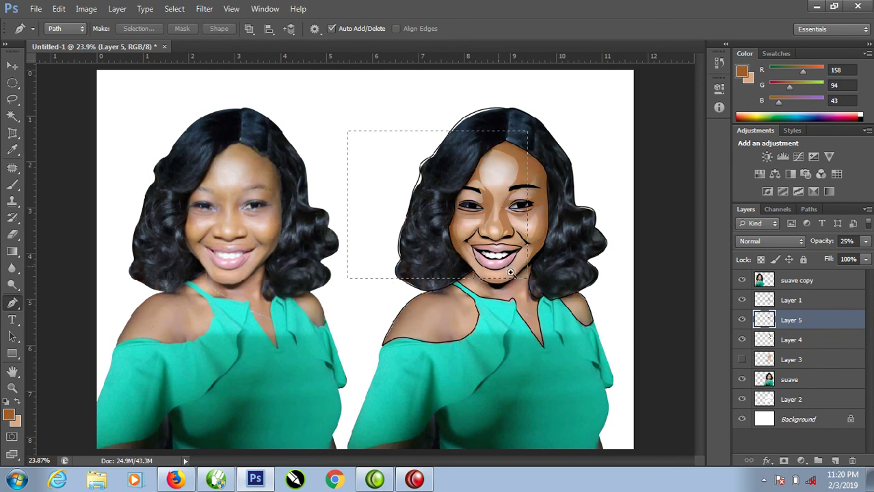
{"action": "left_click_drag", "start_coordinate": [349, 132], "coordinate": [510, 273]}
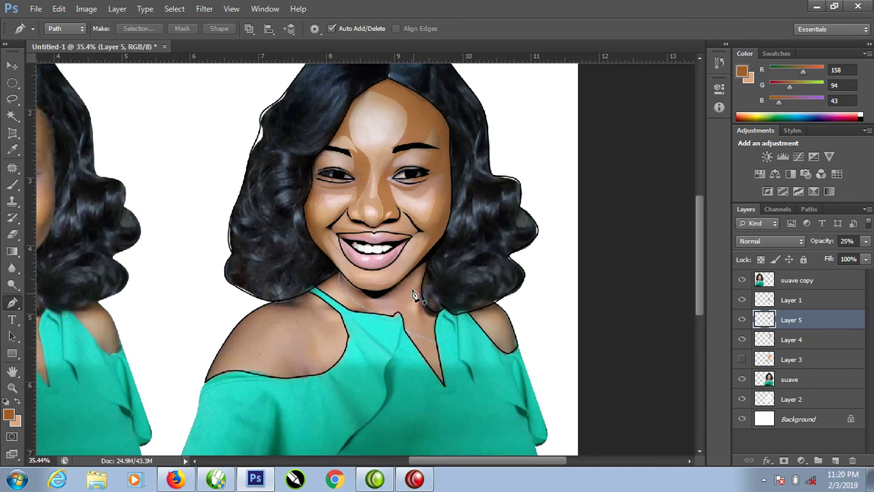
Trace a shading shape from the hair edge along the left shoulder up toward the neck.
{"action": "left_click", "coordinate": [274, 301]}
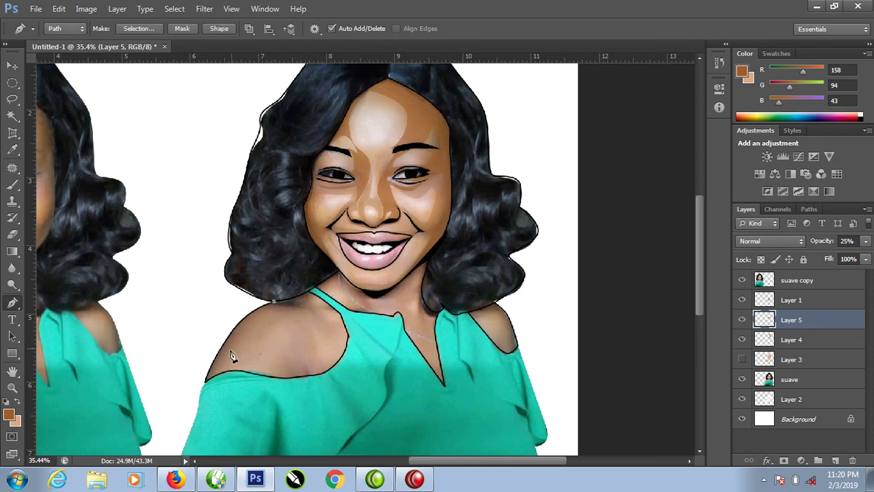
{"action": "left_click_drag", "start_coordinate": [220, 353], "coordinate": [191, 403]}
{"action": "left_click_drag", "start_coordinate": [216, 380], "coordinate": [220, 352]}
{"action": "scroll", "coordinate": [189, 315], "scroll_direction": "up", "scroll_amount": 2}
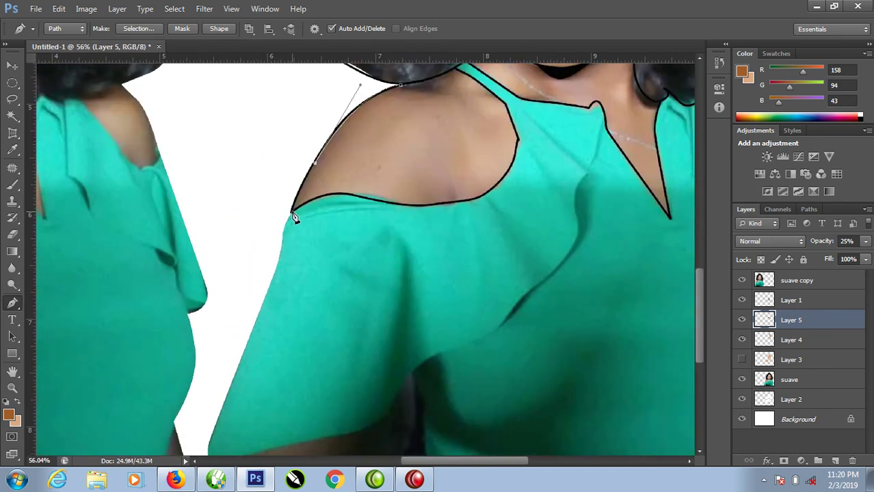
{"action": "left_click", "coordinate": [293, 213]}
{"action": "left_click_drag", "start_coordinate": [347, 195], "coordinate": [356, 194]}
{"action": "left_click_drag", "start_coordinate": [346, 183], "coordinate": [348, 168]}
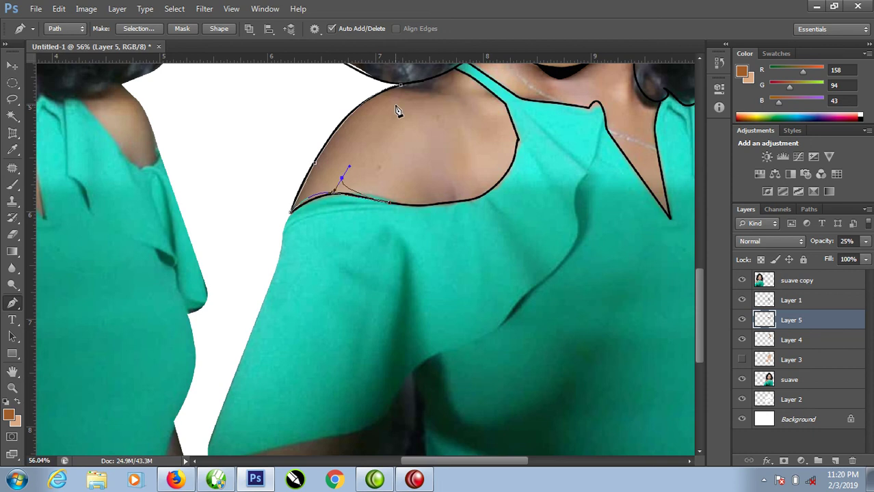
{"action": "left_click_drag", "start_coordinate": [396, 104], "coordinate": [412, 96]}
{"action": "left_click_drag", "start_coordinate": [412, 96], "coordinate": [438, 92]}
Fill the shoulder shape with the light skin tone, then load and clear its selection.
{"action": "right_click", "coordinate": [371, 130]}
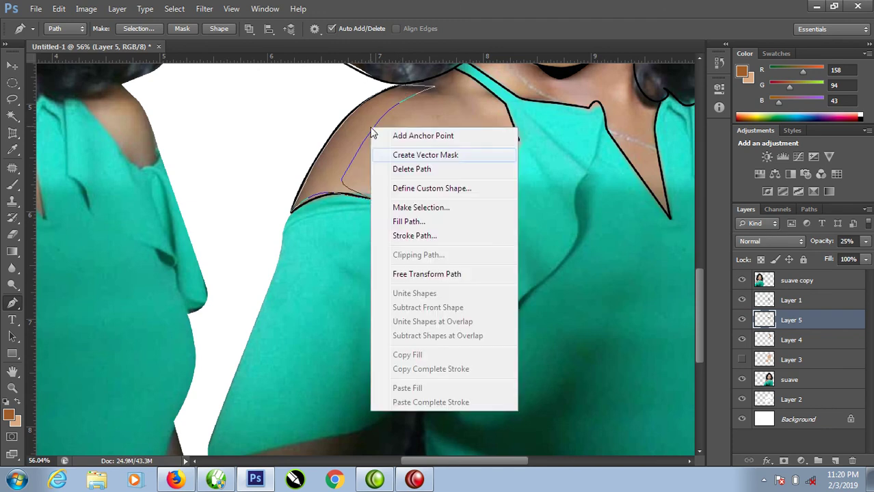
{"action": "left_click", "coordinate": [420, 223]}
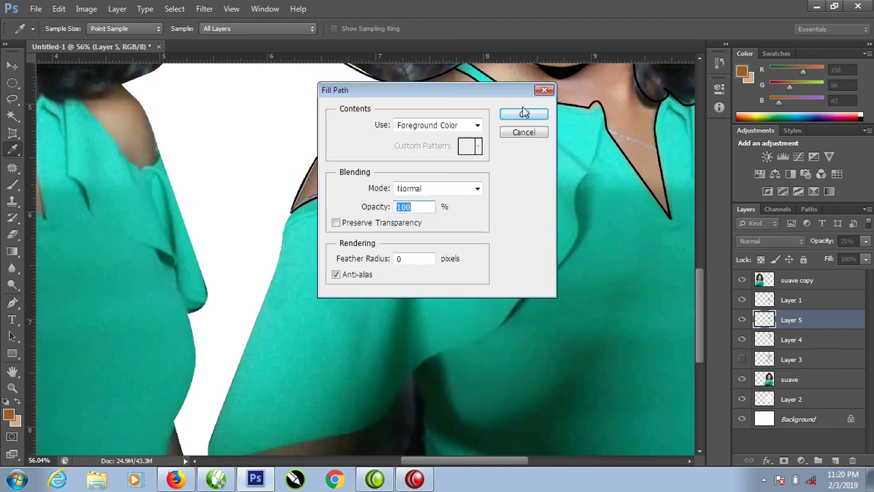
{"action": "left_click", "coordinate": [523, 113]}
{"action": "key", "text": "ctrl+Return"}
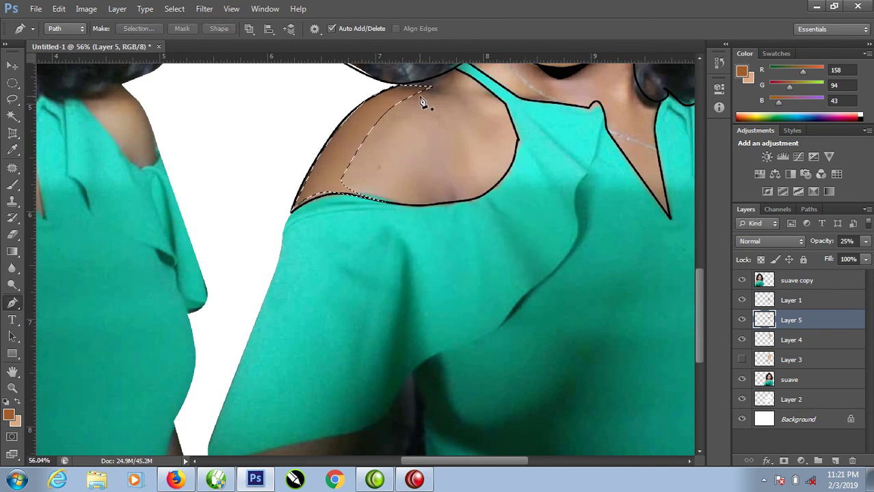
{"action": "key", "text": "ctrl+d"}
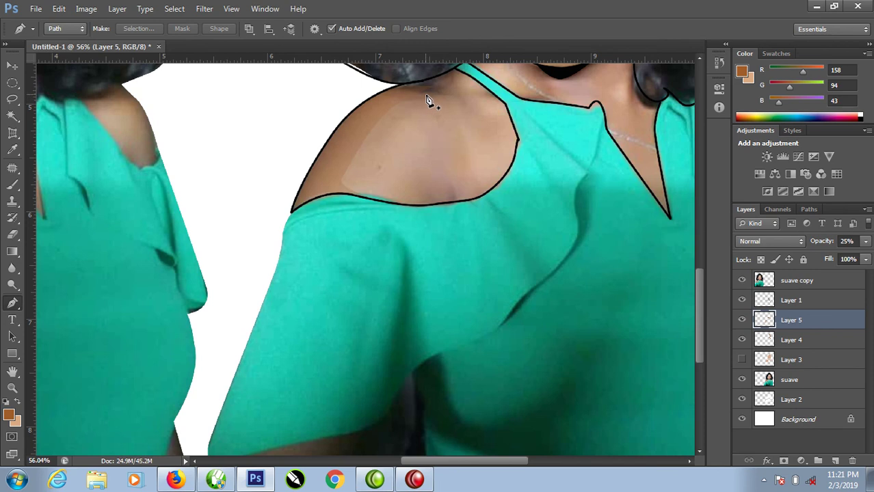
Draw a crescent band down the shoulder, fill it with the foreground colour, and load it as a selection.
{"action": "left_click", "coordinate": [425, 94]}
{"action": "left_click_drag", "start_coordinate": [453, 138], "coordinate": [455, 166]}
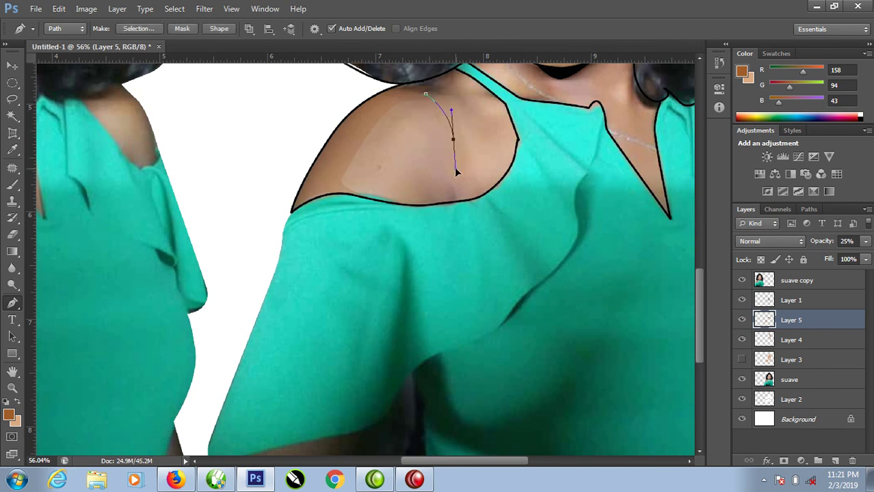
{"action": "left_click", "coordinate": [416, 205]}
{"action": "left_click_drag", "start_coordinate": [460, 155], "coordinate": [467, 139]}
{"action": "left_click_drag", "start_coordinate": [426, 93], "coordinate": [398, 97]}
{"action": "right_click", "coordinate": [447, 138]}
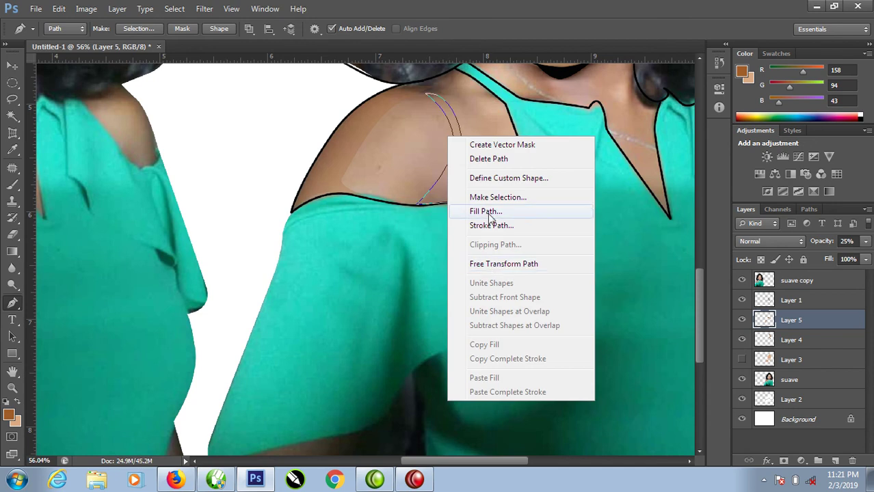
{"action": "left_click", "coordinate": [485, 211]}
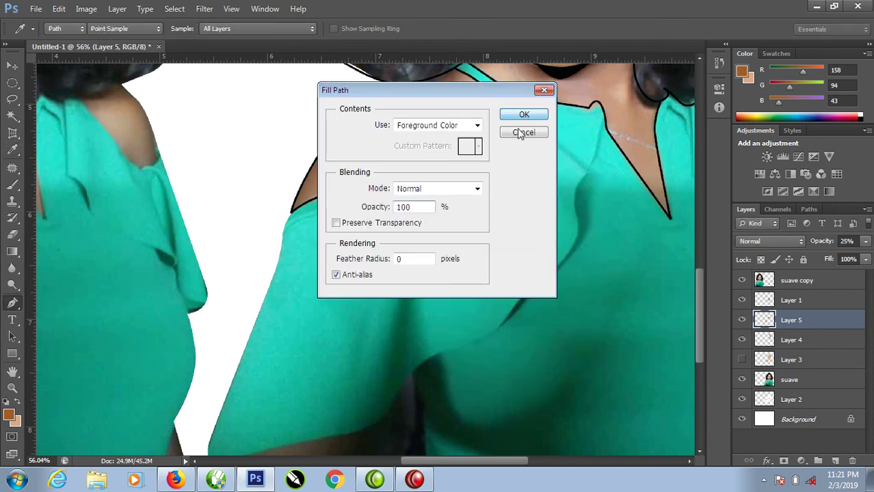
{"action": "left_click", "coordinate": [521, 130]}
{"action": "key", "text": "ctrl+Return"}
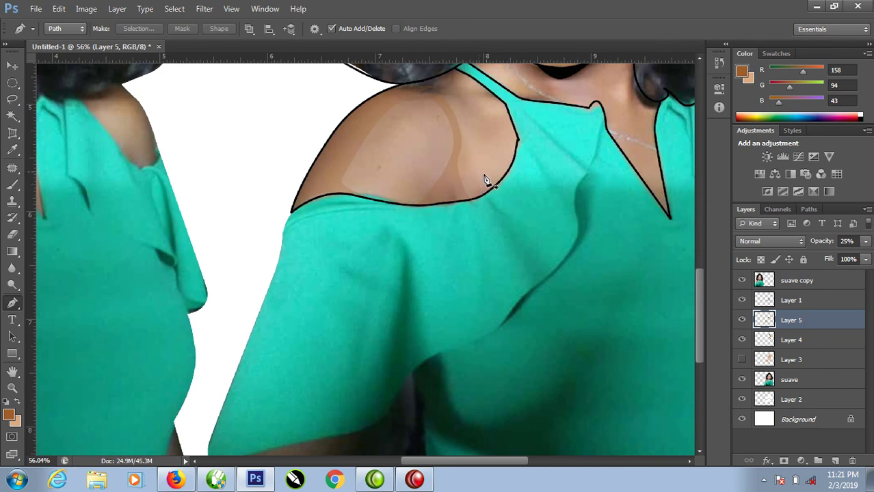
Pan to the chin and trace a closed shadow shape under the chin along the jaw.
{"action": "left_click_drag", "start_coordinate": [580, 140], "coordinate": [292, 279]}
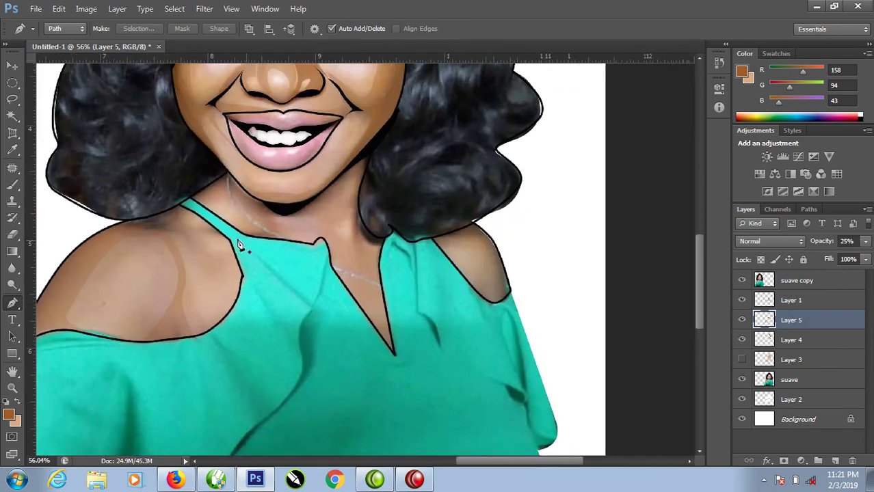
{"action": "left_click", "coordinate": [361, 157]}
{"action": "left_click_drag", "start_coordinate": [327, 192], "coordinate": [324, 220]}
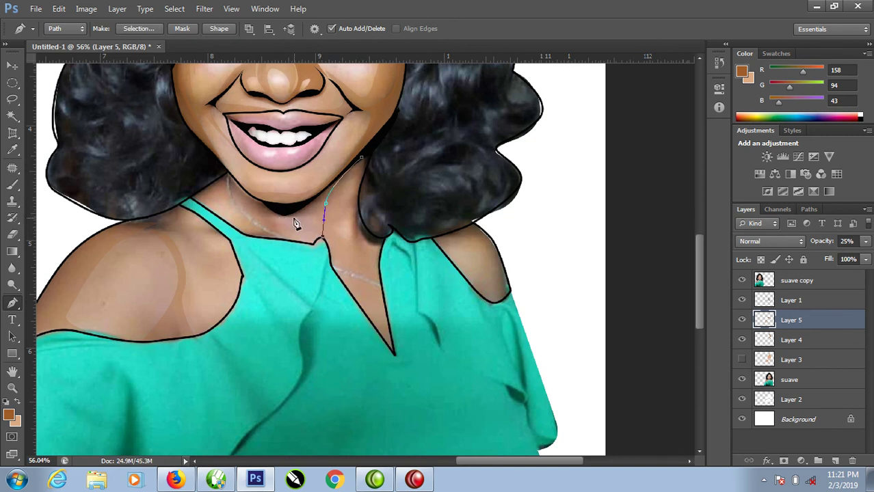
{"action": "left_click_drag", "start_coordinate": [305, 217], "coordinate": [287, 219]}
{"action": "left_click", "coordinate": [279, 212]}
{"action": "left_click_drag", "start_coordinate": [259, 206], "coordinate": [318, 198]}
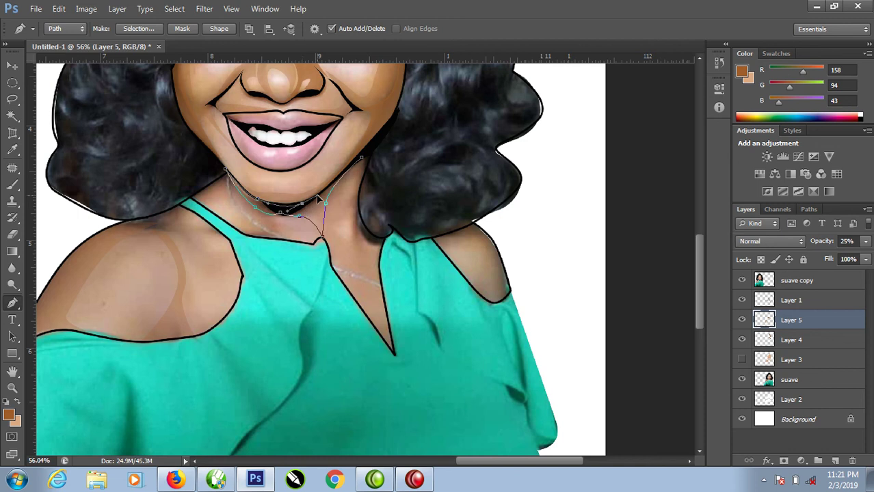
{"action": "left_click", "coordinate": [362, 160]}
{"action": "left_click", "coordinate": [363, 162]}
{"action": "left_click", "coordinate": [363, 162]}
Fill the under-chin shape with the foreground colour, then load and clear its selection.
{"action": "right_click", "coordinate": [322, 216]}
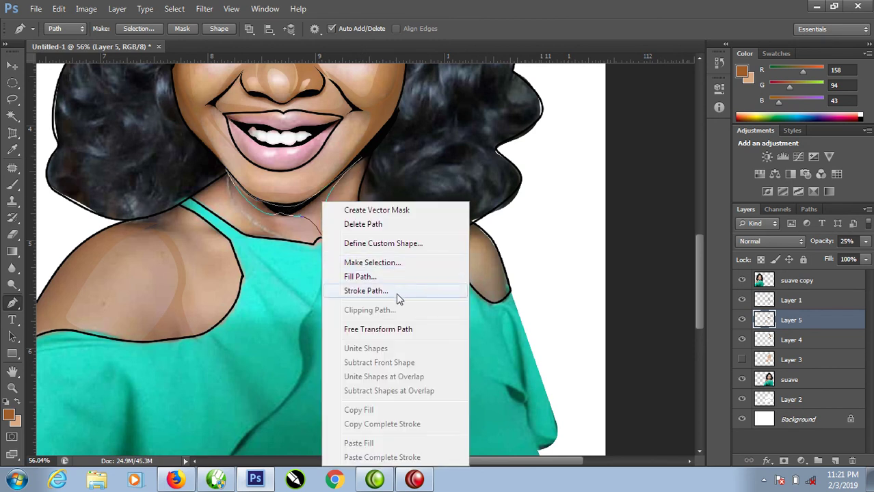
{"action": "left_click", "coordinate": [366, 277]}
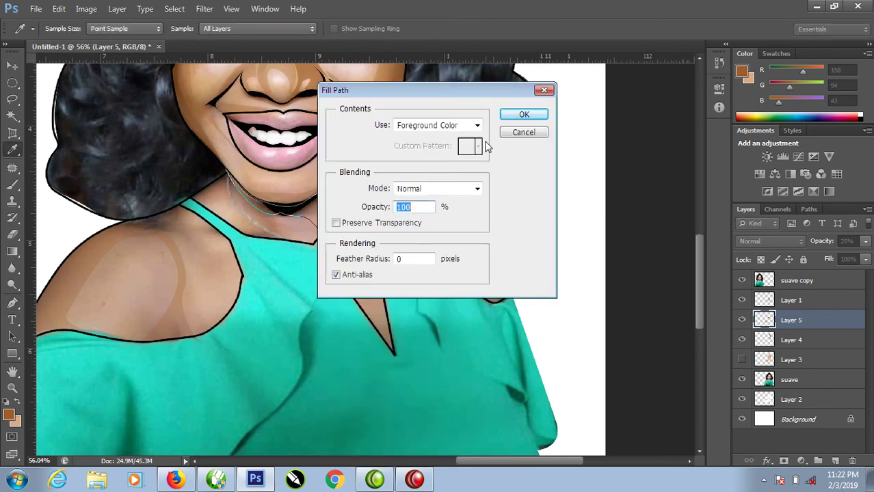
{"action": "left_click", "coordinate": [523, 116]}
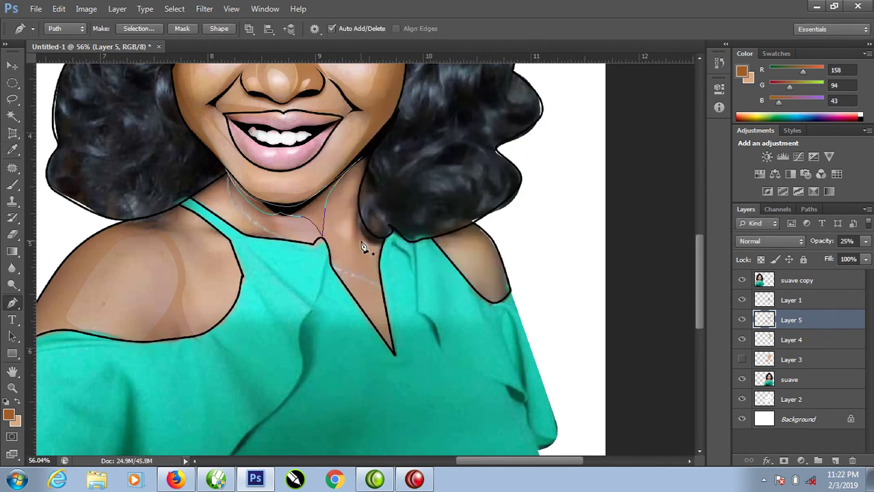
{"action": "key", "text": "ctrl+Return"}
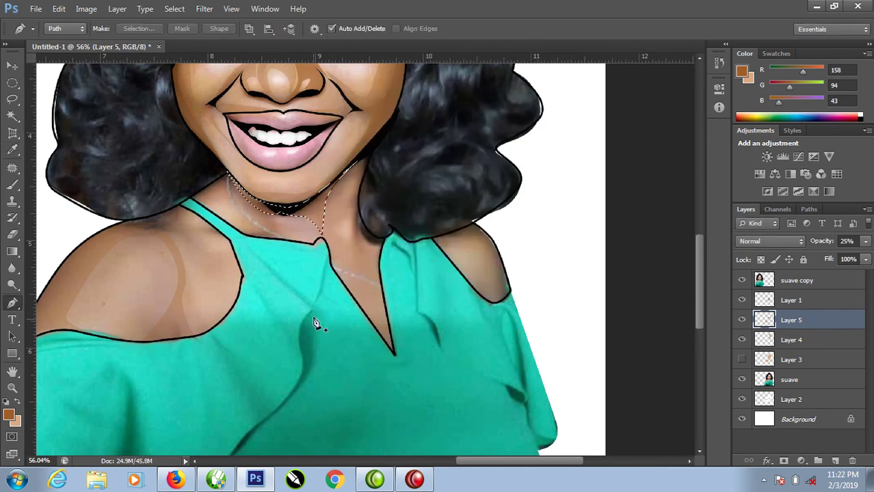
{"action": "key", "text": "ctrl+d"}
Draw a strip down the neck's right side from the jaw, fill it, and dismiss the path.
{"action": "left_click", "coordinate": [366, 162]}
{"action": "left_click_drag", "start_coordinate": [350, 224], "coordinate": [350, 239]}
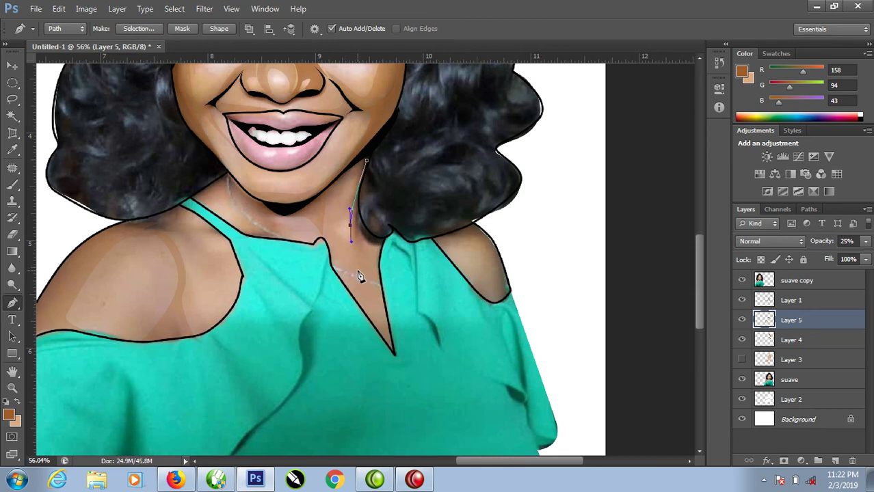
{"action": "left_click", "coordinate": [356, 268]}
{"action": "mouse_move", "coordinate": [363, 251]}
{"action": "left_mouse_down"}
{"action": "mouse_move", "coordinate": [373, 249]}
{"action": "mouse_move", "coordinate": [367, 235]}
{"action": "left_mouse_up"}
{"action": "left_click_drag", "start_coordinate": [366, 162], "coordinate": [385, 142]}
{"action": "right_click", "coordinate": [357, 231]}
{"action": "left_click", "coordinate": [403, 277]}
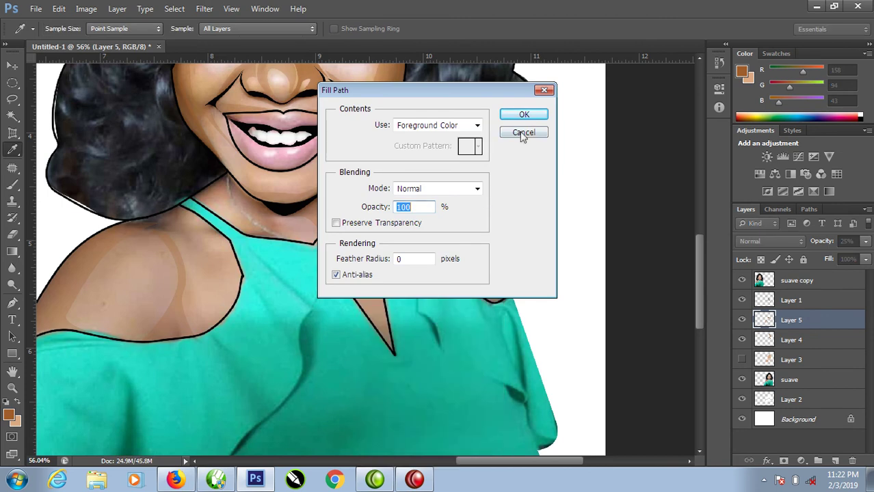
{"action": "left_click", "coordinate": [523, 117]}
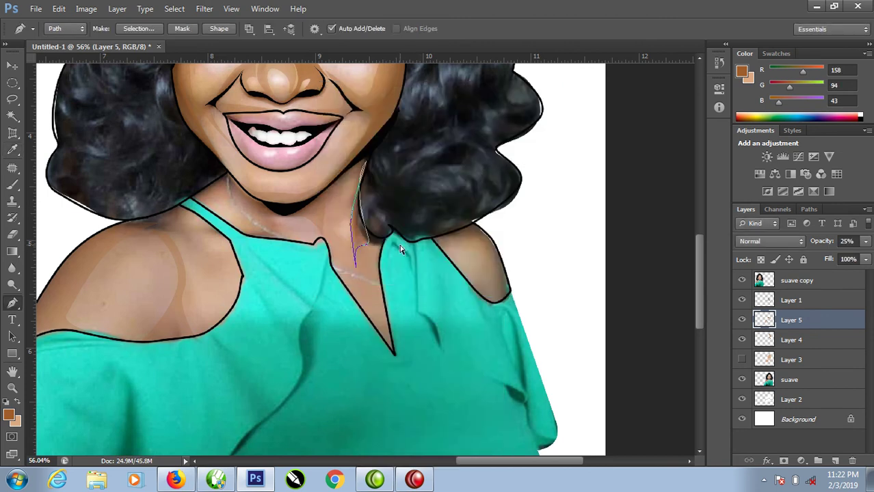
{"action": "key", "text": "Escape"}
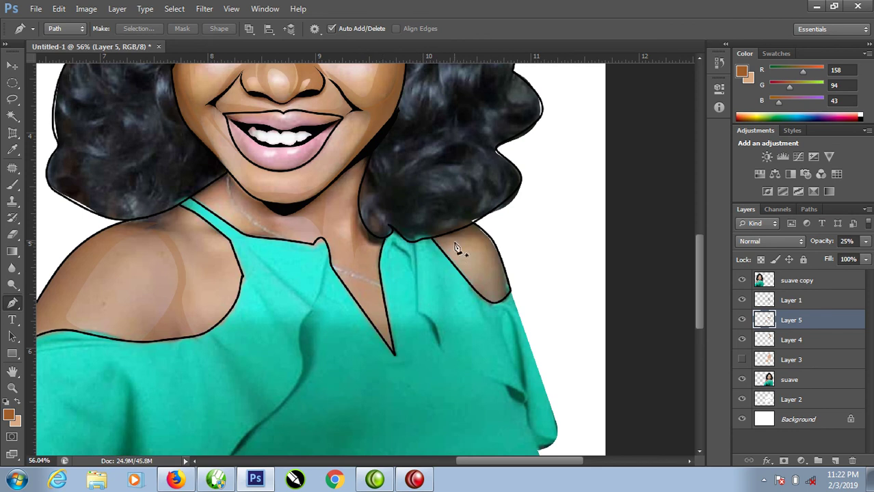
Place the first two curved anchors of a shading path on the right shoulder.
{"action": "mouse_move", "coordinate": [454, 240]}
{"action": "left_mouse_down"}
{"action": "mouse_move", "coordinate": [495, 264]}
{"action": "mouse_move", "coordinate": [497, 293]}
{"action": "mouse_move", "coordinate": [453, 253]}
{"action": "left_mouse_up"}
{"action": "left_click_drag", "start_coordinate": [493, 303], "coordinate": [514, 294]}
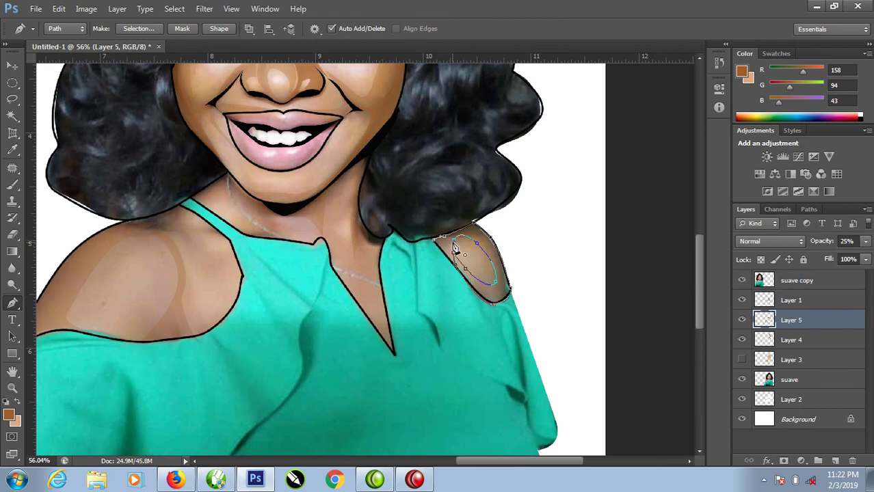
Fill the right shoulder path with the brown skin-tone foreground colour, deselect it, and show Layer 3.
{"action": "right_click", "coordinate": [459, 253]}
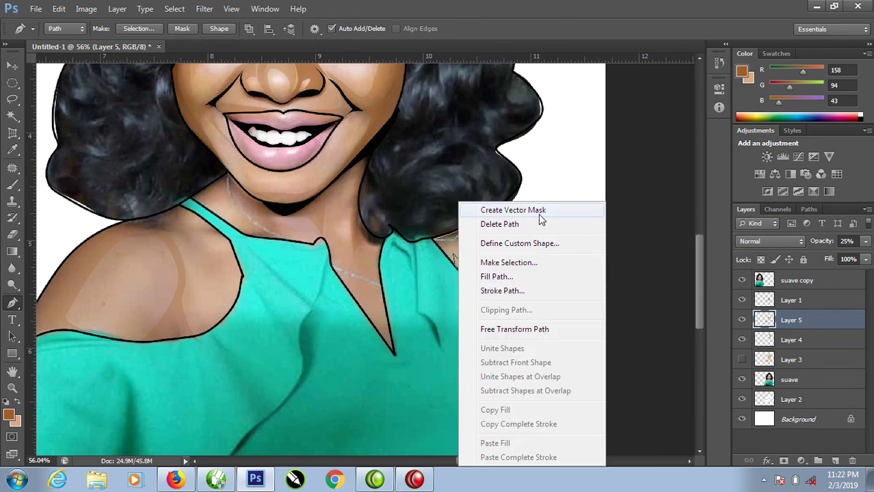
{"action": "left_click", "coordinate": [493, 277]}
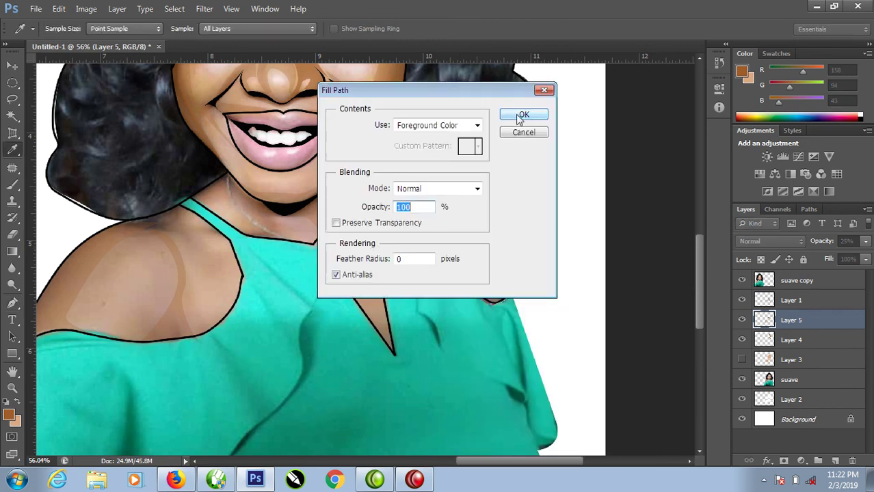
{"action": "left_click", "coordinate": [521, 115]}
{"action": "key", "text": "Escape"}
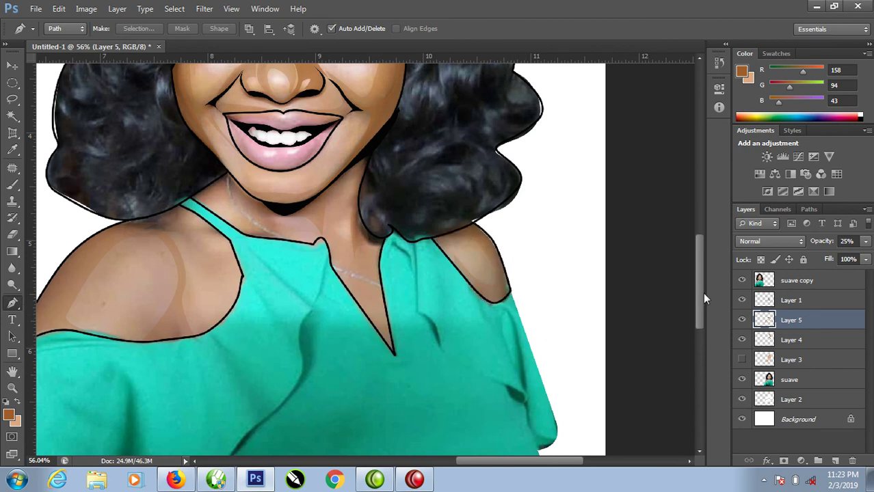
{"action": "left_click", "coordinate": [741, 360]}
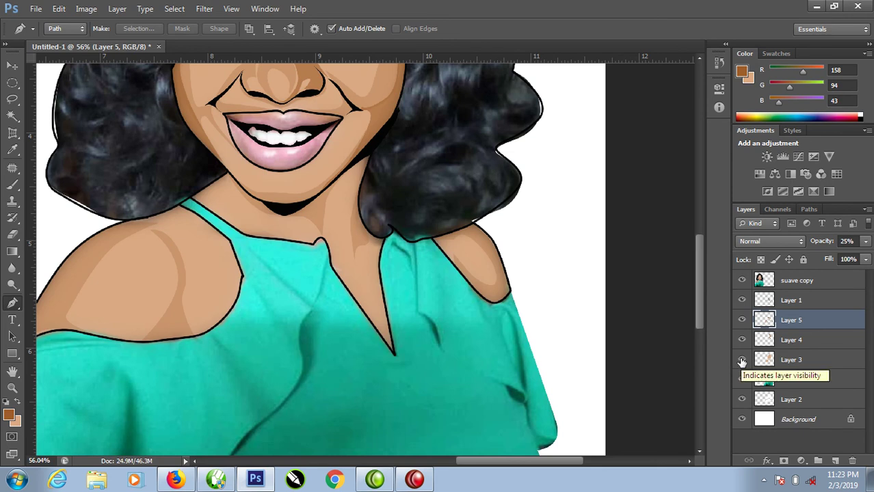
Fit the whole image on screen and toggle Layer 4's shading off and on to compare.
{"action": "right_click", "coordinate": [334, 210]}
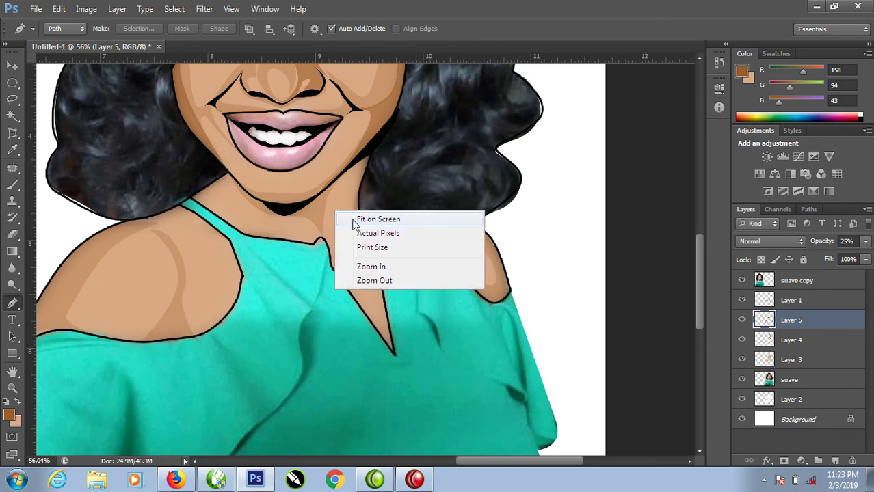
{"action": "left_click", "coordinate": [352, 220]}
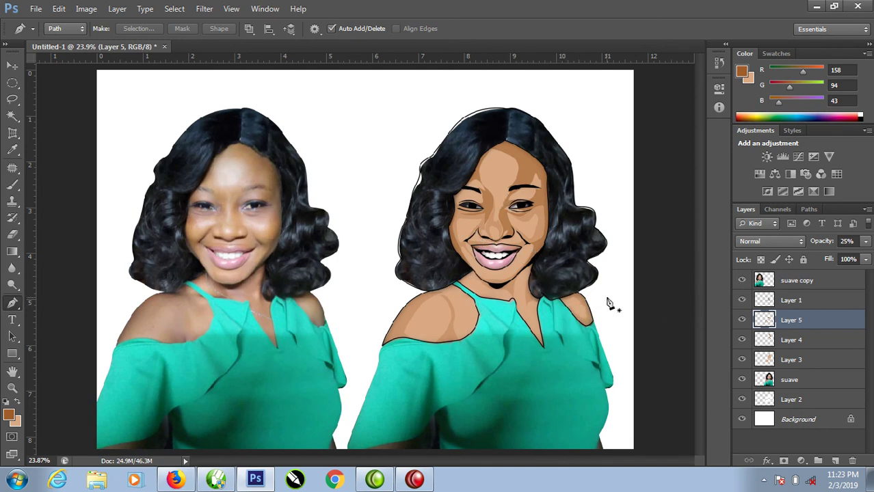
{"action": "left_click", "coordinate": [742, 340]}
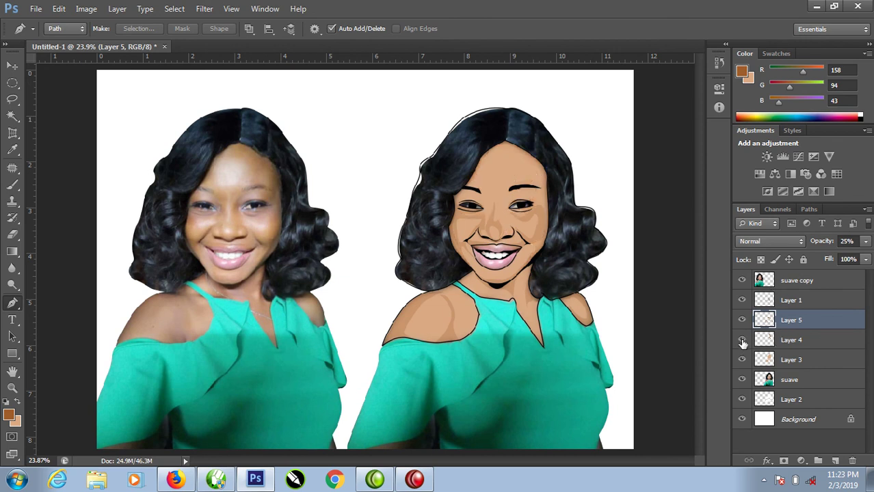
{"action": "left_click", "coordinate": [742, 340]}
Lower Layer 4's face shading opacity to 36%.
{"action": "left_click", "coordinate": [801, 338]}
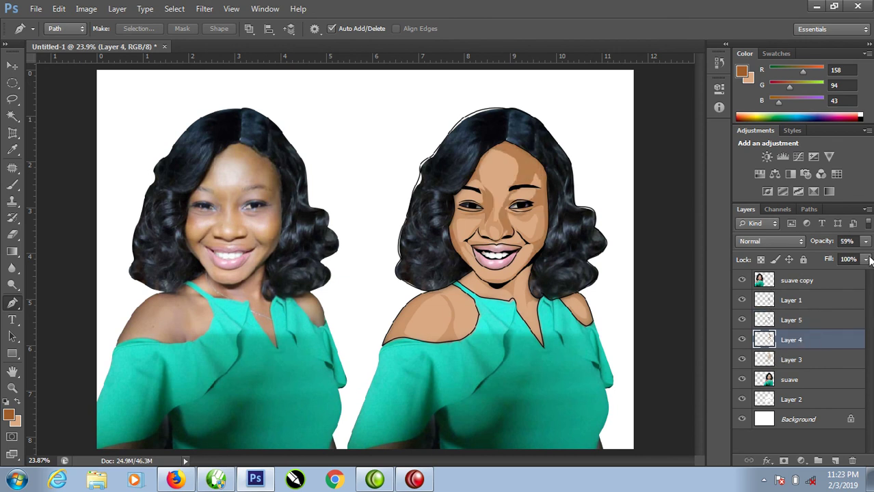
{"action": "left_click", "coordinate": [867, 242]}
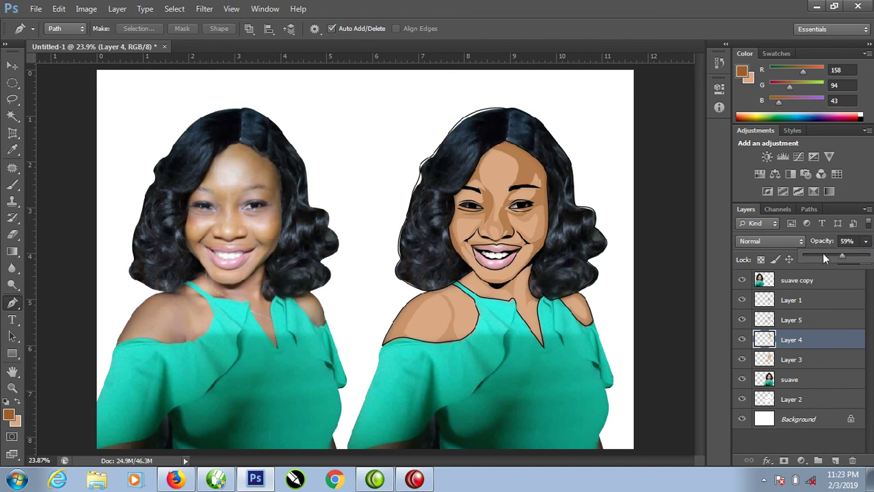
{"action": "left_click", "coordinate": [816, 258]}
{"action": "left_click", "coordinate": [835, 258]}
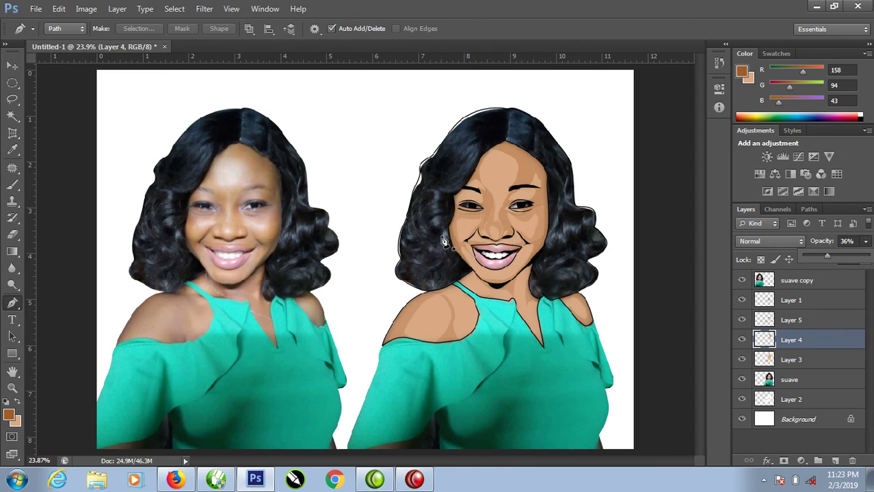
{"action": "scroll", "coordinate": [540, 263], "scroll_direction": "up", "scroll_amount": 5}
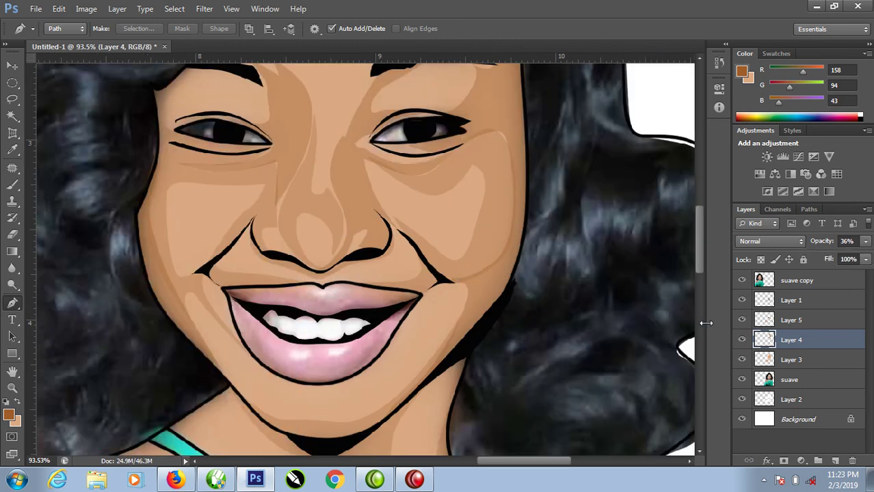
Toggle Layers 4, 3 and 1 on and off to compare the face, then show and select Layer 5.
{"action": "left_click", "coordinate": [741, 341]}
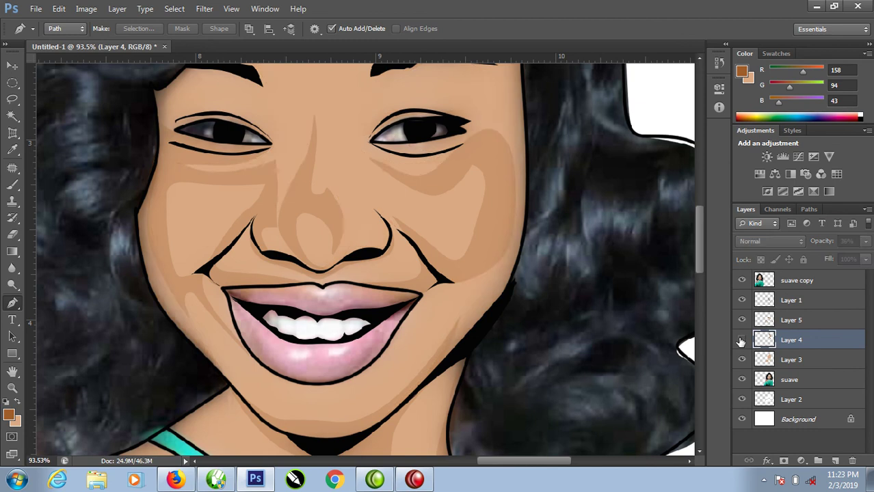
{"action": "left_click", "coordinate": [741, 341]}
{"action": "left_click", "coordinate": [741, 340]}
{"action": "left_click", "coordinate": [741, 340]}
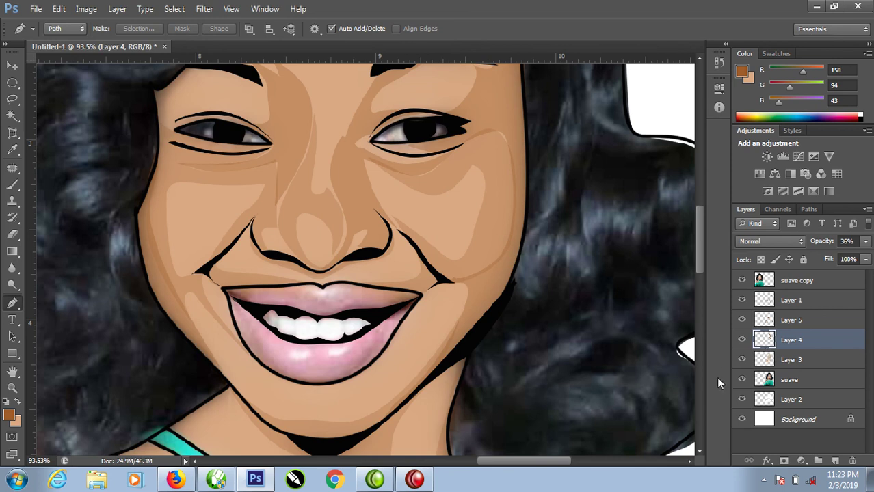
{"action": "left_click", "coordinate": [741, 360]}
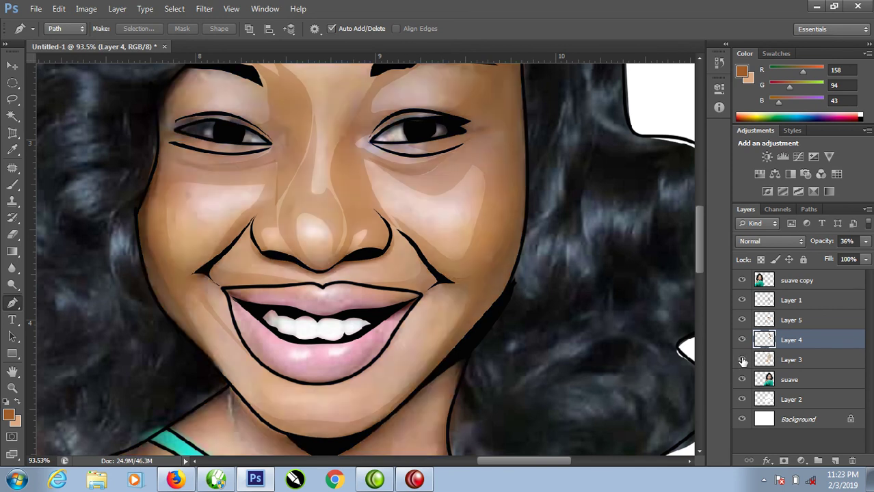
{"action": "left_click", "coordinate": [742, 360]}
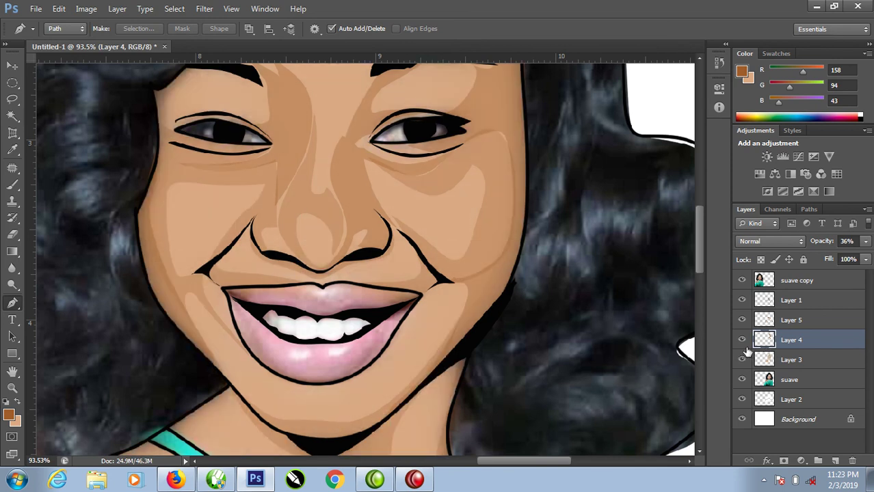
{"action": "left_click", "coordinate": [741, 301]}
{"action": "left_click", "coordinate": [741, 320]}
{"action": "left_click", "coordinate": [826, 322]}
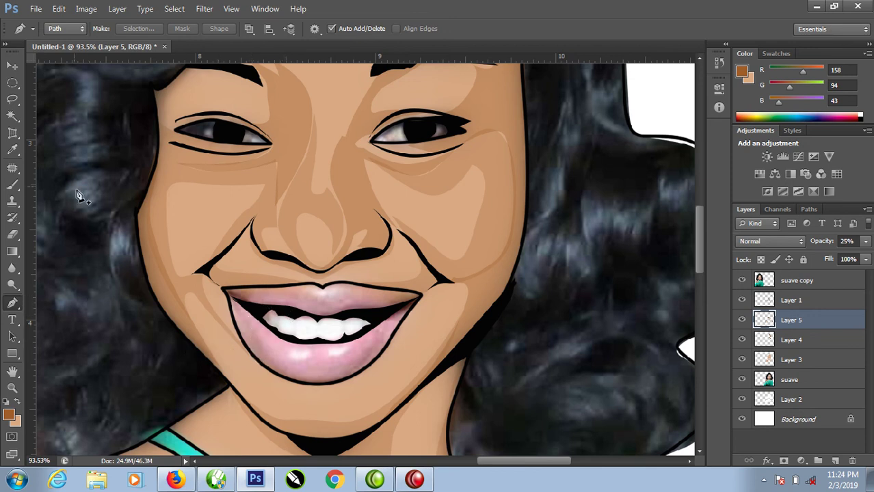
Sample a light lip pink (R221 G160 B172) from the lips with the Eyedropper, checking against Layer 1.
{"action": "left_click", "coordinate": [13, 150]}
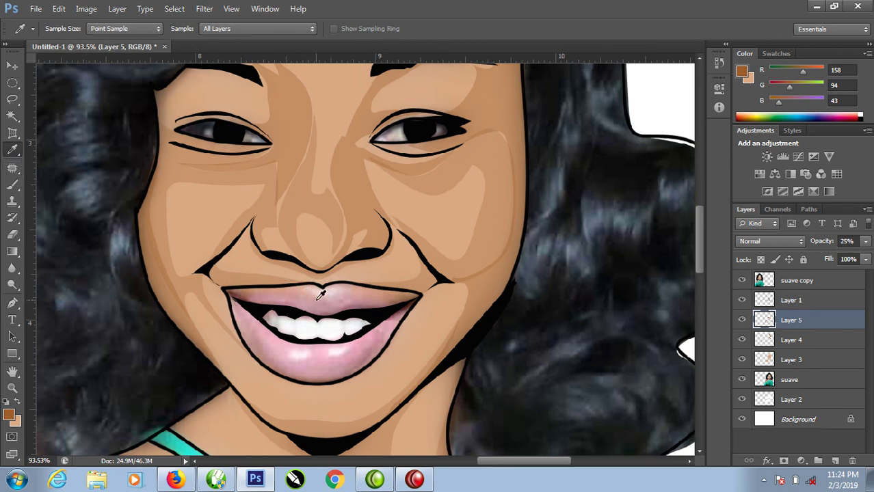
{"action": "left_click", "coordinate": [318, 298]}
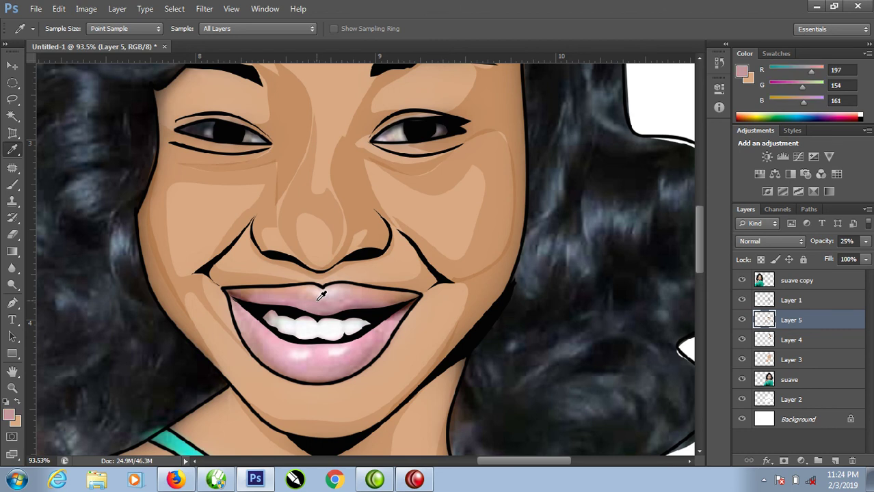
{"action": "left_click", "coordinate": [345, 301]}
{"action": "left_click", "coordinate": [375, 343]}
{"action": "left_click", "coordinate": [384, 331]}
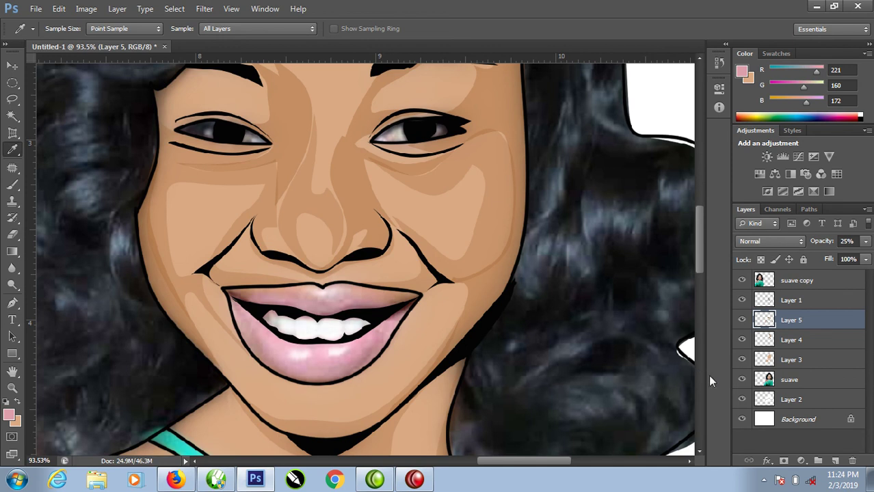
{"action": "left_click", "coordinate": [742, 300]}
{"action": "left_click", "coordinate": [742, 300]}
Trace a closed Pen path around the lower lip from the left mouth corner.
{"action": "key", "text": "p"}
{"action": "left_click", "coordinate": [225, 292]}
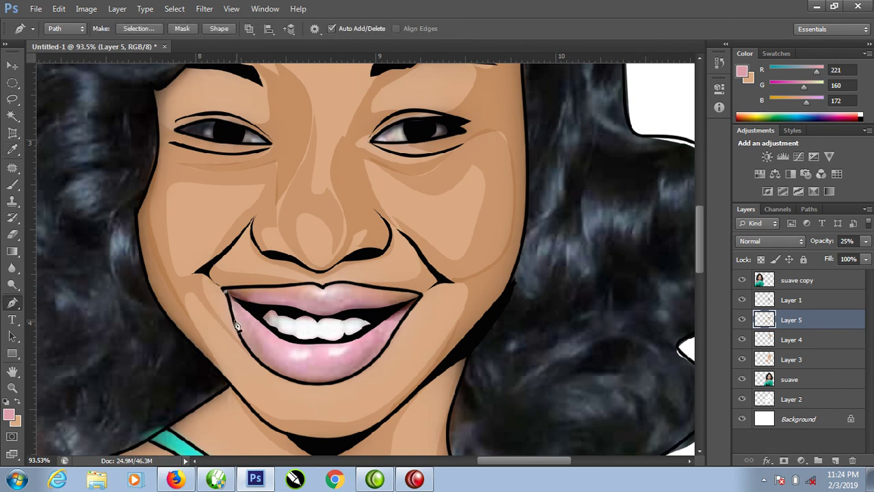
{"action": "left_click_drag", "start_coordinate": [249, 352], "coordinate": [261, 366]}
{"action": "left_click_drag", "start_coordinate": [299, 383], "coordinate": [325, 383]}
{"action": "left_click", "coordinate": [382, 357]}
{"action": "left_click_drag", "start_coordinate": [411, 310], "coordinate": [416, 309]}
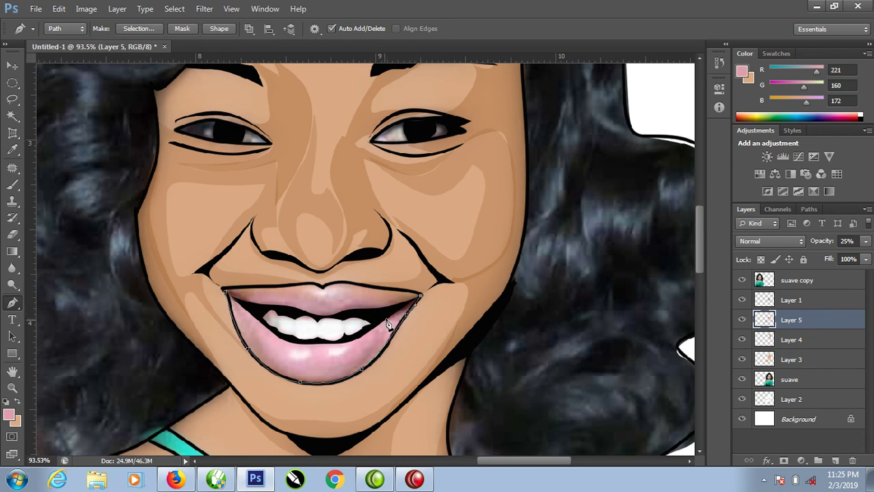
{"action": "left_click_drag", "start_coordinate": [377, 321], "coordinate": [336, 344]}
{"action": "left_click", "coordinate": [292, 343]}
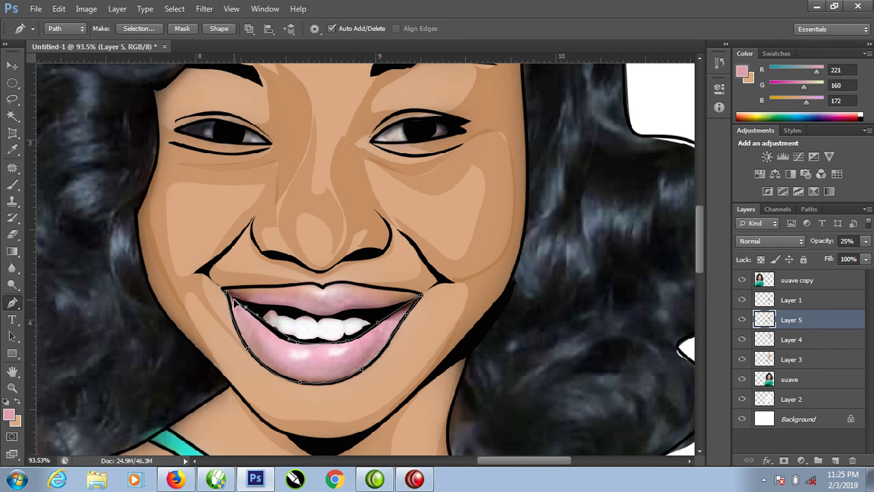
{"action": "left_click_drag", "start_coordinate": [233, 300], "coordinate": [305, 314]}
{"action": "left_click_drag", "start_coordinate": [336, 321], "coordinate": [369, 312]}
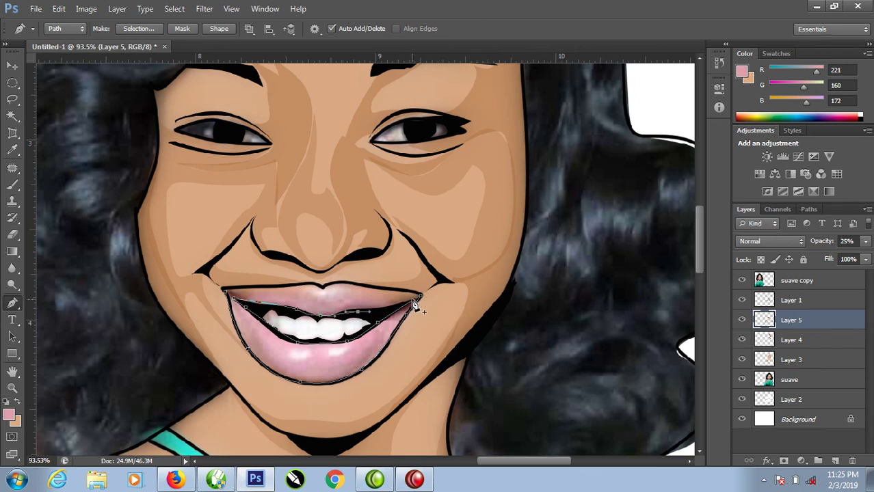
Trace a closed path along the upper lip from the right corner to the left corner.
{"action": "left_click", "coordinate": [410, 305]}
{"action": "left_click_drag", "start_coordinate": [357, 283], "coordinate": [334, 283]}
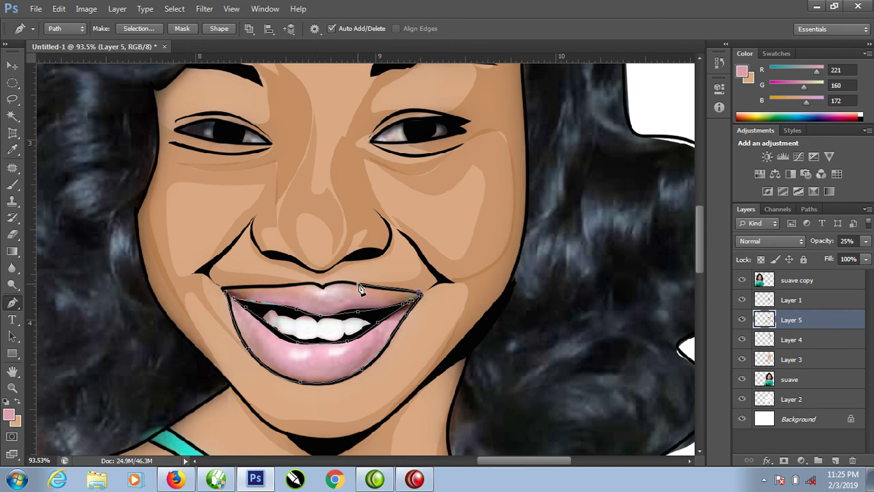
{"action": "left_click", "coordinate": [317, 288]}
{"action": "left_click", "coordinate": [263, 287]}
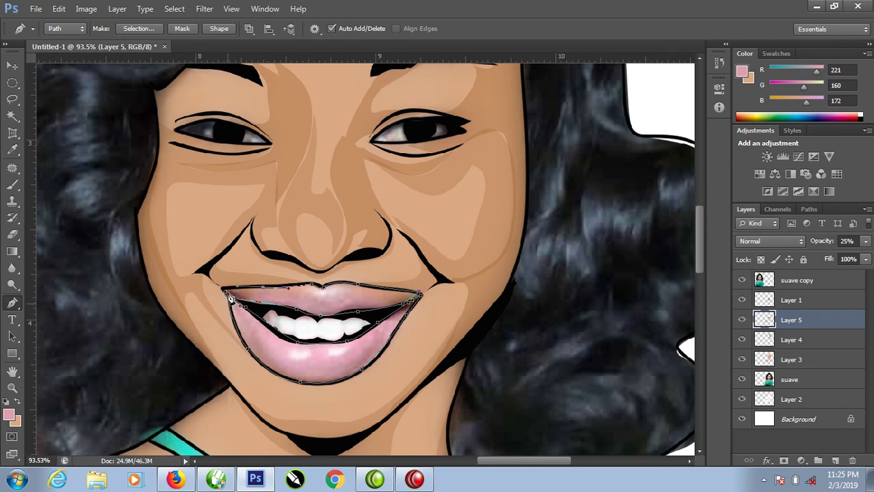
{"action": "left_click", "coordinate": [227, 292]}
Fill the lip path with the sampled pink on Layer 5, then create a new Layer 6.
{"action": "right_click", "coordinate": [288, 301]}
{"action": "left_click", "coordinate": [344, 109]}
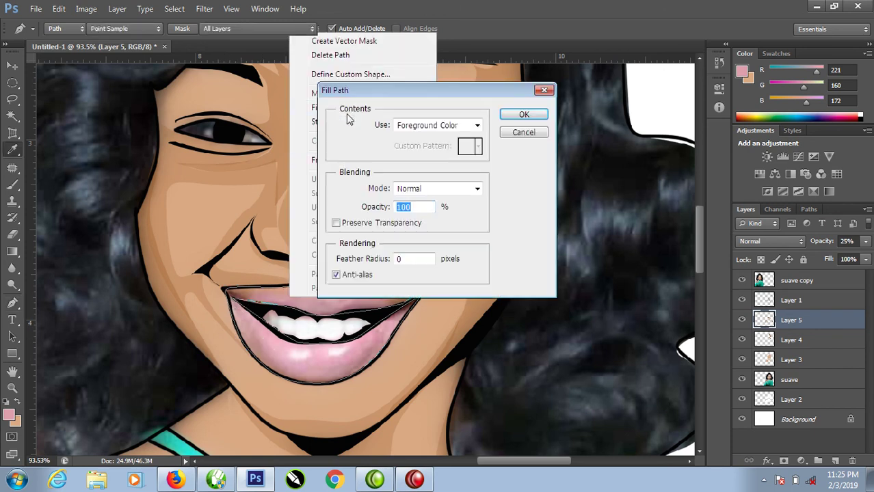
{"action": "left_click", "coordinate": [524, 132]}
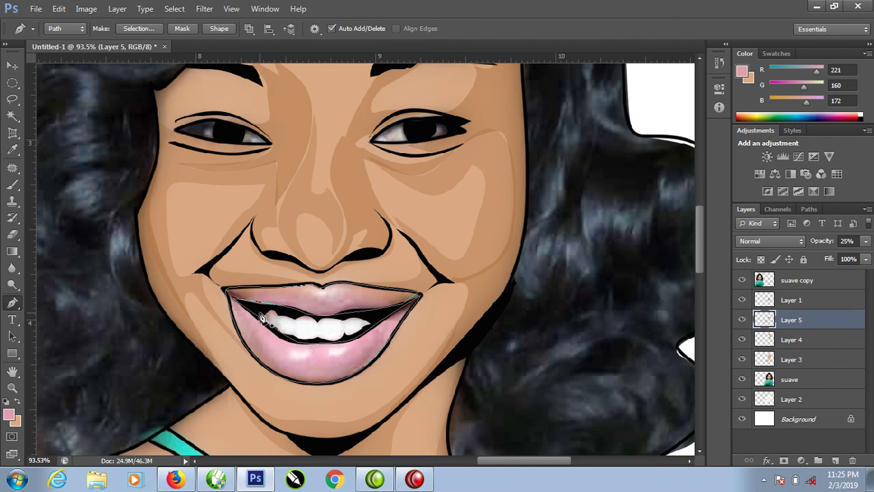
{"action": "right_click", "coordinate": [280, 296]}
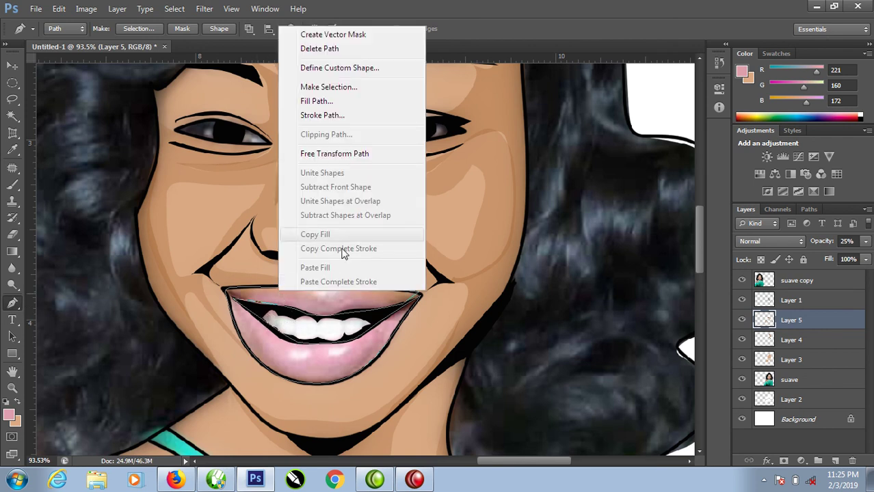
{"action": "left_click", "coordinate": [318, 101]}
{"action": "left_click", "coordinate": [521, 115]}
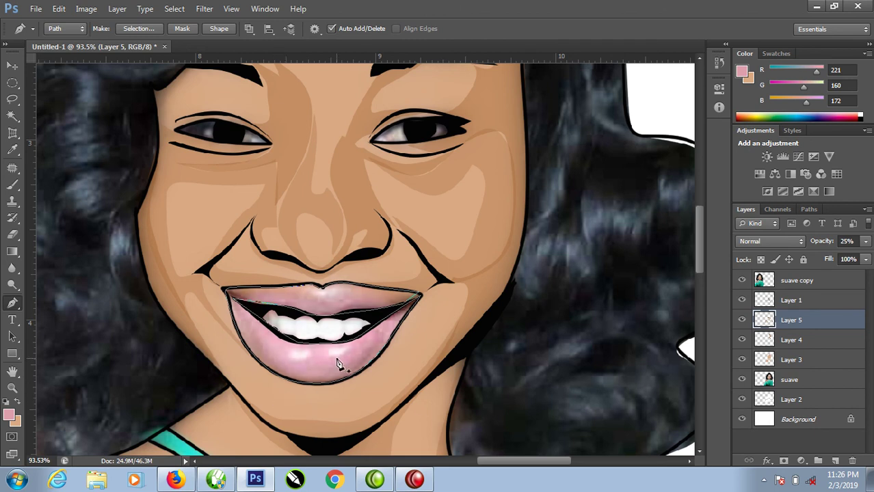
{"action": "key", "text": "ctrl+shift+n"}
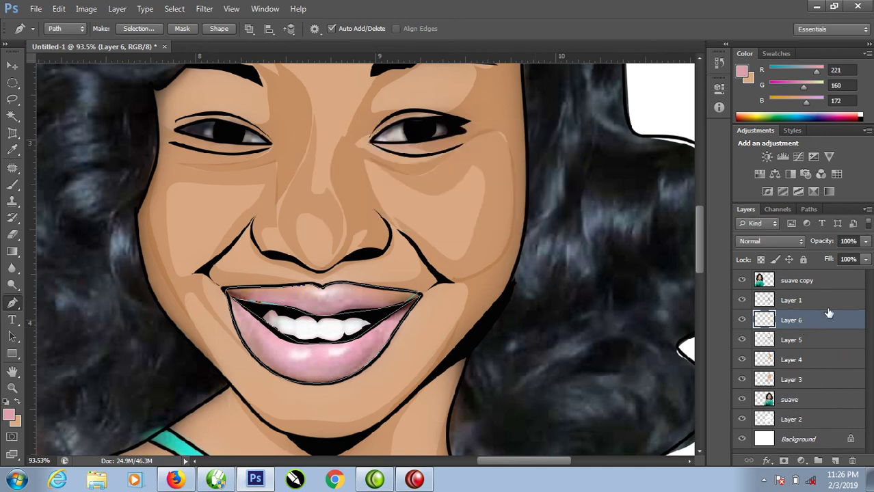
Fill the lip path on Layer 6 with pink at 100% opacity, then load and clear the selection.
{"action": "right_click", "coordinate": [811, 322]}
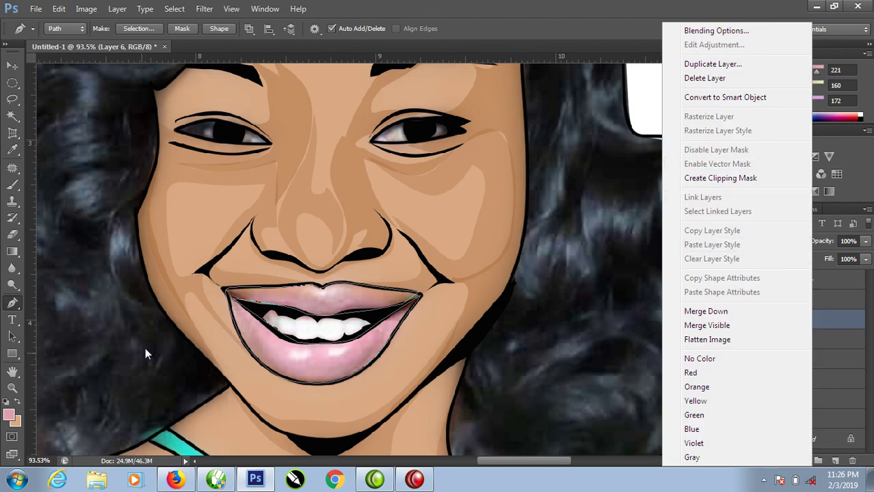
{"action": "right_click", "coordinate": [230, 294]}
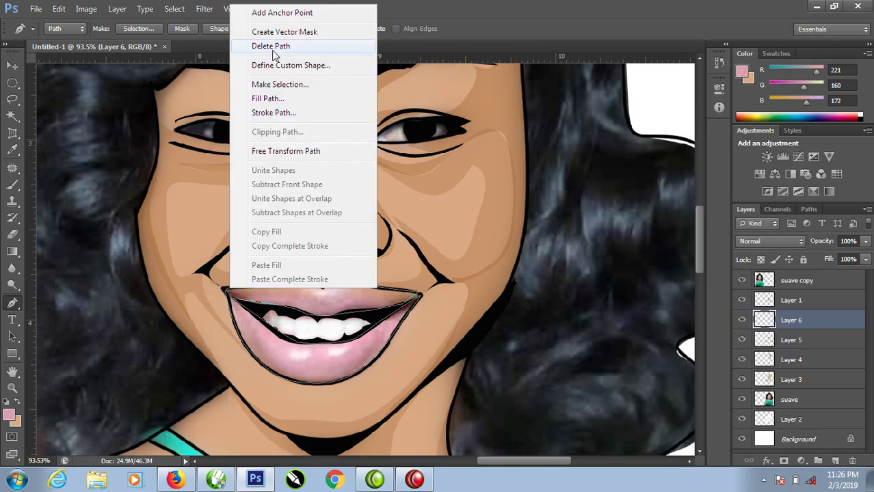
{"action": "left_click", "coordinate": [266, 100]}
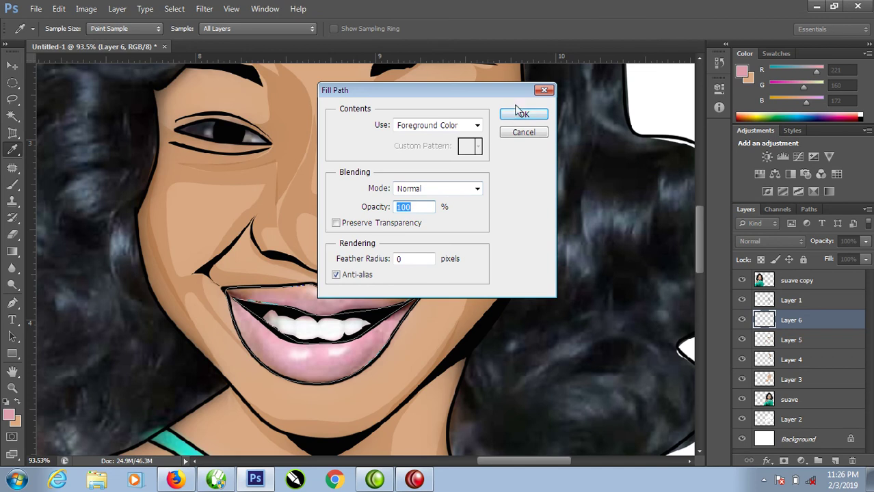
{"action": "left_click", "coordinate": [518, 117]}
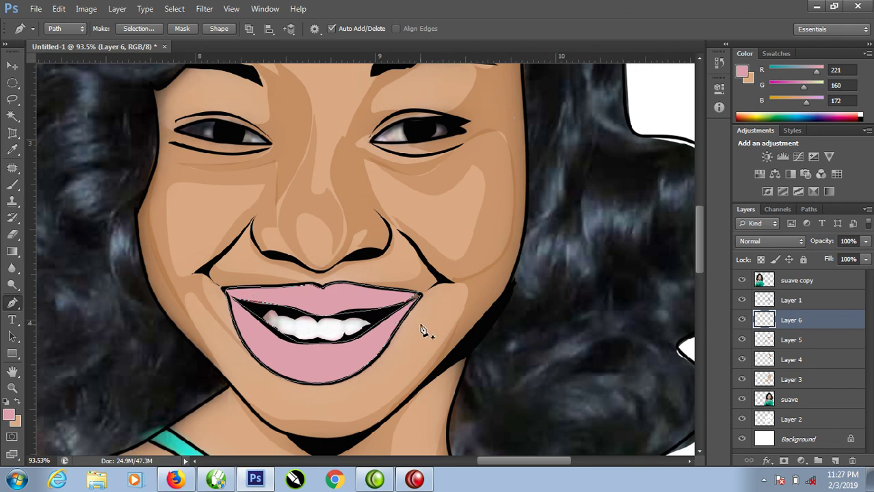
{"action": "key", "text": "ctrl+Return"}
{"action": "key", "text": "ctrl+d"}
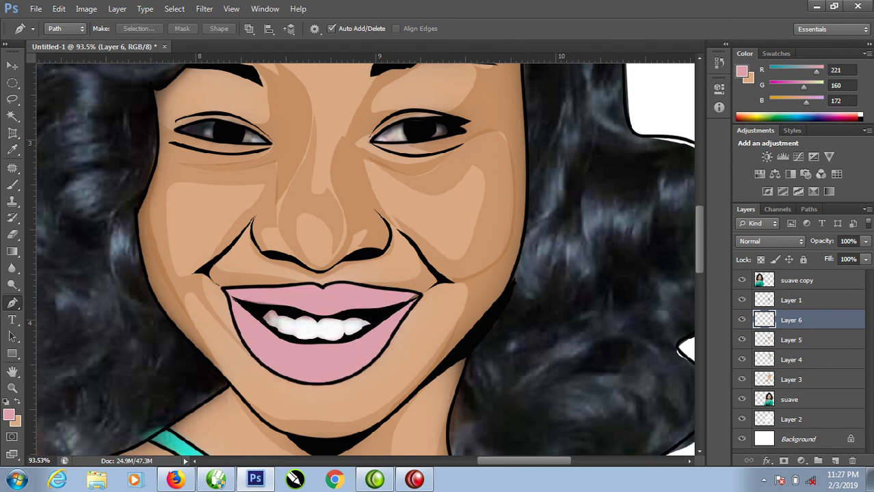
{"action": "left_click", "coordinate": [742, 300]}
Brush pink over the tan and brown gaps at both mouth corners, then fit the image on screen.
{"action": "key", "text": "b"}
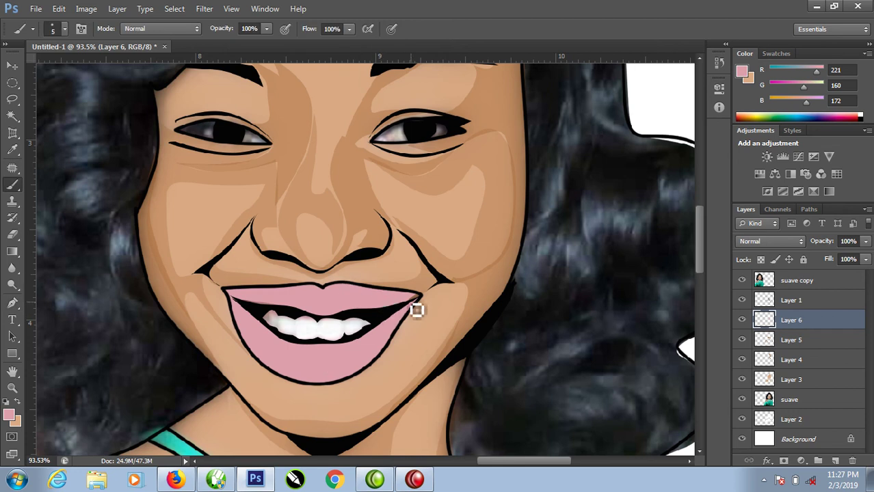
{"action": "scroll", "coordinate": [417, 314], "scroll_direction": "up", "scroll_amount": 5}
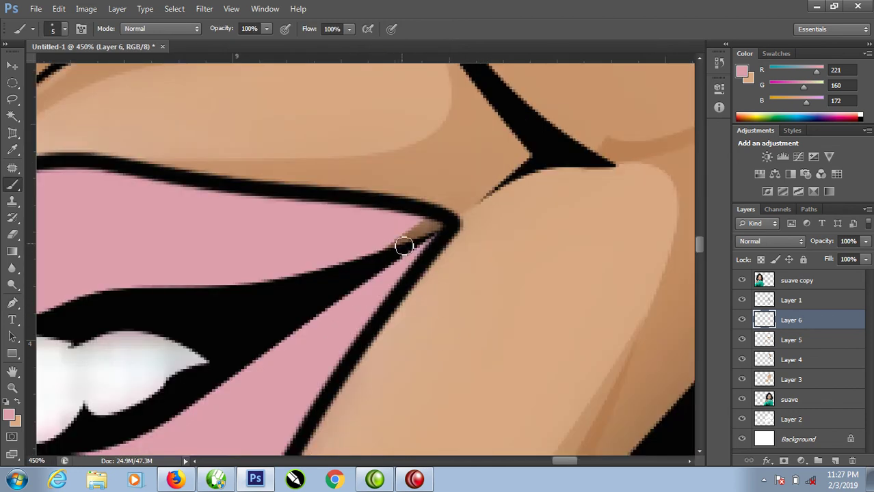
{"action": "mouse_move", "coordinate": [378, 257]}
{"action": "left_mouse_down"}
{"action": "mouse_move", "coordinate": [443, 226]}
{"action": "mouse_move", "coordinate": [419, 244]}
{"action": "left_mouse_up"}
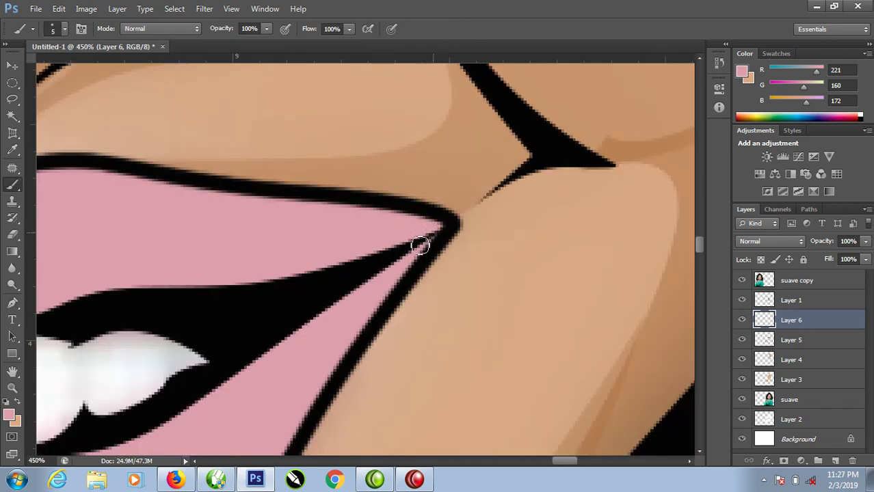
{"action": "left_click_drag", "start_coordinate": [206, 343], "coordinate": [558, 233]}
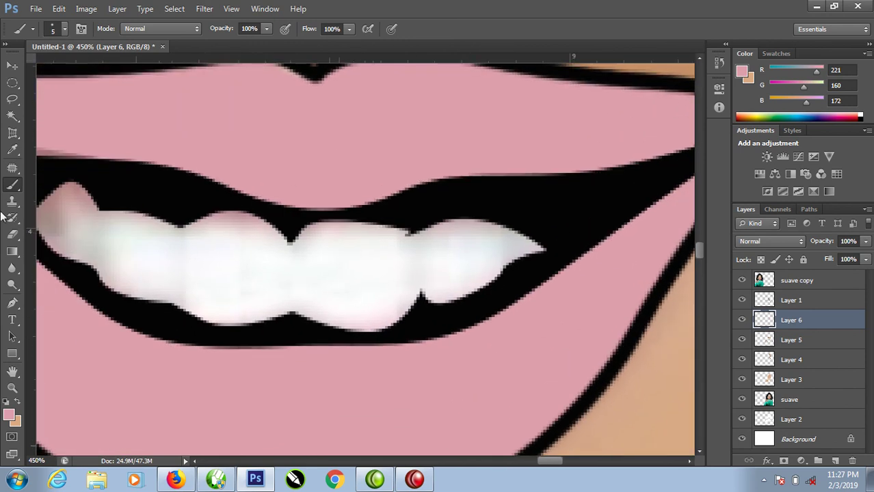
{"action": "left_click_drag", "start_coordinate": [153, 194], "coordinate": [478, 253]}
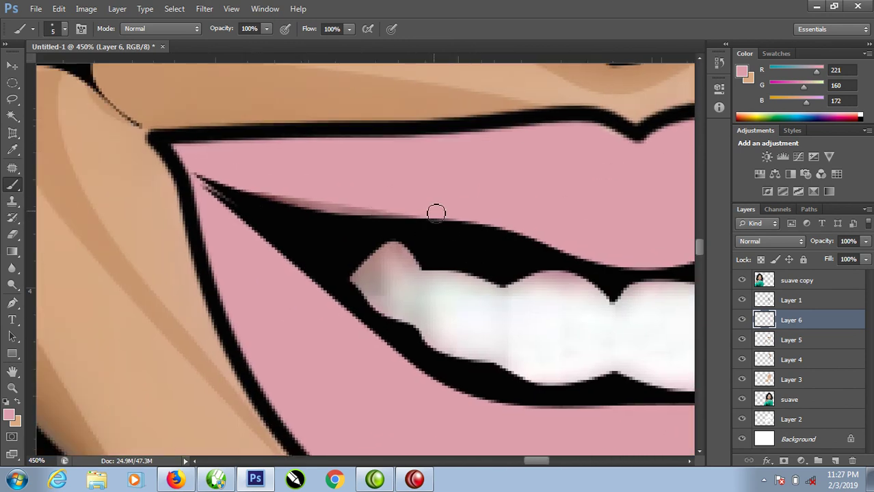
{"action": "left_click_drag", "start_coordinate": [445, 220], "coordinate": [192, 180]}
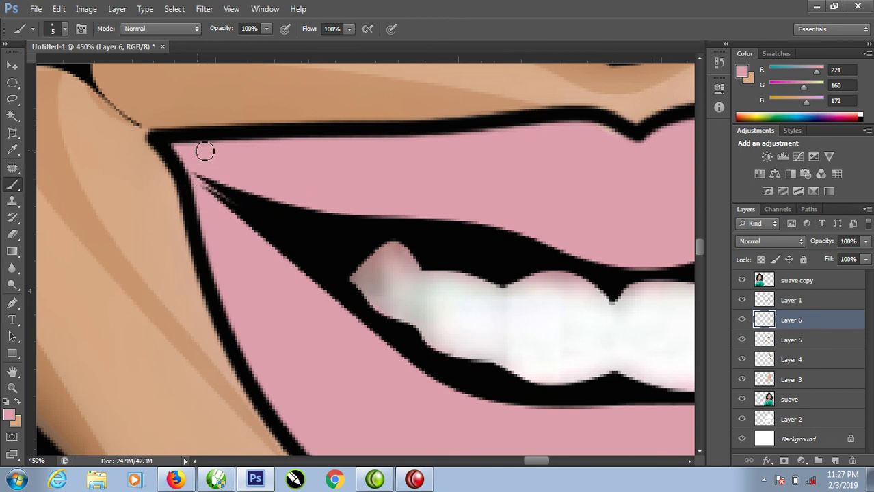
{"action": "right_click", "coordinate": [350, 190]}
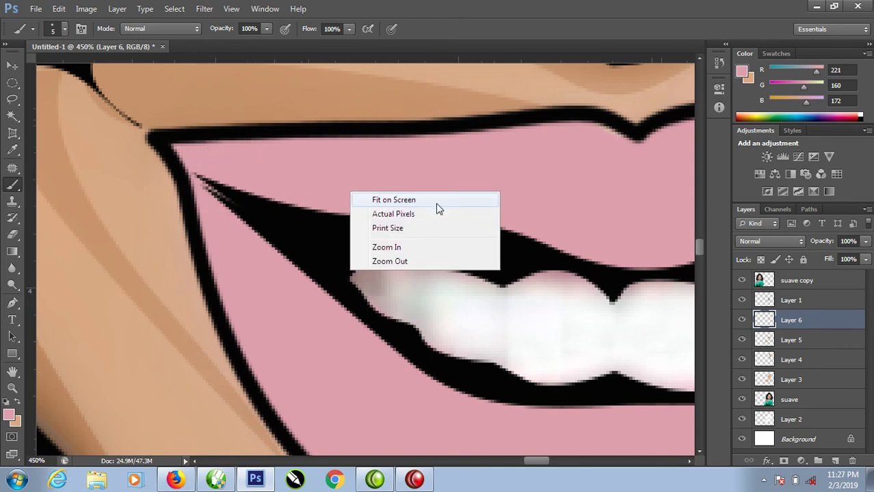
{"action": "left_click", "coordinate": [434, 199]}
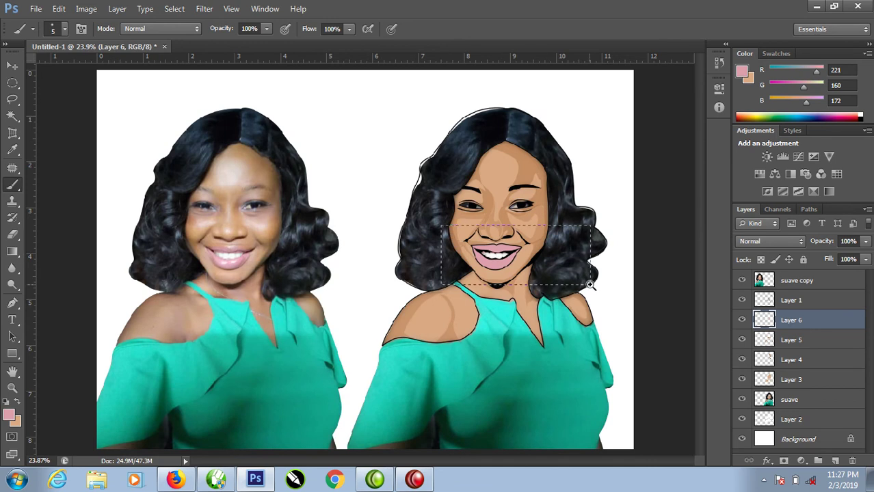
{"action": "scroll", "coordinate": [560, 273], "scroll_direction": "up", "scroll_amount": 5}
{"action": "right_click", "coordinate": [288, 209]}
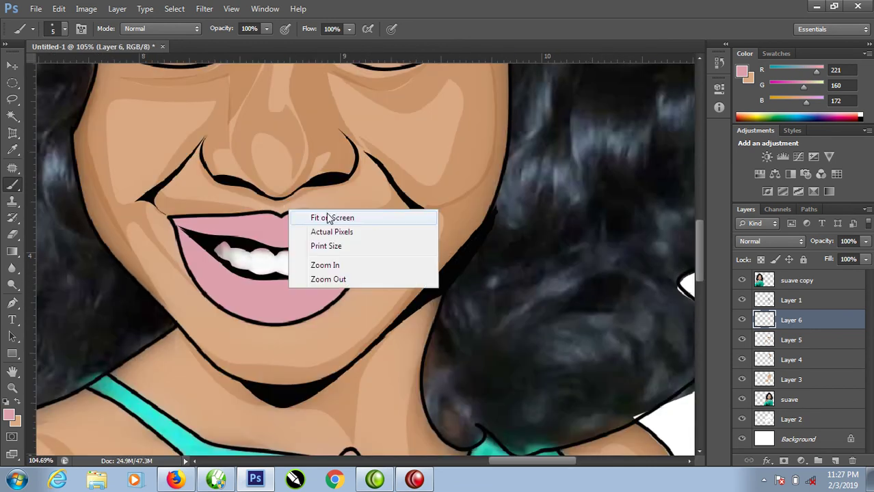
{"action": "left_click", "coordinate": [335, 220]}
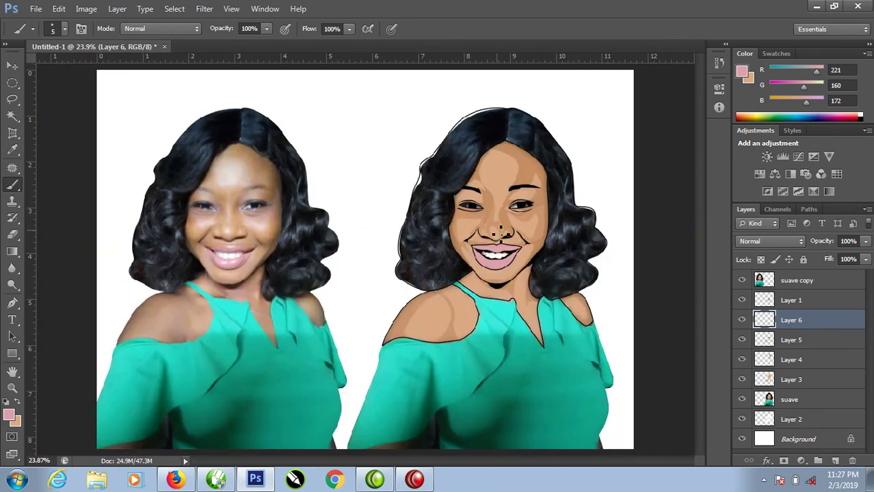
Select Layer 6's lip pixels and set the foreground to darker rose pink be8590 (190, 133, 144).
{"action": "scroll", "coordinate": [642, 340], "scroll_direction": "up", "scroll_amount": 3}
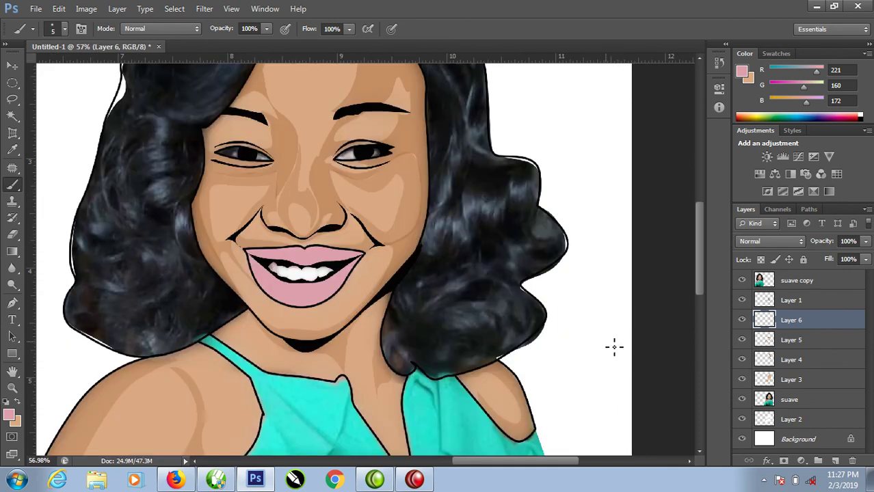
{"action": "left_click", "coordinate": [766, 321], "text": "ctrl"}
{"action": "left_click", "coordinate": [14, 417]}
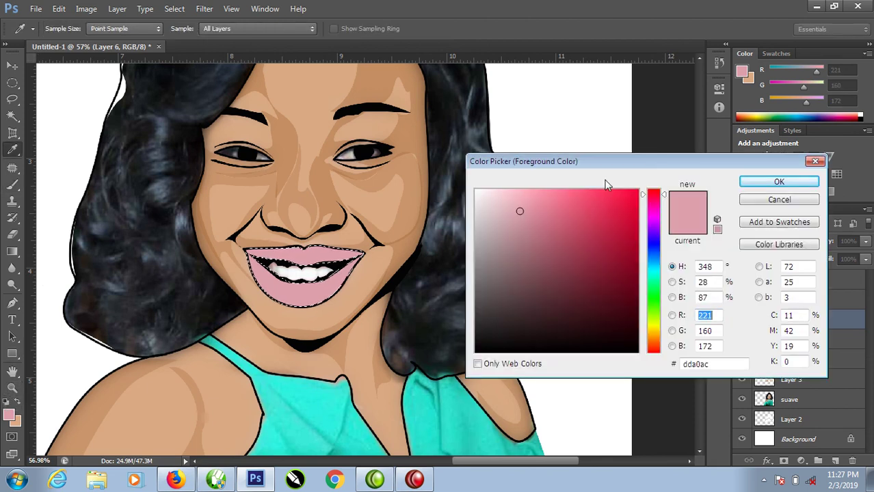
{"action": "left_click", "coordinate": [524, 231]}
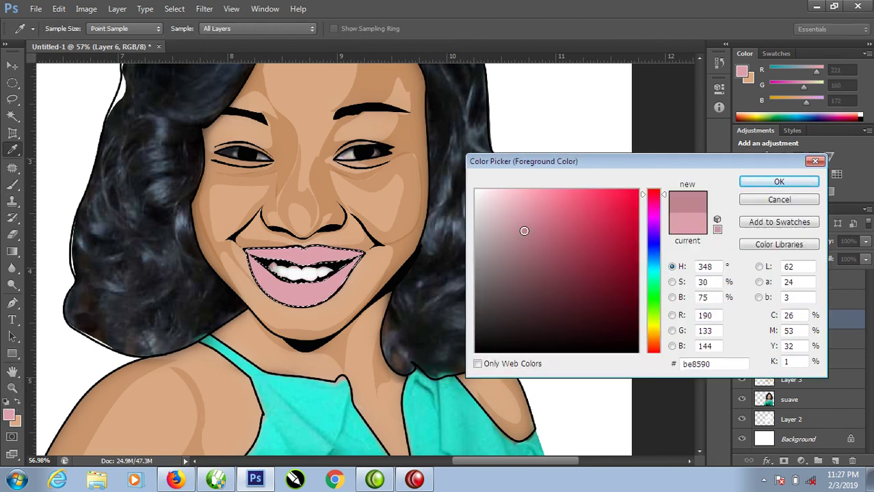
{"action": "left_click", "coordinate": [779, 181]}
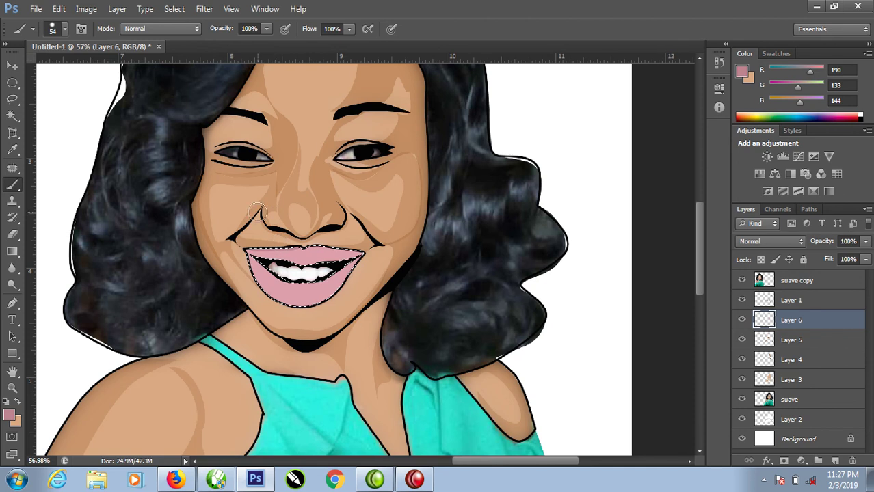
Choose a soft round brush preset (54 px, 0% hardness).
{"action": "left_click", "coordinate": [65, 29]}
{"action": "left_click", "coordinate": [26, 129]}
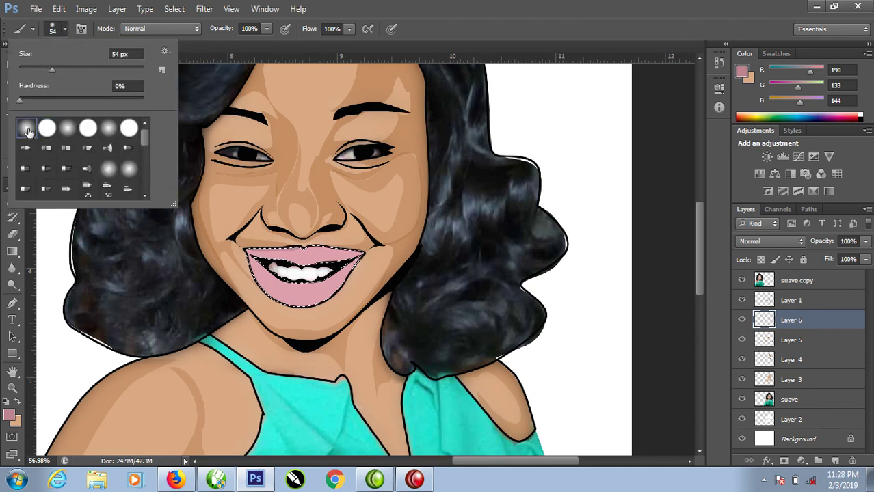
{"action": "left_click", "coordinate": [257, 246]}
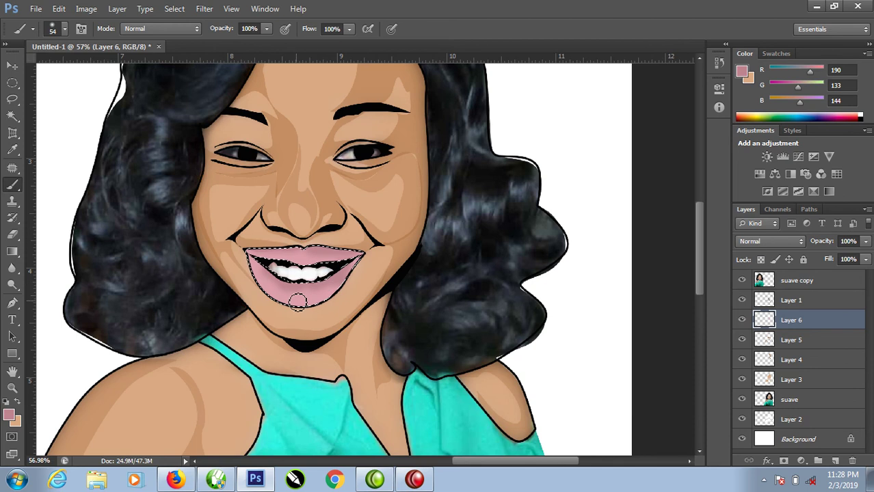
Set the foreground to near-white fbf7f8 with brush Flow 53% and Opacity 61%.
{"action": "left_click", "coordinate": [8, 415]}
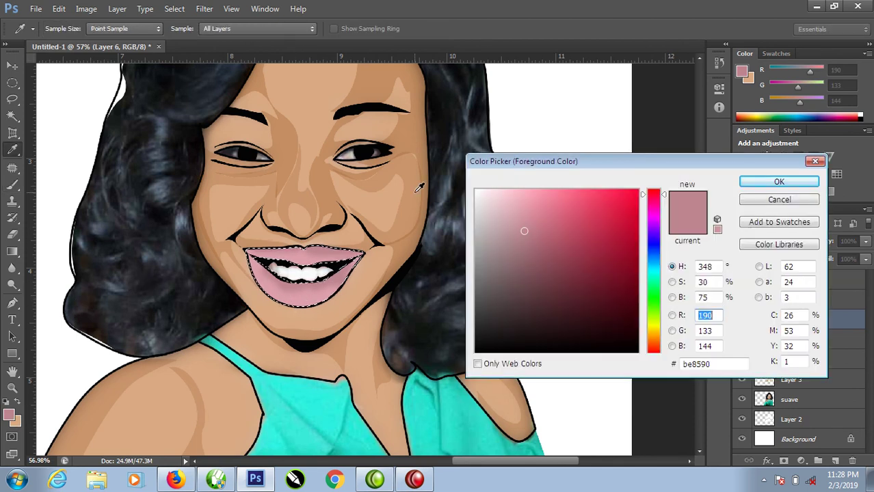
{"action": "left_click", "coordinate": [480, 192]}
{"action": "left_click", "coordinate": [778, 181]}
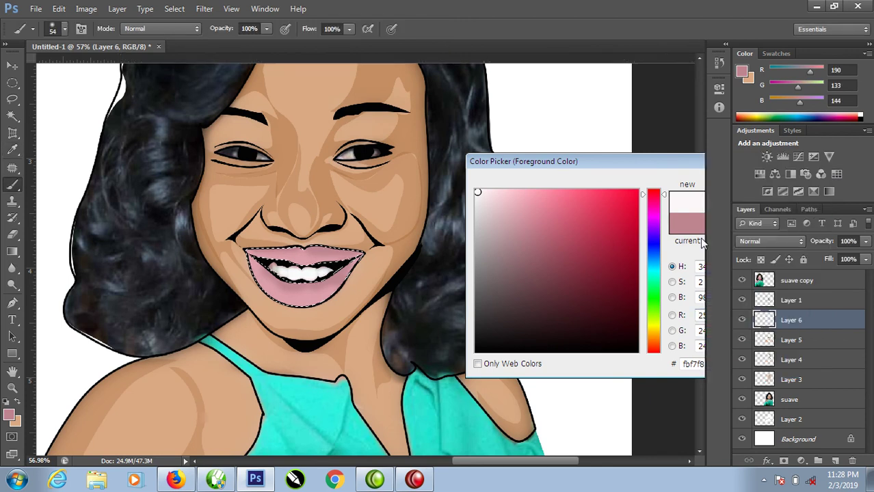
{"action": "left_click", "coordinate": [346, 29]}
{"action": "left_click_drag", "start_coordinate": [350, 43], "coordinate": [317, 44]}
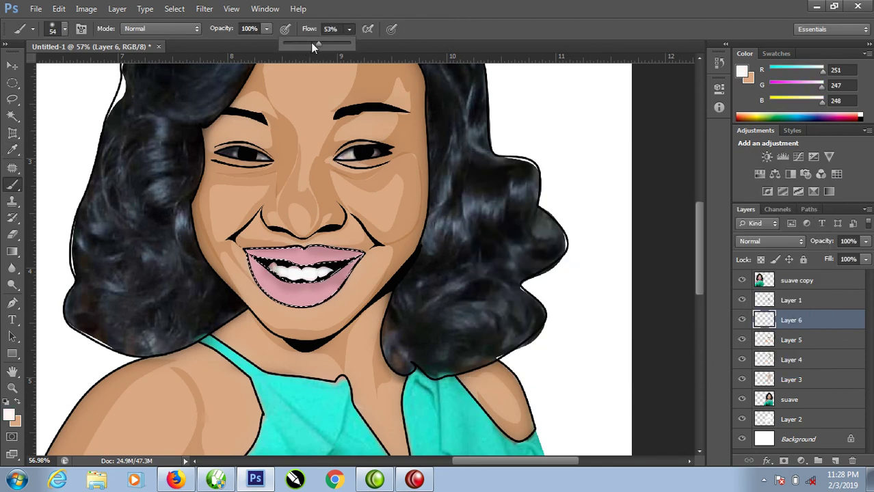
{"action": "left_click", "coordinate": [266, 28]}
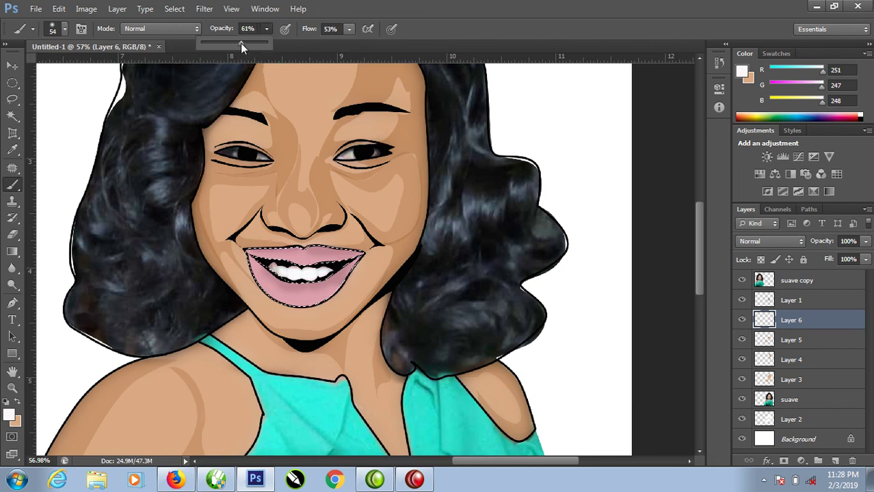
Paint a soft near-white highlight across the lower lip, resizing the brush as needed.
{"action": "key", "text": "bracketleft"}
{"action": "key", "text": "bracketleft"}
{"action": "key", "text": "bracketleft"}
{"action": "key", "text": "bracketleft"}
{"action": "key", "text": "bracketleft"}
{"action": "key", "text": "bracketleft"}
{"action": "mouse_move", "coordinate": [296, 294]}
{"action": "left_mouse_down"}
{"action": "mouse_move", "coordinate": [297, 302]}
{"action": "mouse_move", "coordinate": [316, 301]}
{"action": "left_mouse_up"}
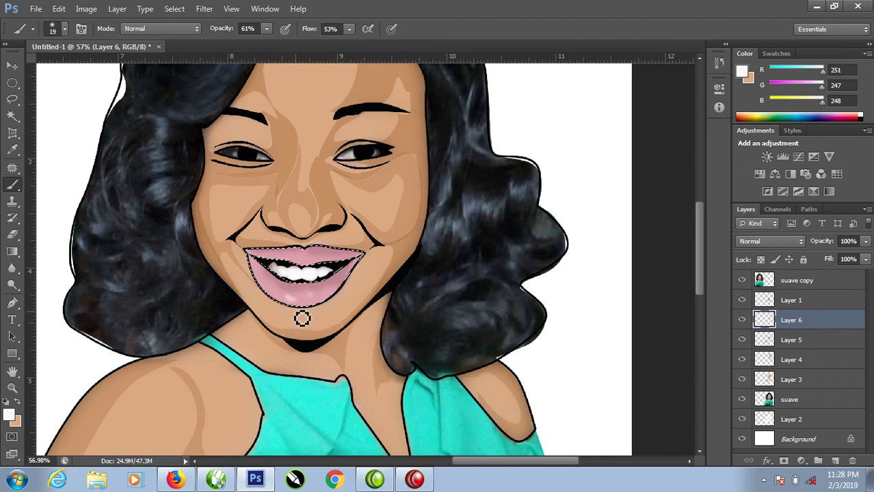
{"action": "key", "text": "bracketright"}
{"action": "key", "text": "bracketright"}
{"action": "key", "text": "bracketright"}
{"action": "mouse_move", "coordinate": [318, 305]}
{"action": "left_mouse_down"}
{"action": "mouse_move", "coordinate": [274, 291]}
{"action": "mouse_move", "coordinate": [292, 265]}
{"action": "mouse_move", "coordinate": [327, 268]}
{"action": "mouse_move", "coordinate": [274, 270]}
{"action": "mouse_move", "coordinate": [280, 265]}
{"action": "mouse_move", "coordinate": [280, 284]}
{"action": "mouse_move", "coordinate": [263, 282]}
{"action": "mouse_move", "coordinate": [280, 277]}
{"action": "left_mouse_up"}
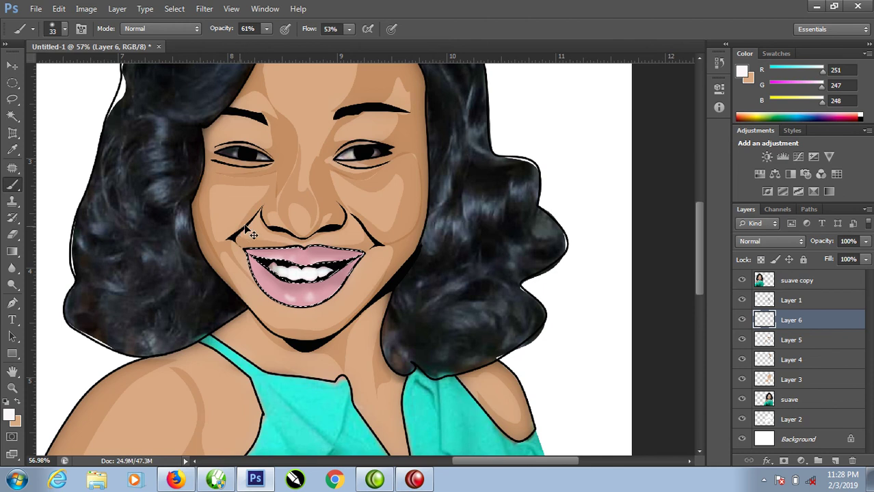
{"action": "right_click", "coordinate": [298, 199]}
Hide Layer 3's realistic shading and create a new Layer 7 above Layer 6.
{"action": "left_click", "coordinate": [342, 207]}
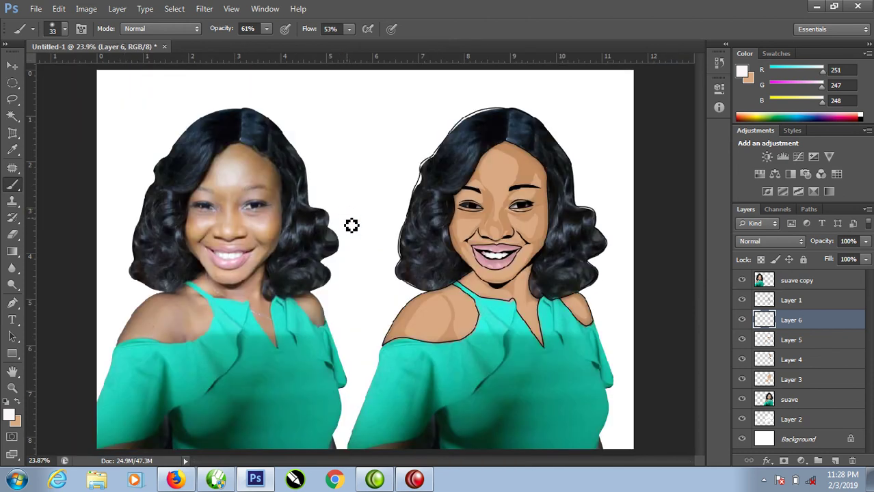
{"action": "scroll", "coordinate": [614, 301], "scroll_direction": "up", "scroll_amount": 3}
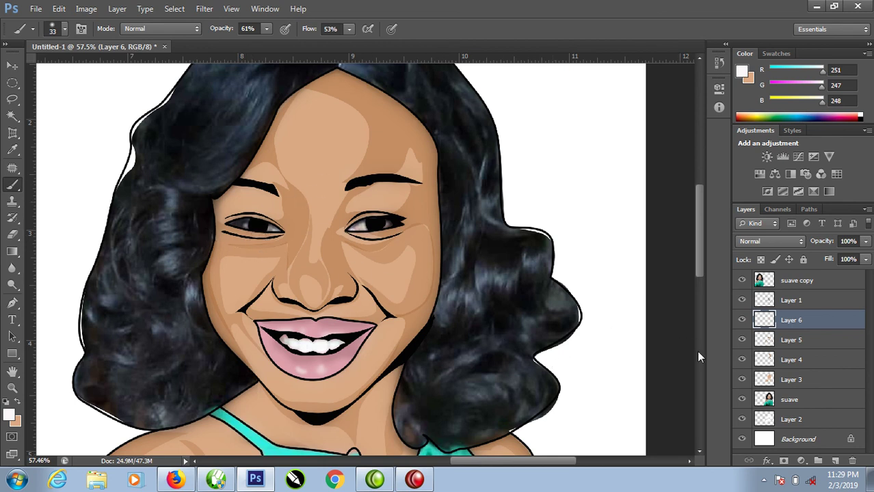
{"action": "left_click", "coordinate": [744, 380]}
{"action": "left_click", "coordinate": [739, 301]}
{"action": "key", "text": "ctrl+shift+n"}
{"action": "left_click", "coordinate": [544, 152]}
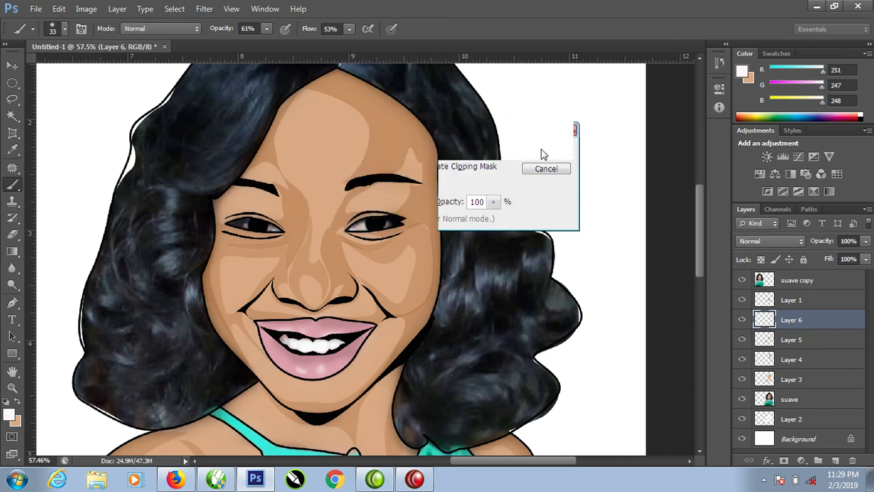
Paint the left eye's grey white solid white with brush flow and opacity at 100%.
{"action": "left_click_drag", "start_coordinate": [220, 199], "coordinate": [322, 262]}
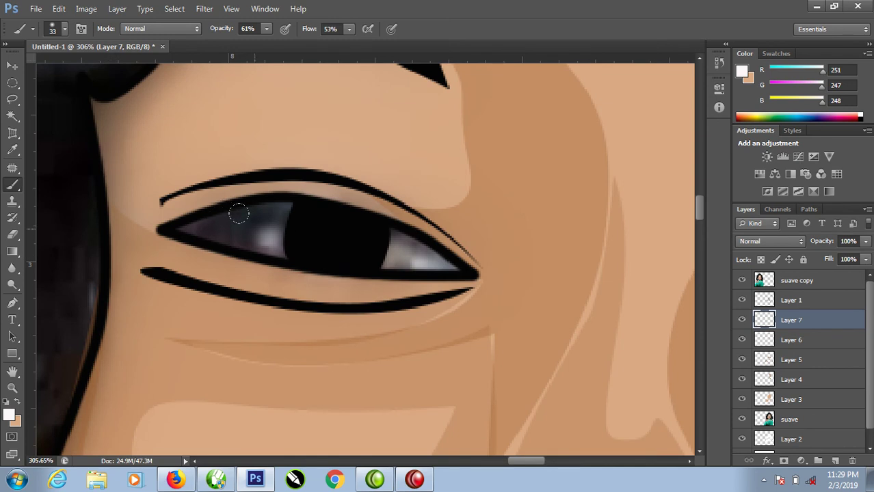
{"action": "key", "text": "bracketleft"}
{"action": "key", "text": "bracketleft"}
{"action": "key", "text": "bracketleft"}
{"action": "left_click_drag", "start_coordinate": [181, 227], "coordinate": [284, 208]}
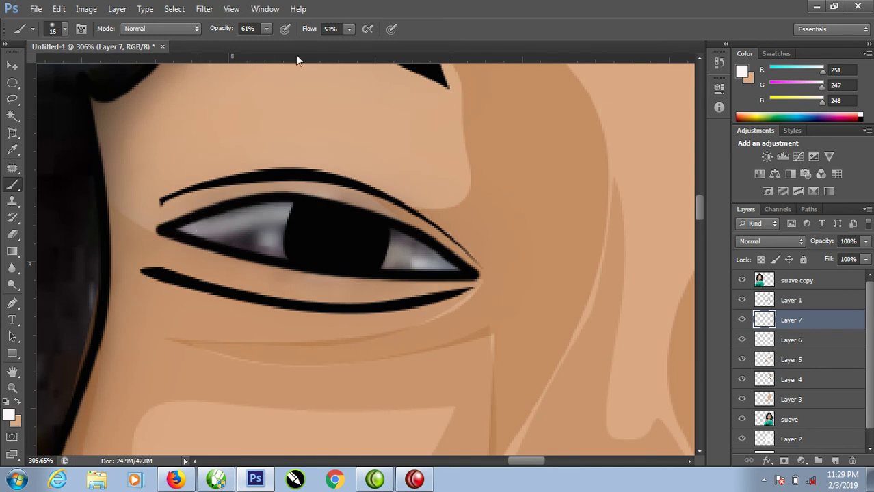
{"action": "left_click", "coordinate": [349, 31]}
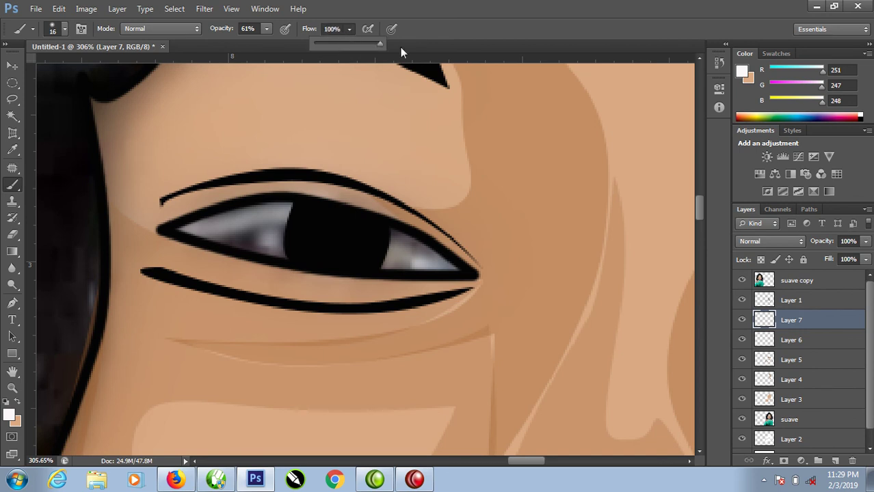
{"action": "left_click", "coordinate": [266, 29]}
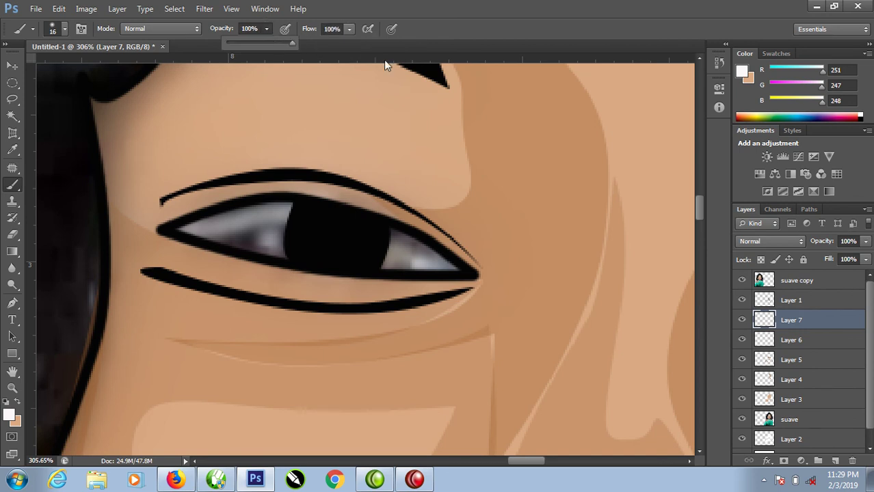
{"action": "mouse_move", "coordinate": [187, 227]}
{"action": "left_mouse_down"}
{"action": "mouse_move", "coordinate": [273, 219]}
{"action": "mouse_move", "coordinate": [235, 211]}
{"action": "mouse_move", "coordinate": [273, 219]}
{"action": "mouse_move", "coordinate": [183, 233]}
{"action": "mouse_move", "coordinate": [296, 246]}
{"action": "mouse_move", "coordinate": [266, 232]}
{"action": "left_mouse_up"}
{"action": "left_click_drag", "start_coordinate": [383, 241], "coordinate": [409, 244]}
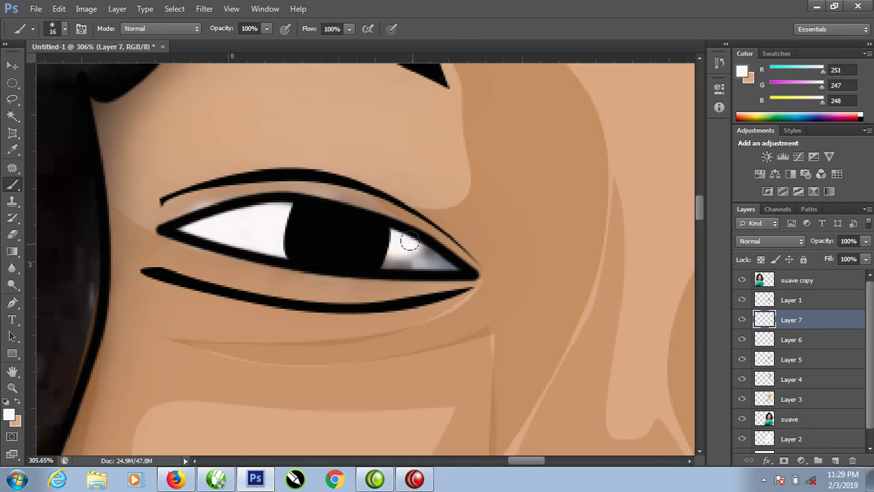
{"action": "mouse_move", "coordinate": [476, 254]}
{"action": "left_mouse_down"}
{"action": "mouse_move", "coordinate": [444, 260]}
{"action": "mouse_move", "coordinate": [374, 250]}
{"action": "mouse_move", "coordinate": [409, 254]}
{"action": "mouse_move", "coordinate": [375, 260]}
{"action": "mouse_move", "coordinate": [438, 250]}
{"action": "mouse_move", "coordinate": [375, 252]}
{"action": "left_mouse_up"}
Whiten the other eye's grey white and add a round white catchlight to the iris.
{"action": "right_click", "coordinate": [393, 207]}
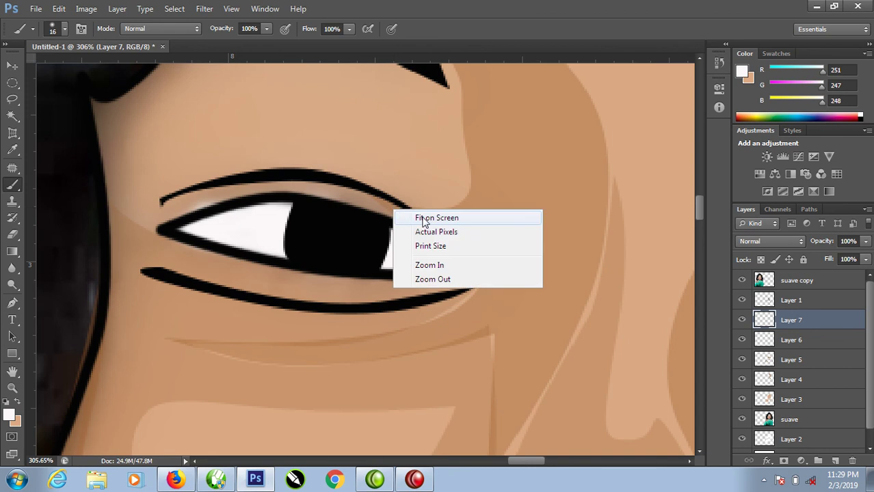
{"action": "left_click", "coordinate": [416, 218]}
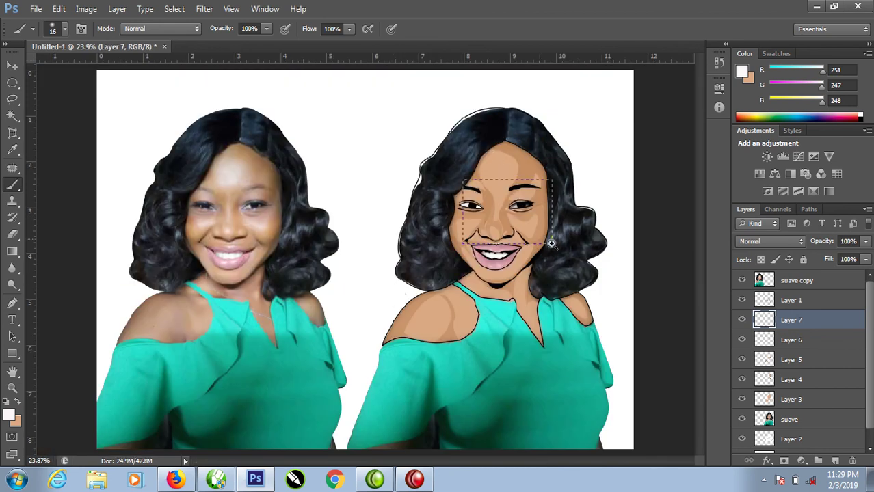
{"action": "scroll", "coordinate": [540, 239], "scroll_direction": "up", "scroll_amount": 5}
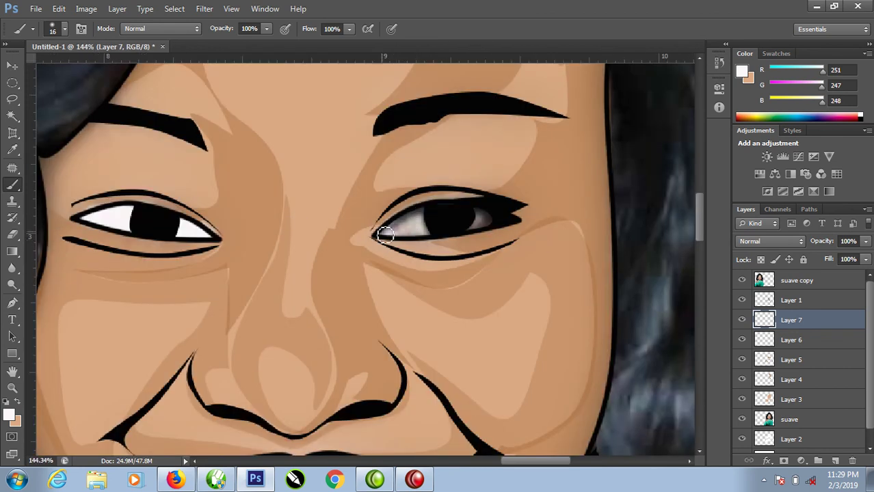
{"action": "mouse_move", "coordinate": [384, 231]}
{"action": "left_mouse_down"}
{"action": "mouse_move", "coordinate": [434, 220]}
{"action": "mouse_move", "coordinate": [433, 211]}
{"action": "mouse_move", "coordinate": [404, 225]}
{"action": "left_mouse_up"}
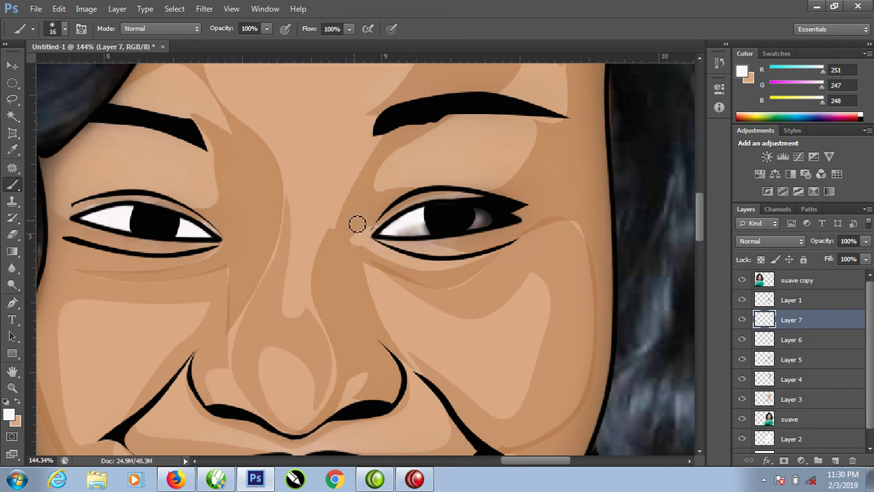
{"action": "mouse_move", "coordinate": [387, 233]}
{"action": "left_mouse_down"}
{"action": "mouse_move", "coordinate": [441, 233]}
{"action": "mouse_move", "coordinate": [417, 221]}
{"action": "mouse_move", "coordinate": [493, 228]}
{"action": "mouse_move", "coordinate": [487, 223]}
{"action": "left_mouse_up"}
{"action": "key", "text": "ctrl+z"}
{"action": "left_click", "coordinate": [483, 217]}
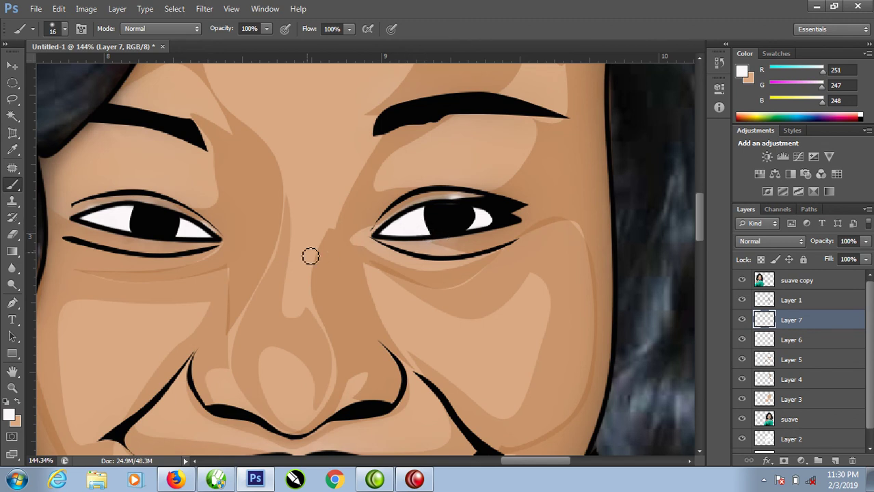
Paint the teeth white, enlarging the brush to 36, then fit the canvas on screen.
{"action": "left_click_drag", "start_coordinate": [324, 365], "coordinate": [351, 212]}
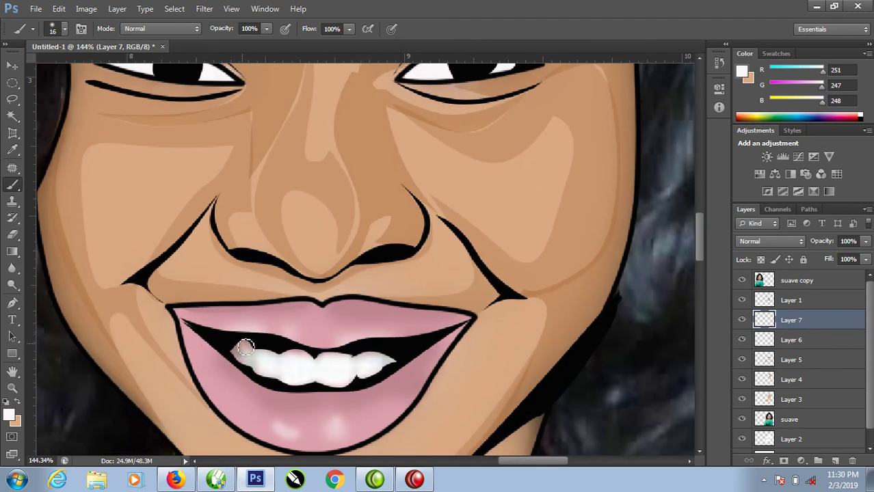
{"action": "left_click_drag", "start_coordinate": [239, 353], "coordinate": [263, 355]}
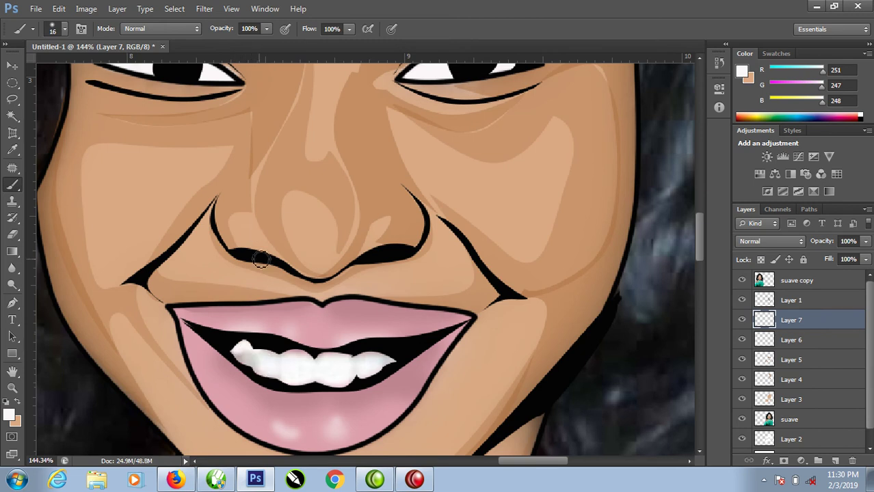
{"action": "key", "text": "bracketright"}
{"action": "key", "text": "bracketright"}
{"action": "mouse_move", "coordinate": [246, 352]}
{"action": "left_mouse_down"}
{"action": "mouse_move", "coordinate": [304, 371]}
{"action": "mouse_move", "coordinate": [288, 355]}
{"action": "mouse_move", "coordinate": [322, 363]}
{"action": "mouse_move", "coordinate": [387, 357]}
{"action": "mouse_move", "coordinate": [328, 375]}
{"action": "mouse_move", "coordinate": [281, 367]}
{"action": "mouse_move", "coordinate": [296, 355]}
{"action": "left_mouse_up"}
{"action": "right_click", "coordinate": [309, 330]}
{"action": "left_click", "coordinate": [319, 337]}
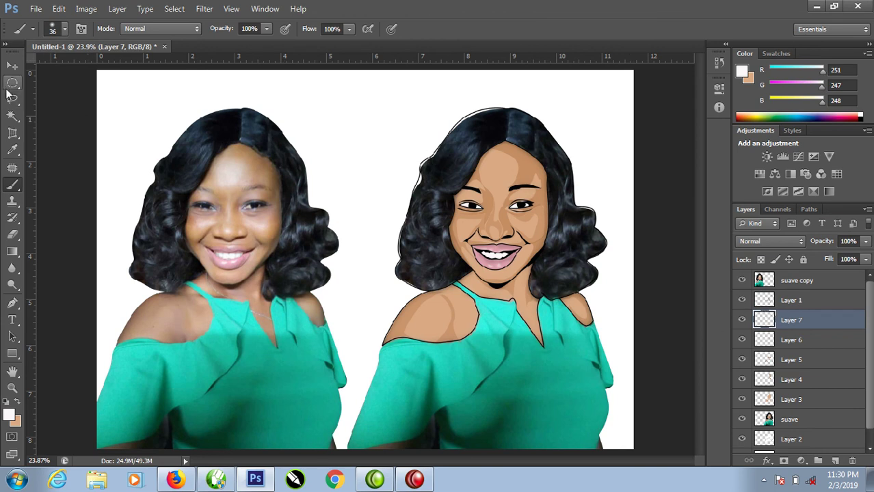
Use the Magic Wand to select the cartoon's hair on Layer 1 and open Select > Modify.
{"action": "left_click", "coordinate": [13, 116]}
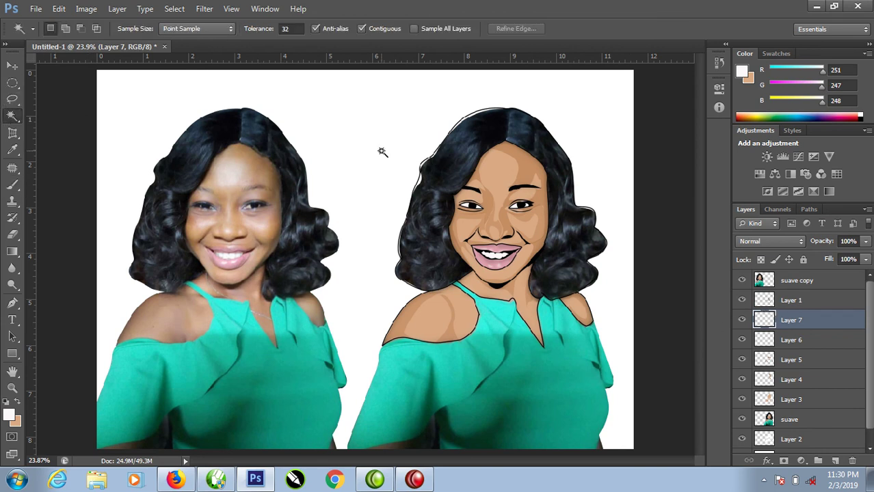
{"action": "left_click", "coordinate": [465, 144]}
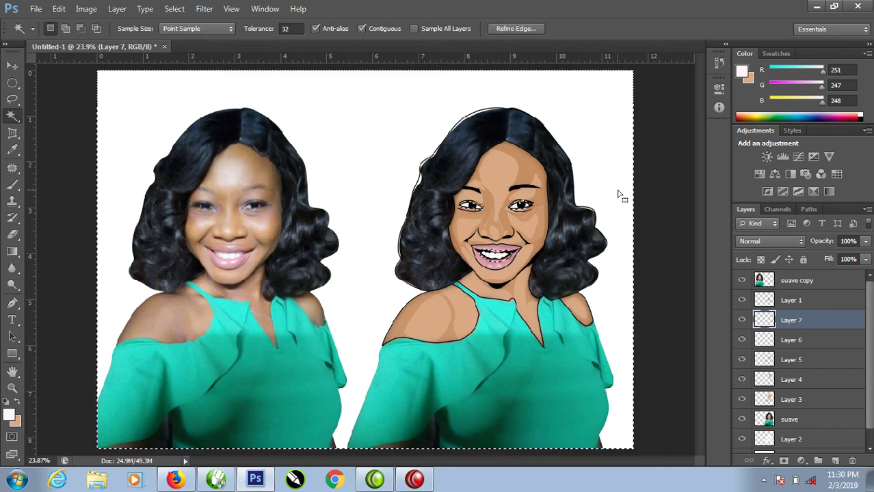
{"action": "left_click", "coordinate": [793, 300]}
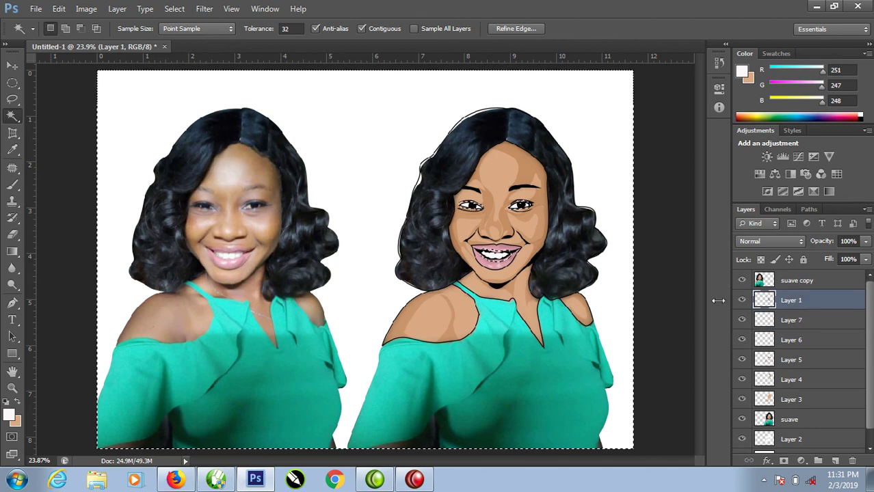
{"action": "key", "text": "ctrl+d"}
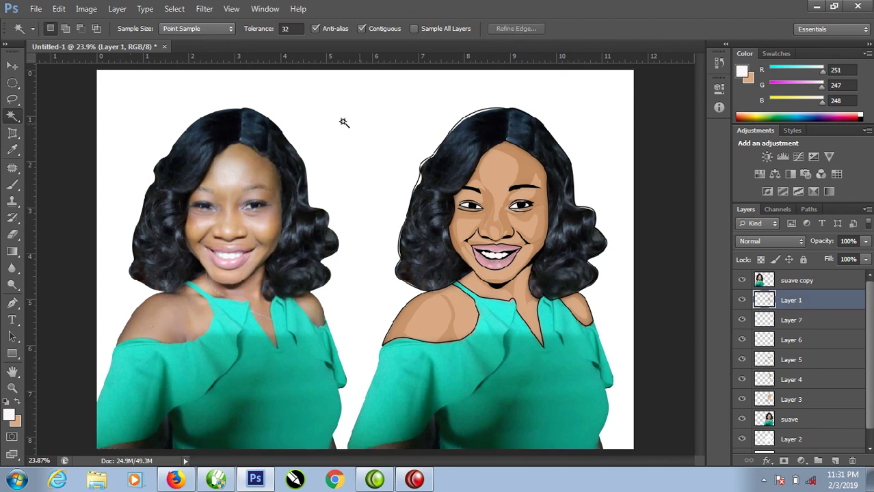
{"action": "left_click", "coordinate": [484, 132]}
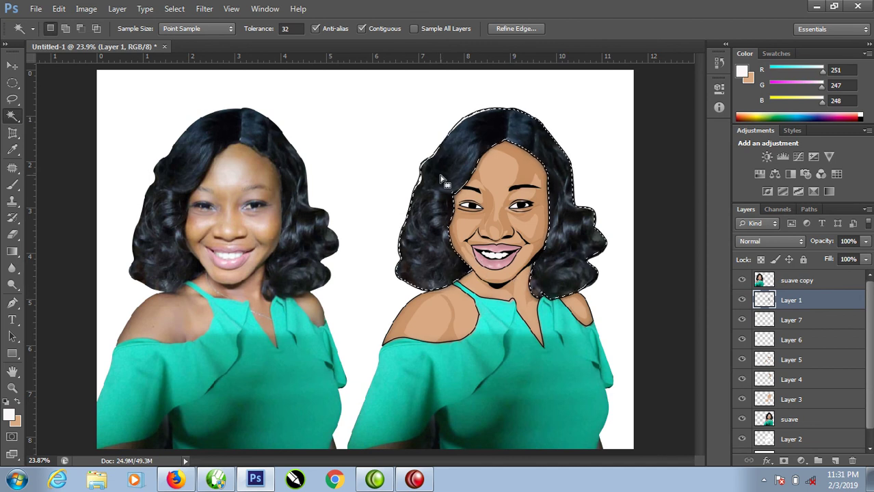
{"action": "left_click", "coordinate": [196, 10]}
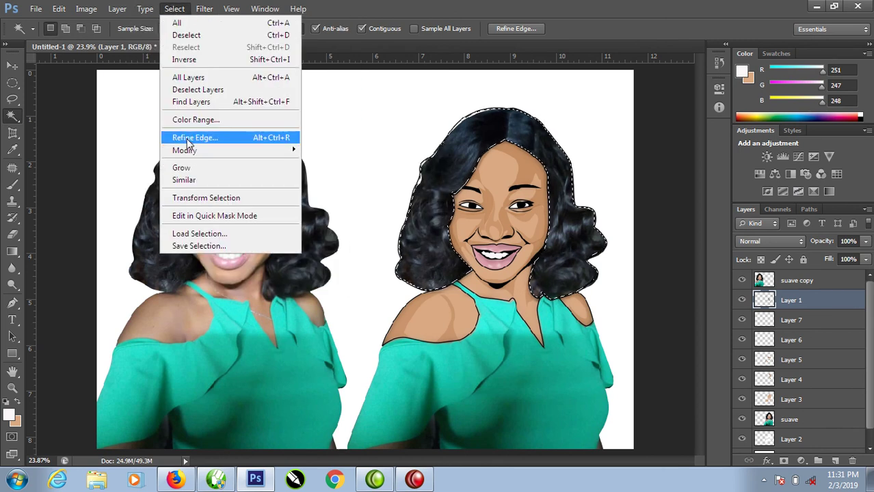
Expand the hair selection by 3 px and copy it from the suave layer onto Layer 8.
{"action": "mouse_move", "coordinate": [184, 150]}
{"action": "left_click", "coordinate": [325, 175]}
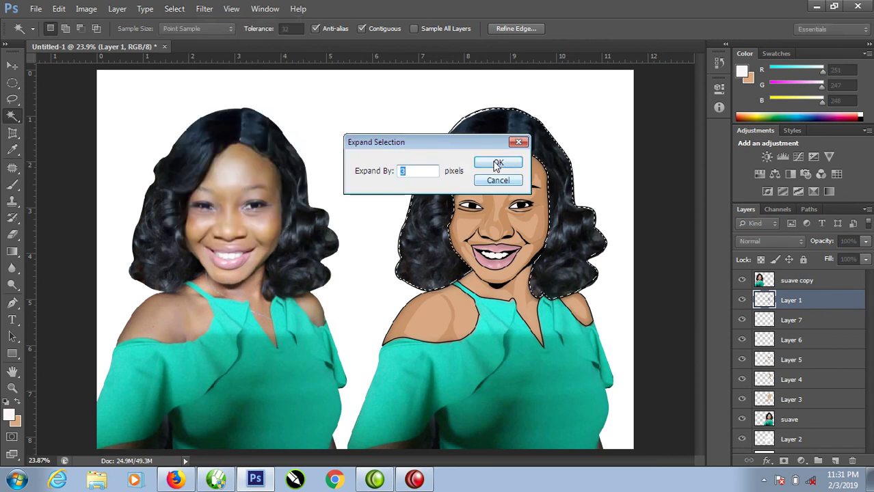
{"action": "left_click", "coordinate": [495, 162]}
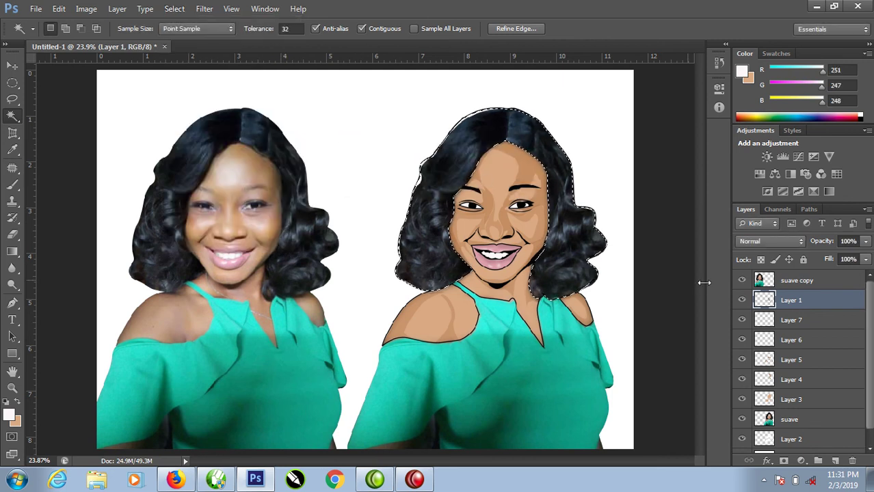
{"action": "left_click", "coordinate": [814, 281]}
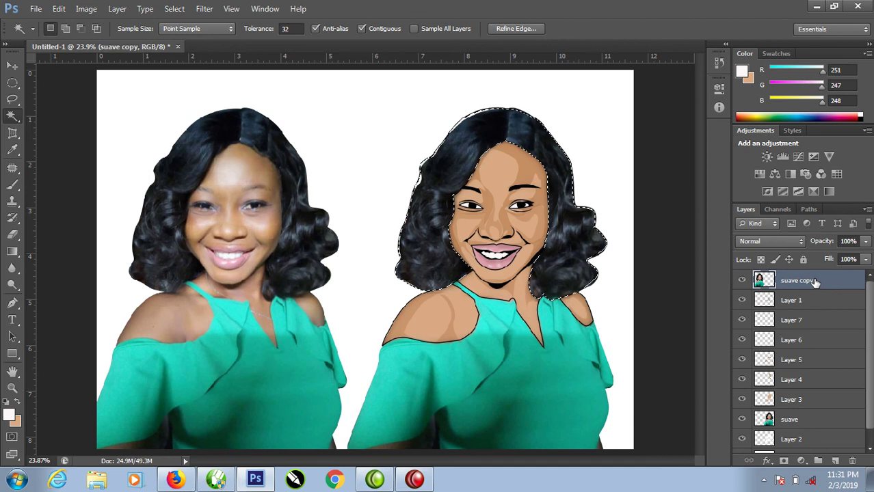
{"action": "left_click", "coordinate": [797, 421]}
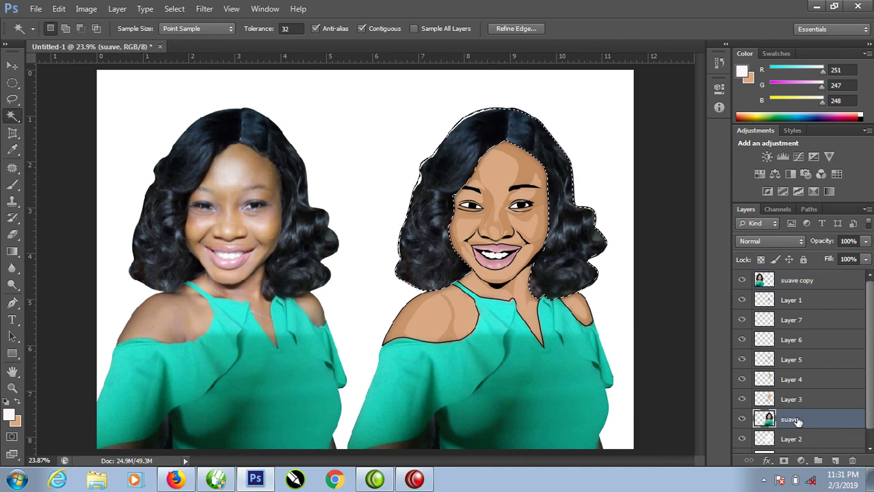
{"action": "left_click", "coordinate": [742, 419]}
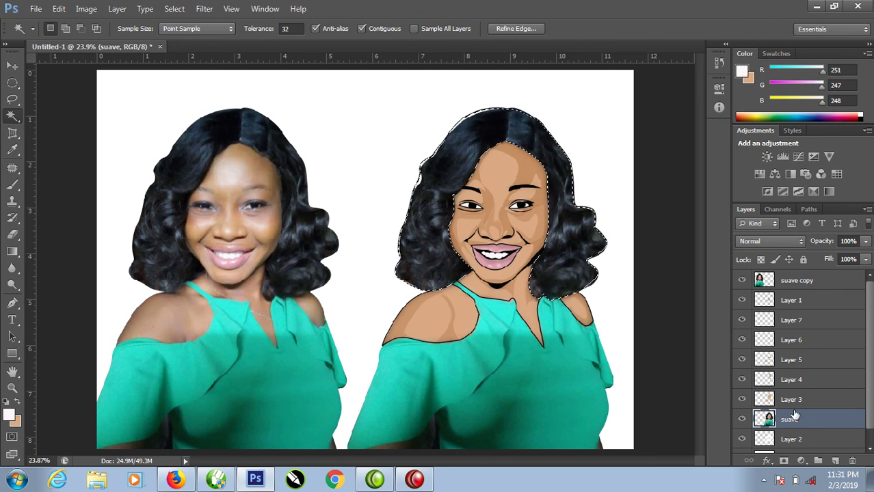
{"action": "key", "text": "ctrl+j"}
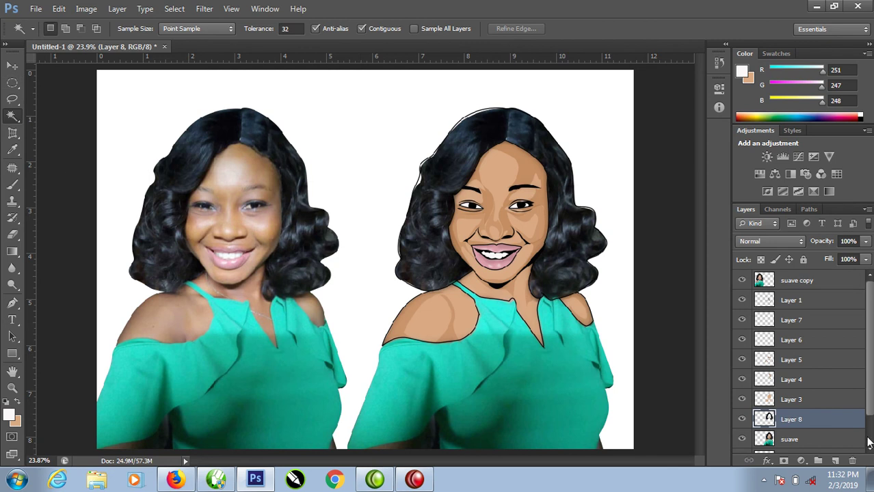
Raise Layer 8, then copy the Layer 1 hair selection from Background into Layer 9 below suave copy.
{"action": "key", "text": "ctrl+bracketright"}
{"action": "key", "text": "ctrl+bracketright"}
{"action": "key", "text": "ctrl+bracketright"}
{"action": "key", "text": "ctrl+bracketright"}
{"action": "key", "text": "ctrl+bracketright"}
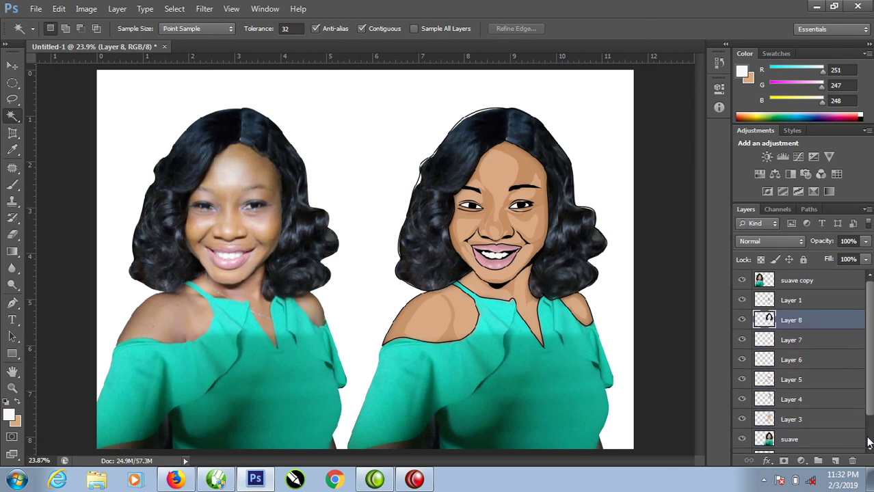
{"action": "key", "text": "ctrl+bracketright"}
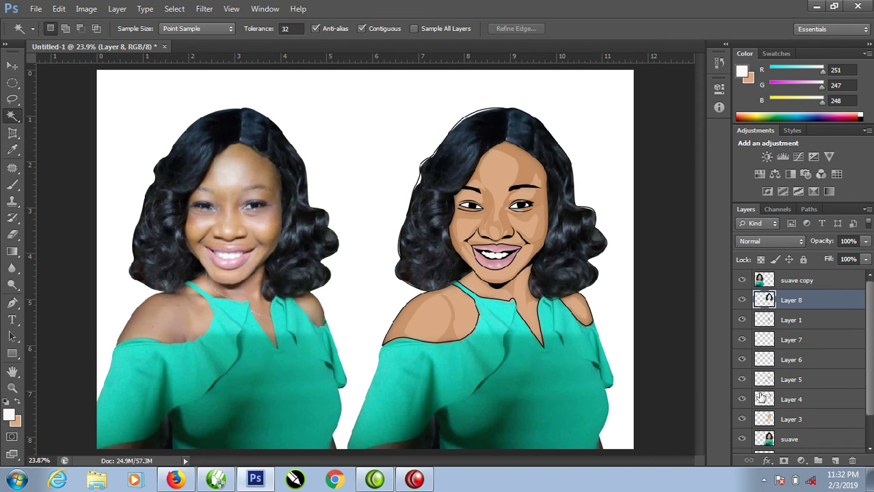
{"action": "left_click", "coordinate": [786, 320]}
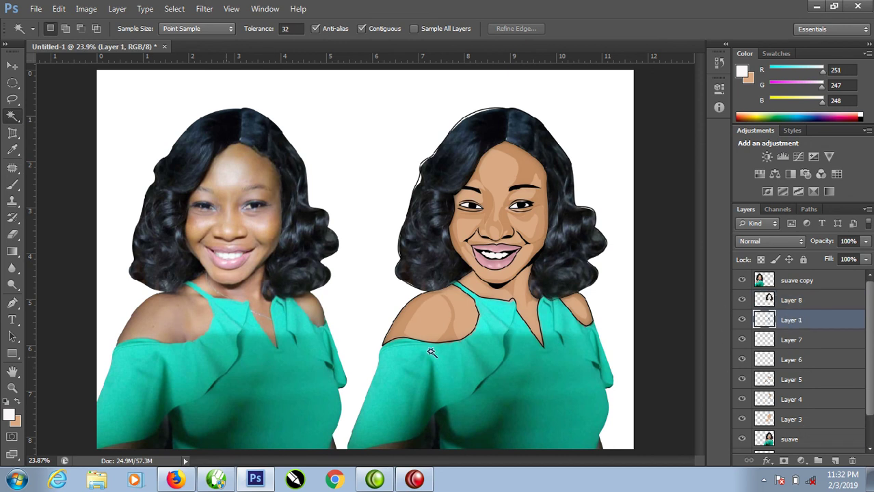
{"action": "left_click", "coordinate": [442, 156]}
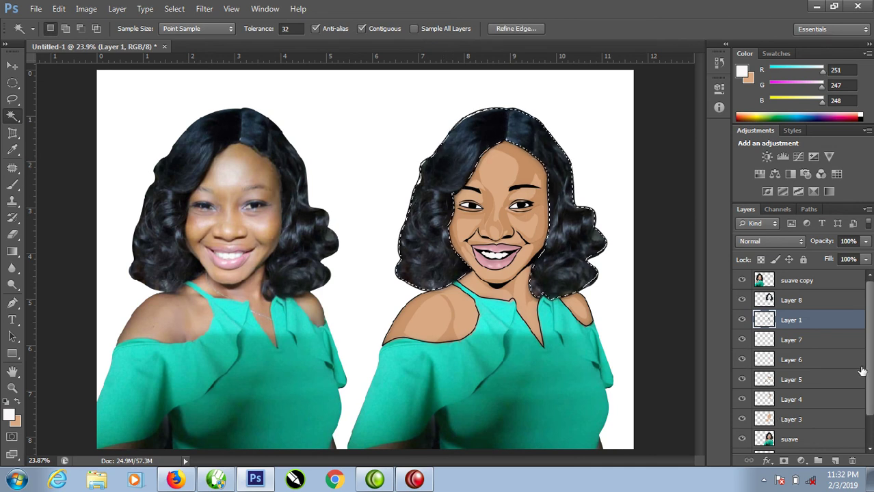
{"action": "scroll", "coordinate": [783, 437], "scroll_direction": "down", "scroll_amount": 2}
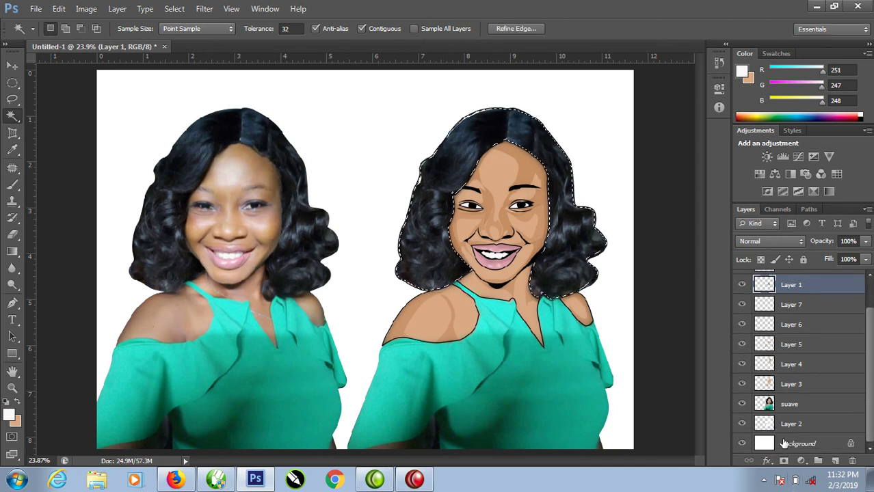
{"action": "left_click", "coordinate": [784, 444]}
{"action": "key", "text": "ctrl+j"}
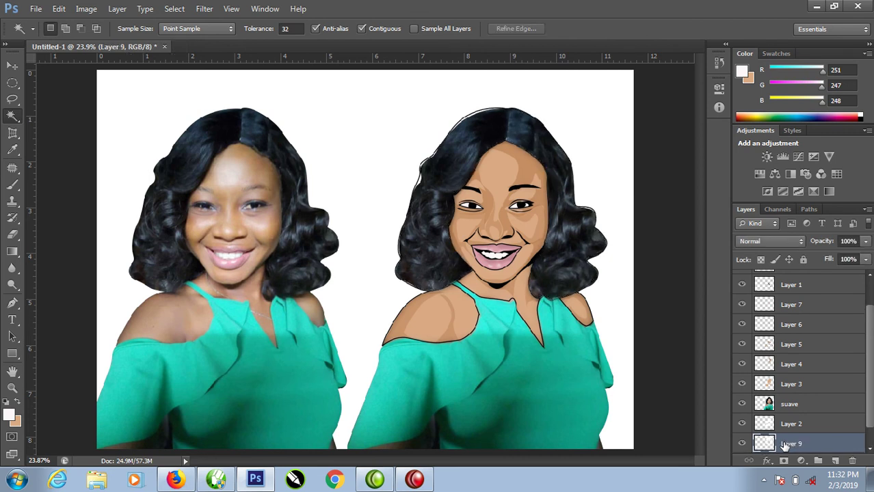
{"action": "key", "text": "ctrl+bracketright"}
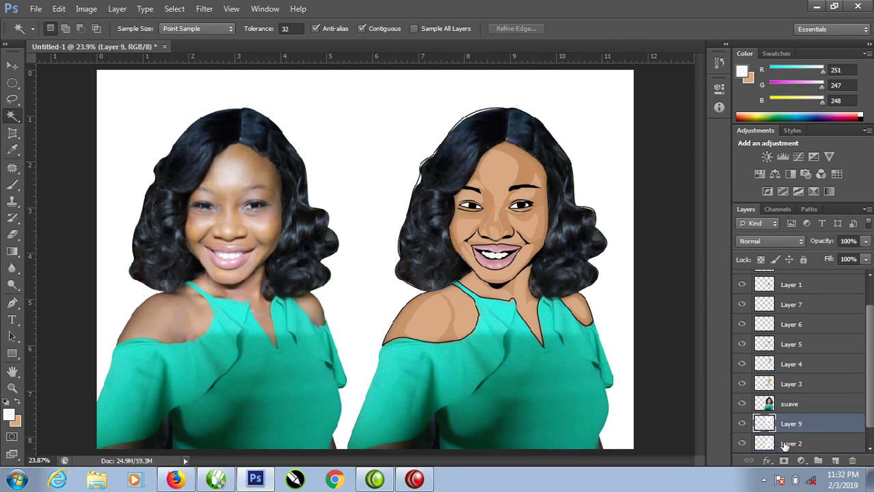
{"action": "key", "text": "ctrl+bracketright"}
{"action": "key", "text": "ctrl+bracketright"}
{"action": "key", "text": "ctrl+bracketright"}
{"action": "key", "text": "ctrl+bracketright"}
{"action": "key", "text": "ctrl+bracketright"}
{"action": "key", "text": "ctrl+bracketright"}
{"action": "key", "text": "ctrl+bracketright"}
{"action": "key", "text": "ctrl+bracketright"}
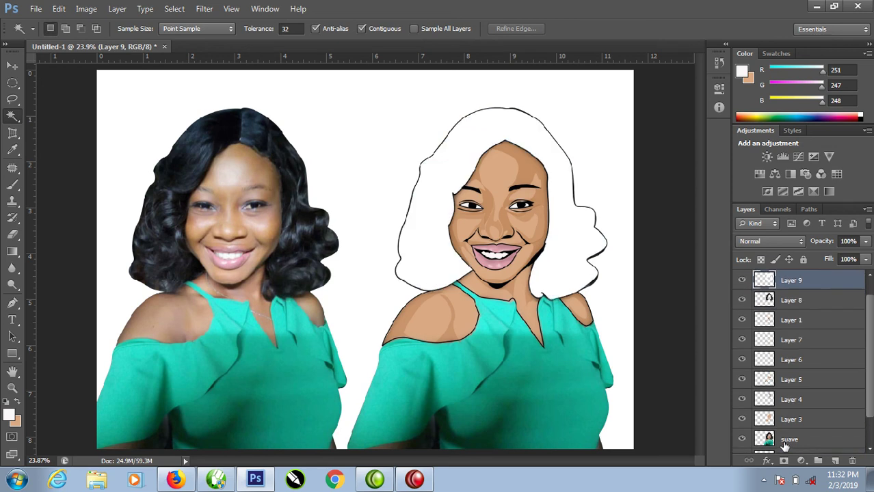
{"action": "key", "text": "ctrl+bracketleft"}
{"action": "key", "text": "ctrl+bracketleft"}
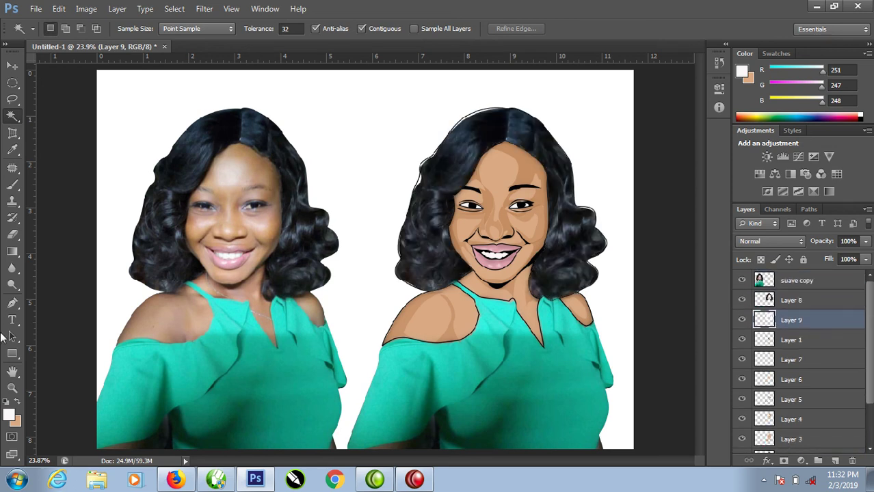
Set the foreground colour to near-black.
{"action": "left_click", "coordinate": [9, 415]}
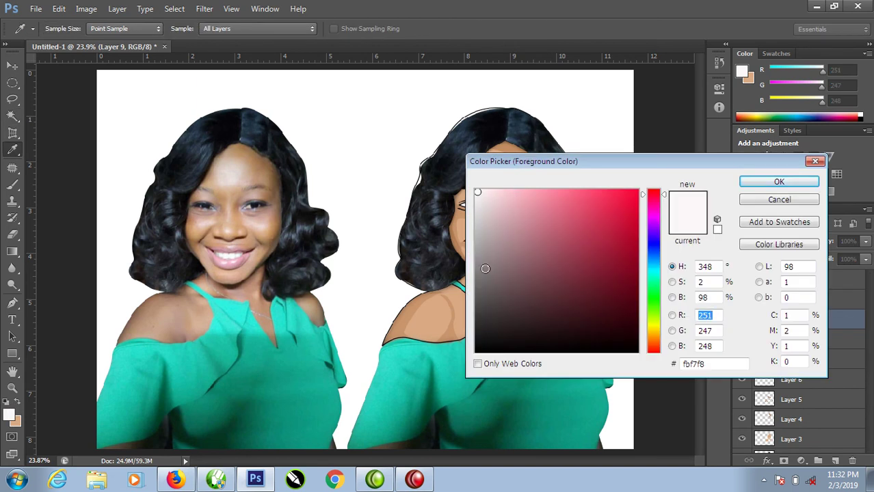
{"action": "left_click", "coordinate": [492, 350]}
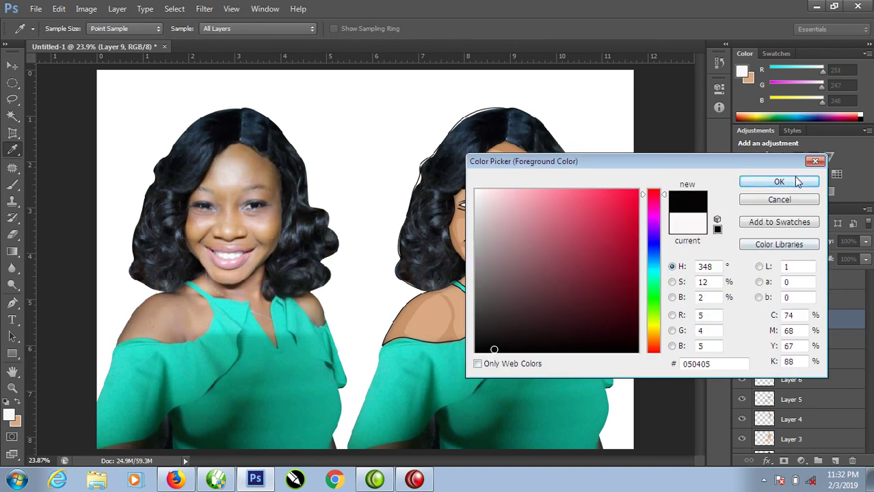
{"action": "left_click", "coordinate": [795, 181]}
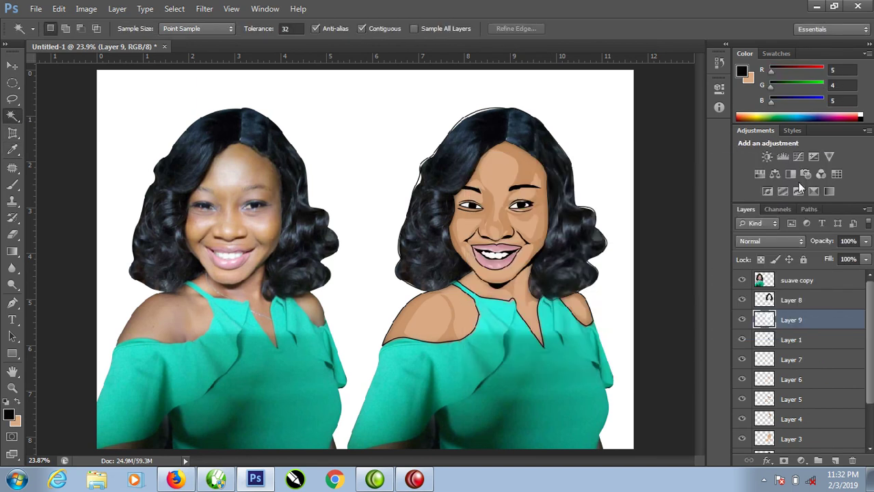
Select Layers 8 and 9 together and merge them into one layer.
{"action": "left_click", "coordinate": [13, 65]}
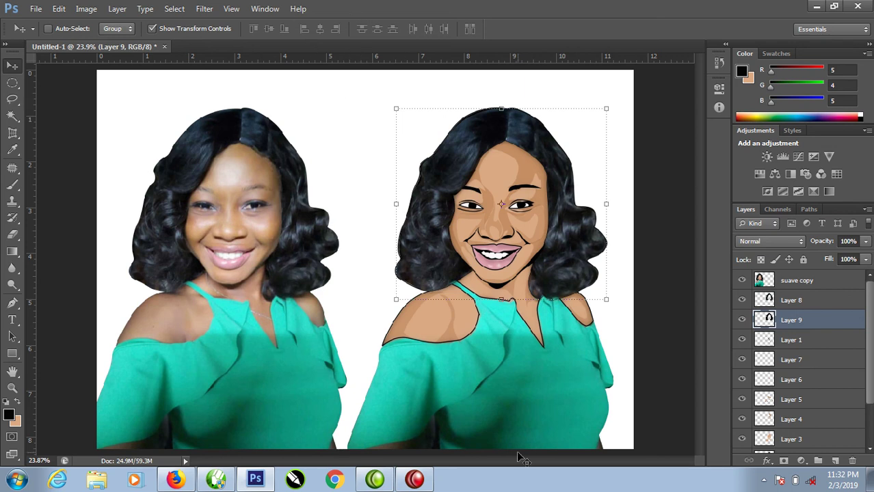
{"action": "left_click", "coordinate": [819, 301], "text": "ctrl"}
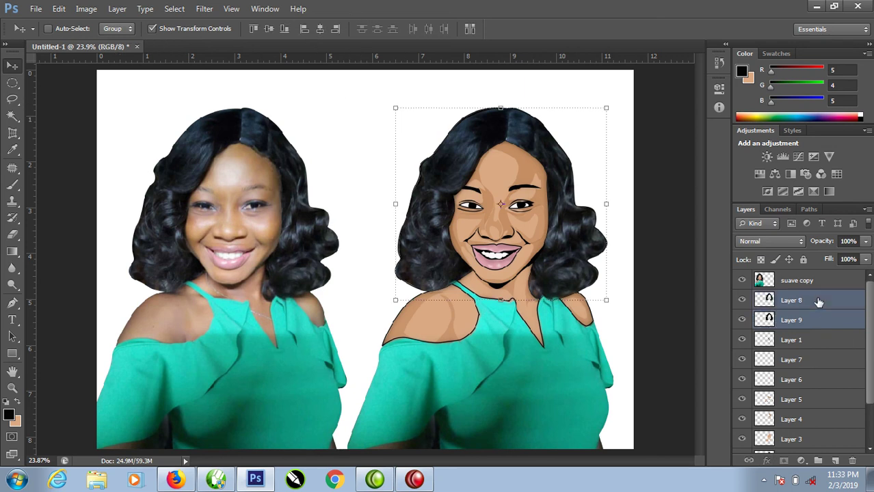
{"action": "key", "text": "ctrl+e"}
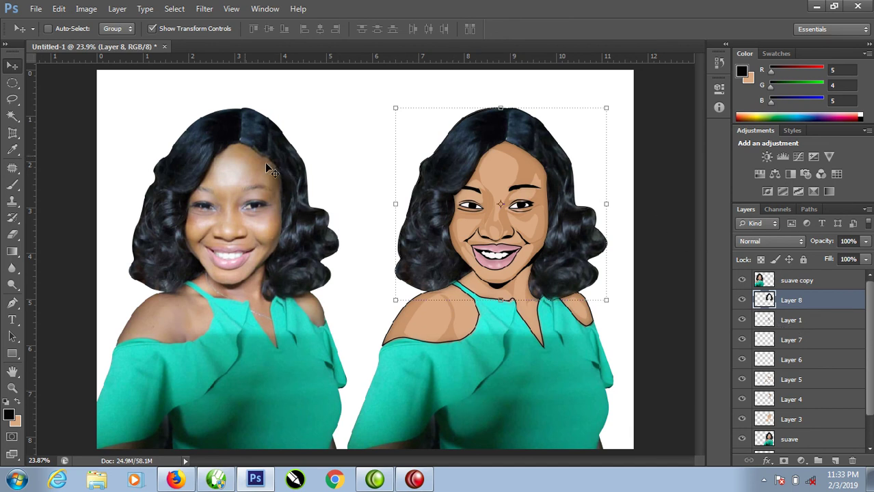
Apply a 7.0-pixel Gaussian Blur to the hair on Layer 8, then activate Layer 1.
{"action": "left_click", "coordinate": [204, 9]}
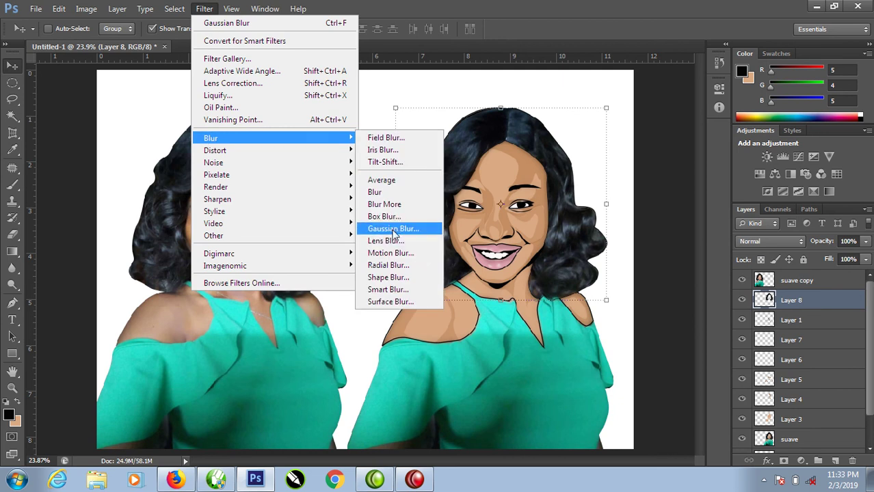
{"action": "mouse_move", "coordinate": [210, 138]}
{"action": "left_click", "coordinate": [396, 228]}
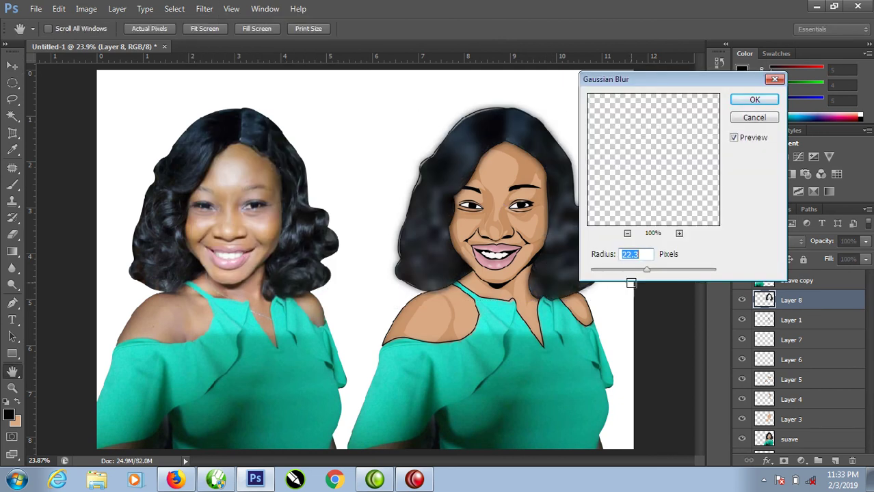
{"action": "left_click", "coordinate": [635, 271]}
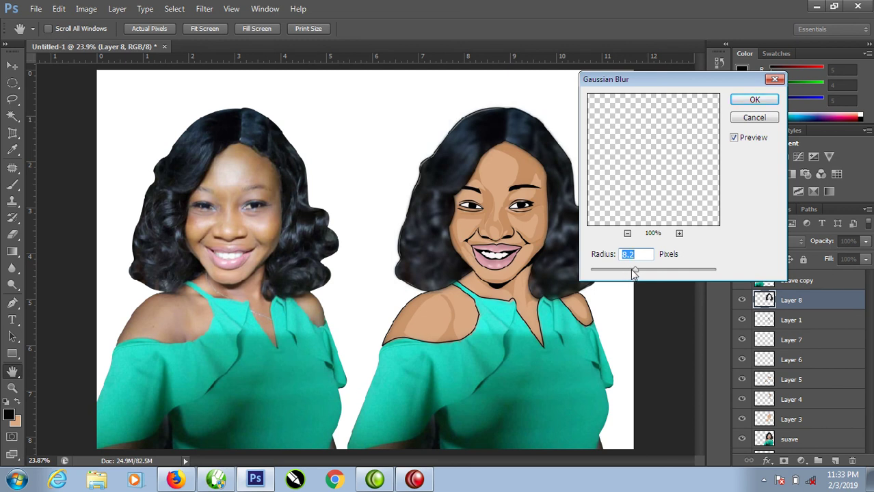
{"action": "left_click_drag", "start_coordinate": [635, 272], "coordinate": [633, 273]}
{"action": "left_click", "coordinate": [753, 100]}
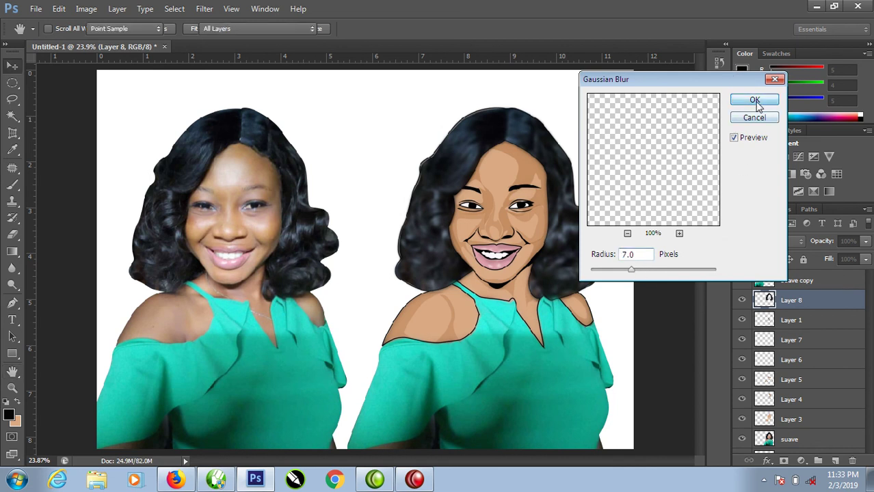
{"action": "left_click", "coordinate": [779, 321]}
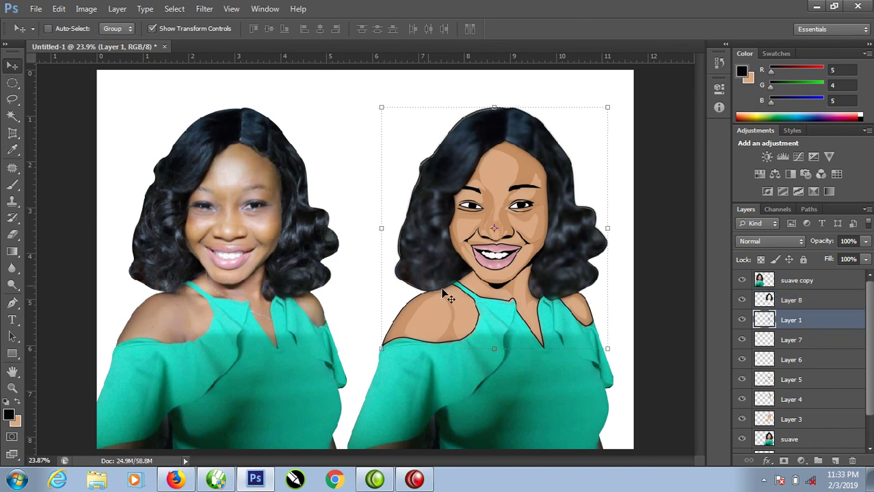
Magic Wand-select the cartoon's hair on Layer 1, after trying invert and deselect on Layer 8.
{"action": "left_click", "coordinate": [12, 116]}
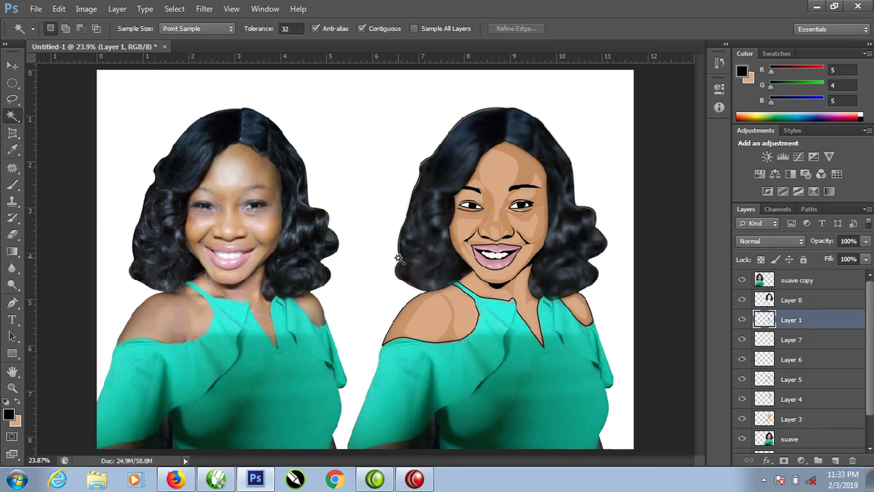
{"action": "left_click", "coordinate": [427, 165]}
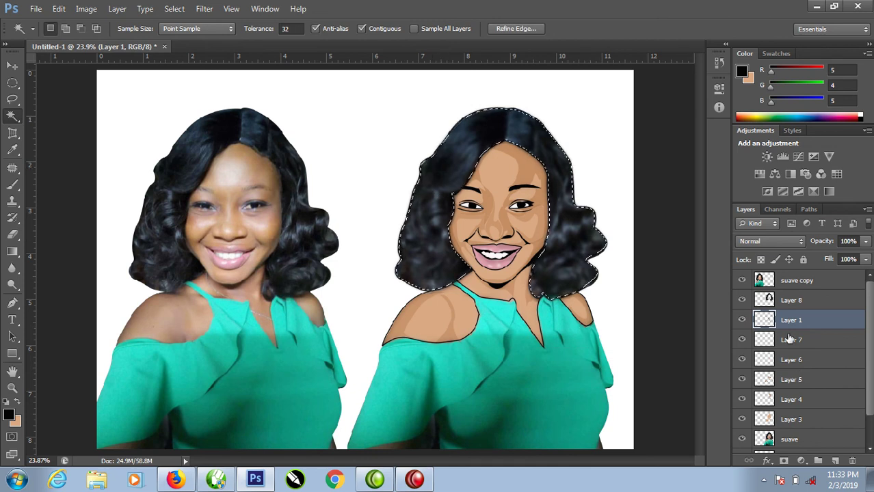
{"action": "left_click", "coordinate": [814, 299]}
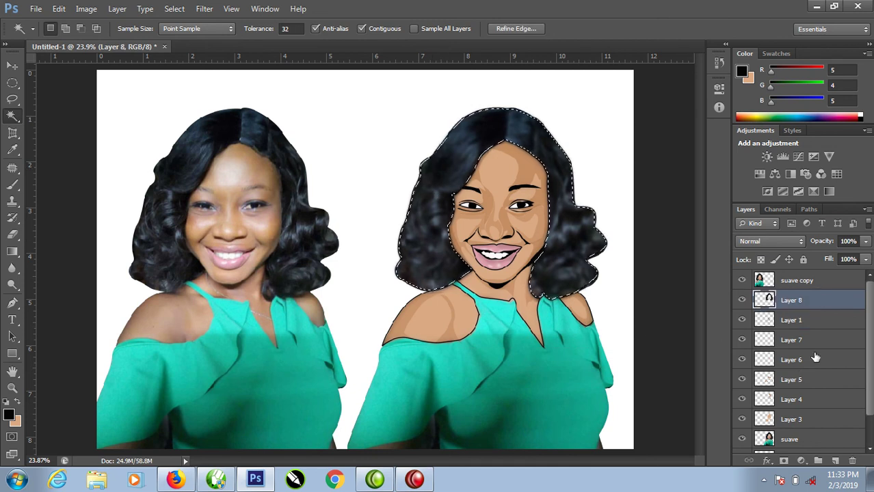
{"action": "key", "text": "ctrl+shift+i"}
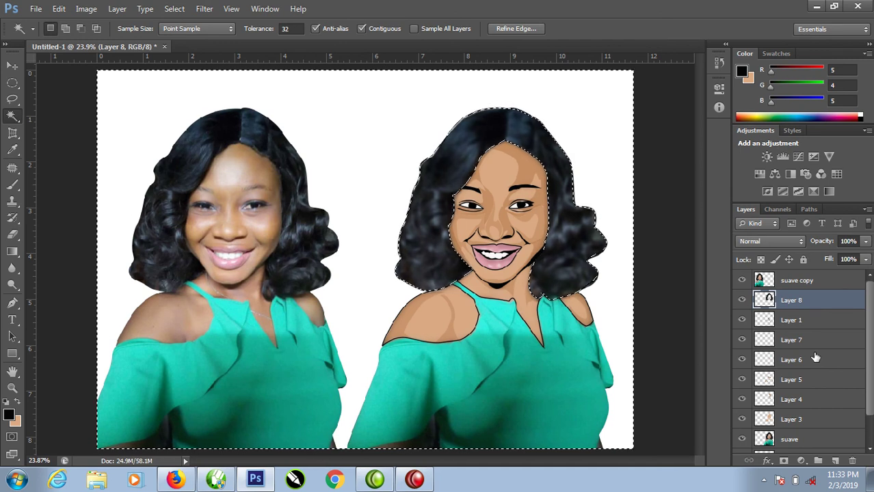
{"action": "key", "text": "ctrl+d"}
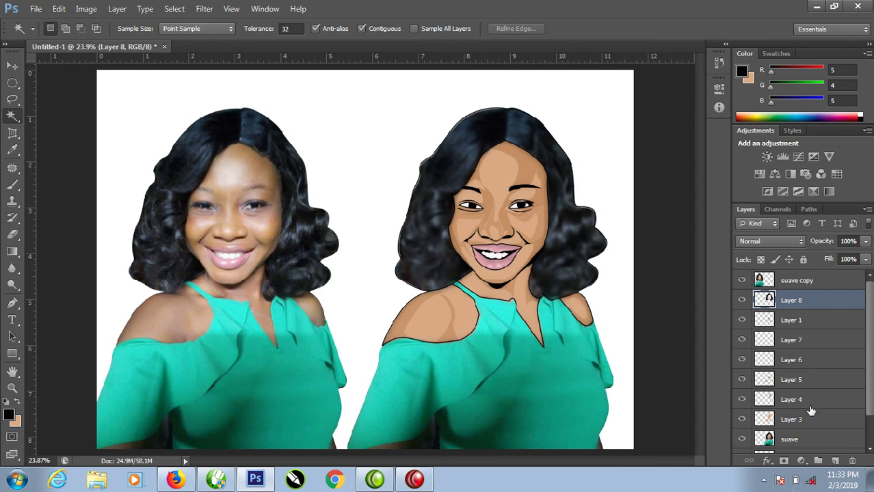
{"action": "left_click", "coordinate": [742, 440]}
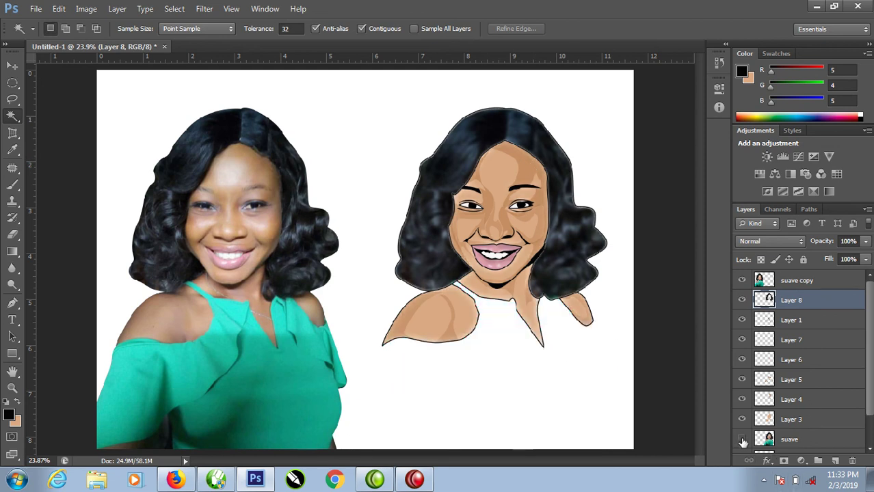
{"action": "left_click", "coordinate": [742, 441]}
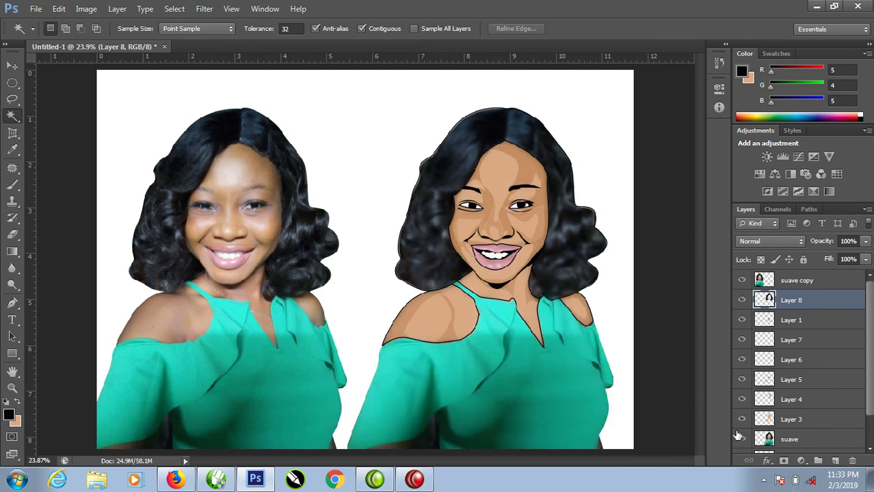
{"action": "left_click", "coordinate": [768, 320]}
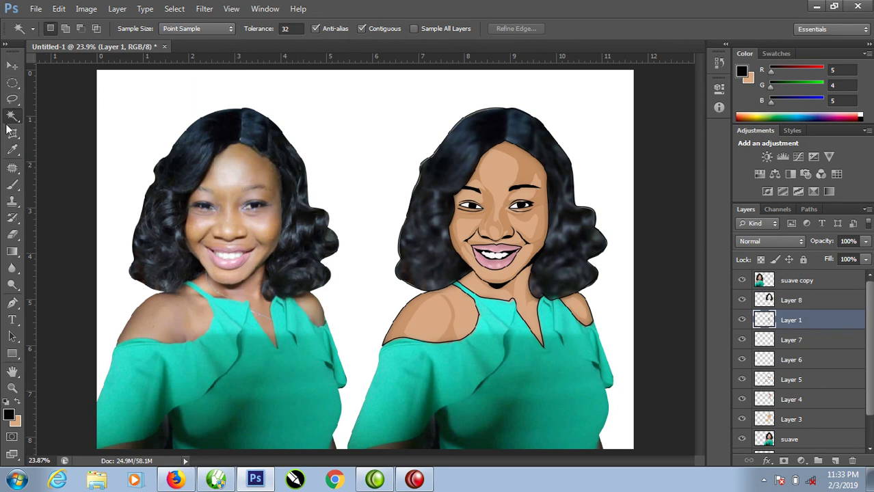
{"action": "left_click", "coordinate": [414, 226]}
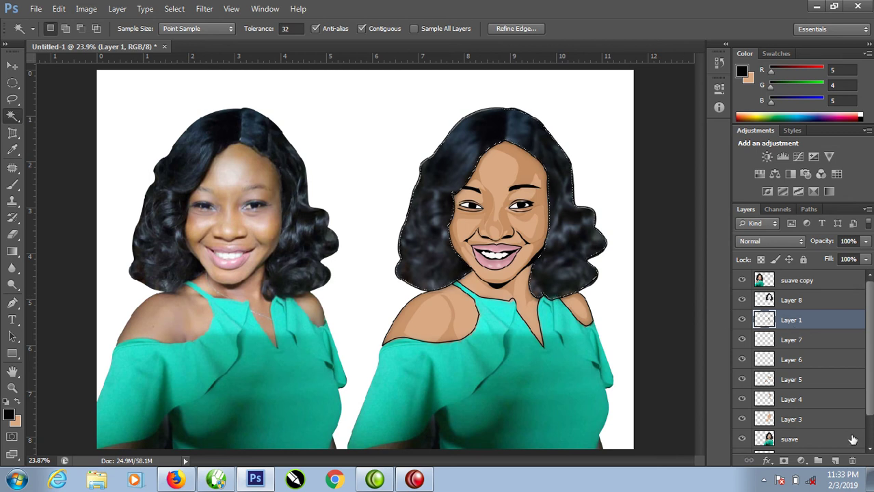
{"action": "scroll", "coordinate": [848, 437], "scroll_direction": "down", "scroll_amount": 2}
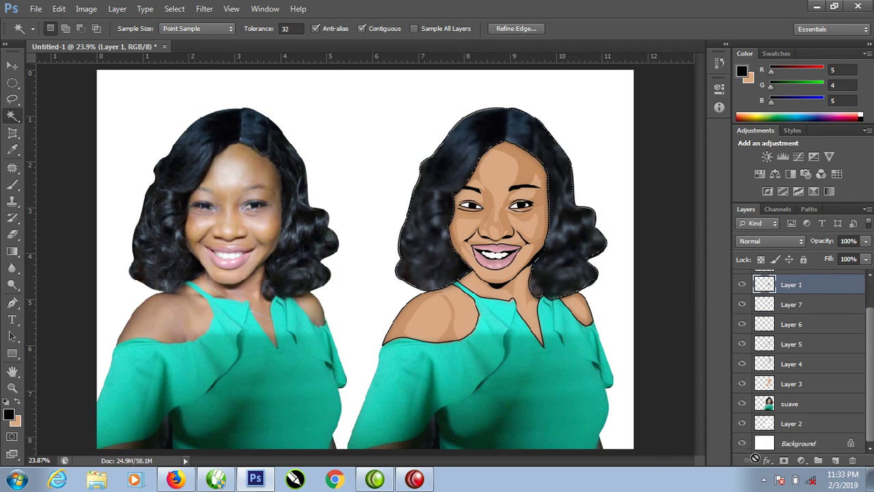
Create Layer 9 from Background, place it just below Layer 8, and invert it to darken the hair.
{"action": "left_click", "coordinate": [753, 445]}
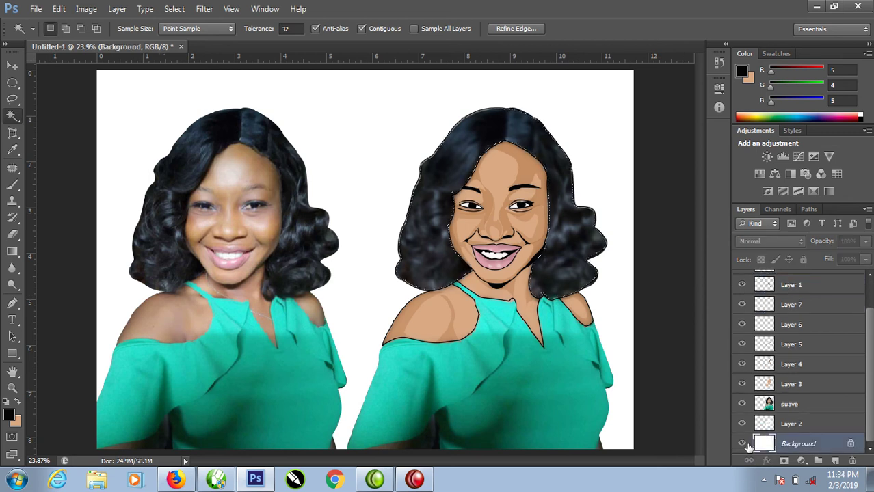
{"action": "key", "text": "ctrl+j"}
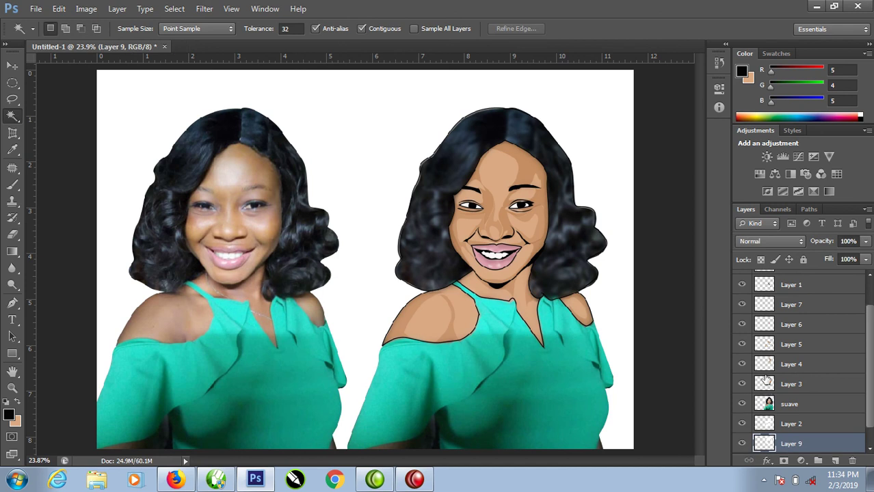
{"action": "left_click_drag", "start_coordinate": [791, 443], "coordinate": [789, 320]}
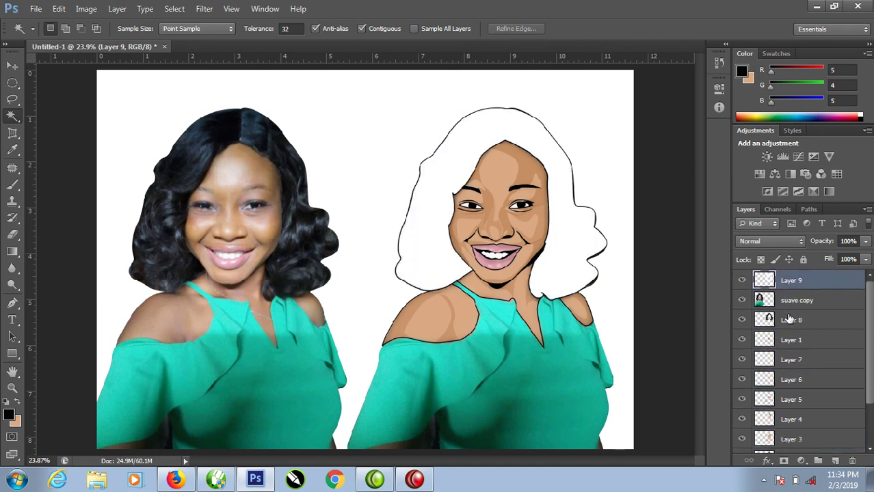
{"action": "mouse_move", "coordinate": [807, 305]}
{"action": "left_mouse_down"}
{"action": "mouse_move", "coordinate": [790, 276]}
{"action": "mouse_move", "coordinate": [782, 326]}
{"action": "left_mouse_up"}
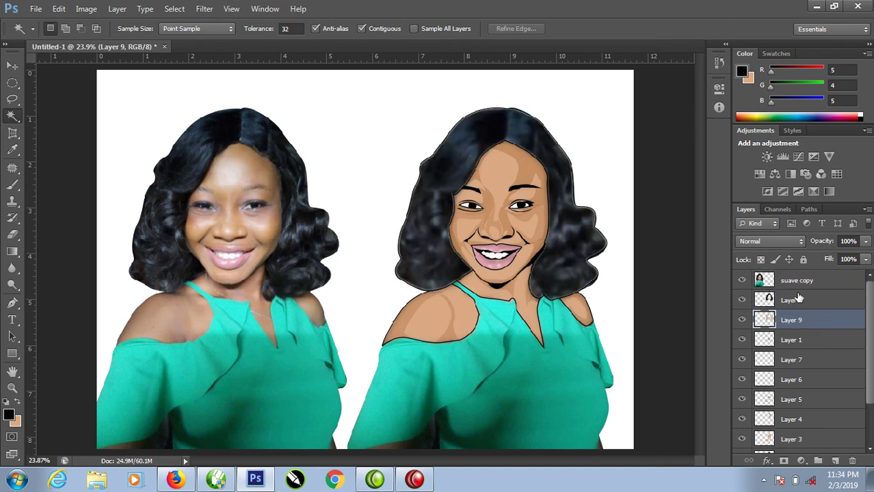
{"action": "key", "text": "ctrl+i"}
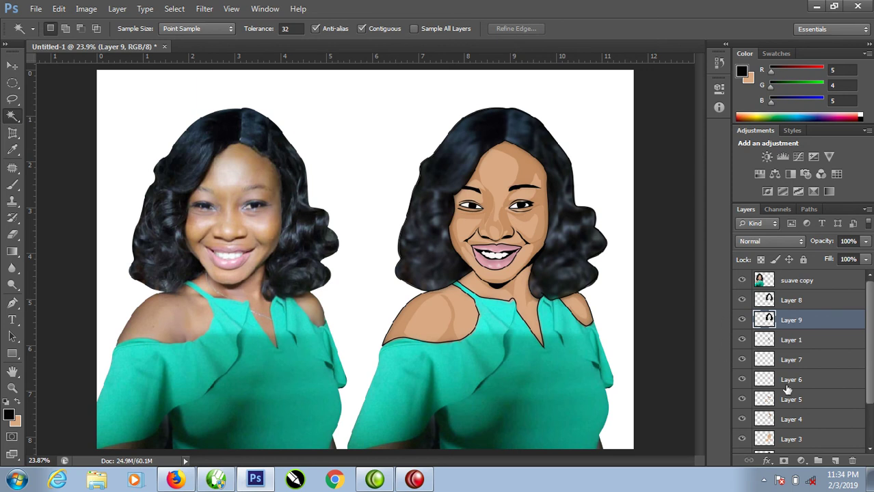
Marquee the cartoon's torso and zoom in on the teal top.
{"action": "left_click_drag", "start_coordinate": [868, 326], "coordinate": [869, 391]}
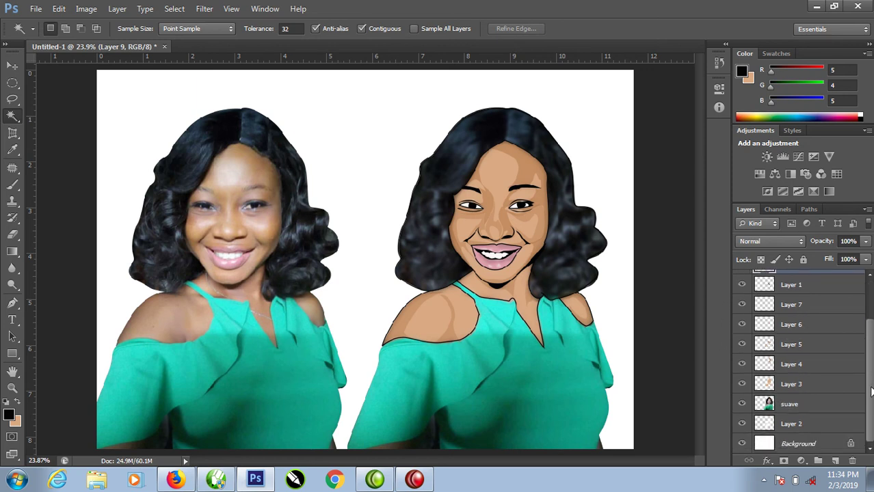
{"action": "left_click_drag", "start_coordinate": [349, 230], "coordinate": [606, 370]}
{"action": "key", "text": "ctrl+plus"}
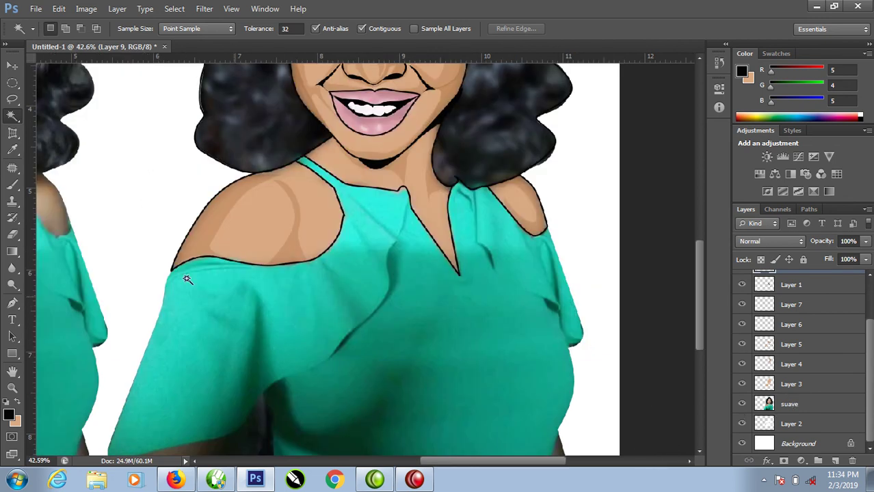
On Layer 1, start a Pen path at the shoulder corner, curving along the sleeve edge.
{"action": "left_click_drag", "start_coordinate": [871, 355], "coordinate": [859, 270]}
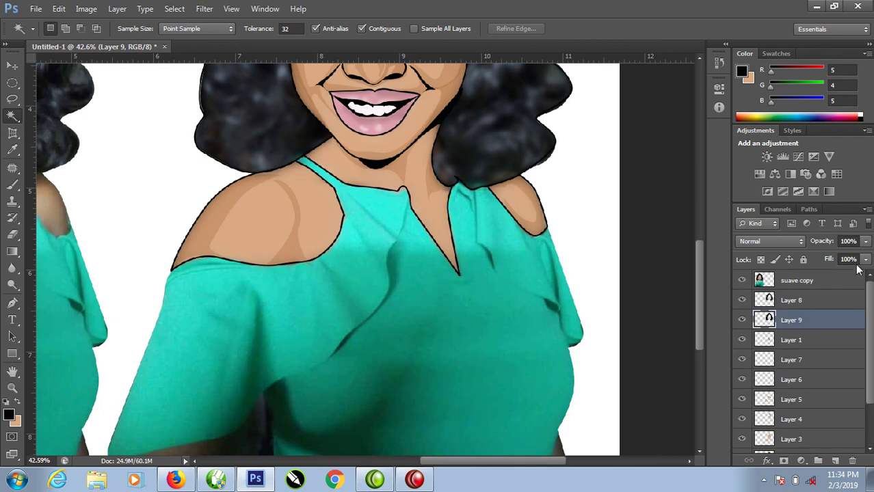
{"action": "left_click", "coordinate": [742, 340]}
{"action": "left_click", "coordinate": [786, 340]}
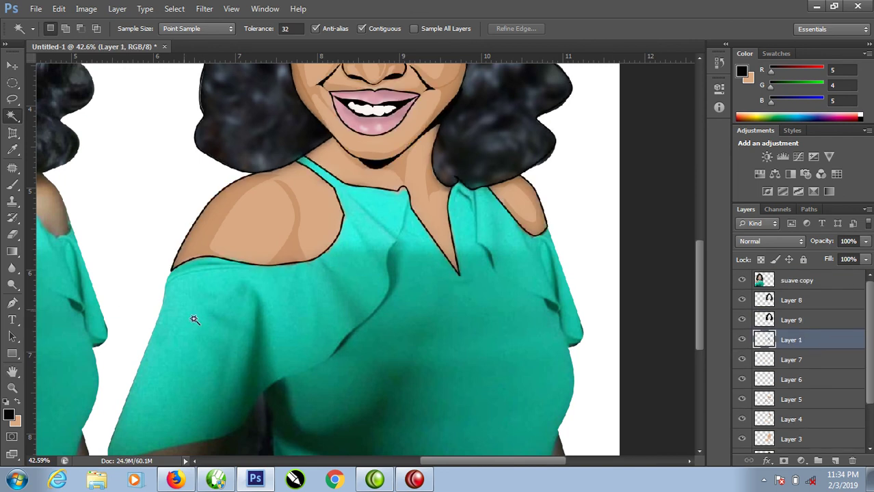
{"action": "scroll", "coordinate": [245, 367], "scroll_direction": "up", "scroll_amount": 5}
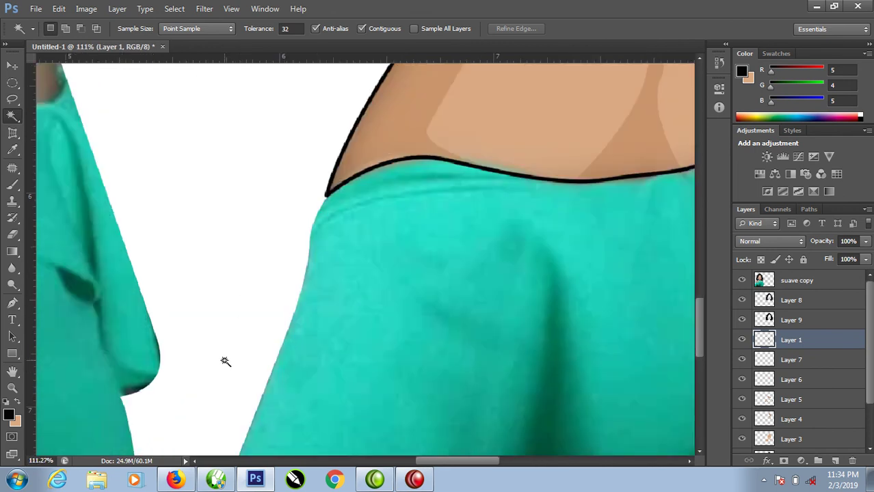
{"action": "key", "text": "p"}
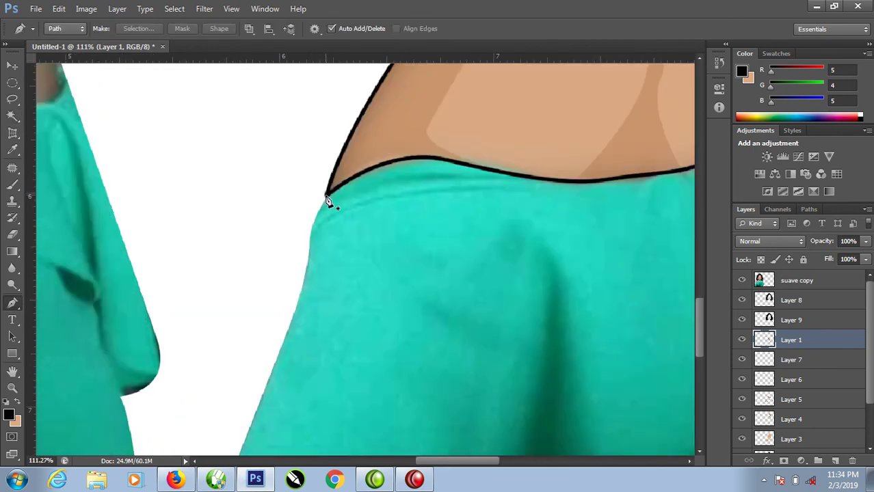
{"action": "left_click", "coordinate": [327, 194]}
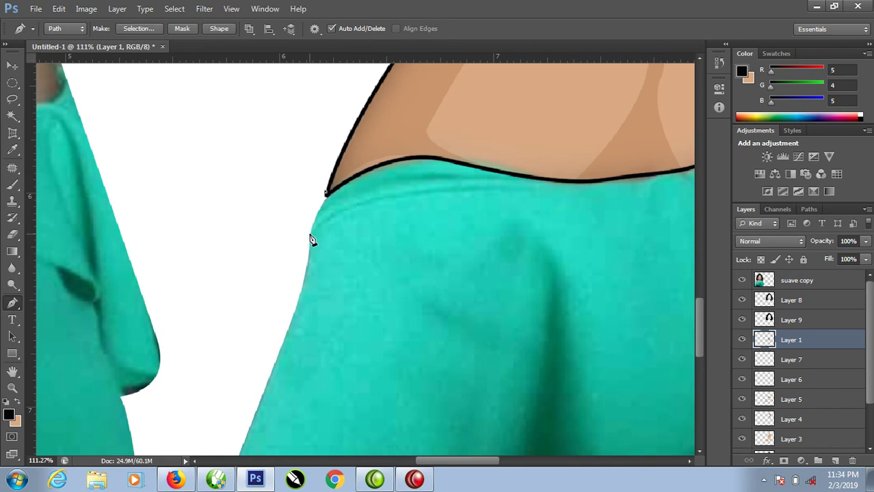
{"action": "key", "text": "ctrl+z"}
{"action": "left_click_drag", "start_coordinate": [306, 264], "coordinate": [307, 268]}
Add anchors down the left sleeve edge to the image bottom, then fit the image on screen.
{"action": "left_click_drag", "start_coordinate": [277, 361], "coordinate": [257, 408]}
{"action": "left_click_drag", "start_coordinate": [325, 410], "coordinate": [319, 218]}
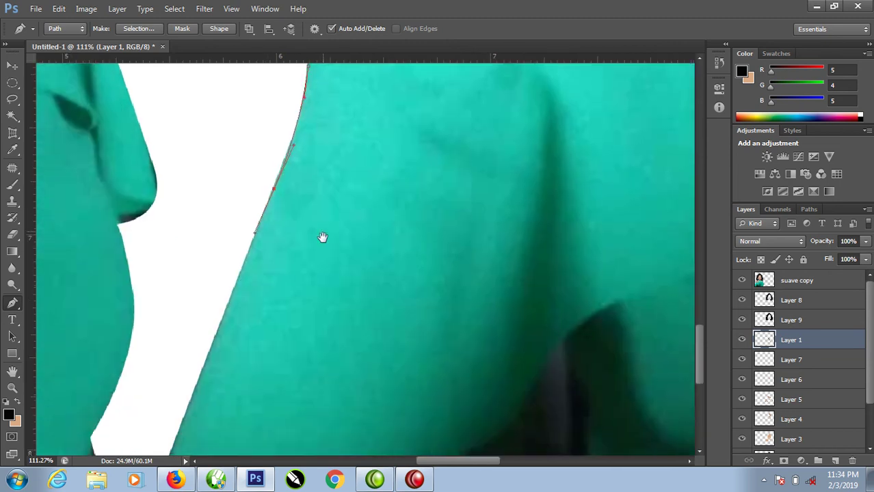
{"action": "left_click", "coordinate": [174, 426]}
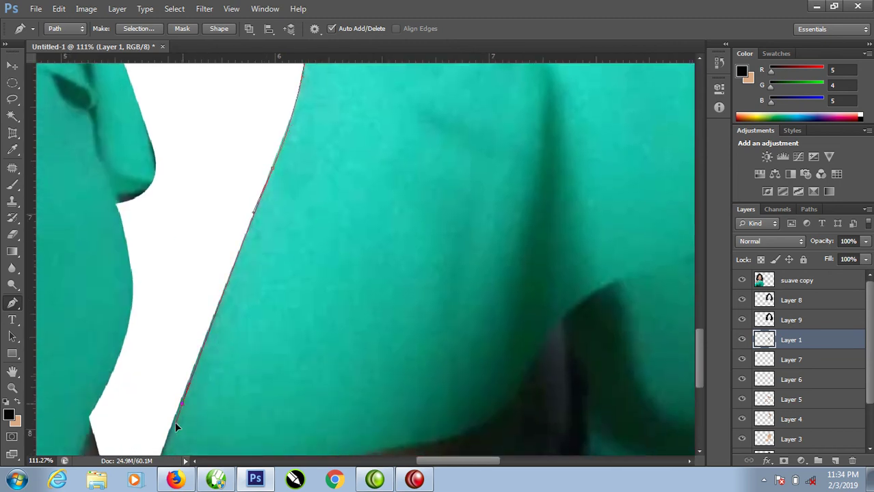
{"action": "mouse_move", "coordinate": [218, 416]}
{"action": "left_mouse_down"}
{"action": "mouse_move", "coordinate": [221, 380]}
{"action": "mouse_move", "coordinate": [190, 285]}
{"action": "left_mouse_up"}
{"action": "left_click", "coordinate": [178, 284]}
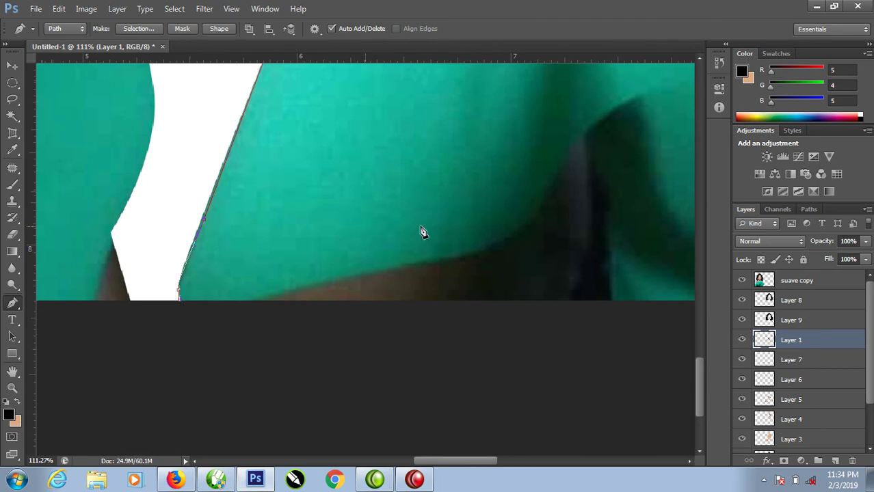
{"action": "right_click", "coordinate": [317, 224]}
{"action": "left_click", "coordinate": [349, 238]}
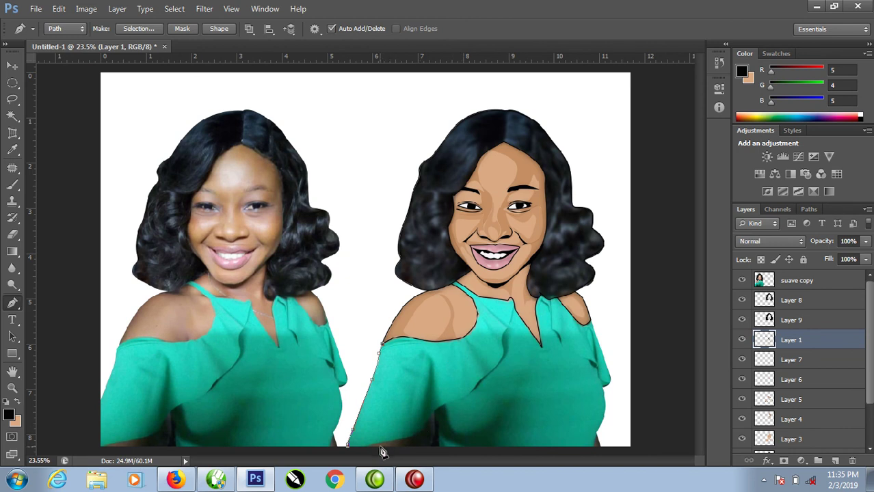
Continue the path through the shirt's bottom fold and along the image's bottom edge.
{"action": "mouse_move", "coordinate": [388, 442]}
{"action": "left_mouse_down"}
{"action": "mouse_move", "coordinate": [406, 437]}
{"action": "mouse_move", "coordinate": [382, 446]}
{"action": "mouse_move", "coordinate": [437, 422]}
{"action": "left_mouse_up"}
{"action": "left_click", "coordinate": [435, 446]}
{"action": "left_click", "coordinate": [593, 447]}
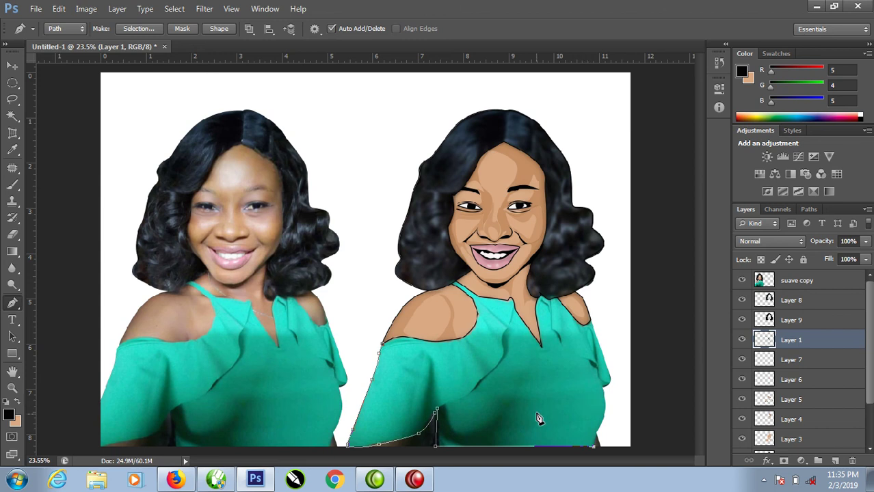
Curve the path up the shirt's right edge, breaking a handle, ending at the right shoulder.
{"action": "left_click_drag", "start_coordinate": [597, 435], "coordinate": [601, 425]}
{"action": "left_click_drag", "start_coordinate": [606, 408], "coordinate": [602, 387]}
{"action": "left_click", "coordinate": [603, 388], "text": "alt"}
{"action": "left_click_drag", "start_coordinate": [608, 373], "coordinate": [602, 360]}
{"action": "left_click", "coordinate": [591, 320]}
Set the Brush tool to 7 px size with 100% hardness.
{"action": "right_click", "coordinate": [407, 362]}
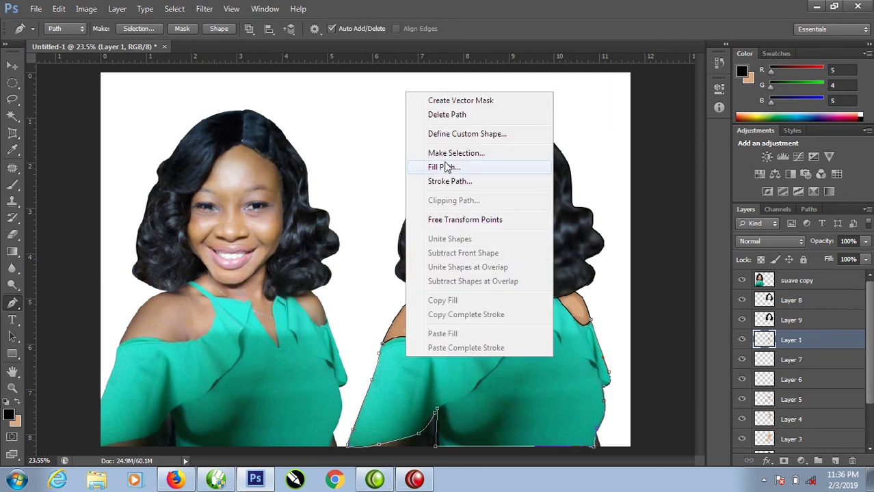
{"action": "left_click", "coordinate": [89, 138]}
{"action": "key", "text": "b"}
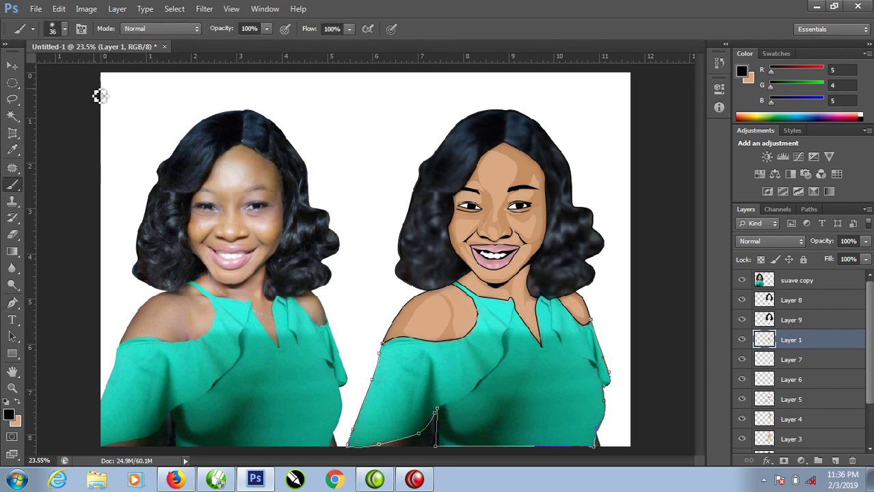
{"action": "left_click", "coordinate": [65, 30]}
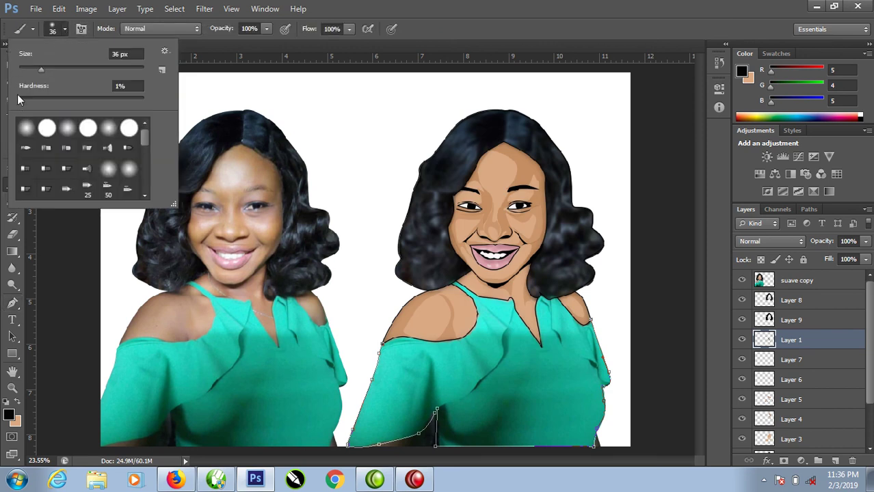
{"action": "left_click_drag", "start_coordinate": [39, 69], "coordinate": [24, 70]}
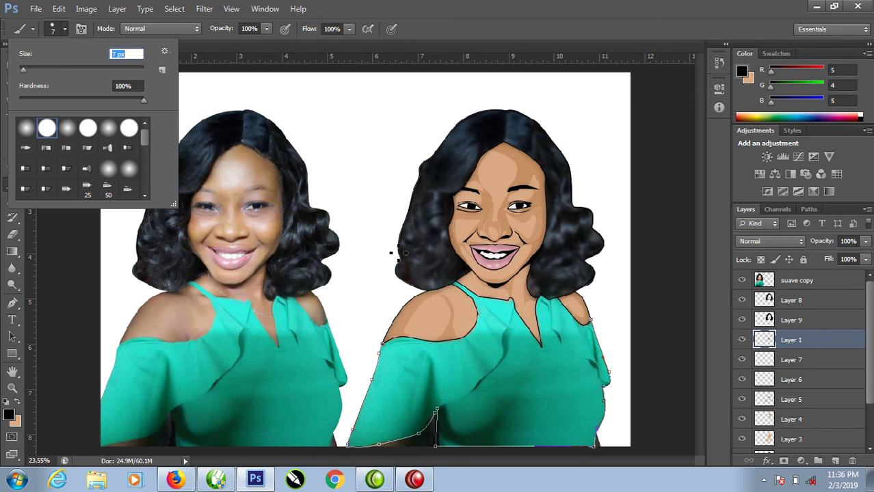
{"action": "key", "text": "BackSpace"}
{"action": "key", "text": "Return"}
{"action": "key", "text": "Return"}
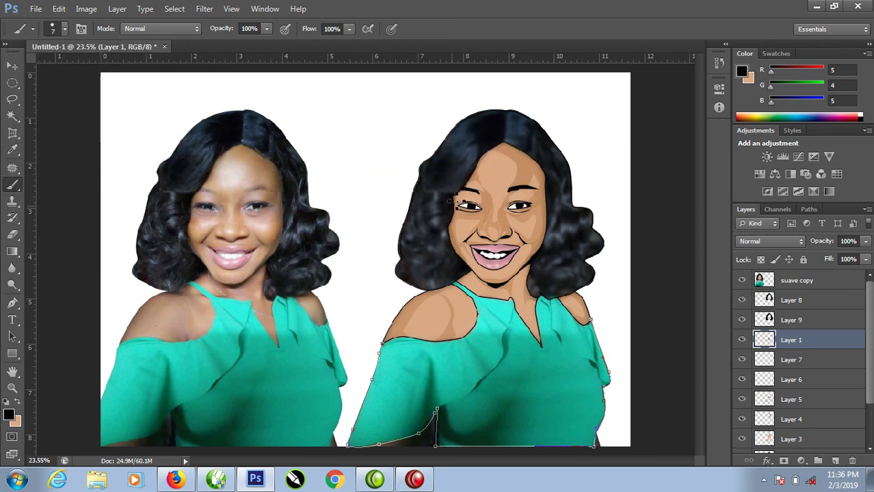
Stroke the teal top's traced path with the 7 px brush, then fit the image on screen.
{"action": "left_click_drag", "start_coordinate": [392, 303], "coordinate": [450, 352]}
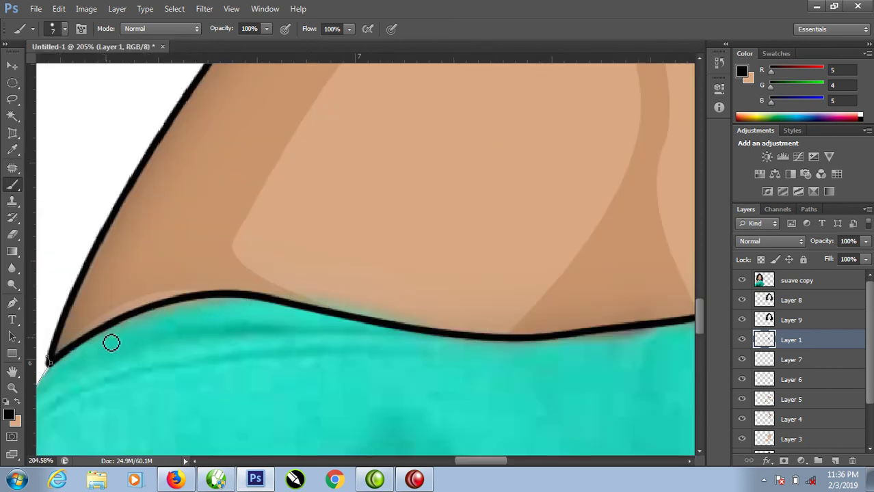
{"action": "key", "text": "p"}
{"action": "right_click", "coordinate": [88, 336]}
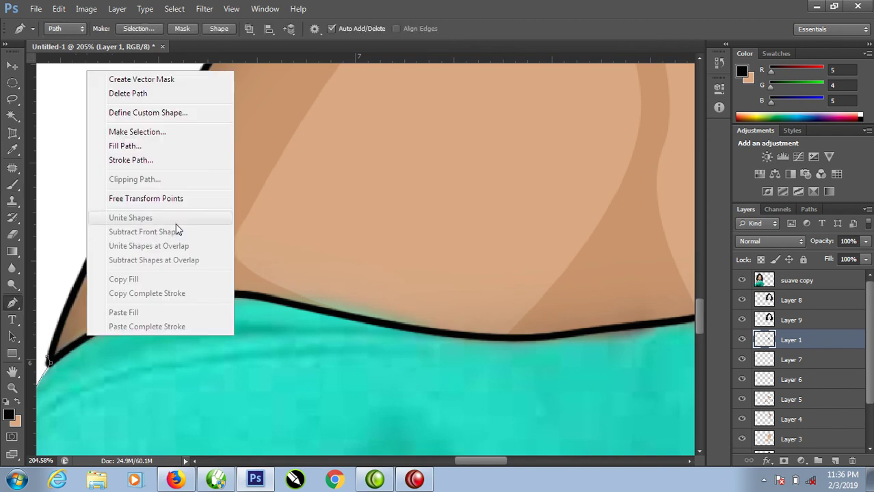
{"action": "left_click", "coordinate": [140, 161]}
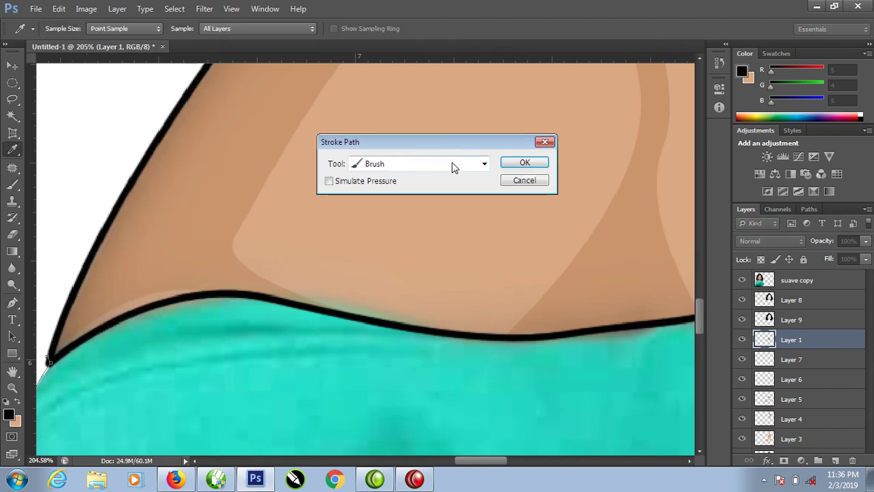
{"action": "left_click", "coordinate": [525, 164]}
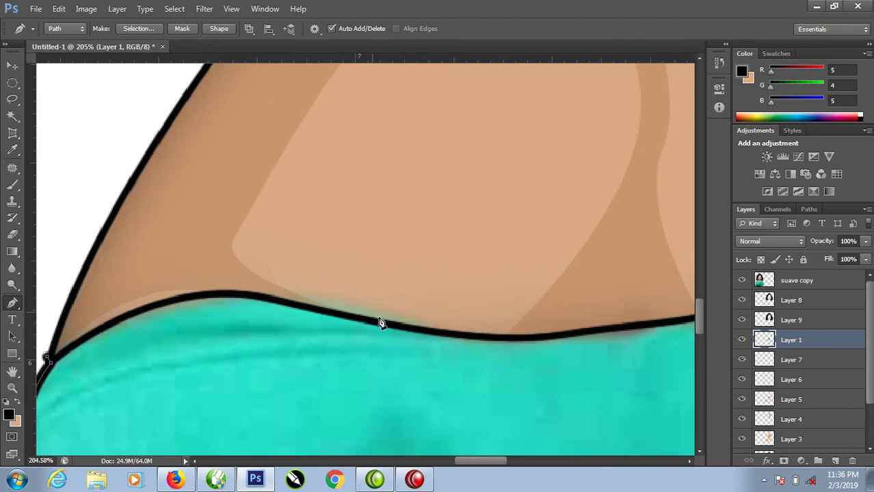
{"action": "right_click", "coordinate": [294, 196]}
{"action": "left_click", "coordinate": [337, 205]}
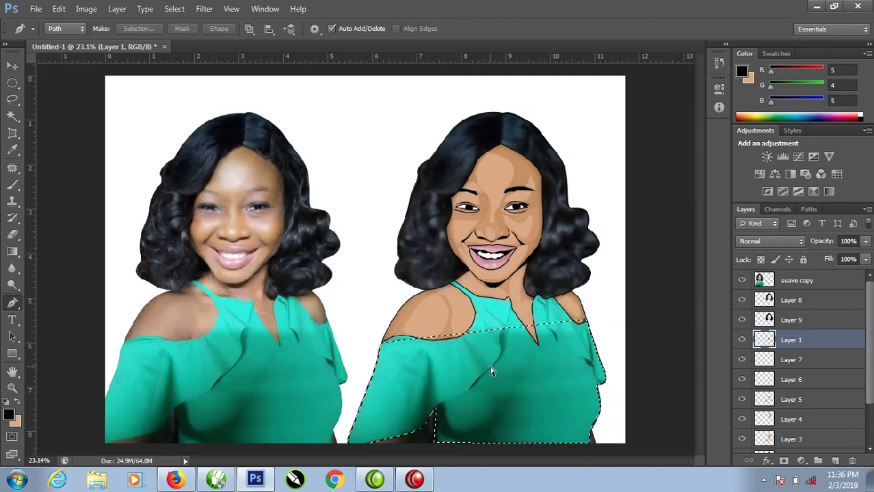
Deselect the shirt, zoom to the chest, and trace a fold path from the neckline to the shirt bottom.
{"action": "key", "text": "ctrl+d"}
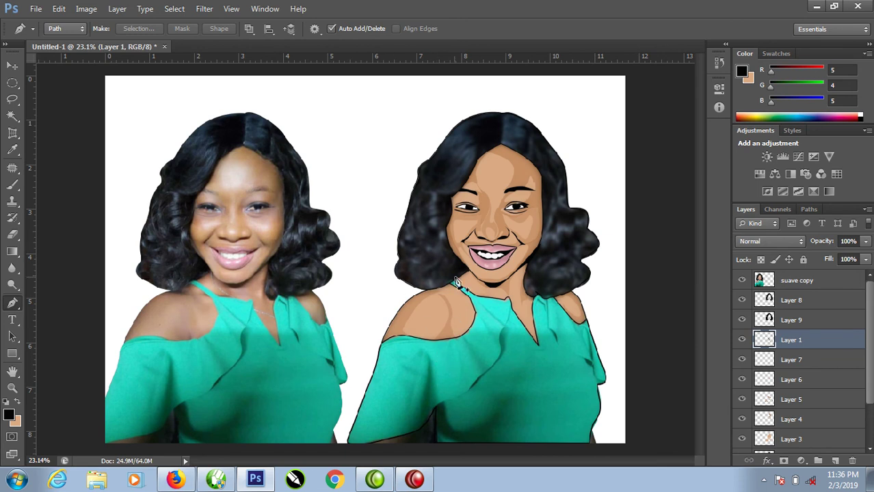
{"action": "left_click_drag", "start_coordinate": [332, 274], "coordinate": [561, 410]}
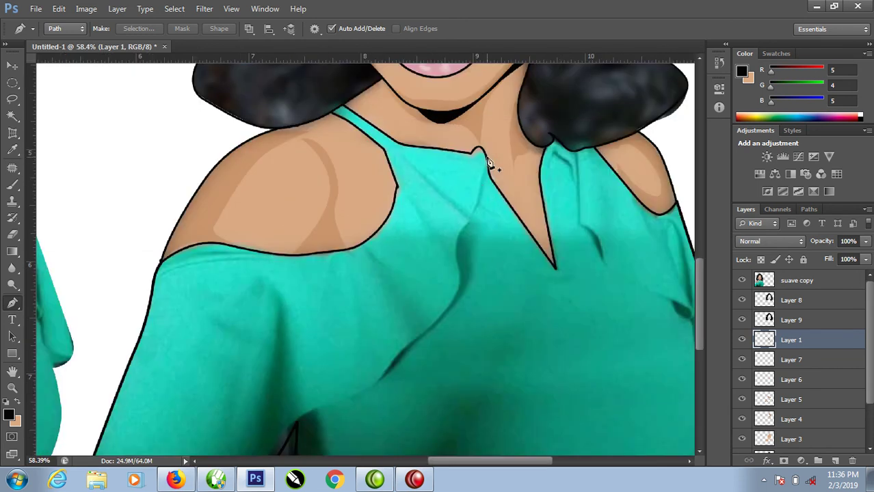
{"action": "left_click", "coordinate": [486, 159]}
{"action": "left_click_drag", "start_coordinate": [467, 222], "coordinate": [453, 244]}
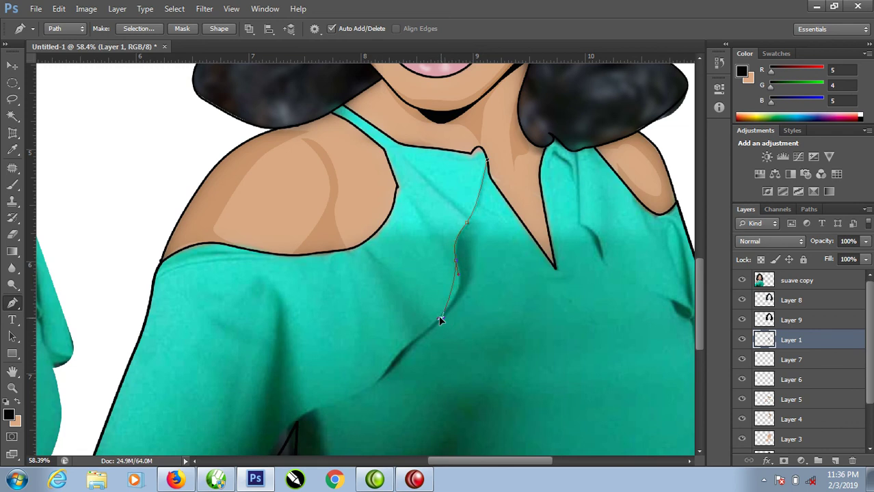
{"action": "left_click", "coordinate": [415, 338]}
{"action": "left_click_drag", "start_coordinate": [391, 361], "coordinate": [381, 379]}
{"action": "mouse_move", "coordinate": [304, 414]}
{"action": "left_mouse_down"}
{"action": "mouse_move", "coordinate": [297, 426]}
{"action": "mouse_move", "coordinate": [309, 222]}
{"action": "left_mouse_up"}
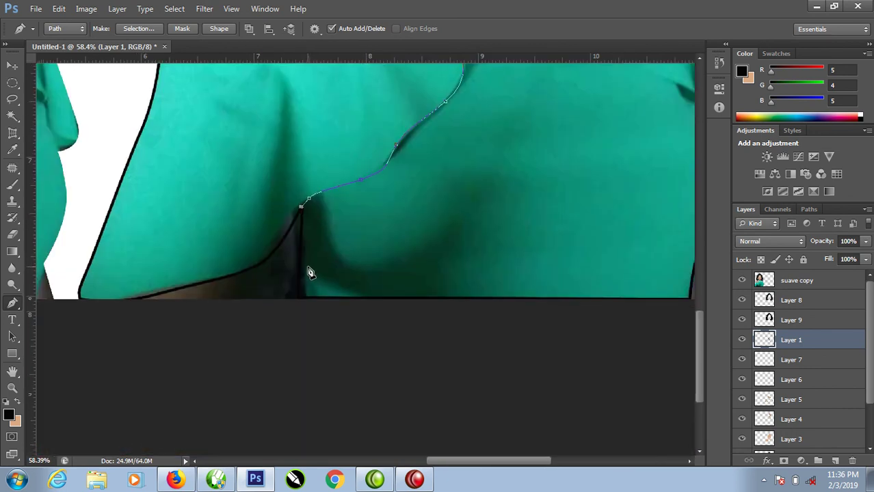
{"action": "left_click", "coordinate": [296, 299]}
{"action": "left_click", "coordinate": [308, 299]}
{"action": "left_click_drag", "start_coordinate": [340, 289], "coordinate": [361, 295]}
{"action": "left_click", "coordinate": [363, 298]}
Extend the path along the bottom edge and up around the dark fold, closing the lower shadow shape.
{"action": "left_click", "coordinate": [478, 298]}
{"action": "left_click_drag", "start_coordinate": [434, 276], "coordinate": [436, 270]}
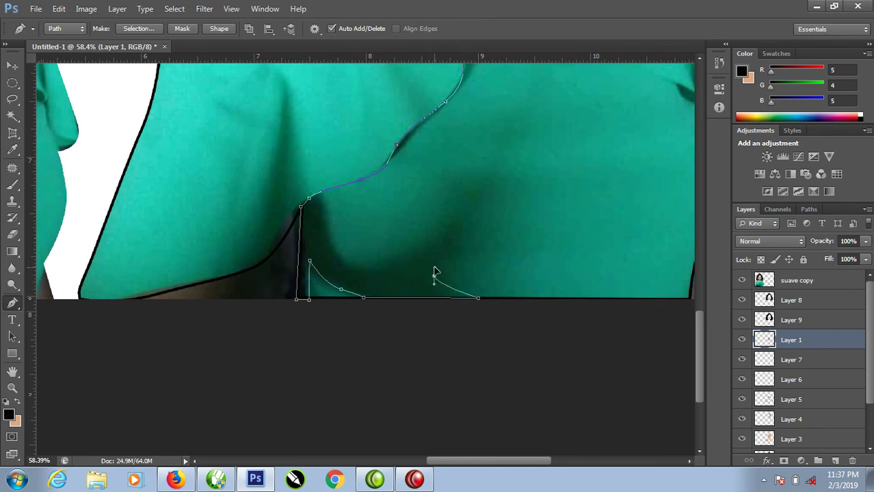
{"action": "left_click_drag", "start_coordinate": [469, 235], "coordinate": [489, 199]}
{"action": "left_click", "coordinate": [495, 165]}
{"action": "left_click_drag", "start_coordinate": [408, 260], "coordinate": [356, 281]}
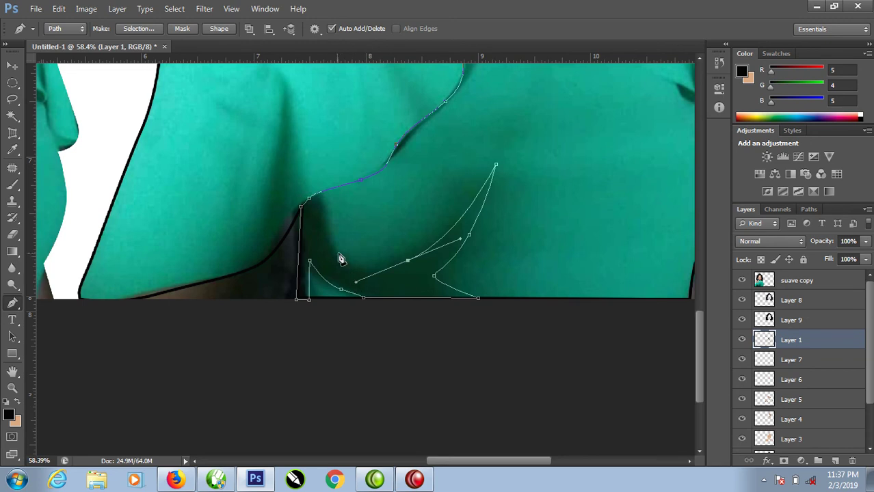
{"action": "left_click_drag", "start_coordinate": [330, 235], "coordinate": [323, 200]}
{"action": "left_click", "coordinate": [322, 198]}
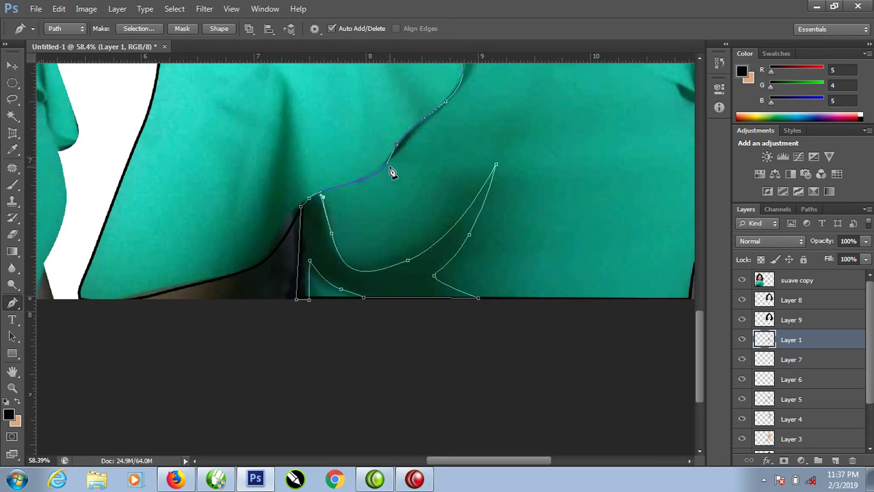
Trace the fold shape back up to the neckline and close it.
{"action": "left_click_drag", "start_coordinate": [389, 168], "coordinate": [393, 153]}
{"action": "scroll", "coordinate": [424, 205], "scroll_direction": "up", "scroll_amount": 3}
{"action": "scroll", "coordinate": [434, 219], "scroll_direction": "up", "scroll_amount": 2}
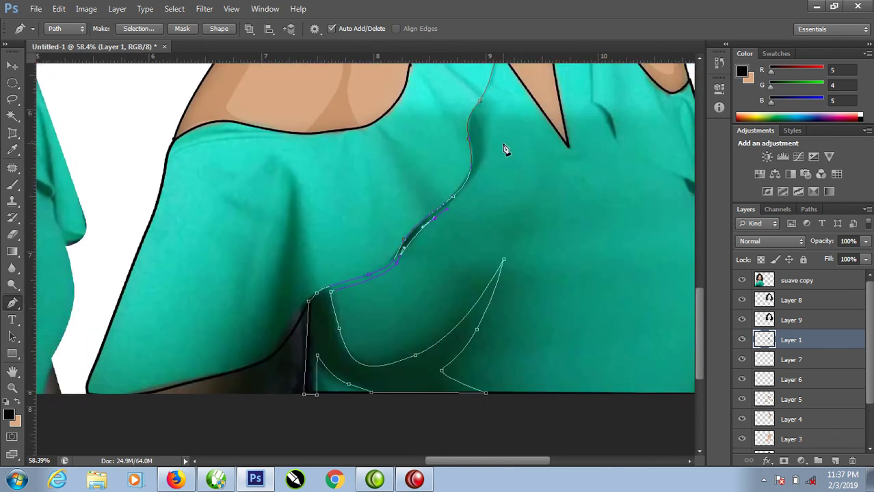
{"action": "mouse_move", "coordinate": [486, 146]}
{"action": "left_mouse_down"}
{"action": "mouse_move", "coordinate": [483, 123]}
{"action": "mouse_move", "coordinate": [438, 263]}
{"action": "left_mouse_up"}
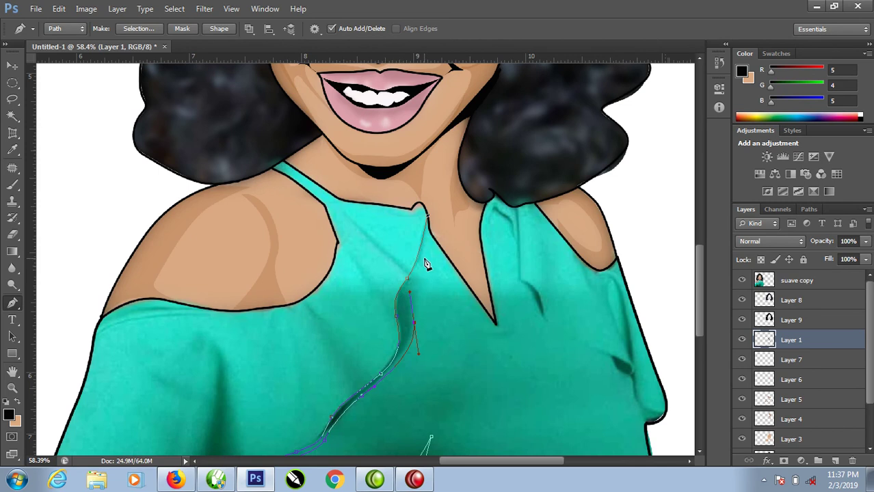
{"action": "left_click", "coordinate": [418, 251]}
{"action": "left_click", "coordinate": [424, 244], "text": "ctrl"}
Fill the fold shapes with black, hide the path, and fit the canvas on screen.
{"action": "right_click", "coordinate": [409, 304]}
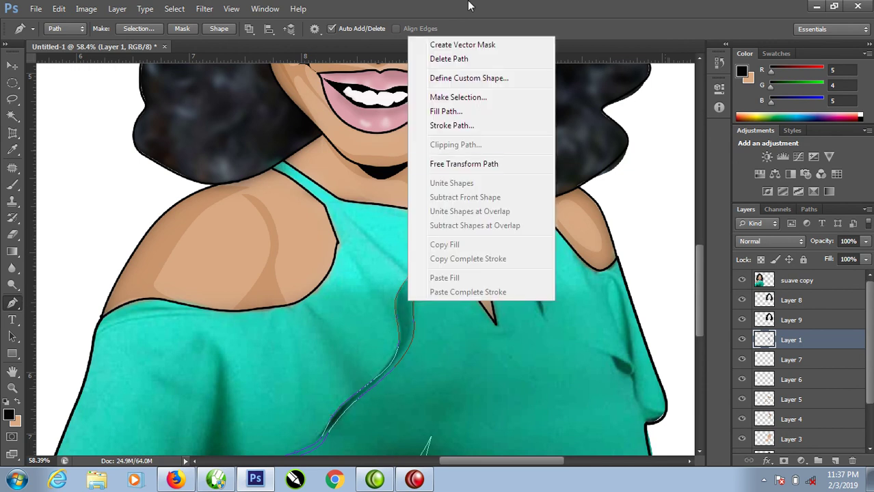
{"action": "left_click", "coordinate": [444, 112]}
{"action": "left_click", "coordinate": [533, 112]}
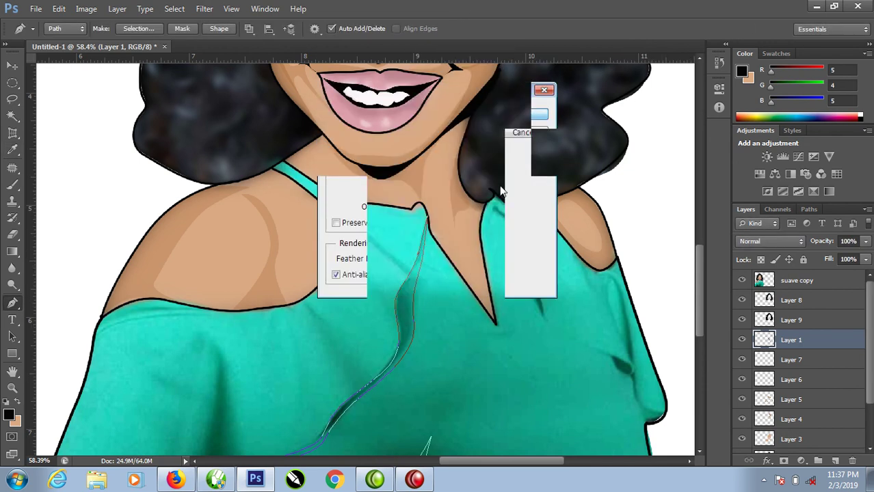
{"action": "key", "text": "Return"}
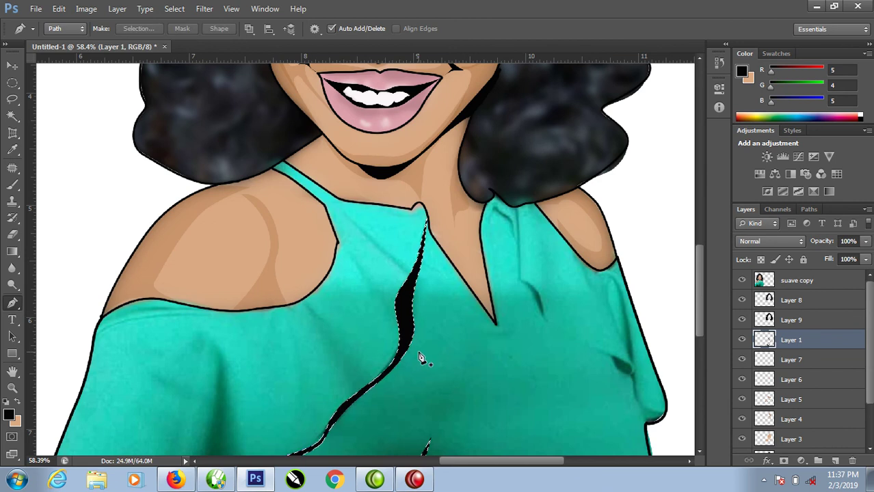
{"action": "right_click", "coordinate": [420, 246]}
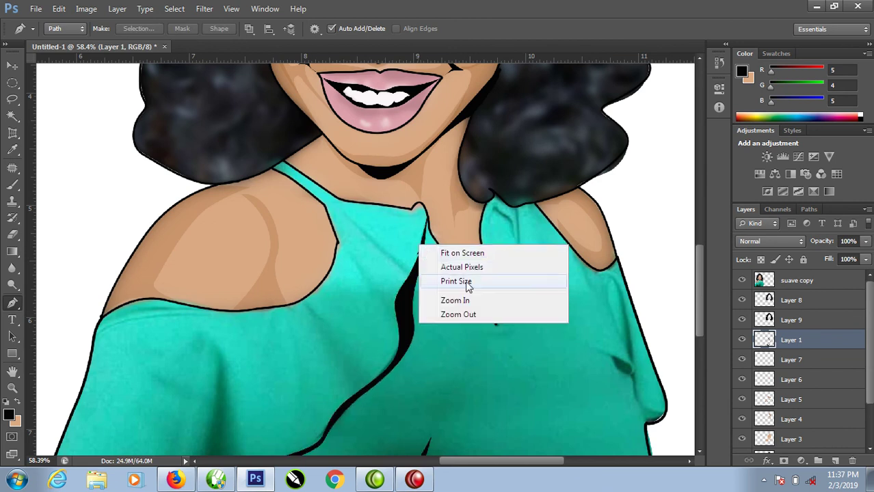
{"action": "left_click", "coordinate": [476, 252]}
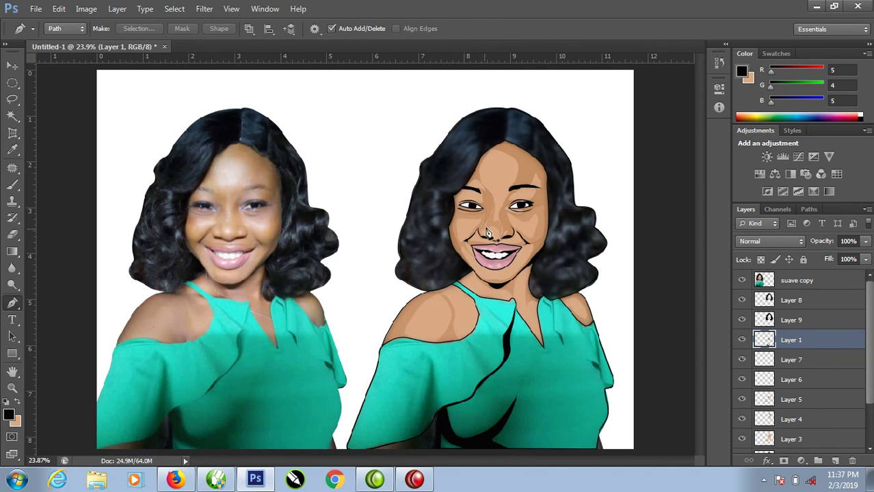
{"action": "scroll", "coordinate": [701, 428], "scroll_direction": "up", "scroll_amount": 3}
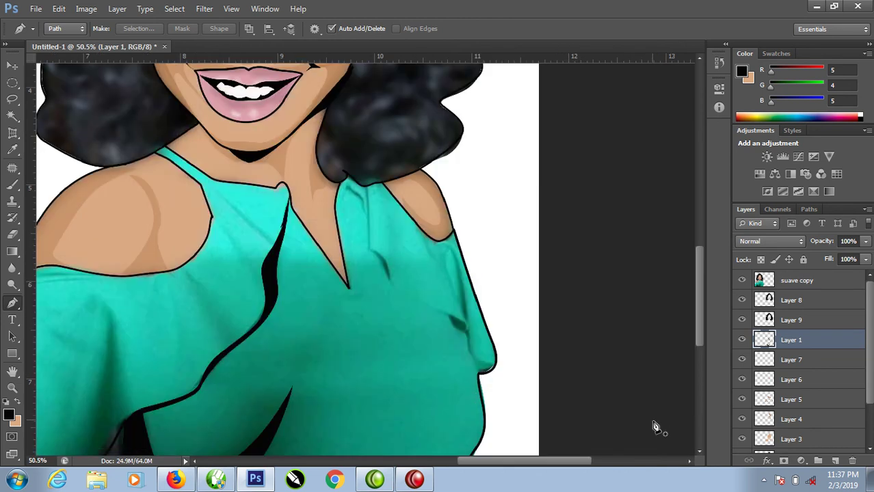
Trace a new path from the neckline fold down toward the right sleeve edge.
{"action": "left_click", "coordinate": [345, 190]}
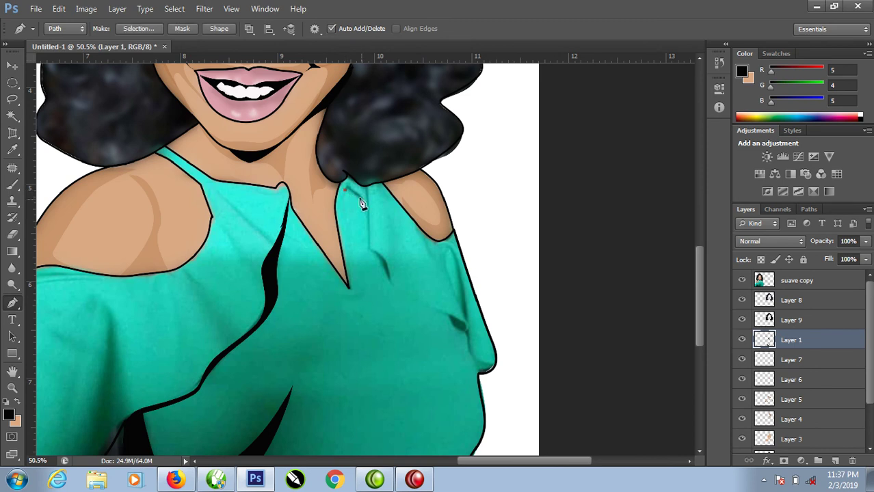
{"action": "left_click", "coordinate": [365, 216]}
{"action": "left_click", "coordinate": [370, 254]}
{"action": "left_click", "coordinate": [386, 286]}
{"action": "left_click", "coordinate": [449, 317]}
{"action": "left_click_drag", "start_coordinate": [466, 333], "coordinate": [482, 369]}
{"action": "left_click", "coordinate": [483, 372]}
{"action": "left_click_drag", "start_coordinate": [473, 335], "coordinate": [467, 311]}
{"action": "mouse_move", "coordinate": [452, 243]}
{"action": "left_mouse_down"}
{"action": "mouse_move", "coordinate": [469, 335]}
{"action": "mouse_move", "coordinate": [422, 302]}
{"action": "mouse_move", "coordinate": [385, 292]}
{"action": "left_mouse_up"}
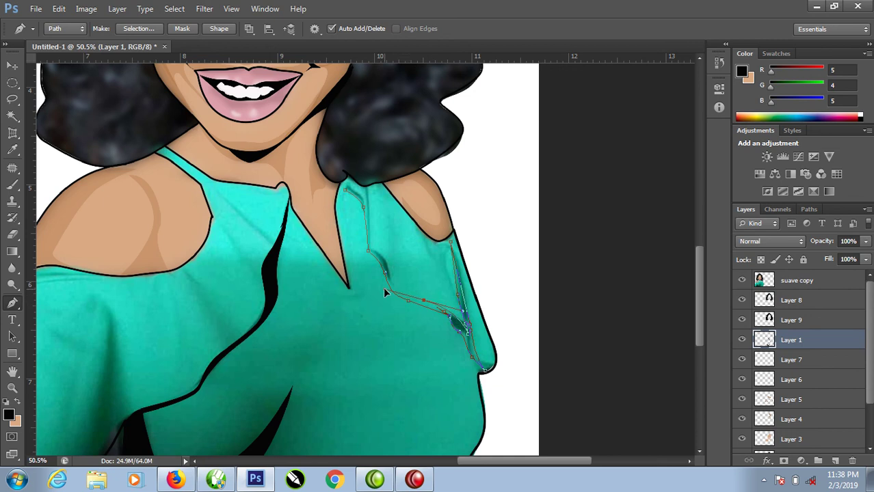
Zoom in and extend the path up-left along the fold shadow toward the shoulder.
{"action": "left_click_drag", "start_coordinate": [393, 279], "coordinate": [512, 359]}
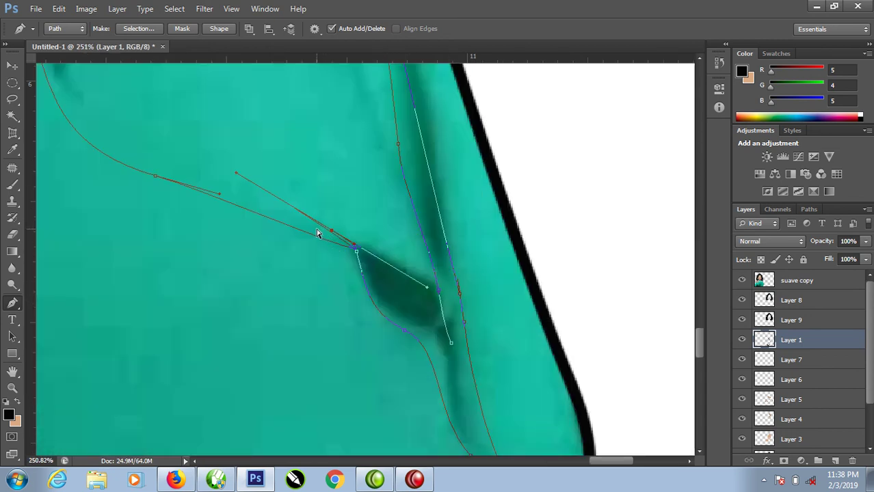
{"action": "key", "text": "ctrl+z"}
{"action": "left_click_drag", "start_coordinate": [356, 240], "coordinate": [266, 209]}
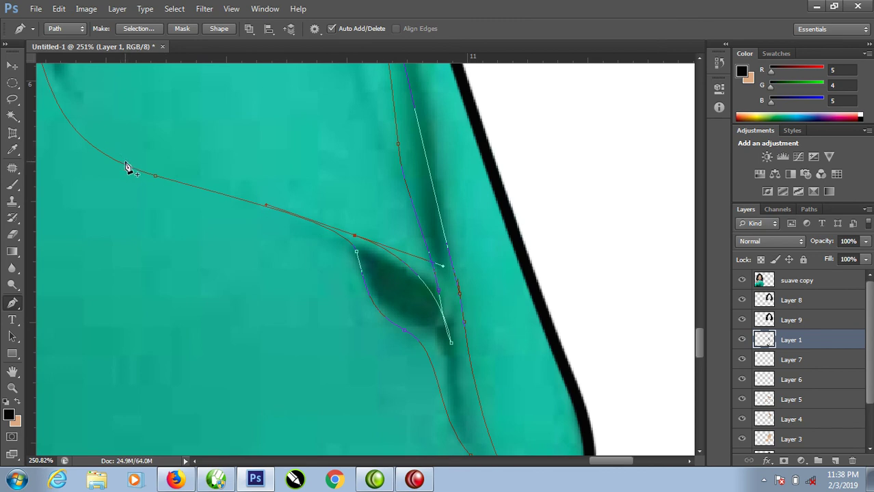
{"action": "mouse_move", "coordinate": [125, 157]}
{"action": "left_mouse_down"}
{"action": "mouse_move", "coordinate": [83, 121]}
{"action": "mouse_move", "coordinate": [63, 126]}
{"action": "left_mouse_up"}
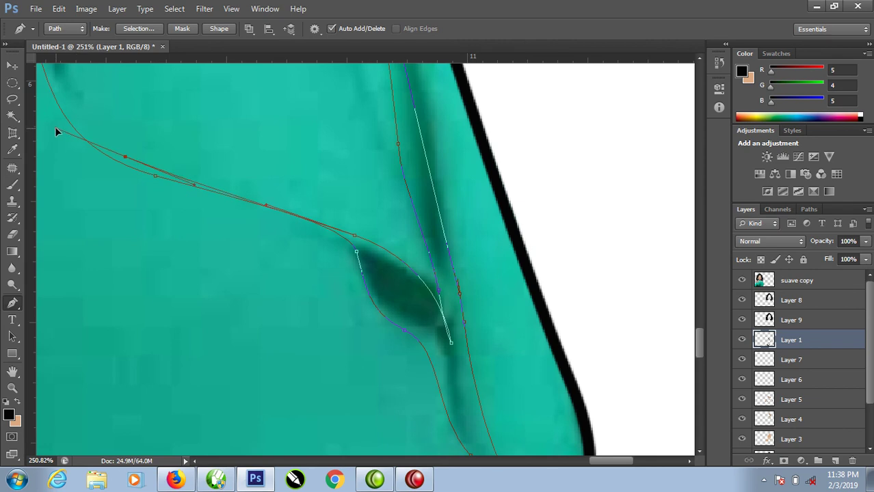
{"action": "left_click_drag", "start_coordinate": [232, 157], "coordinate": [287, 266]}
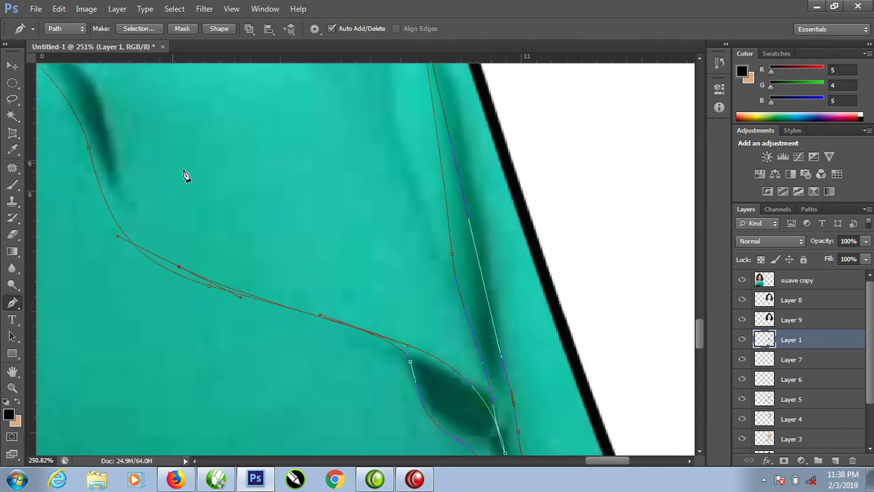
{"action": "left_click_drag", "start_coordinate": [108, 137], "coordinate": [274, 315]}
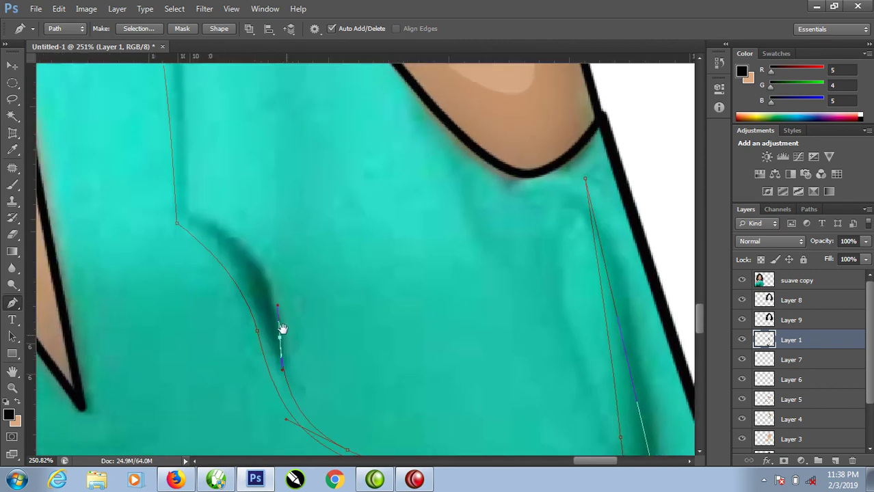
Add curved and corner points along the shoulder and collar fold to shape the crease.
{"action": "left_click_drag", "start_coordinate": [212, 220], "coordinate": [177, 201]}
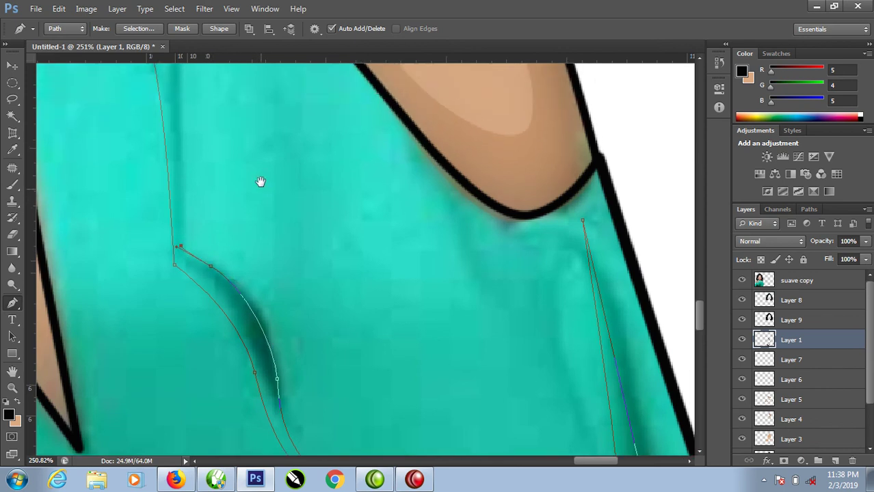
{"action": "left_click_drag", "start_coordinate": [258, 154], "coordinate": [251, 359]}
{"action": "left_click", "coordinate": [168, 124]}
{"action": "left_click", "coordinate": [157, 125]}
{"action": "left_click", "coordinate": [166, 285]}
{"action": "mouse_move", "coordinate": [98, 147]}
{"action": "left_mouse_down"}
{"action": "mouse_move", "coordinate": [46, 106]}
{"action": "mouse_move", "coordinate": [51, 96]}
{"action": "left_mouse_up"}
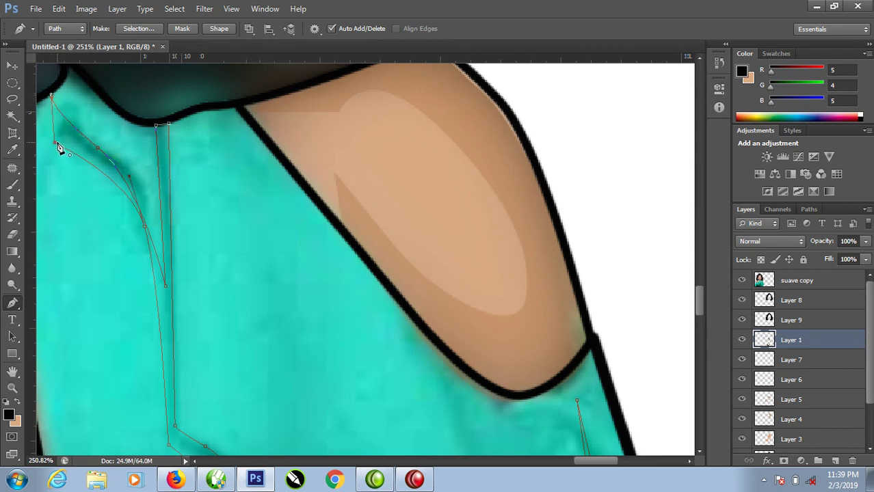
Fill the traced crease with black foreground at 100%, load it as a selection, and fit the portrait on screen.
{"action": "right_click", "coordinate": [85, 142]}
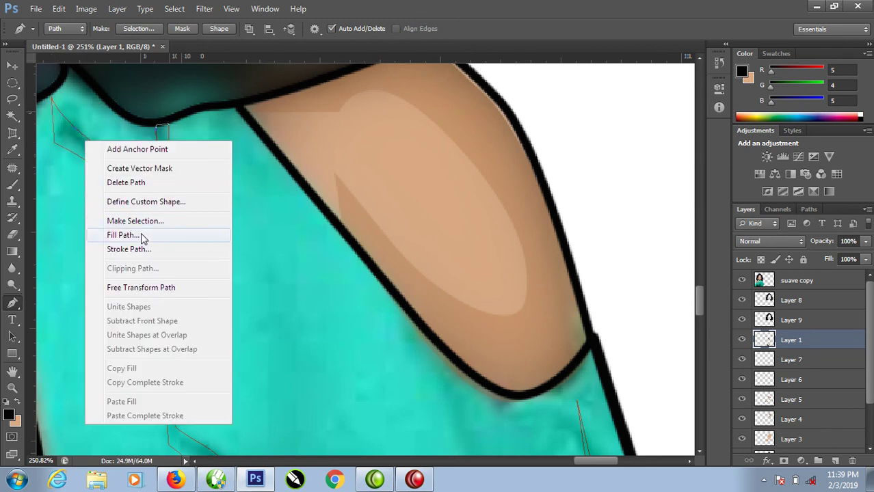
{"action": "left_click", "coordinate": [143, 235]}
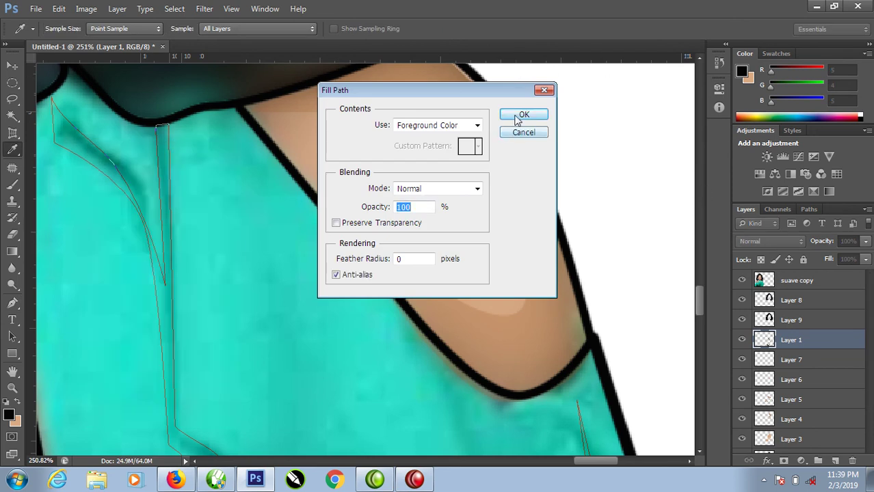
{"action": "left_click", "coordinate": [524, 114]}
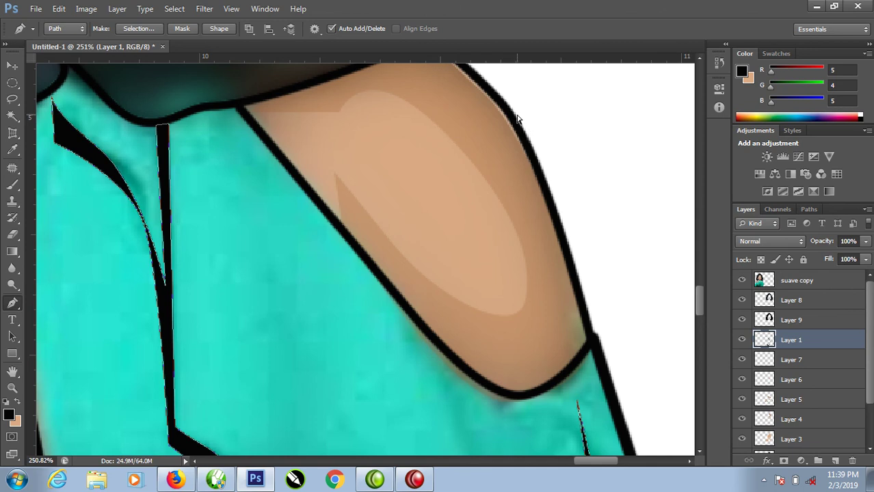
{"action": "key", "text": "ctrl+Return"}
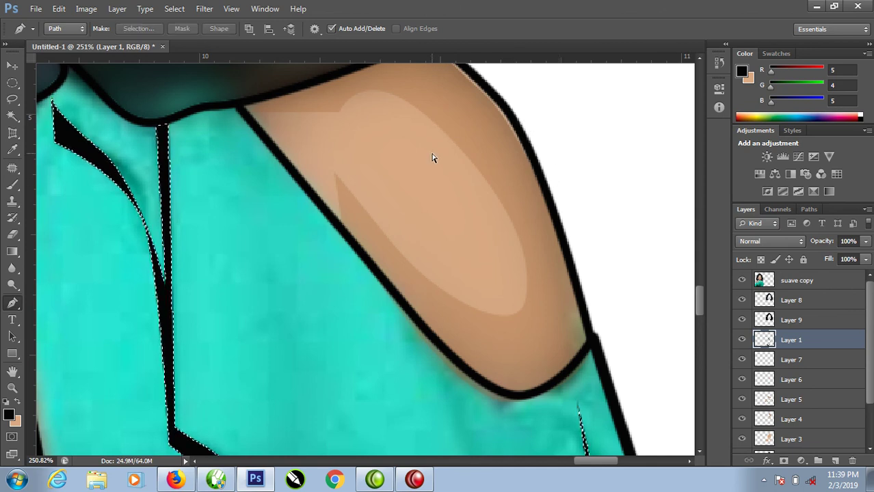
{"action": "right_click", "coordinate": [255, 162]}
{"action": "left_click", "coordinate": [278, 171]}
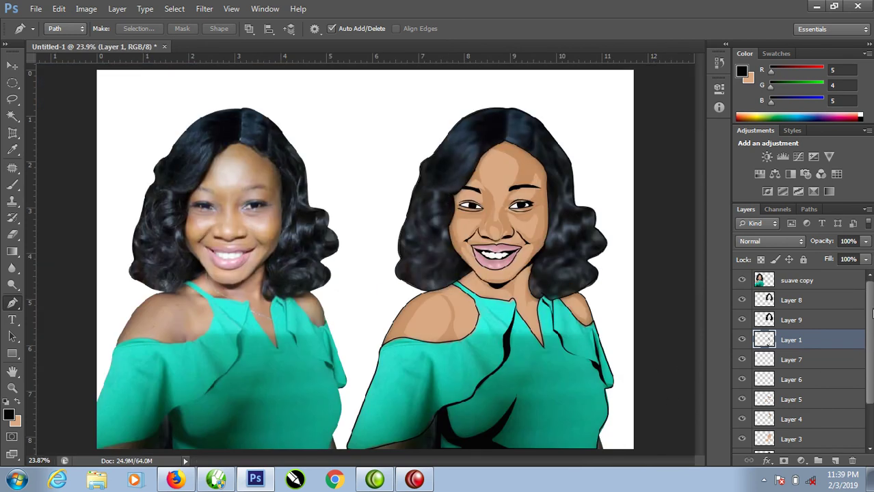
{"action": "scroll", "coordinate": [871, 312], "scroll_direction": "down", "scroll_amount": 3}
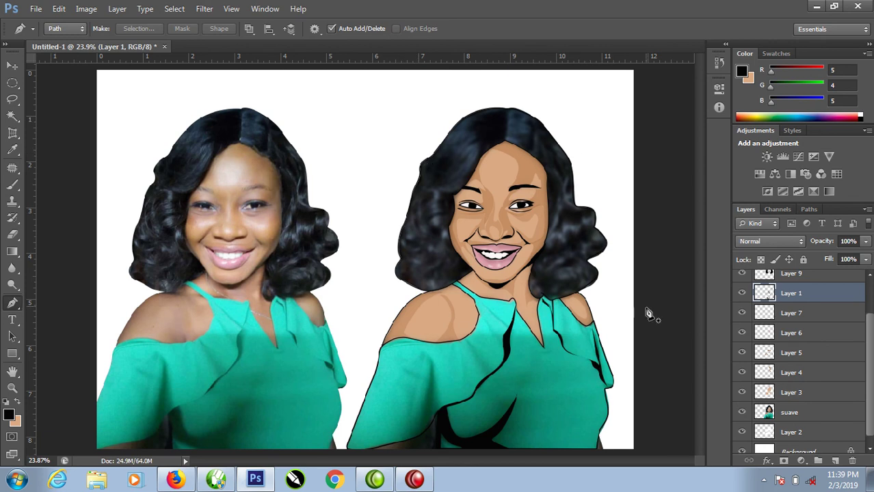
Toggle visibility of Layers 7, 5, 6 and 3 to check their contents.
{"action": "left_click", "coordinate": [741, 312]}
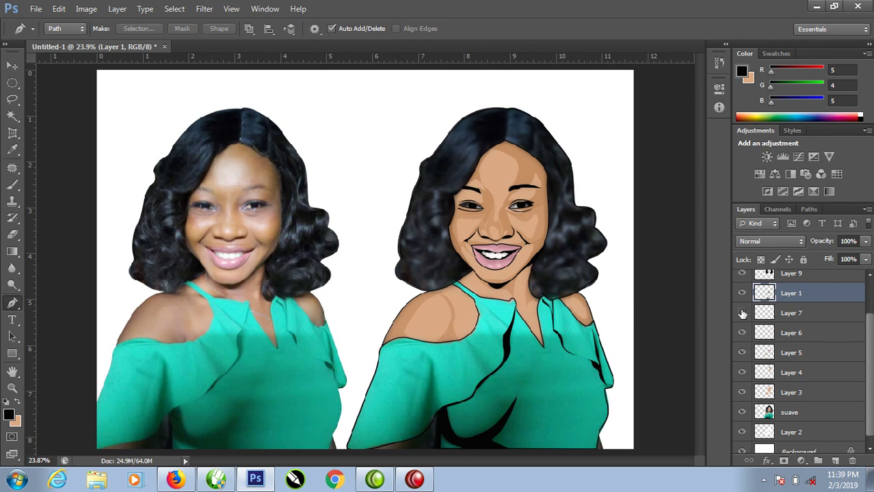
{"action": "left_click", "coordinate": [742, 352]}
{"action": "left_click", "coordinate": [741, 332]}
{"action": "left_click", "coordinate": [741, 333]}
{"action": "left_click", "coordinate": [741, 392]}
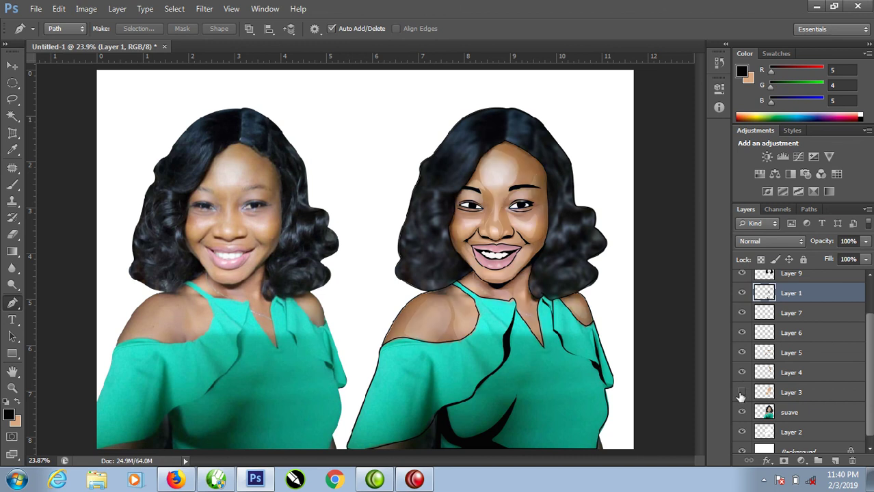
{"action": "left_click", "coordinate": [742, 392]}
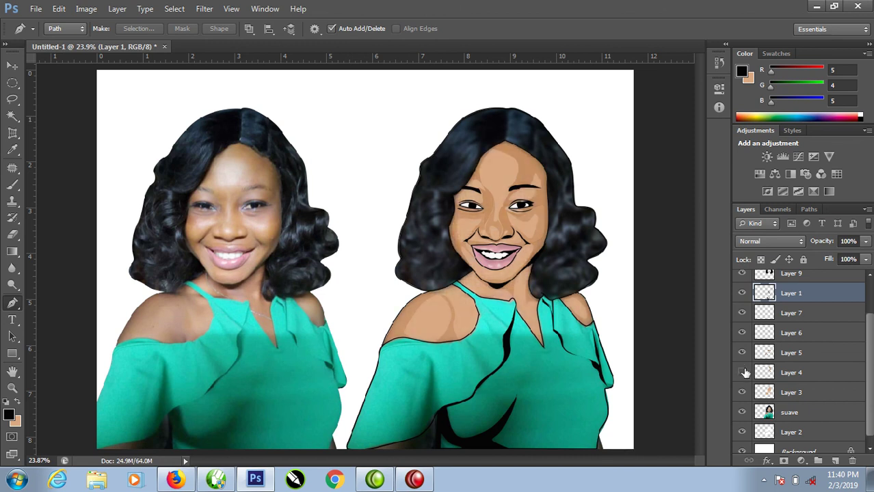
Make Layer 4 active and lower its opacity from 36% to 22%.
{"action": "left_click", "coordinate": [742, 372]}
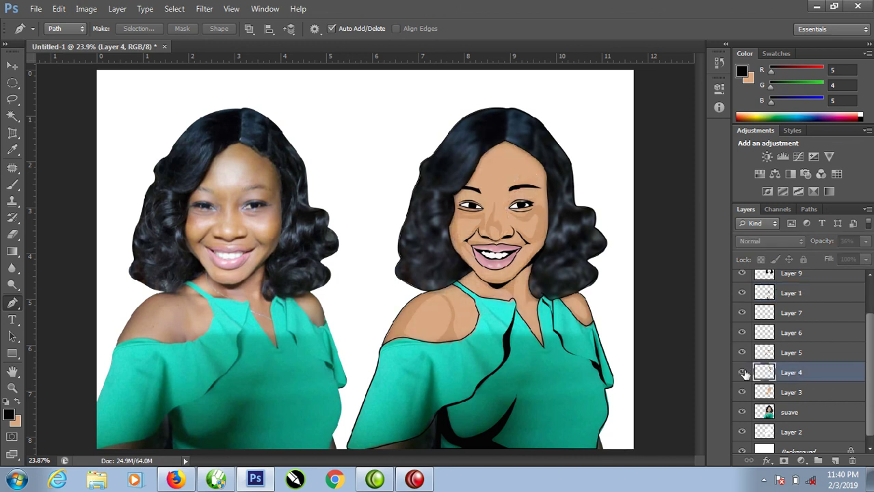
{"action": "left_click", "coordinate": [741, 372]}
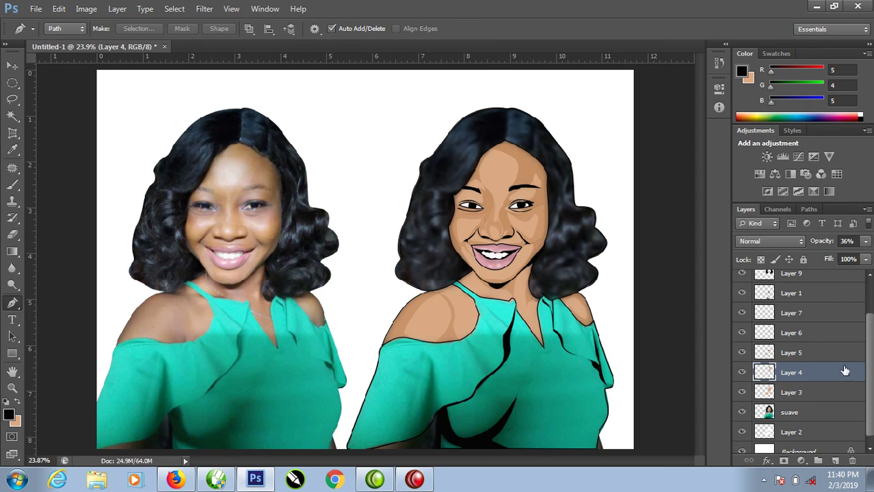
{"action": "left_click", "coordinate": [864, 241]}
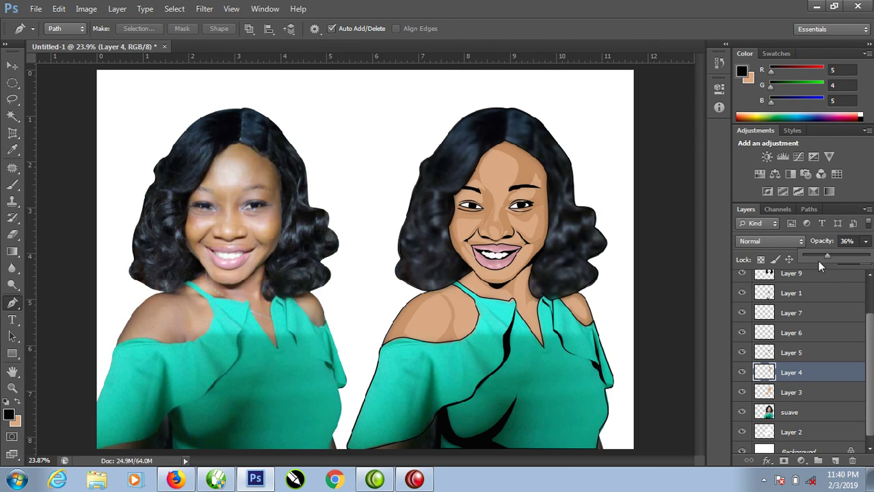
{"action": "mouse_move", "coordinate": [827, 255]}
{"action": "left_mouse_down"}
{"action": "mouse_move", "coordinate": [804, 272]}
{"action": "mouse_move", "coordinate": [831, 270]}
{"action": "left_mouse_up"}
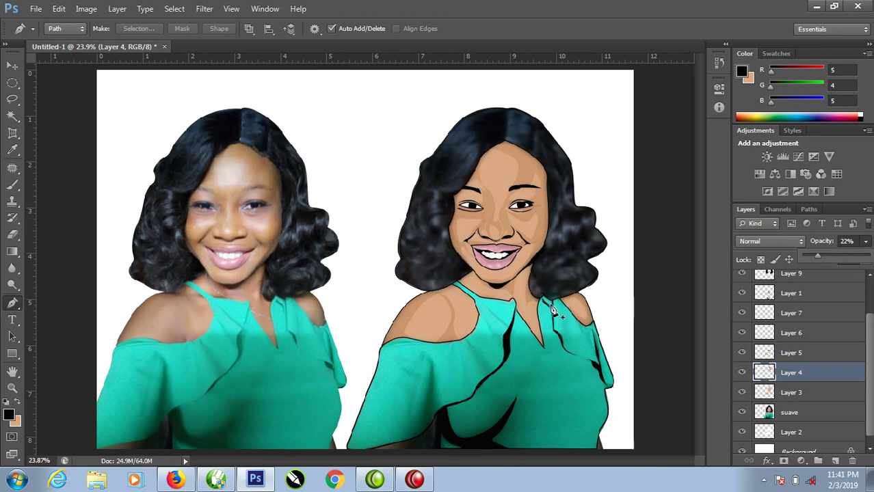
Fit the portrait to the window and show it full screen with the panels hidden.
{"action": "key", "text": "ctrl+minus"}
{"action": "key", "text": "ctrl+minus"}
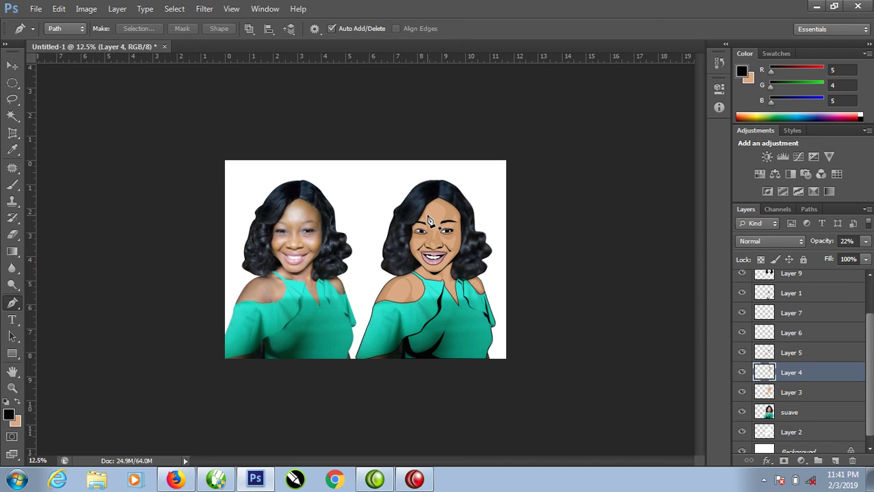
{"action": "left_click_drag", "start_coordinate": [164, 129], "coordinate": [600, 387]}
{"action": "key", "text": "ctrl+0"}
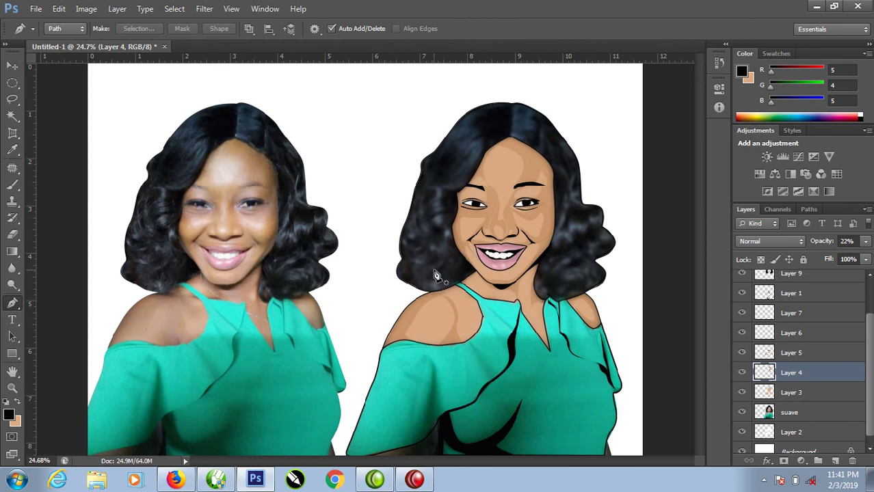
{"action": "key", "text": "Tab"}
{"action": "key", "text": "f"}
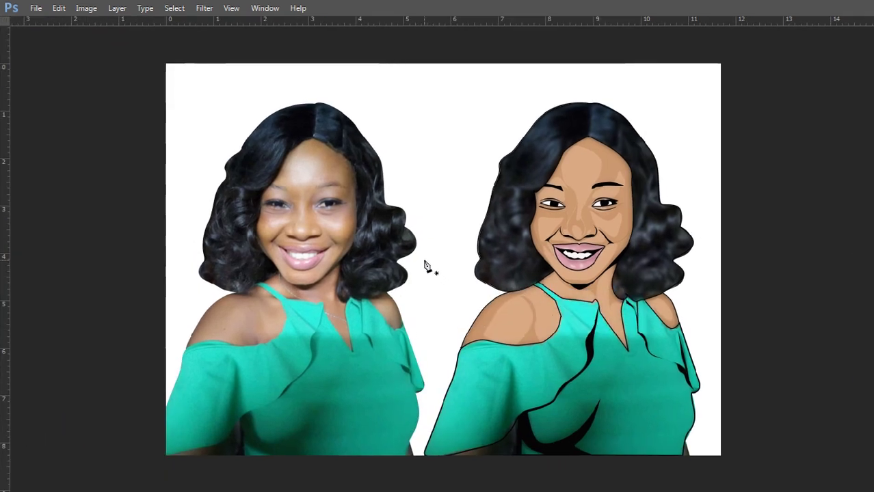